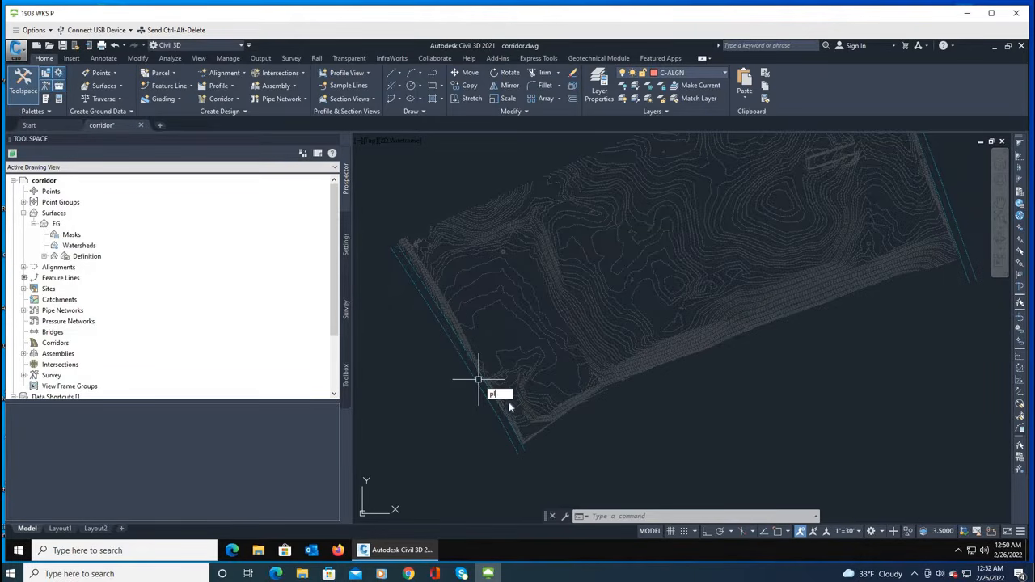
Draw a three-segment polyline across the EG surface from the lower-left road edge to the right-hand road.
{"action": "key", "text": "Return"}
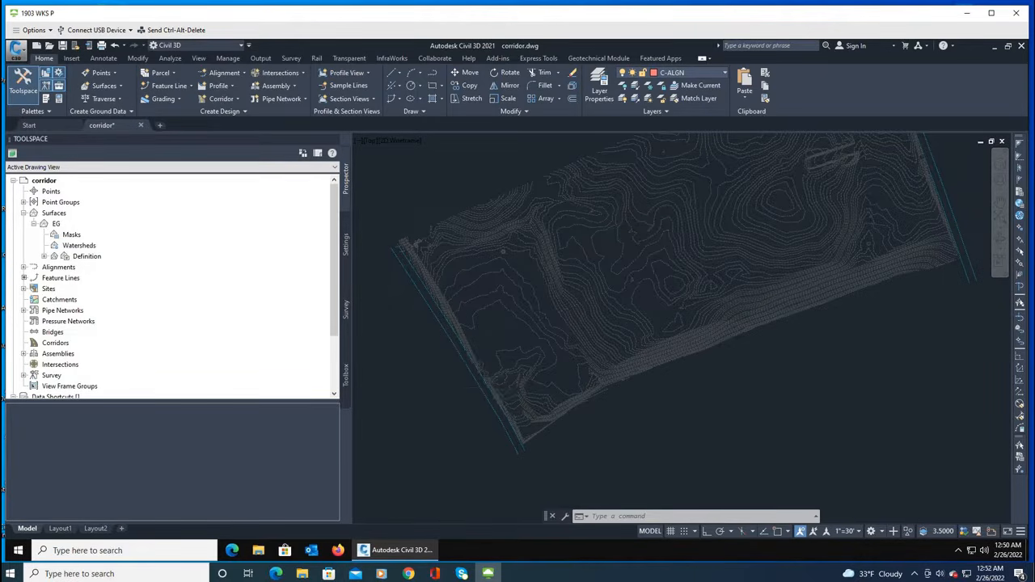
{"action": "scroll", "coordinate": [479, 373], "scroll_direction": "up", "scroll_amount": 3}
{"action": "left_click", "coordinate": [502, 389]}
{"action": "scroll", "coordinate": [521, 392], "scroll_direction": "down", "scroll_amount": 3}
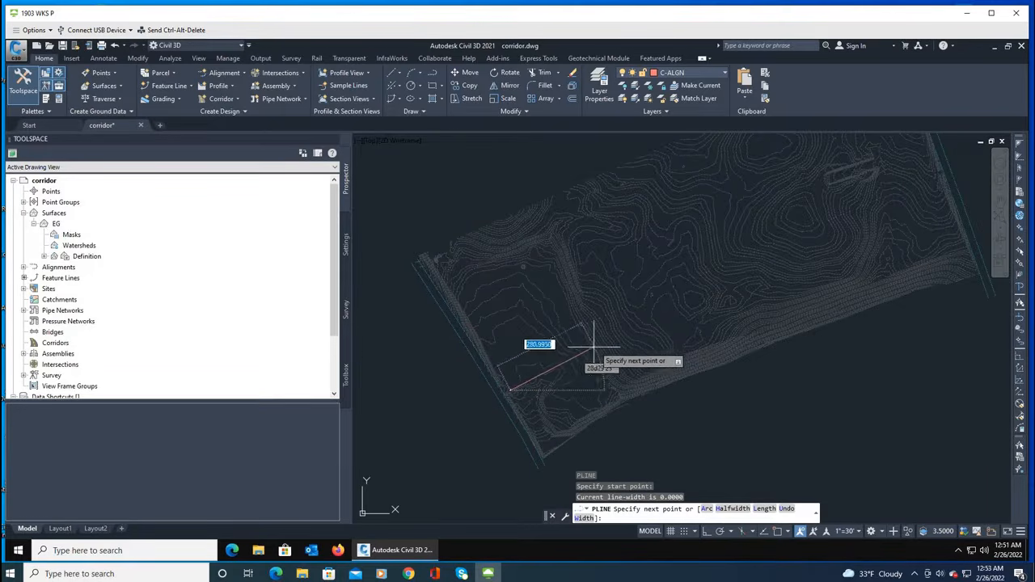
{"action": "scroll", "coordinate": [596, 356], "scroll_direction": "up", "scroll_amount": 2}
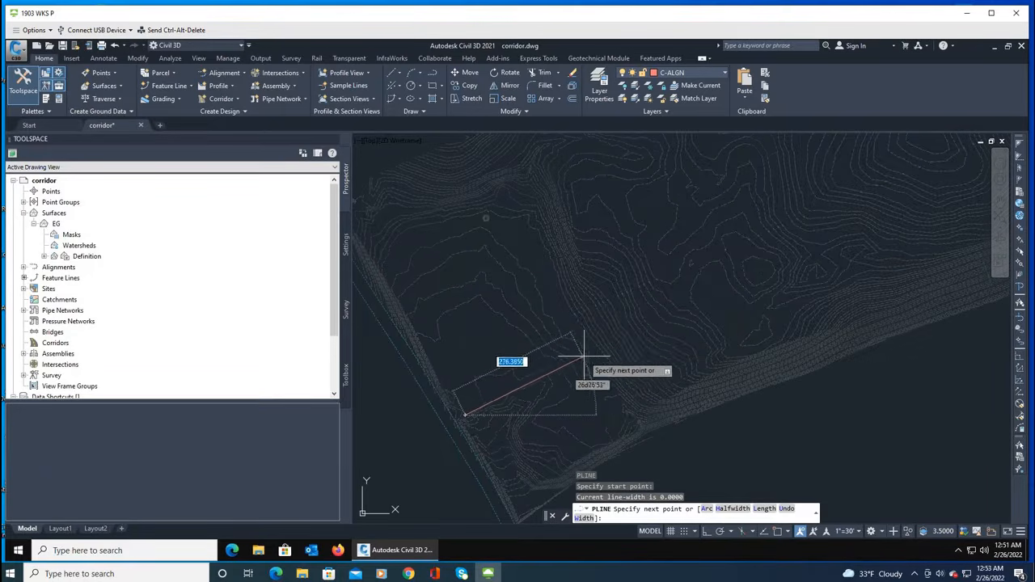
{"action": "left_click", "coordinate": [626, 333]}
{"action": "scroll", "coordinate": [623, 335], "scroll_direction": "down", "scroll_amount": 3}
{"action": "scroll", "coordinate": [682, 283], "scroll_direction": "up", "scroll_amount": 2}
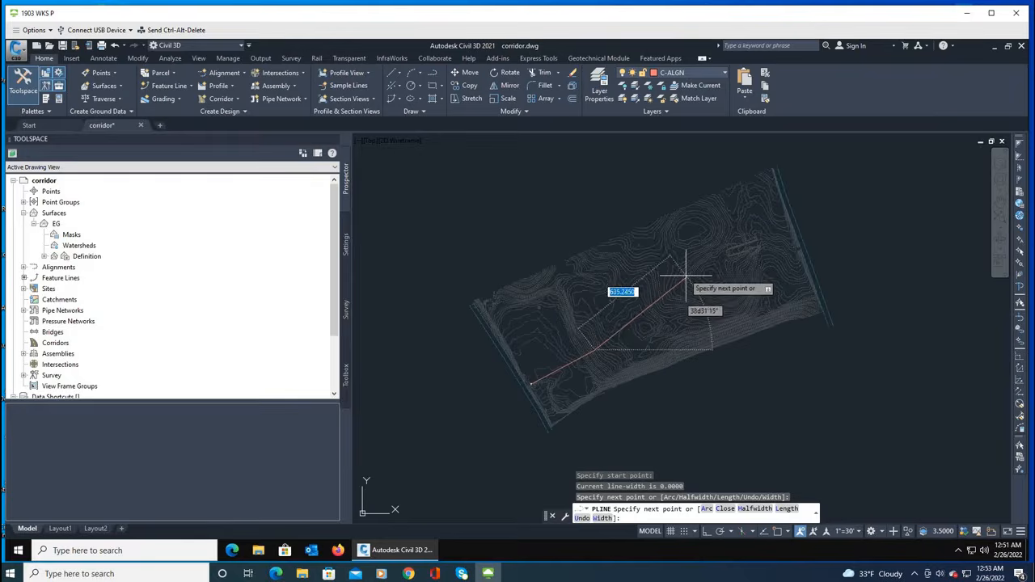
{"action": "left_click", "coordinate": [691, 265]}
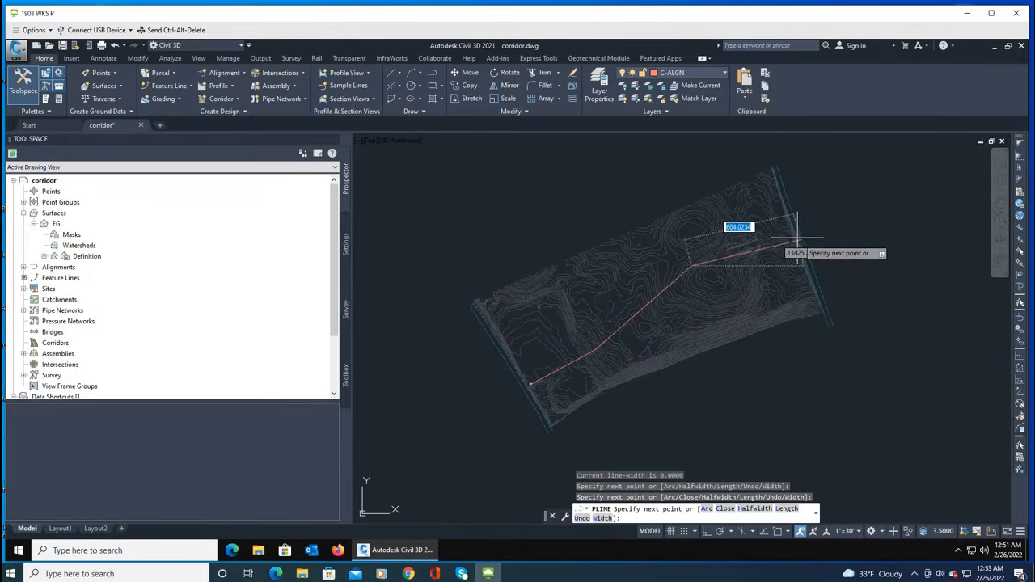
{"action": "left_click", "coordinate": [797, 236]}
{"action": "key", "text": "Escape"}
{"action": "key", "text": "Escape"}
{"action": "key", "text": "Escape"}
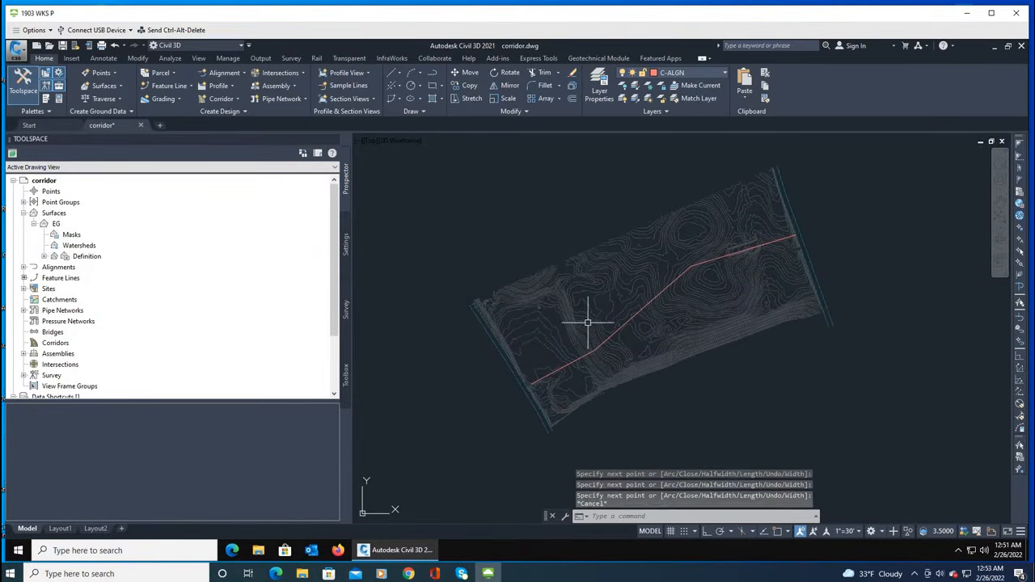
Fillet the polyline's first bend, nearest its southwest start, with a radius of 300.
{"action": "type", "text": "fillet"}
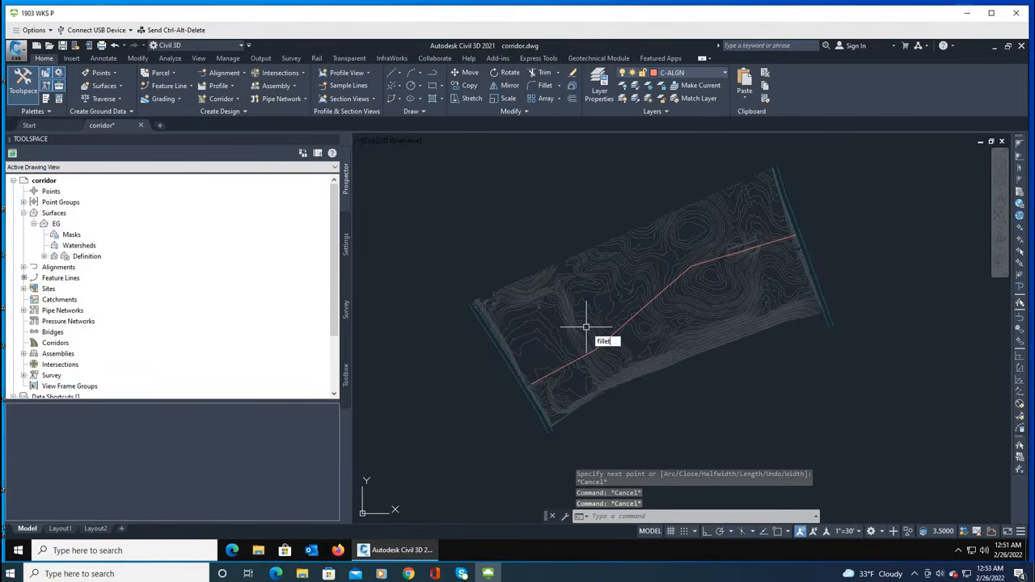
{"action": "key", "text": "Return"}
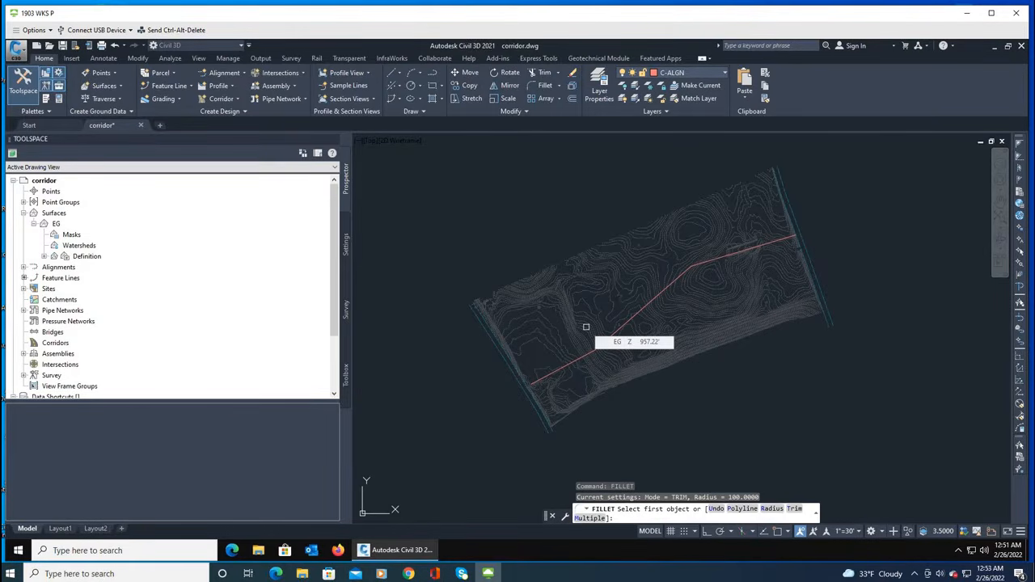
{"action": "type", "text": "r"}
{"action": "key", "text": "Return"}
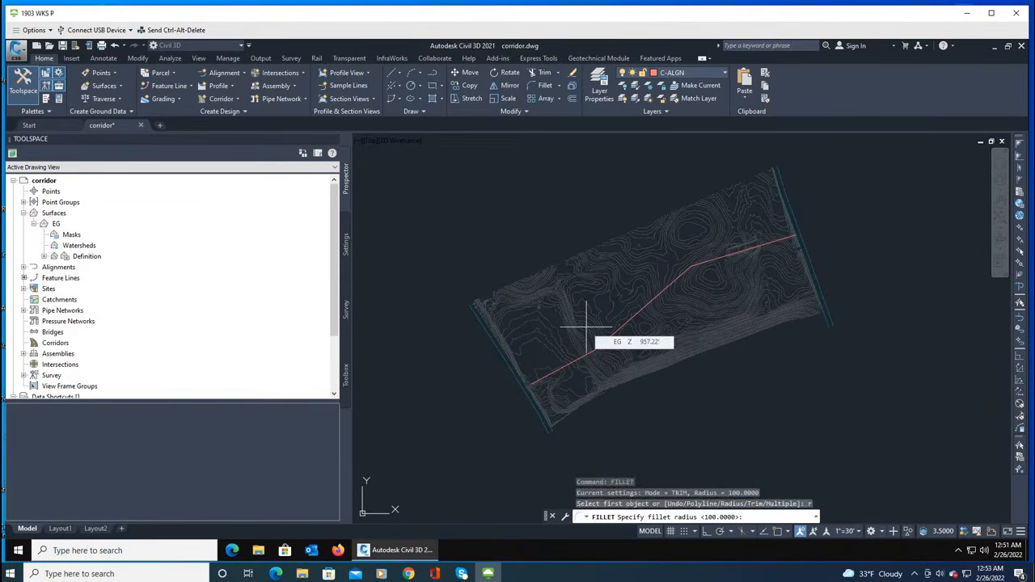
{"action": "type", "text": "300"}
{"action": "key", "text": "Return"}
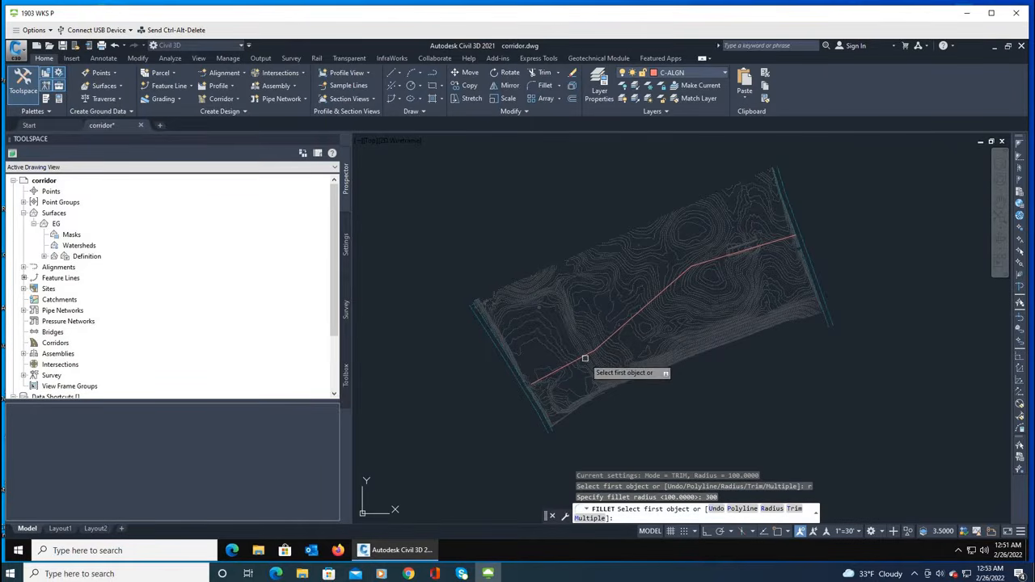
{"action": "left_click", "coordinate": [584, 358]}
{"action": "left_click", "coordinate": [610, 336]}
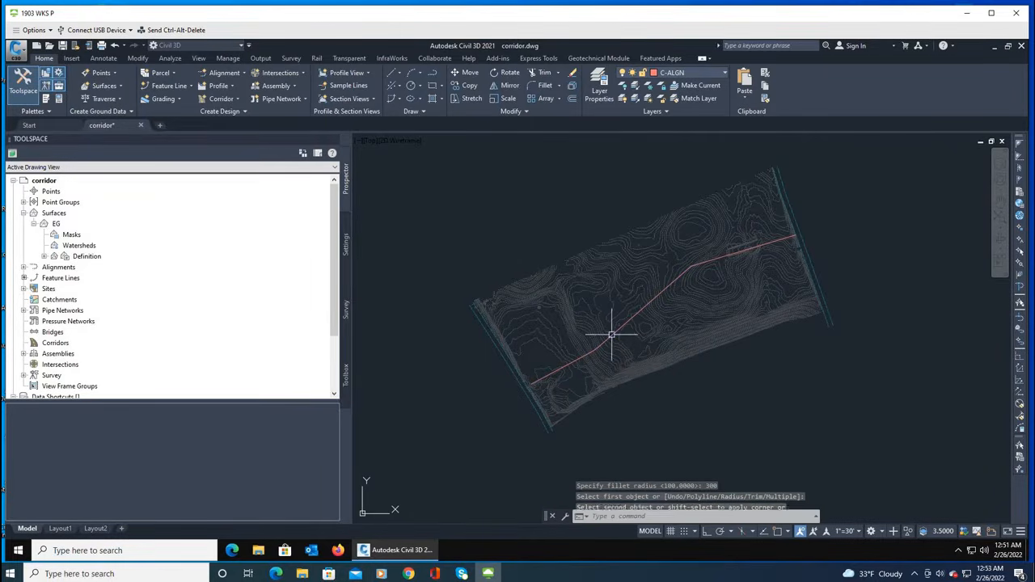
Fillet the polyline's second bend, toward its northeast end, with the same radius of 300.
{"action": "key", "text": "Return"}
{"action": "scroll", "coordinate": [697, 264], "scroll_direction": "up", "scroll_amount": 3}
{"action": "left_click", "coordinate": [687, 276]}
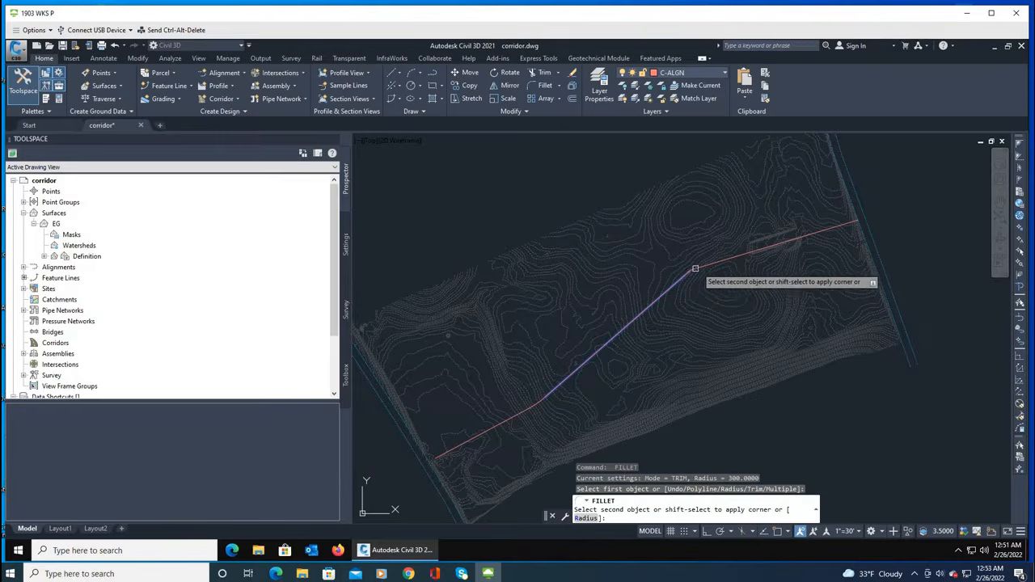
{"action": "key", "text": "Escape"}
{"action": "scroll", "coordinate": [647, 291], "scroll_direction": "down", "scroll_amount": 3}
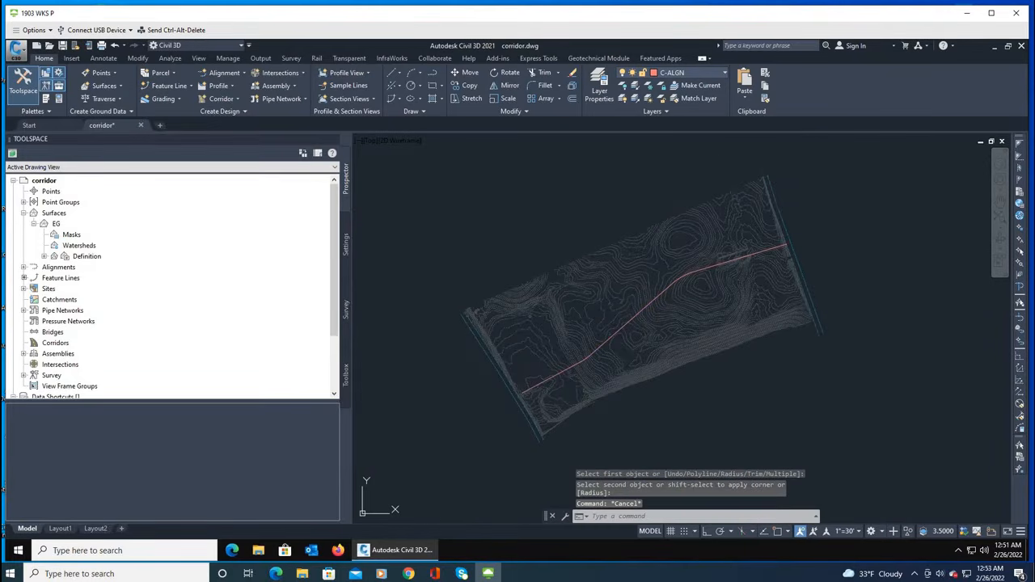
Start an alignment from objects using the filleted polyline and accept its southwest-to-northeast direction.
{"action": "left_click", "coordinate": [244, 73]}
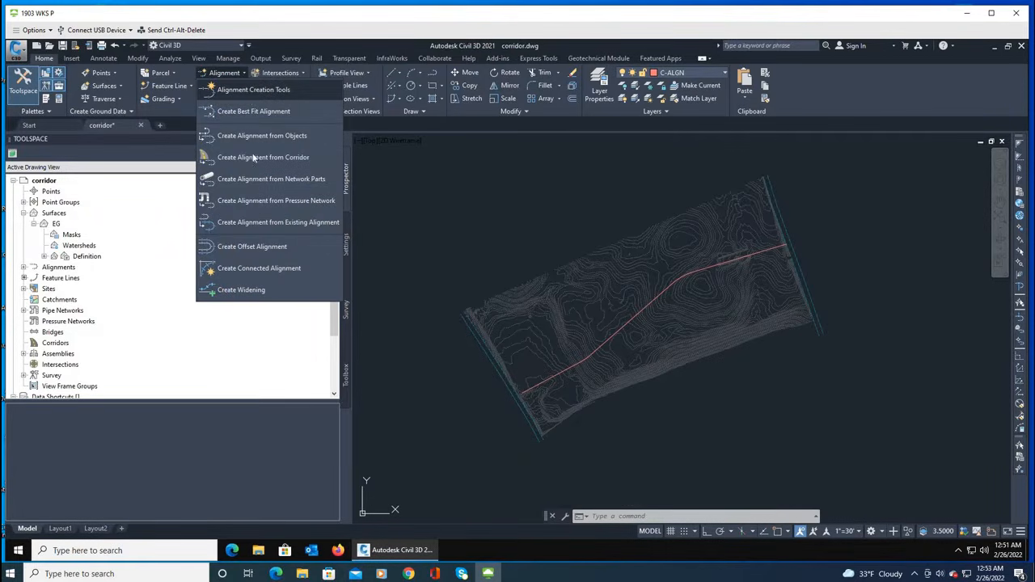
{"action": "left_click", "coordinate": [261, 135]}
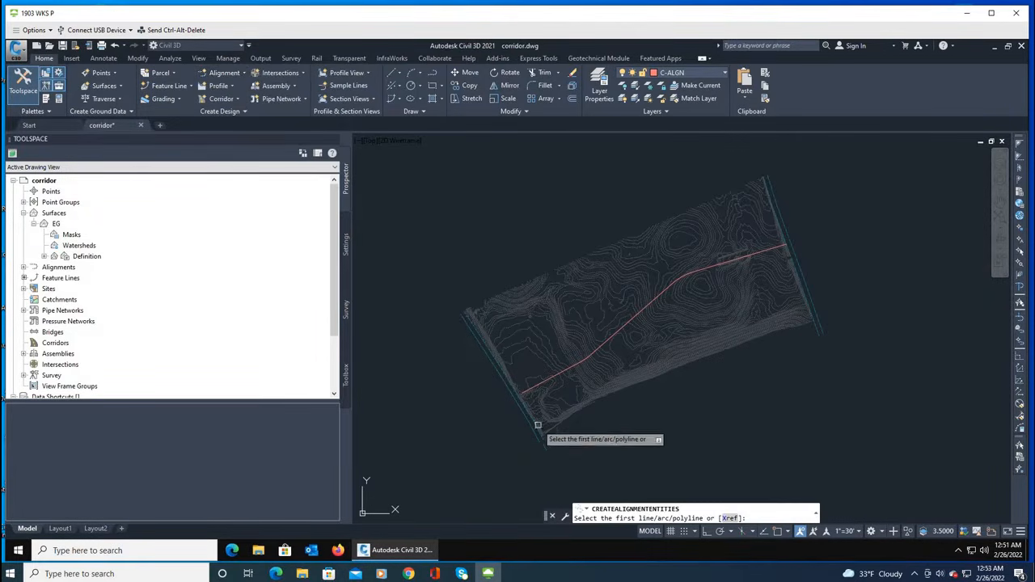
{"action": "scroll", "coordinate": [533, 390], "scroll_direction": "up", "scroll_amount": 2}
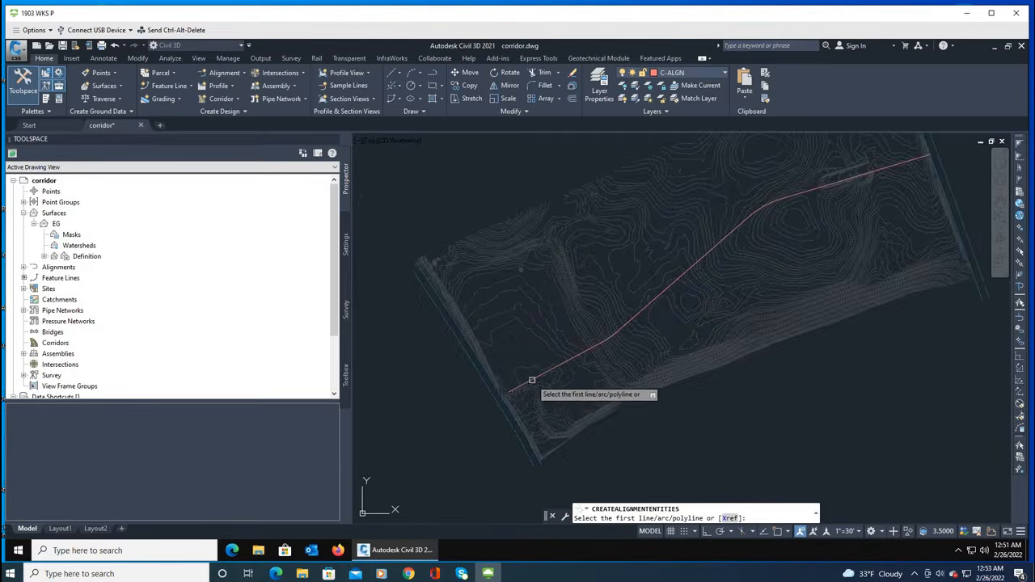
{"action": "scroll", "coordinate": [533, 379], "scroll_direction": "up", "scroll_amount": 2}
{"action": "left_click", "coordinate": [532, 380]}
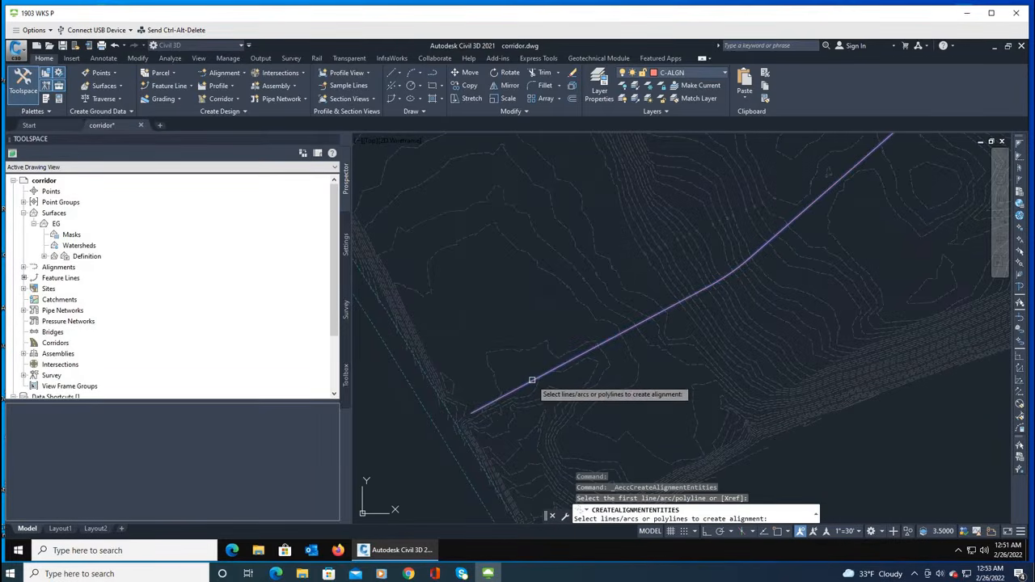
{"action": "key", "text": "Return"}
{"action": "scroll", "coordinate": [532, 367], "scroll_direction": "down", "scroll_amount": 1}
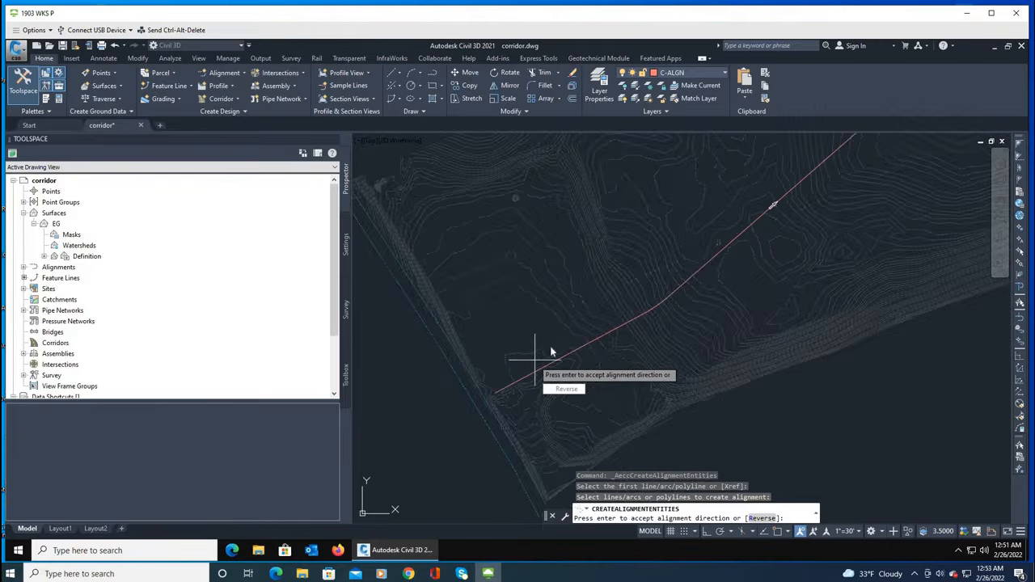
{"action": "scroll", "coordinate": [536, 312], "scroll_direction": "down", "scroll_amount": 2}
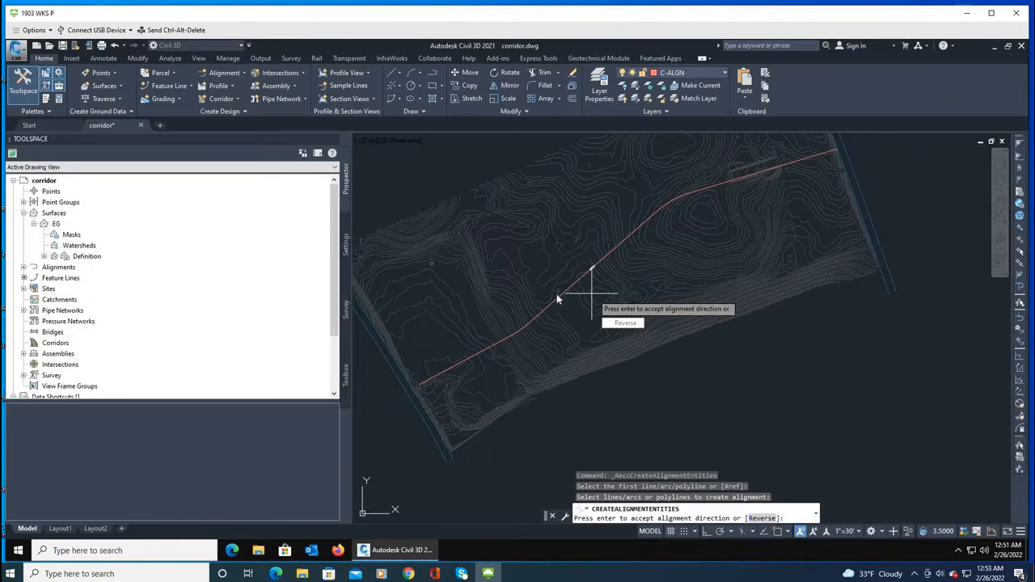
{"action": "key", "text": "Return"}
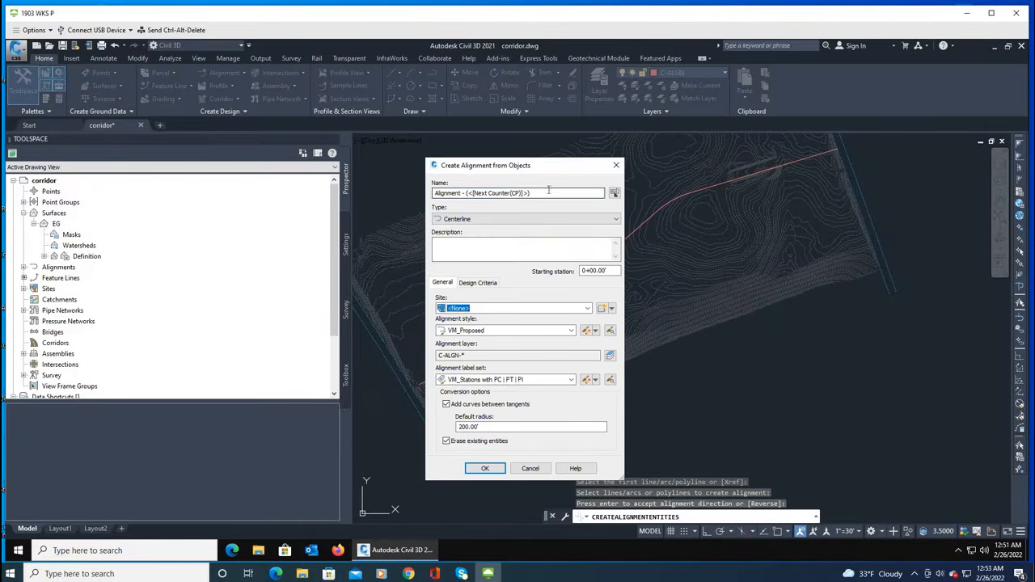
Name the alignment a-1, use the VM_Proposed style, disable adding curves between tangents, and create it.
{"action": "left_click", "coordinate": [549, 192]}
{"action": "type", "text": "a-1"}
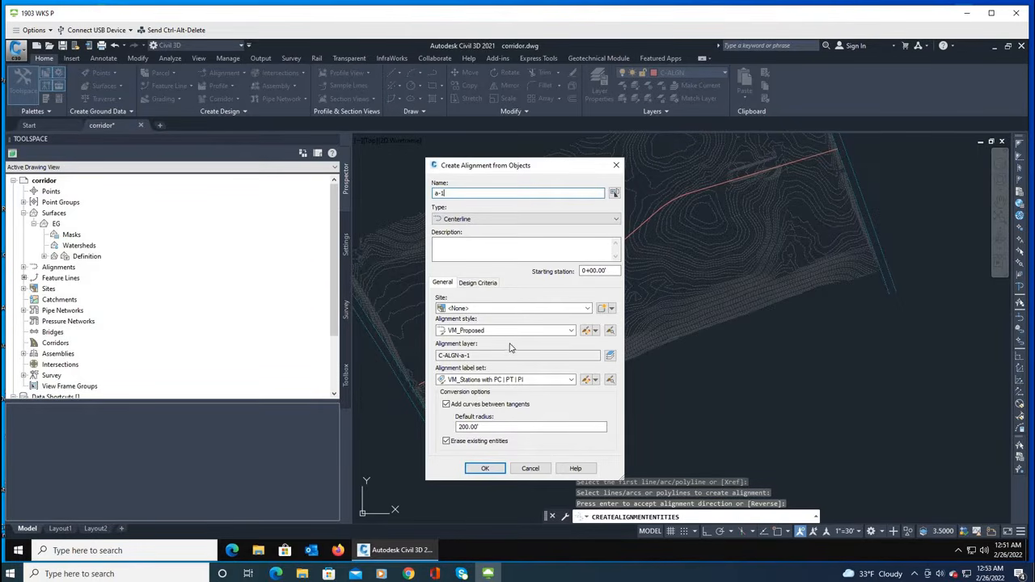
{"action": "left_click", "coordinate": [572, 332]}
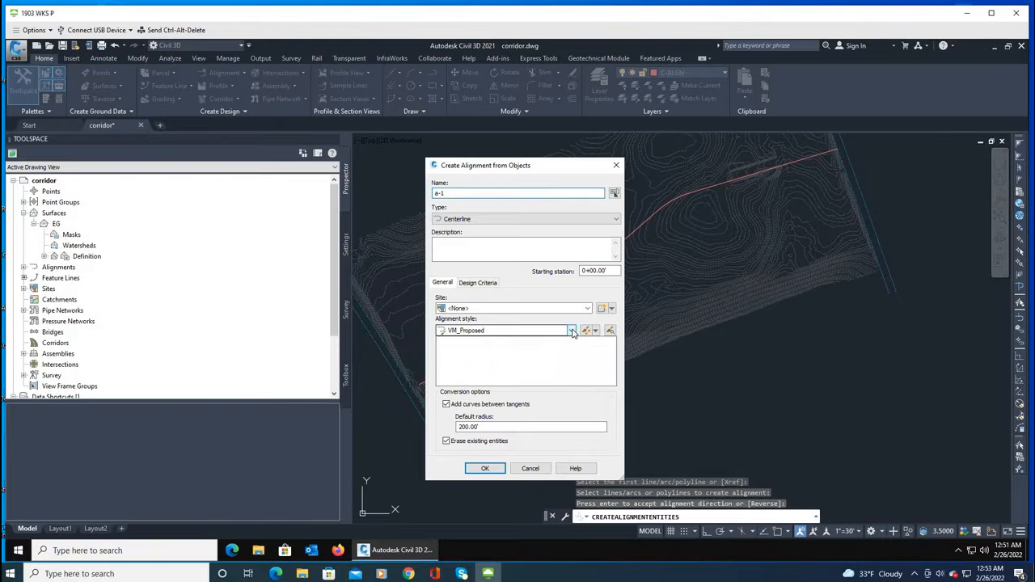
{"action": "left_click", "coordinate": [473, 362]}
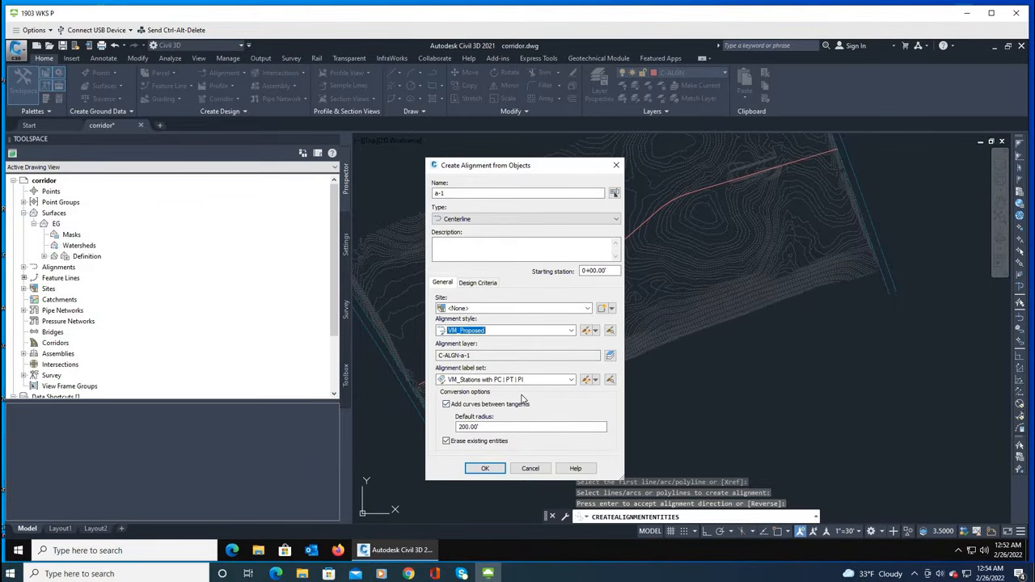
{"action": "left_click", "coordinate": [514, 355]}
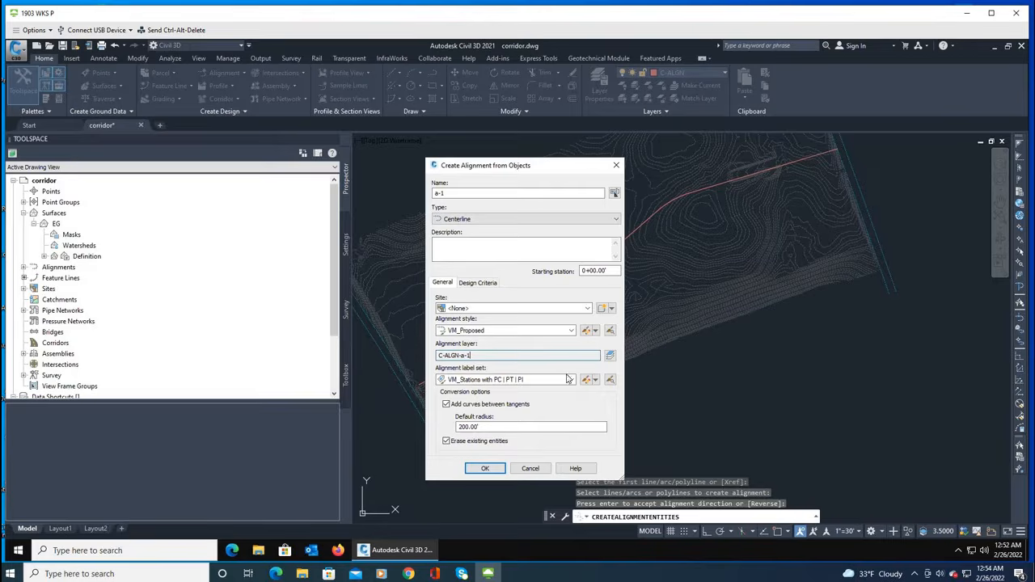
{"action": "left_click", "coordinate": [445, 404]}
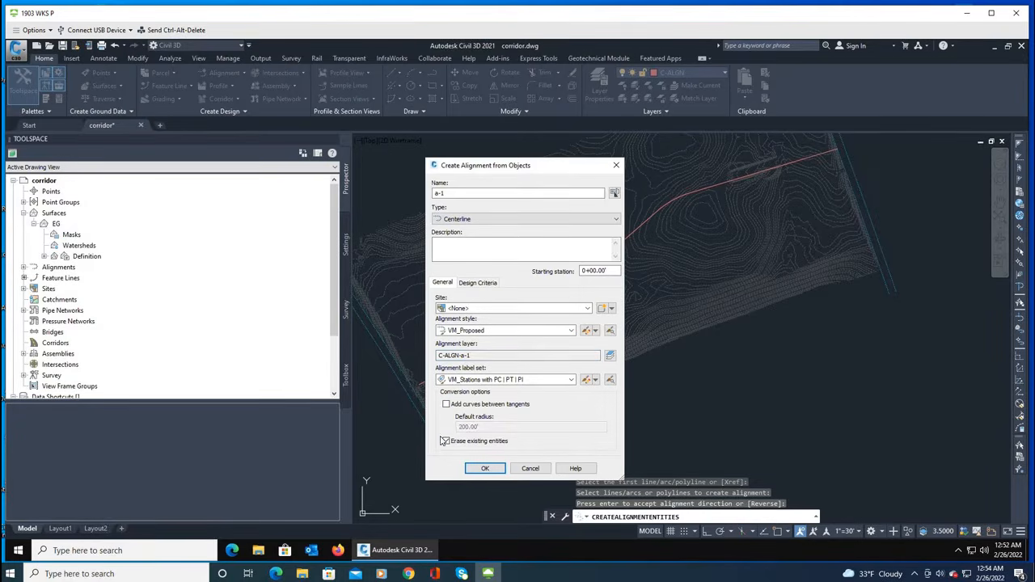
{"action": "left_click", "coordinate": [485, 469]}
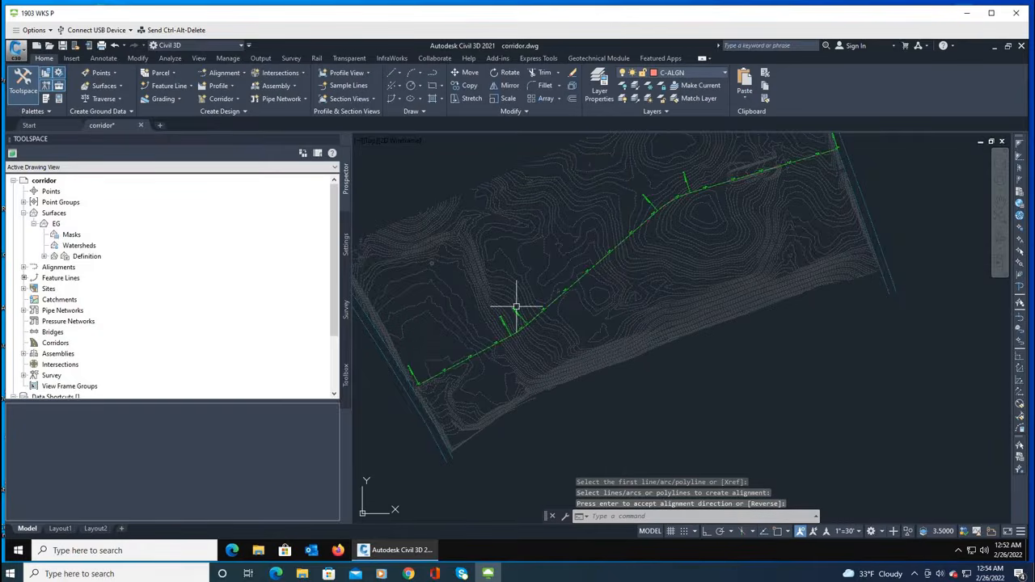
Examine the new alignment's station and curve-point labels along its length.
{"action": "scroll", "coordinate": [519, 350], "scroll_direction": "up", "scroll_amount": 3}
{"action": "scroll", "coordinate": [520, 351], "scroll_direction": "down", "scroll_amount": 3}
{"action": "scroll", "coordinate": [481, 334], "scroll_direction": "up", "scroll_amount": 3}
{"action": "scroll", "coordinate": [564, 330], "scroll_direction": "down", "scroll_amount": 3}
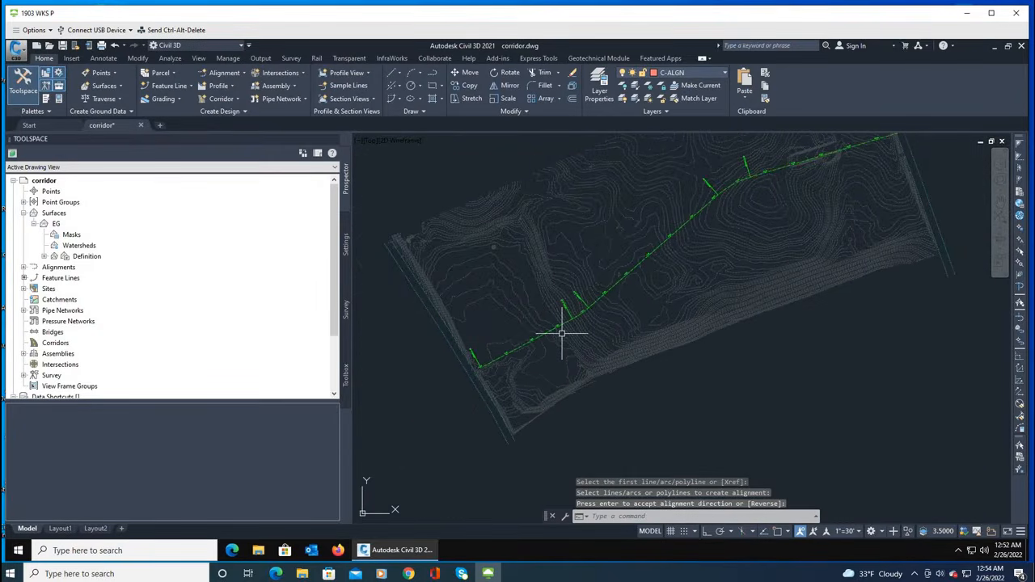
{"action": "scroll", "coordinate": [506, 316], "scroll_direction": "down", "scroll_amount": 2}
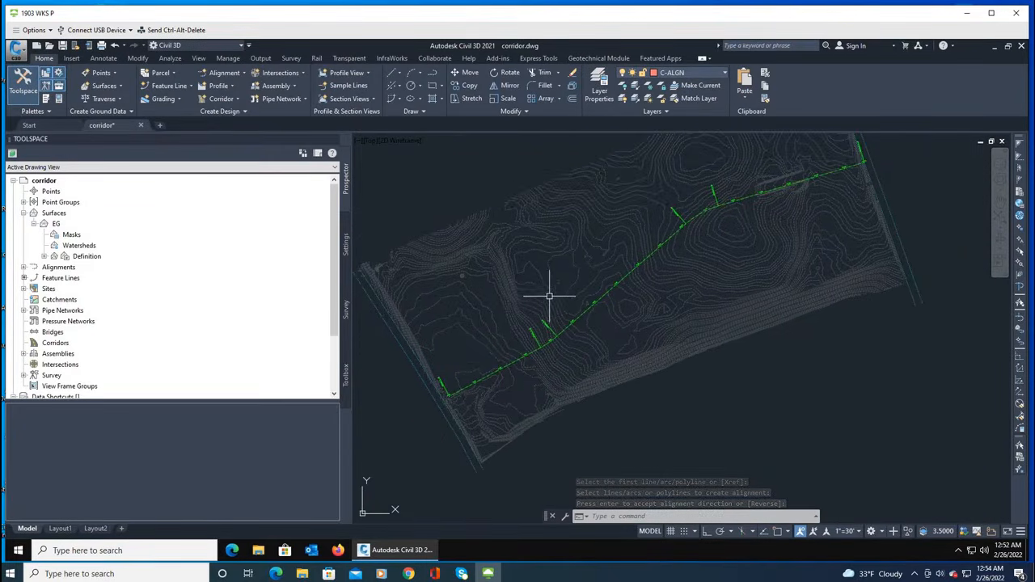
{"action": "scroll", "coordinate": [548, 296], "scroll_direction": "up", "scroll_amount": 2}
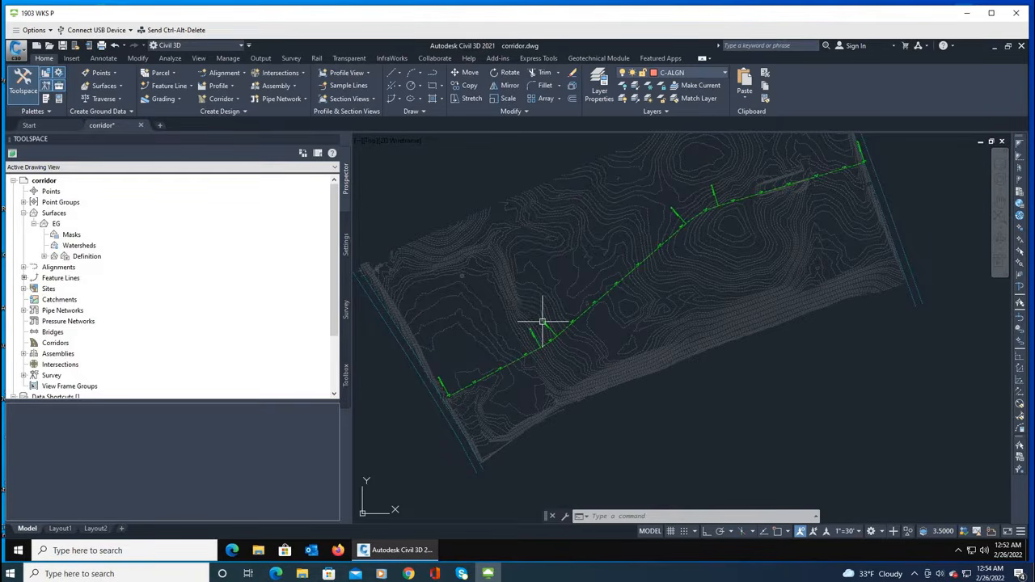
{"action": "scroll", "coordinate": [558, 332], "scroll_direction": "up", "scroll_amount": 2}
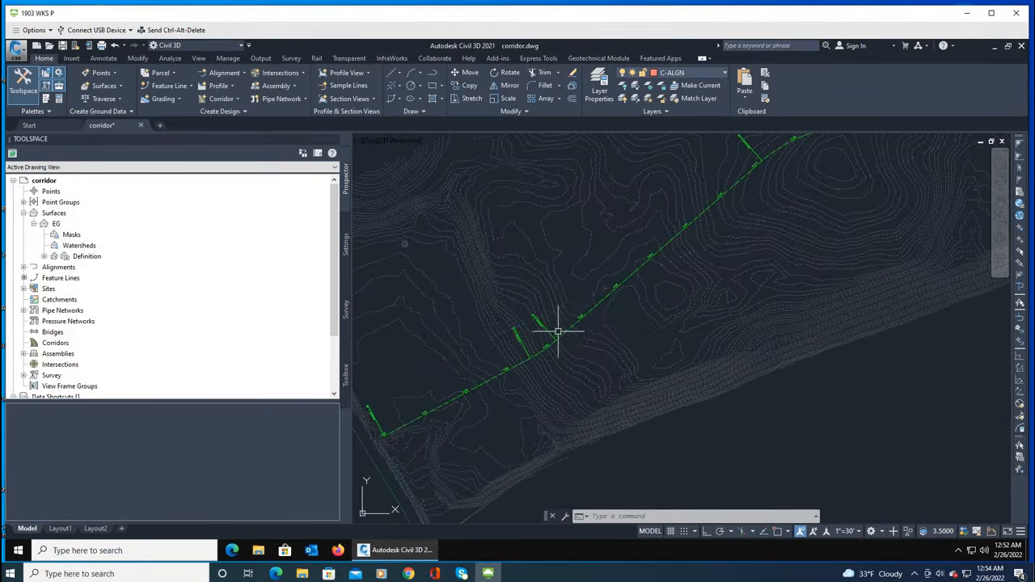
{"action": "left_click", "coordinate": [601, 300]}
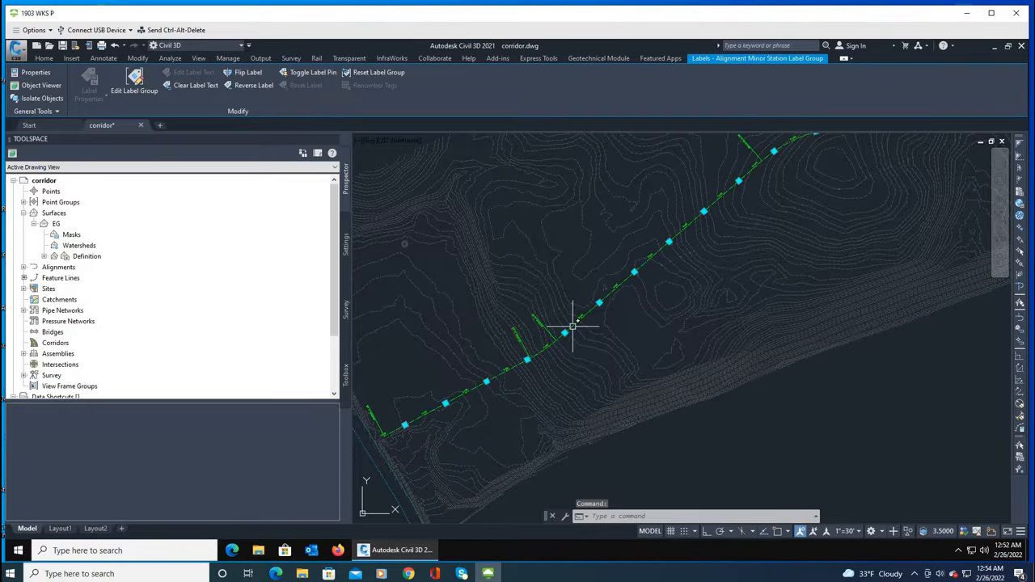
{"action": "scroll", "coordinate": [533, 353], "scroll_direction": "down", "scroll_amount": 2}
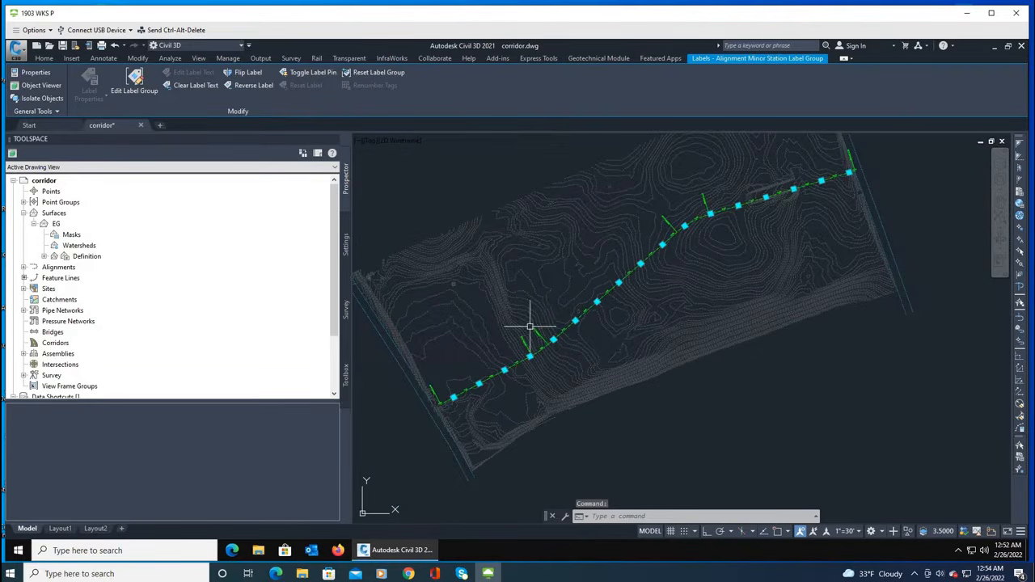
{"action": "key", "text": "Escape"}
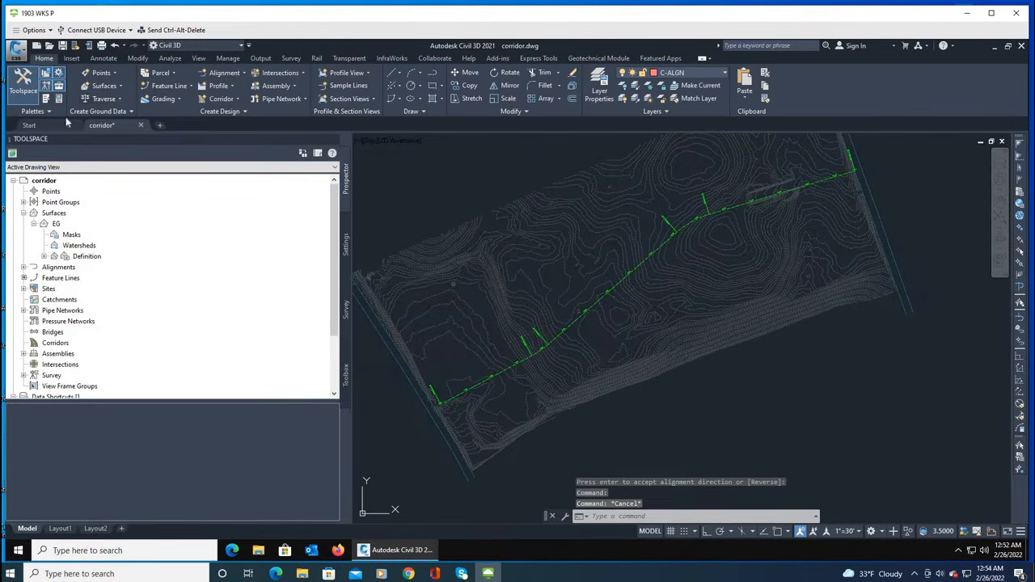
Start a layout-based centerline alignment named a-2 with the VM_Stations with PC | PT | PI label set.
{"action": "left_click", "coordinate": [243, 71]}
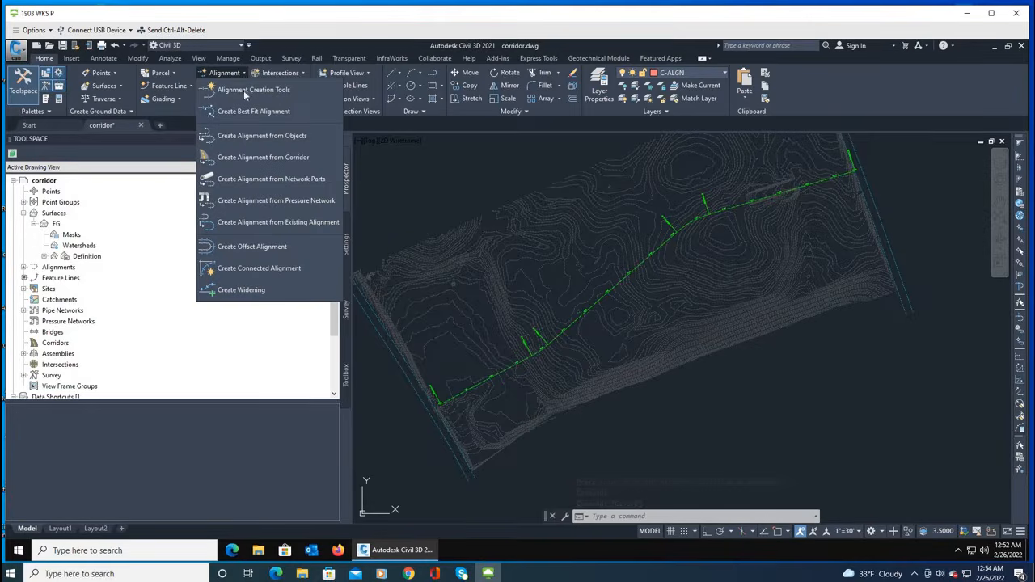
{"action": "left_click", "coordinate": [244, 89]}
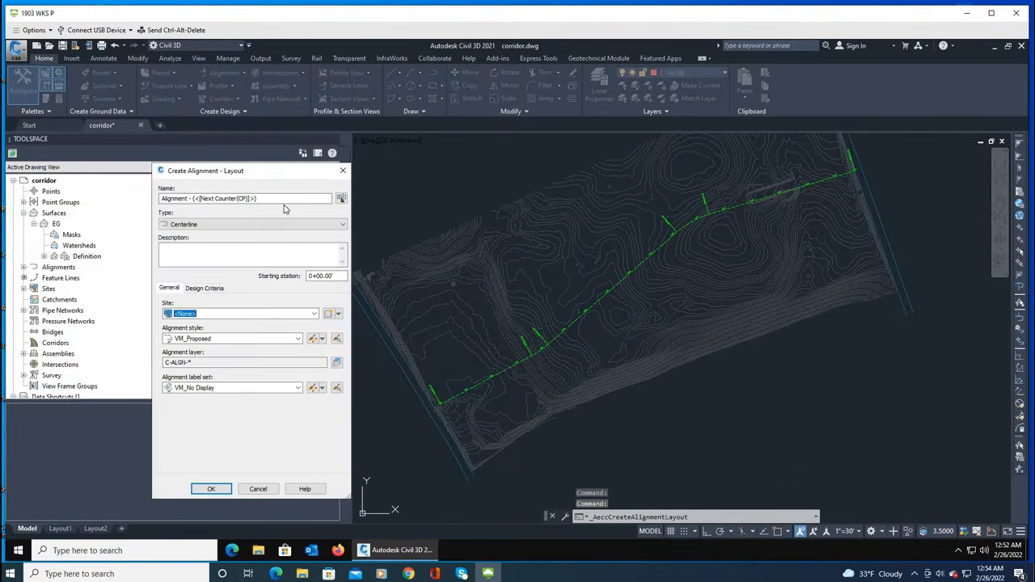
{"action": "left_click_drag", "start_coordinate": [287, 202], "coordinate": [85, 208]}
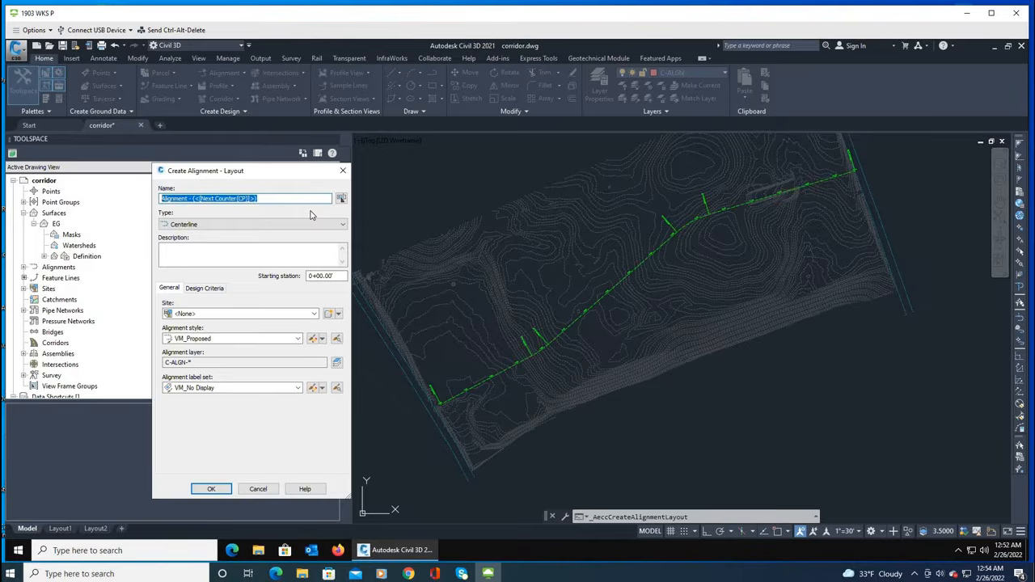
{"action": "type", "text": "a-2"}
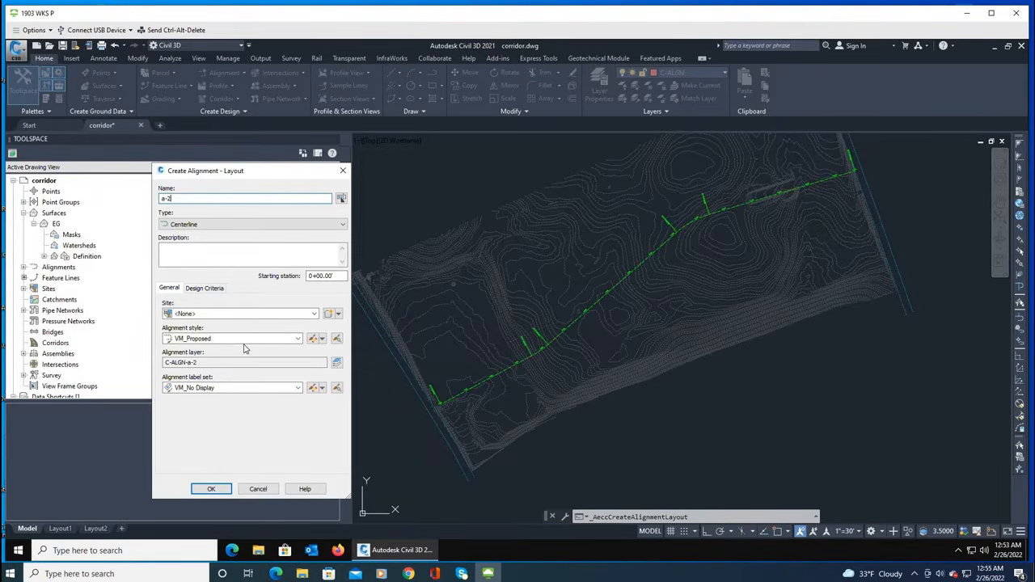
{"action": "left_click", "coordinate": [298, 388]}
{"action": "left_click", "coordinate": [223, 423]}
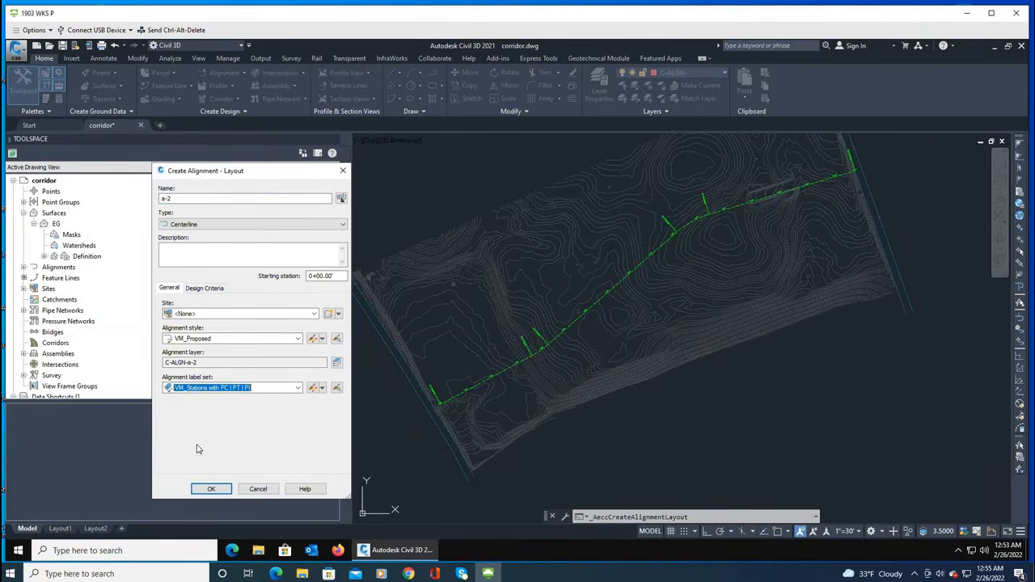
{"action": "left_click", "coordinate": [211, 489]}
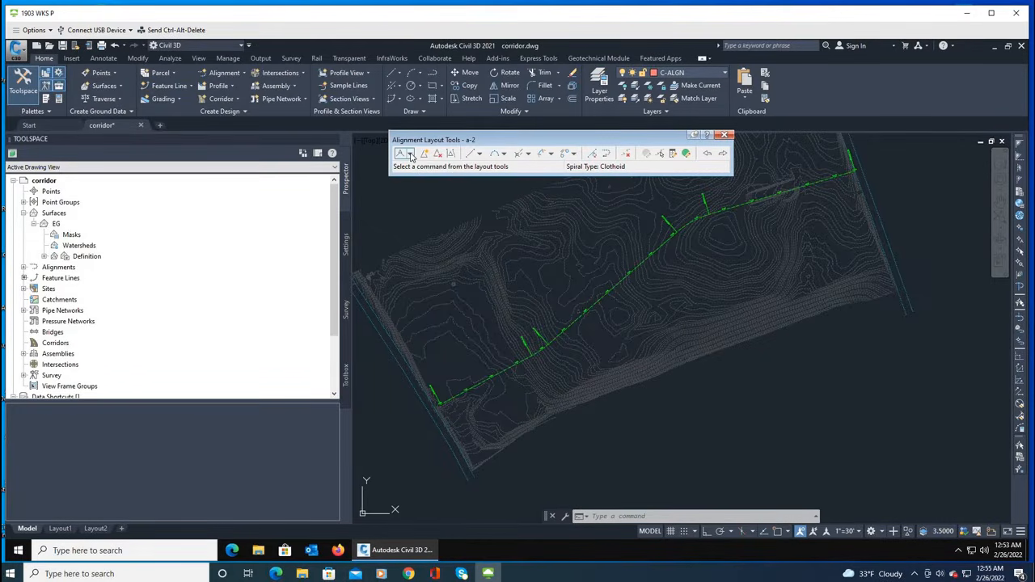
Set the default curve radius to 500 ft in the alignment's curve and spiral settings.
{"action": "left_click", "coordinate": [411, 154]}
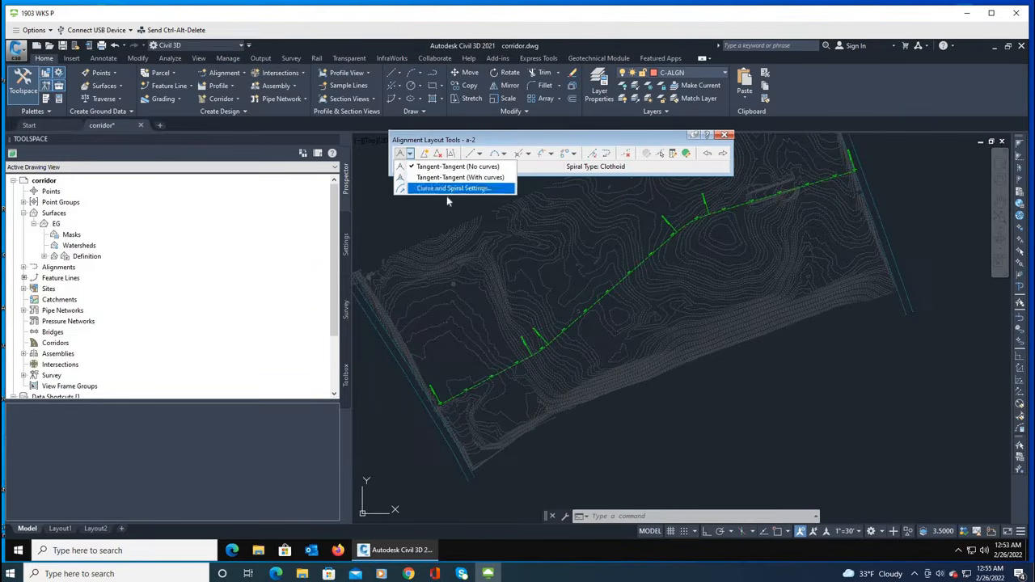
{"action": "left_click", "coordinate": [449, 189]}
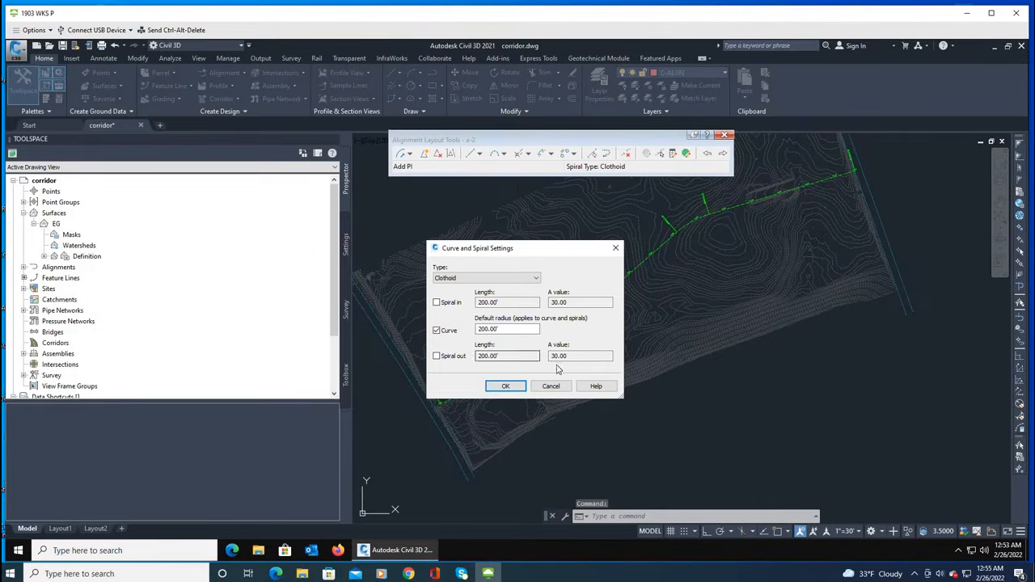
{"action": "left_click_drag", "start_coordinate": [533, 329], "coordinate": [476, 329]}
{"action": "type", "text": "500"}
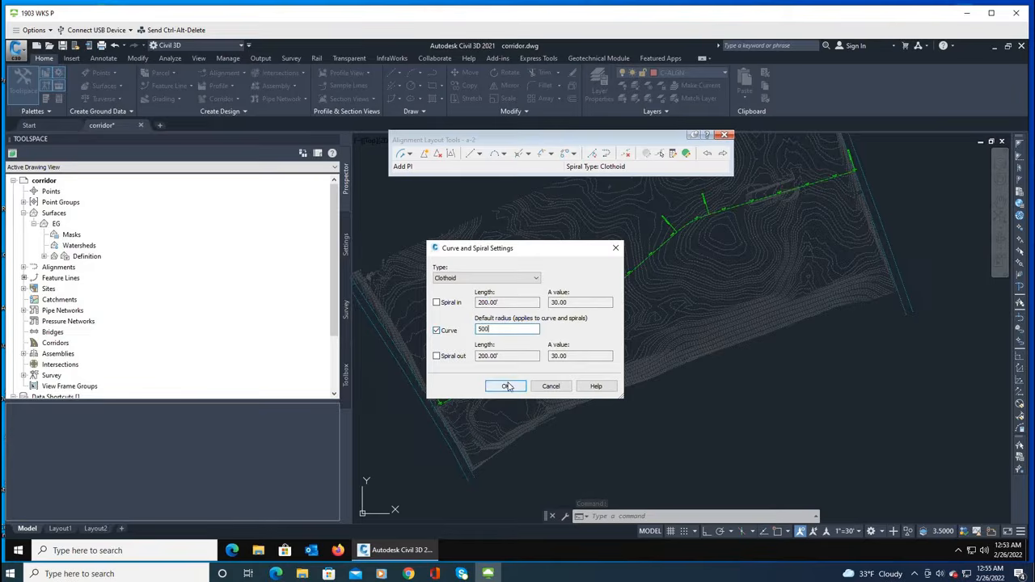
{"action": "left_click", "coordinate": [505, 387]}
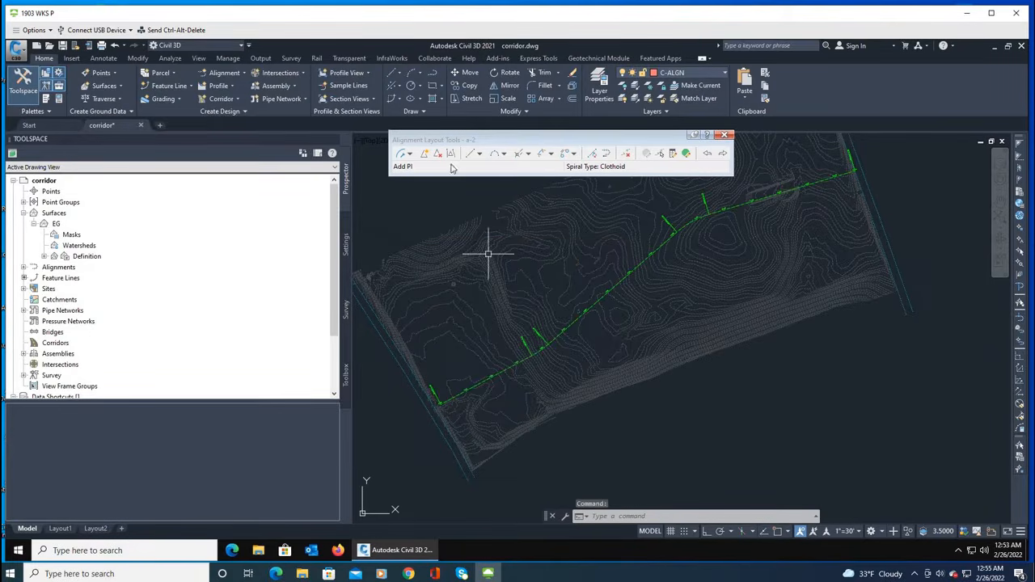
Lay out a-2 as tangents with curves from the southwest end through two bends to the northeast end, roughly following a-1.
{"action": "left_click", "coordinate": [410, 154]}
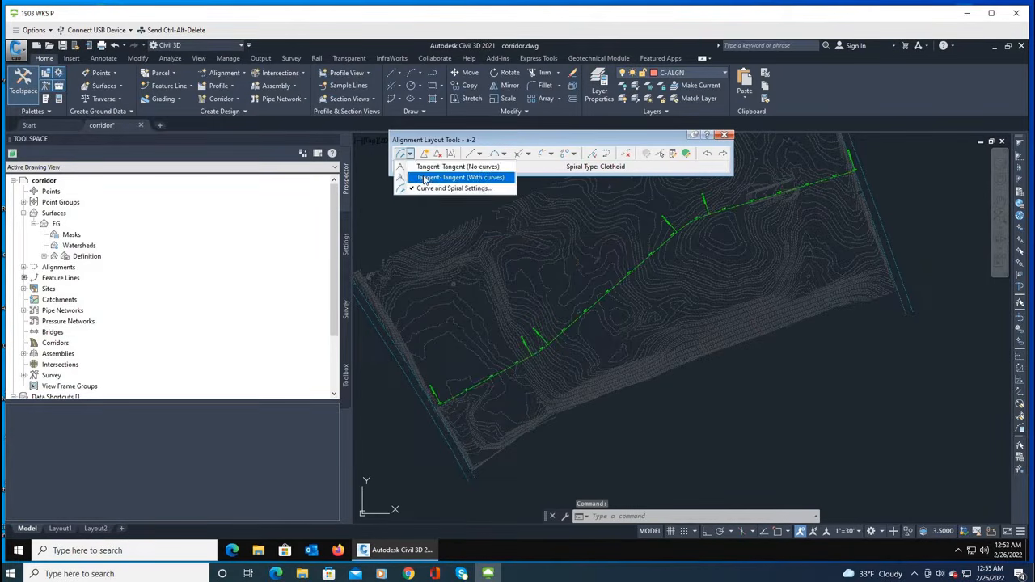
{"action": "left_click", "coordinate": [423, 178]}
{"action": "scroll", "coordinate": [428, 416], "scroll_direction": "up", "scroll_amount": 3}
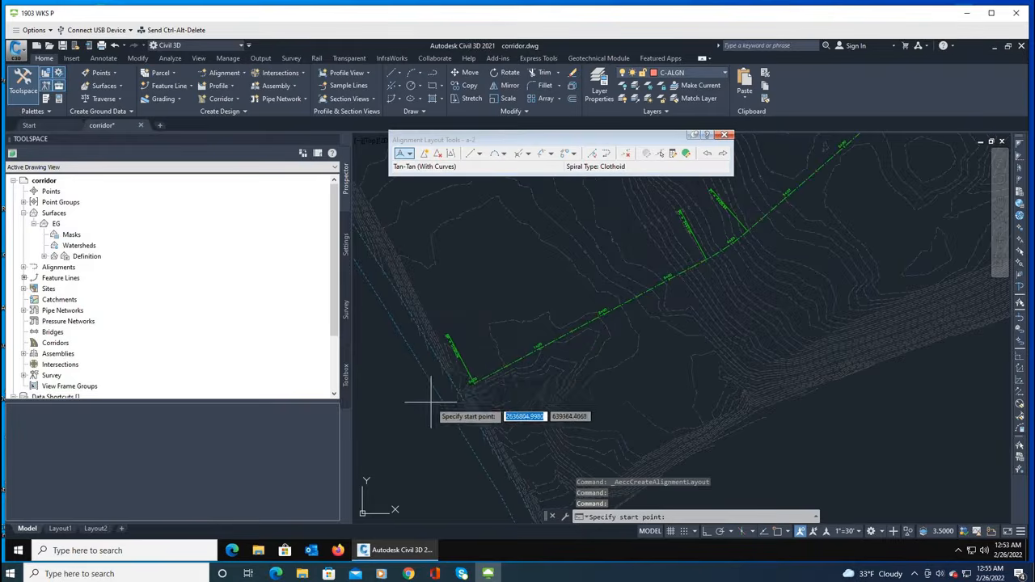
{"action": "left_click", "coordinate": [475, 375]}
{"action": "scroll", "coordinate": [423, 422], "scroll_direction": "down", "scroll_amount": 4}
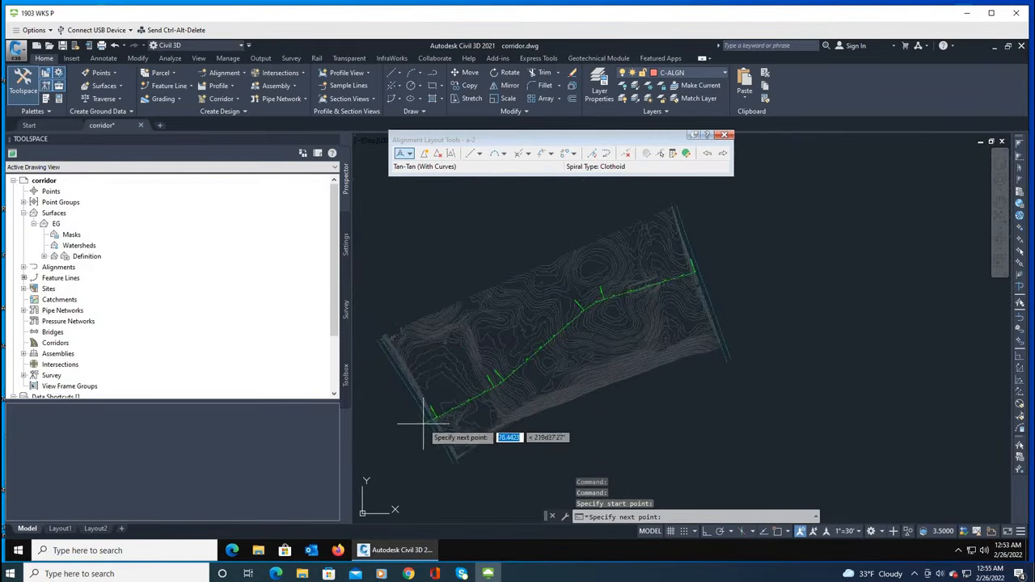
{"action": "scroll", "coordinate": [474, 393], "scroll_direction": "up", "scroll_amount": 5}
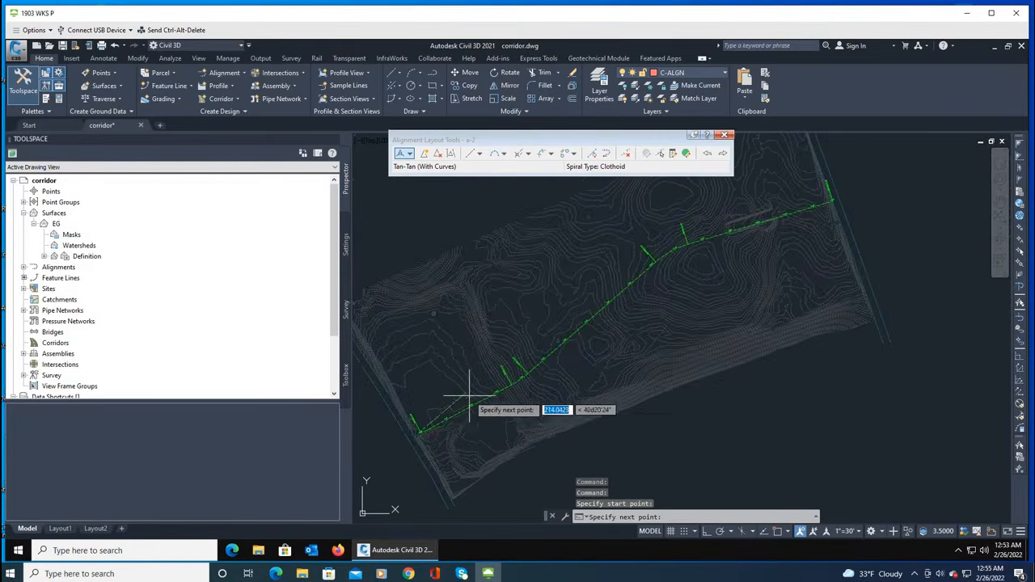
{"action": "left_click", "coordinate": [525, 364]}
{"action": "scroll", "coordinate": [505, 391], "scroll_direction": "down", "scroll_amount": 4}
{"action": "scroll", "coordinate": [590, 291], "scroll_direction": "up", "scroll_amount": 2}
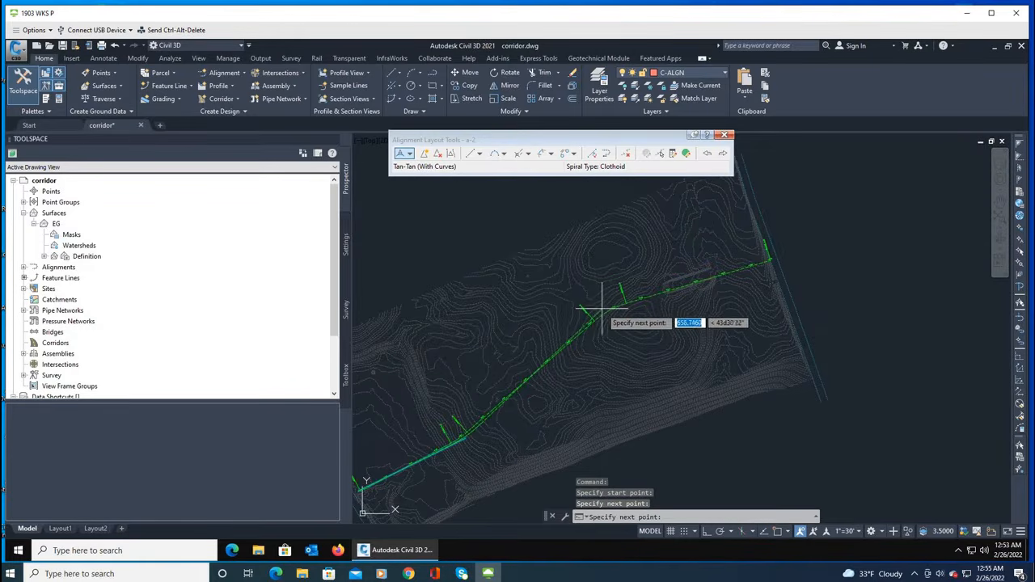
{"action": "left_click", "coordinate": [604, 304]}
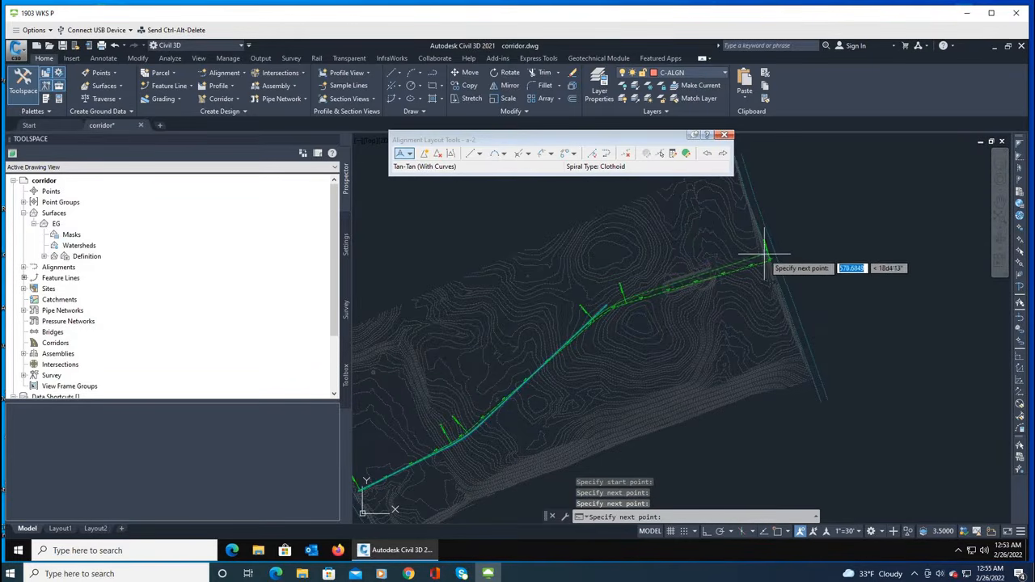
{"action": "left_click", "coordinate": [764, 257]}
{"action": "key", "text": "Return"}
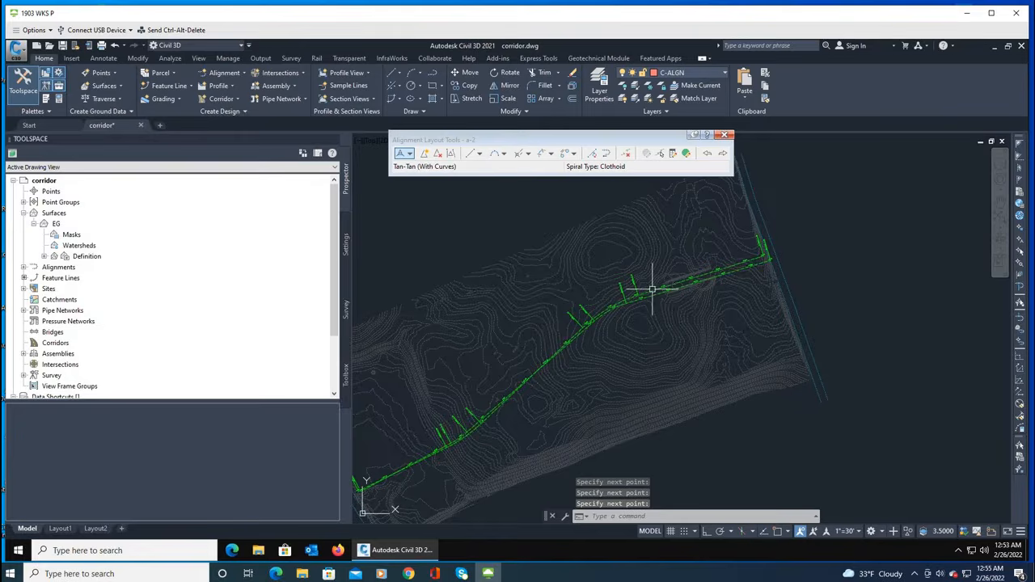
Try grip-editing the curve at a-2's northeast bend, and undo the grip edit.
{"action": "scroll", "coordinate": [651, 326], "scroll_direction": "up", "scroll_amount": 2}
{"action": "scroll", "coordinate": [709, 275], "scroll_direction": "down", "scroll_amount": 2}
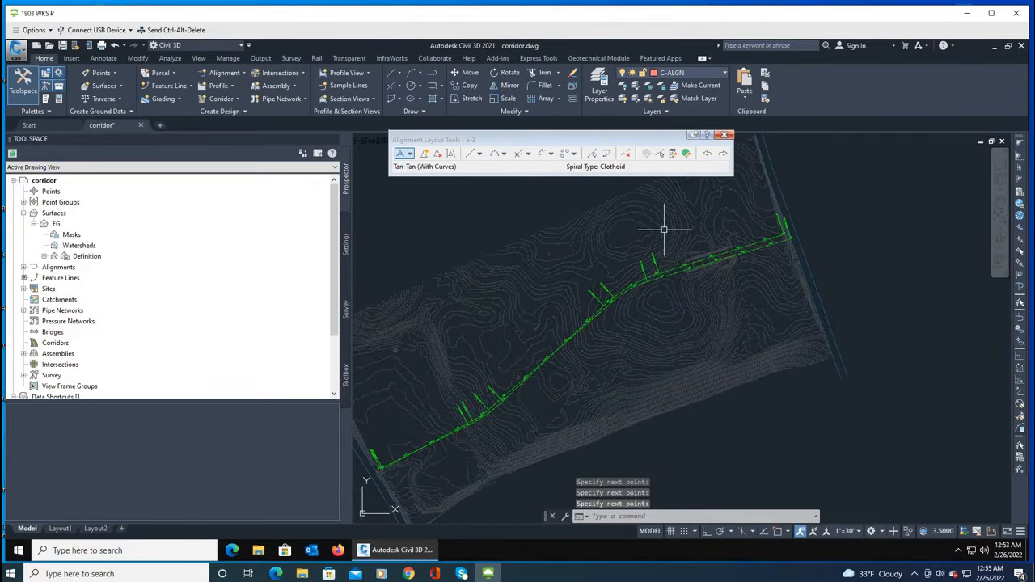
{"action": "scroll", "coordinate": [629, 339], "scroll_direction": "up", "scroll_amount": 3}
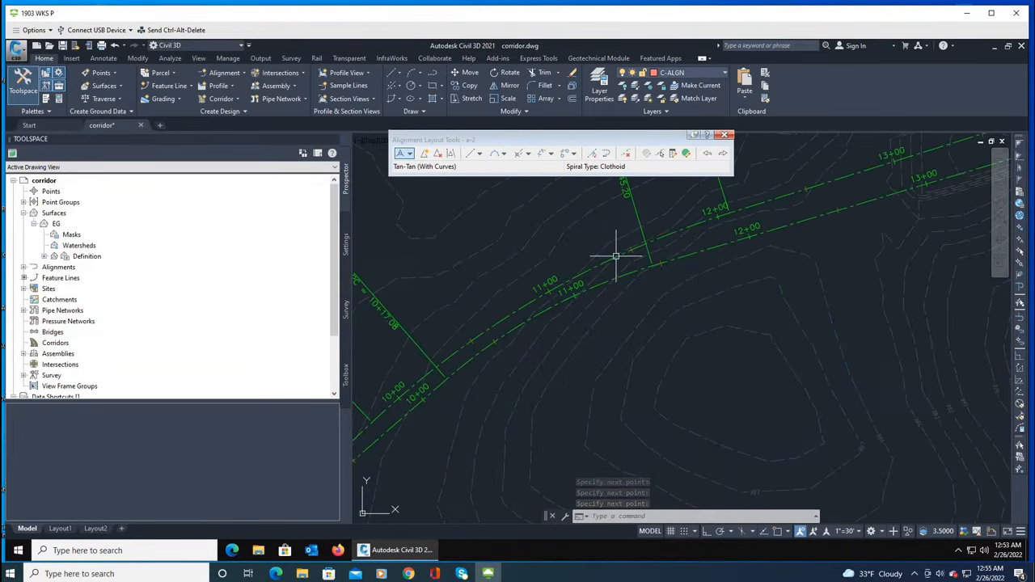
{"action": "left_click", "coordinate": [615, 256]}
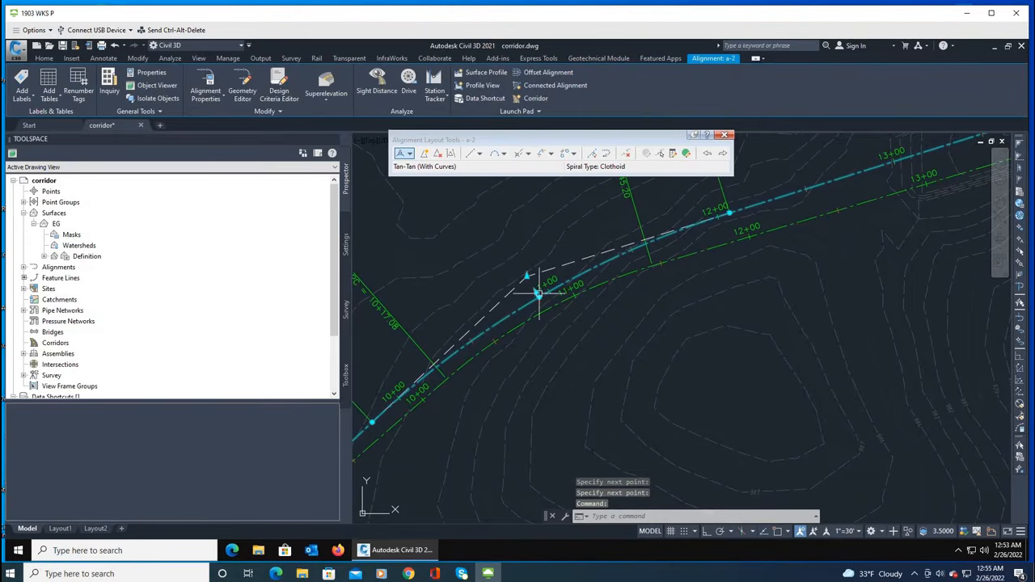
{"action": "left_click", "coordinate": [538, 295]}
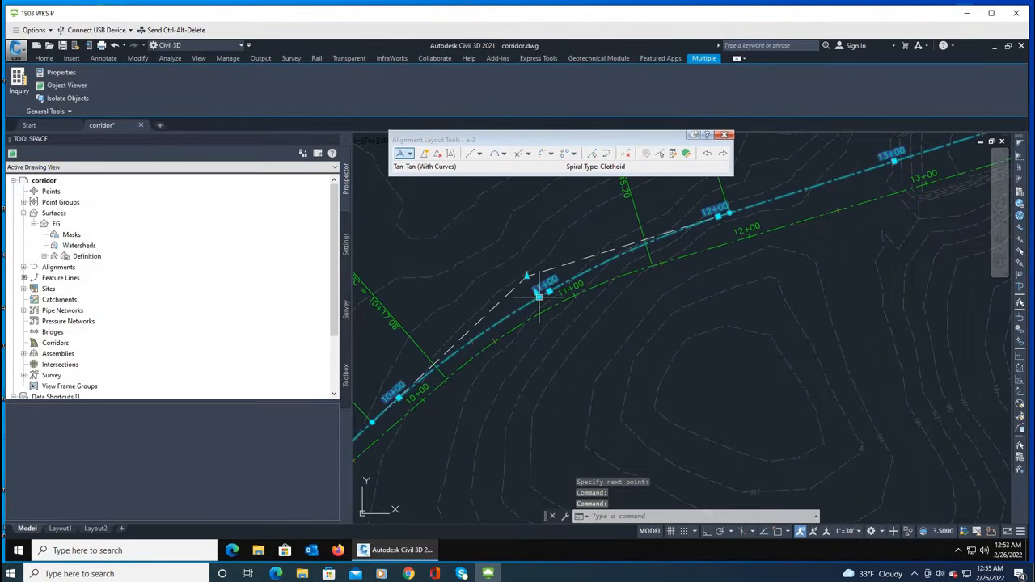
{"action": "left_click", "coordinate": [539, 295]}
{"action": "key", "text": "Escape"}
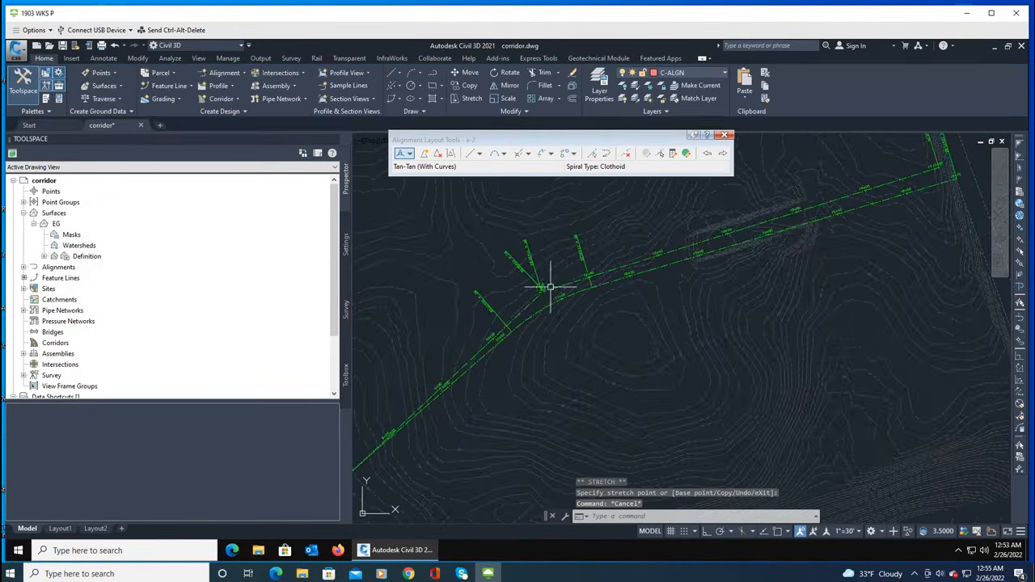
{"action": "left_click", "coordinate": [116, 46]}
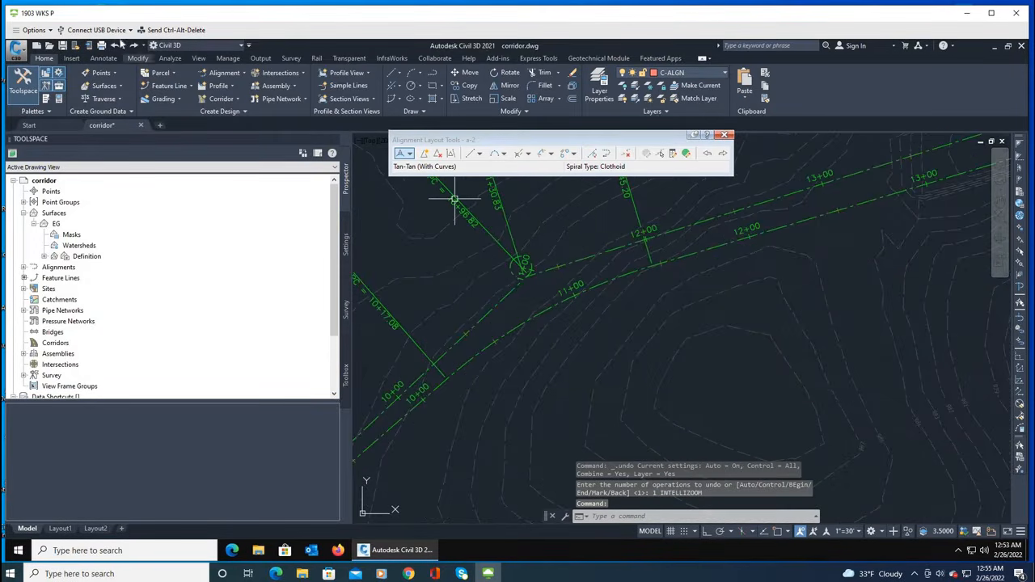
{"action": "left_click", "coordinate": [115, 46]}
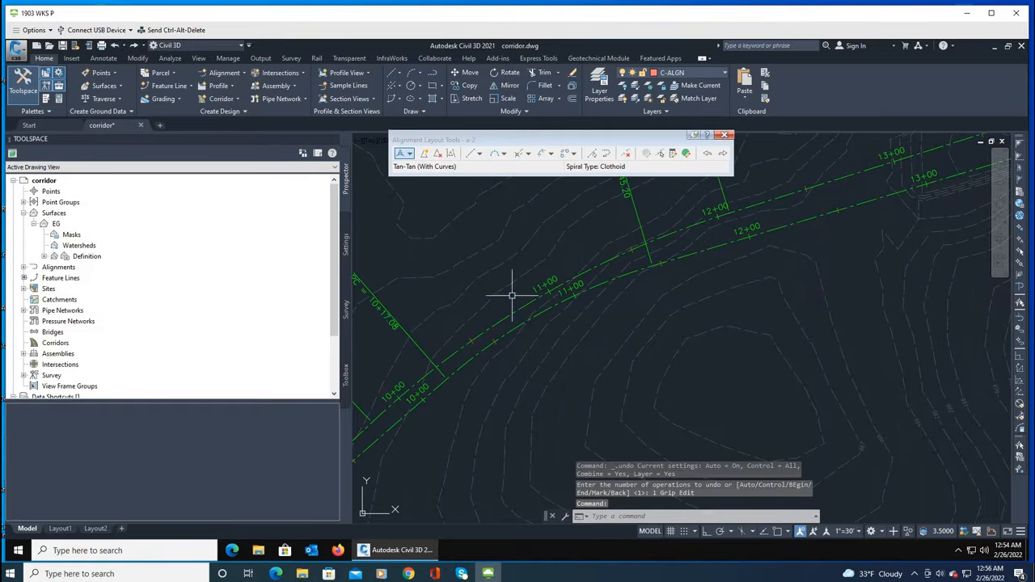
Examine the curve geometry and grips of alignments a-1 and a-2 at their northeast and southwest bends.
{"action": "left_click", "coordinate": [558, 295]}
{"action": "scroll", "coordinate": [558, 304], "scroll_direction": "down", "scroll_amount": 3}
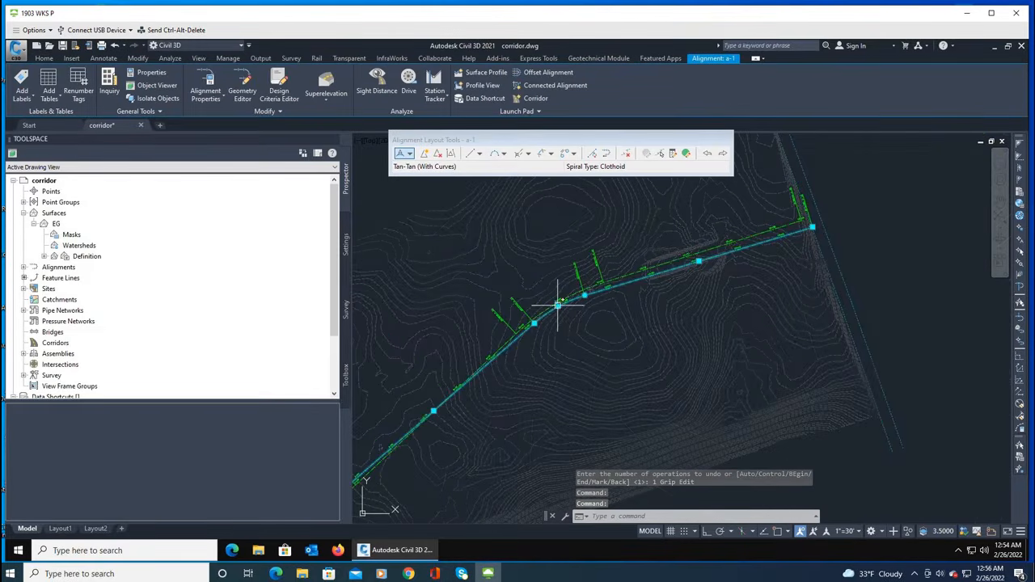
{"action": "key", "text": "Escape"}
{"action": "scroll", "coordinate": [566, 291], "scroll_direction": "up", "scroll_amount": 2}
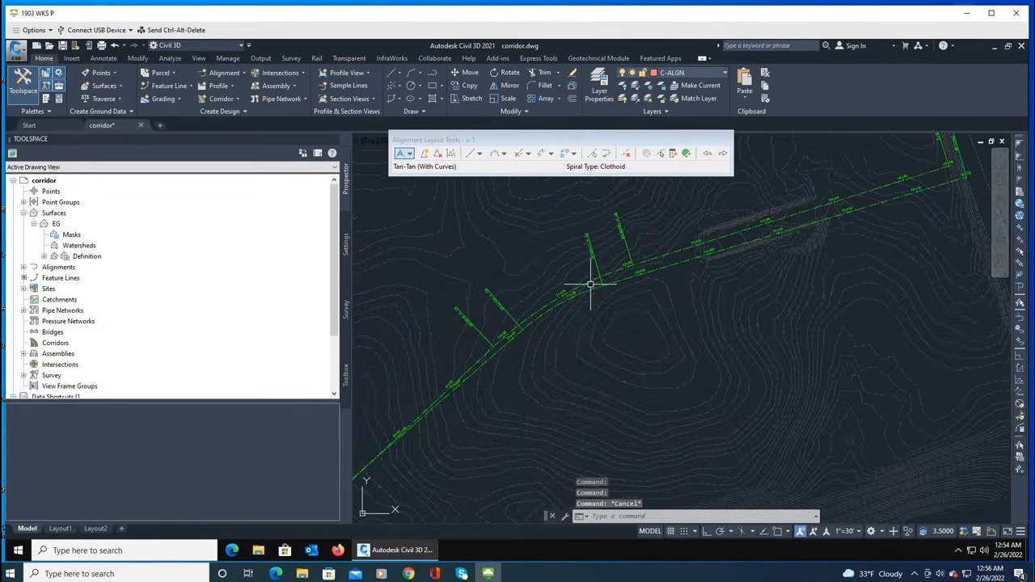
{"action": "scroll", "coordinate": [555, 328], "scroll_direction": "down", "scroll_amount": 4}
{"action": "scroll", "coordinate": [428, 412], "scroll_direction": "up", "scroll_amount": 3}
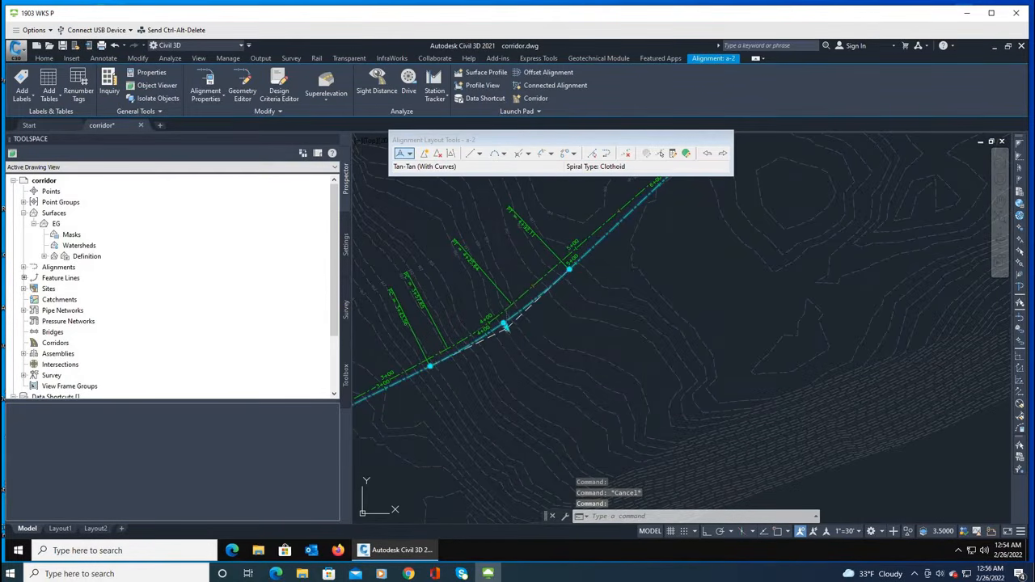
{"action": "left_click", "coordinate": [504, 326]}
{"action": "key", "text": "Escape"}
{"action": "key", "text": "Escape"}
{"action": "scroll", "coordinate": [531, 323], "scroll_direction": "down", "scroll_amount": 5}
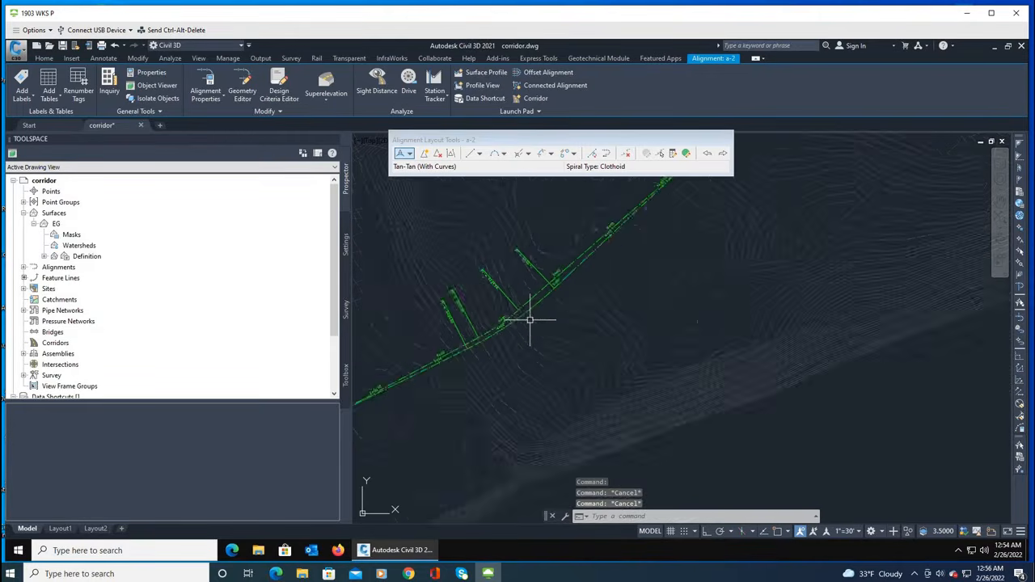
{"action": "scroll", "coordinate": [508, 370], "scroll_direction": "up", "scroll_amount": 3}
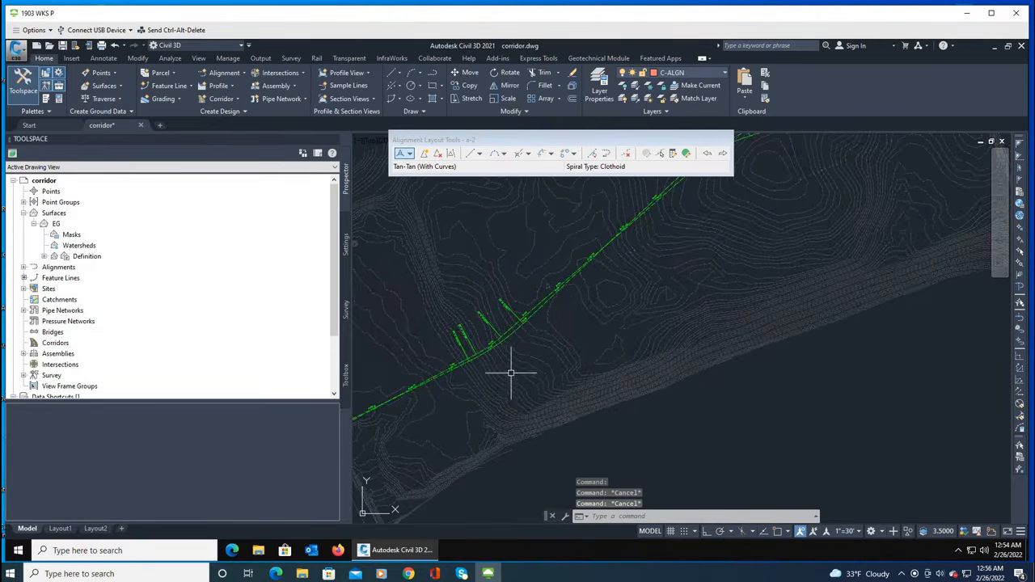
{"action": "scroll", "coordinate": [497, 344], "scroll_direction": "up", "scroll_amount": 2}
{"action": "scroll", "coordinate": [522, 320], "scroll_direction": "down", "scroll_amount": 2}
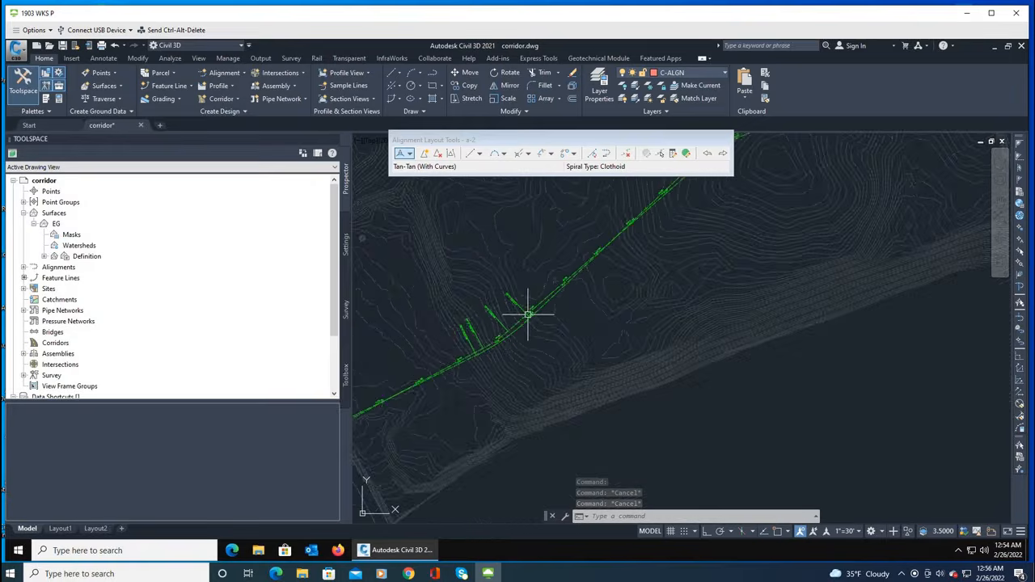
{"action": "scroll", "coordinate": [529, 307], "scroll_direction": "up", "scroll_amount": 2}
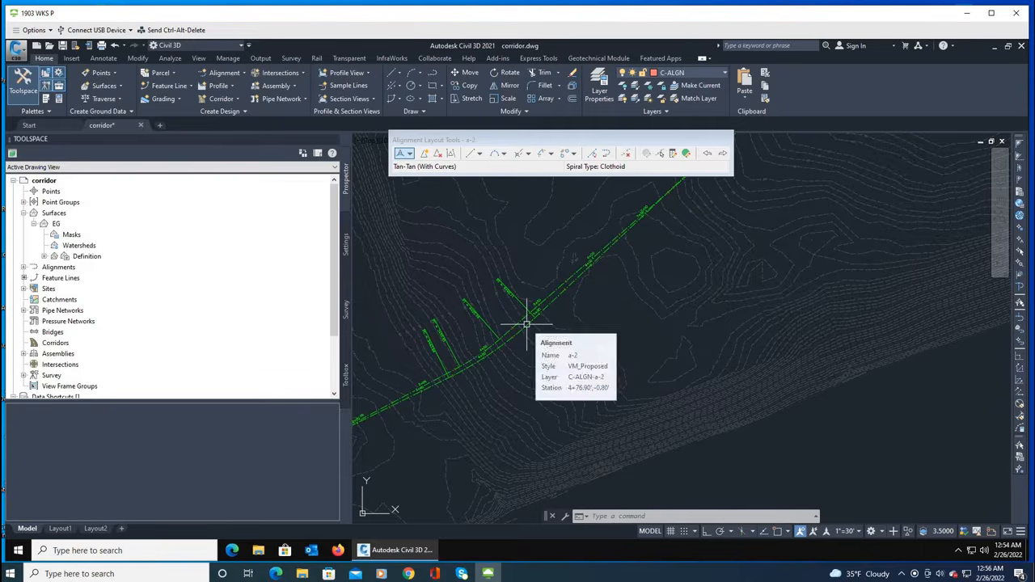
Erase alignment a-2, keeping only a-1 over the surface.
{"action": "left_click", "coordinate": [527, 325]}
{"action": "key", "text": "Delete"}
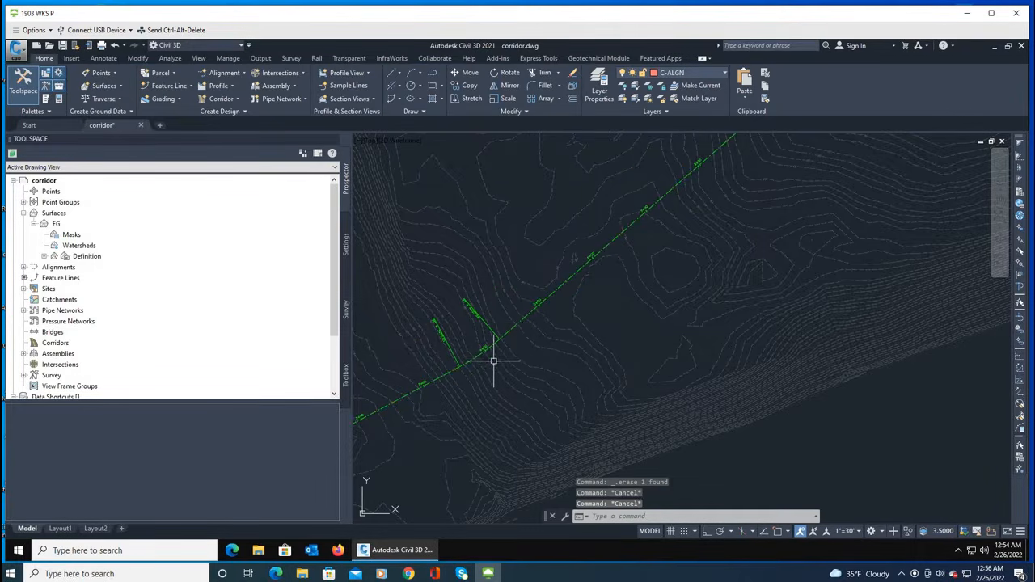
{"action": "scroll", "coordinate": [482, 359], "scroll_direction": "down", "scroll_amount": 3}
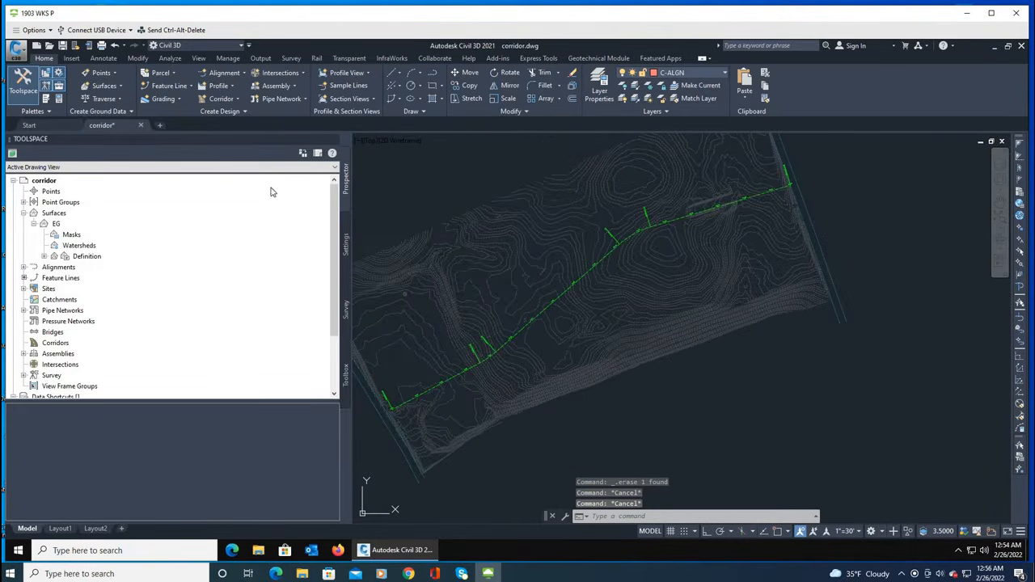
Start a layout profile for alignment a-1 in its profile view and name it pro-1.
{"action": "left_click", "coordinate": [234, 87]}
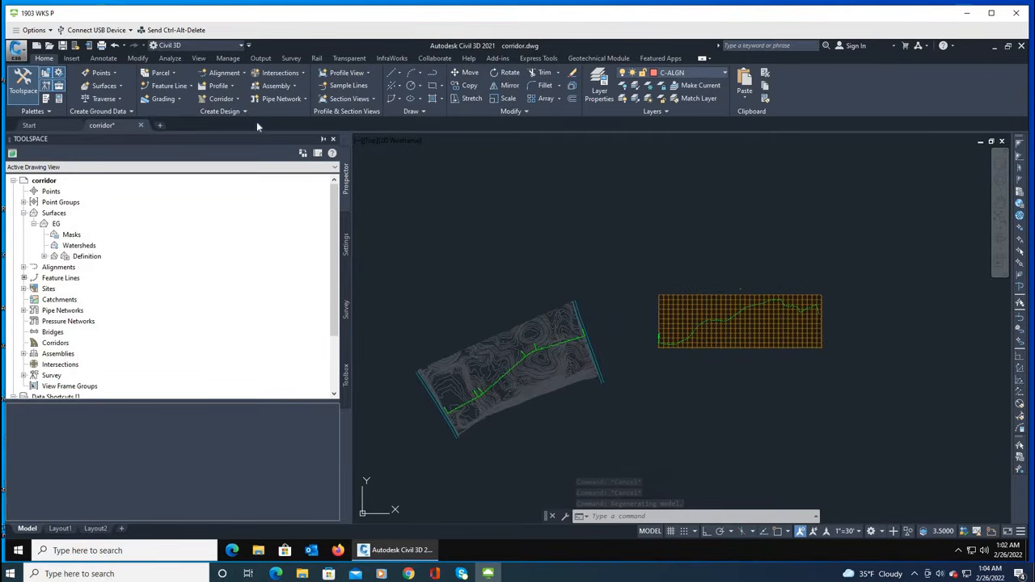
{"action": "left_click", "coordinate": [232, 87]}
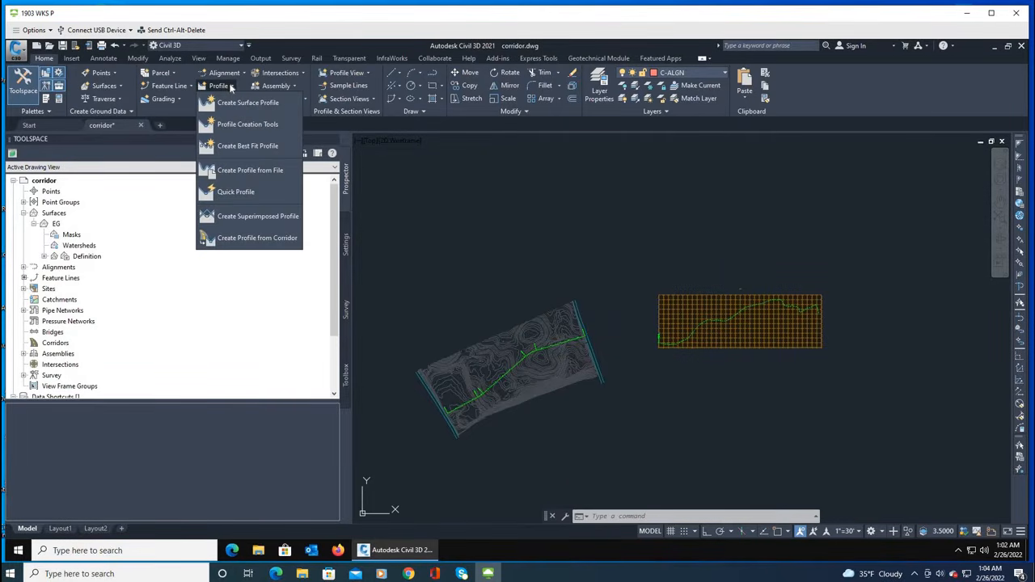
{"action": "left_click", "coordinate": [247, 125]}
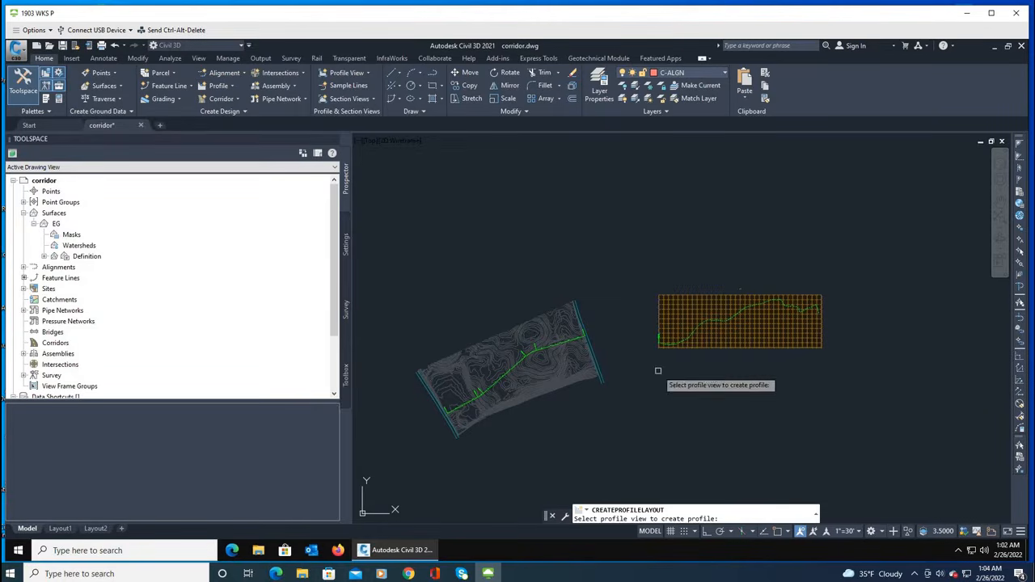
{"action": "left_click", "coordinate": [712, 320]}
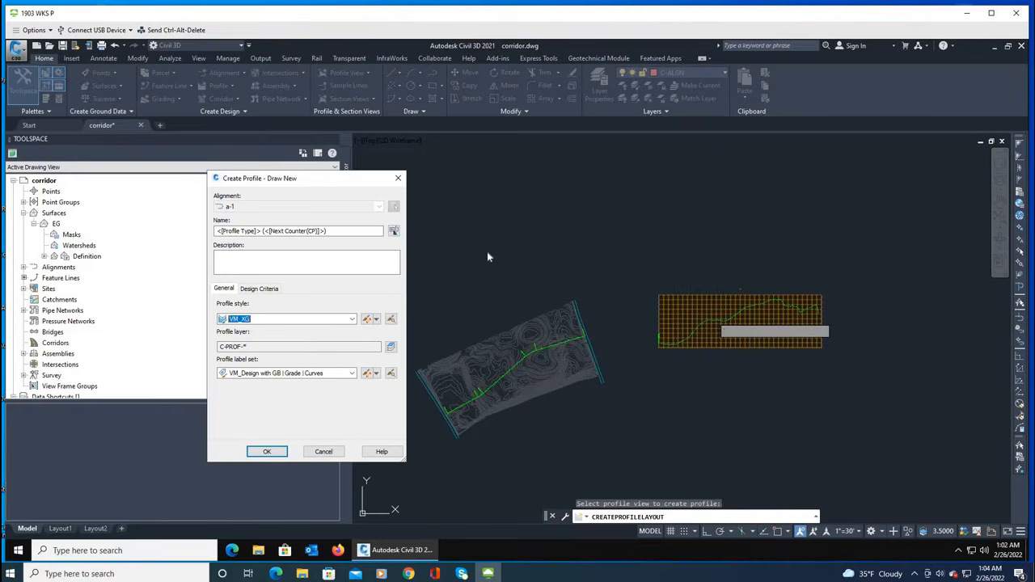
{"action": "left_click", "coordinate": [340, 230]}
{"action": "type", "text": "pro-1"}
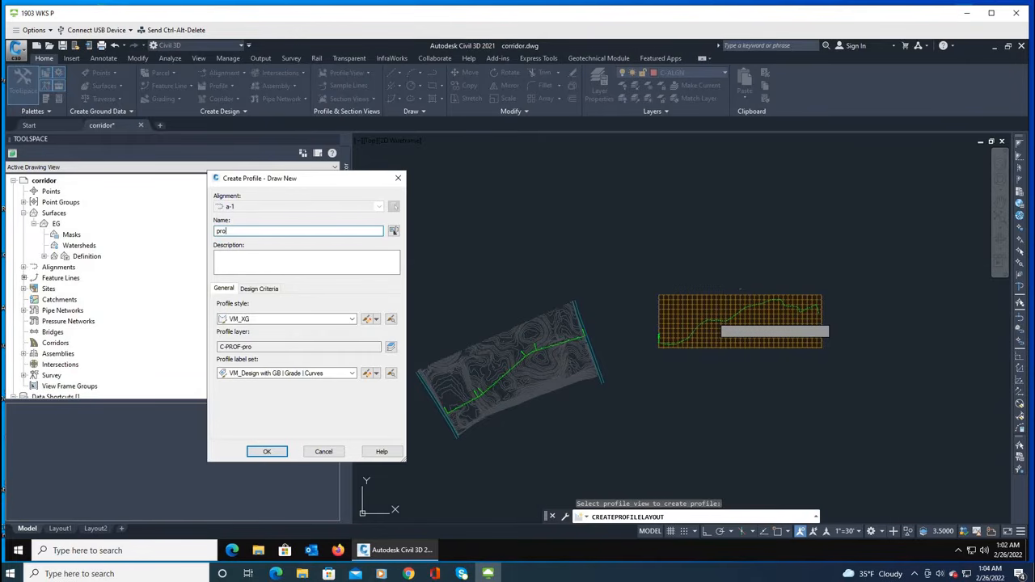
Give the new profile the VM_FG style and the Standard label set, and create it.
{"action": "left_click", "coordinate": [353, 319]}
{"action": "left_click", "coordinate": [251, 338]}
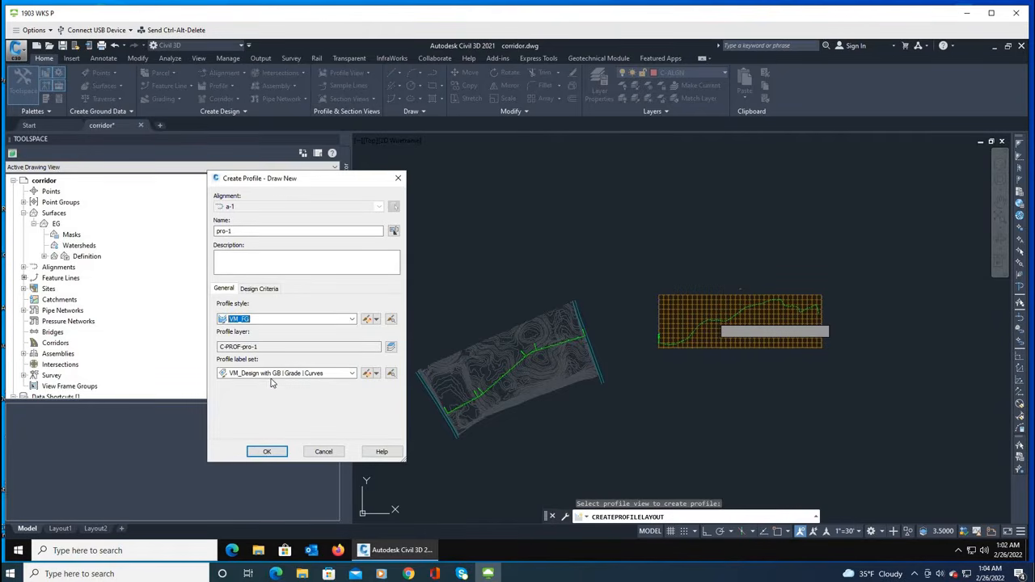
{"action": "left_click", "coordinate": [352, 376]}
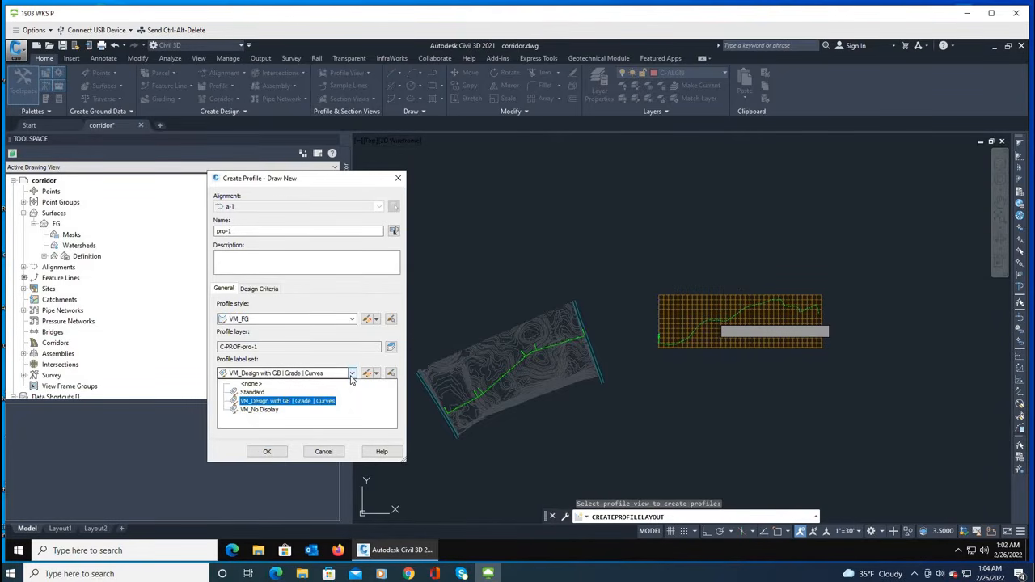
{"action": "left_click", "coordinate": [263, 394]}
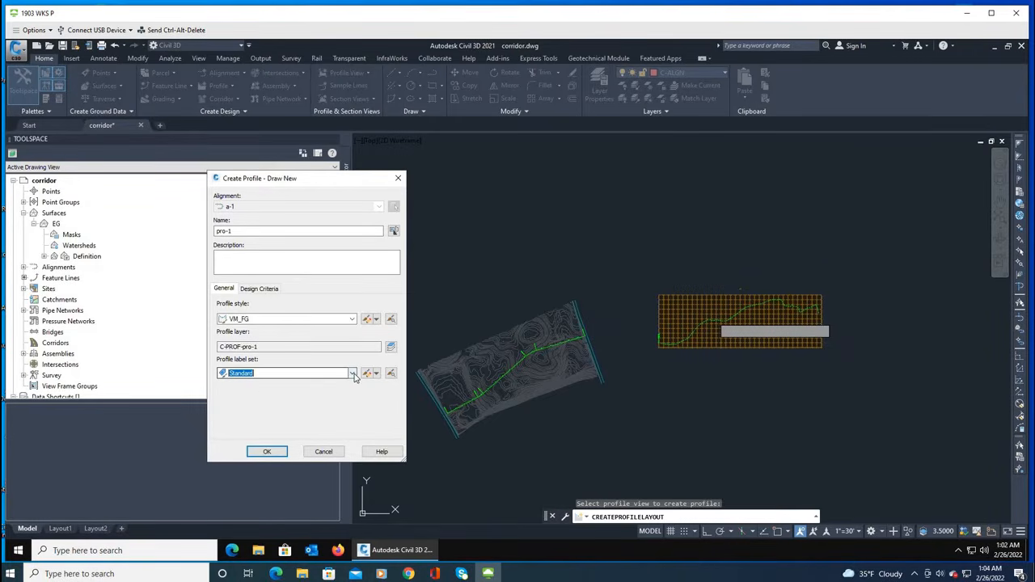
{"action": "left_click", "coordinate": [268, 451]}
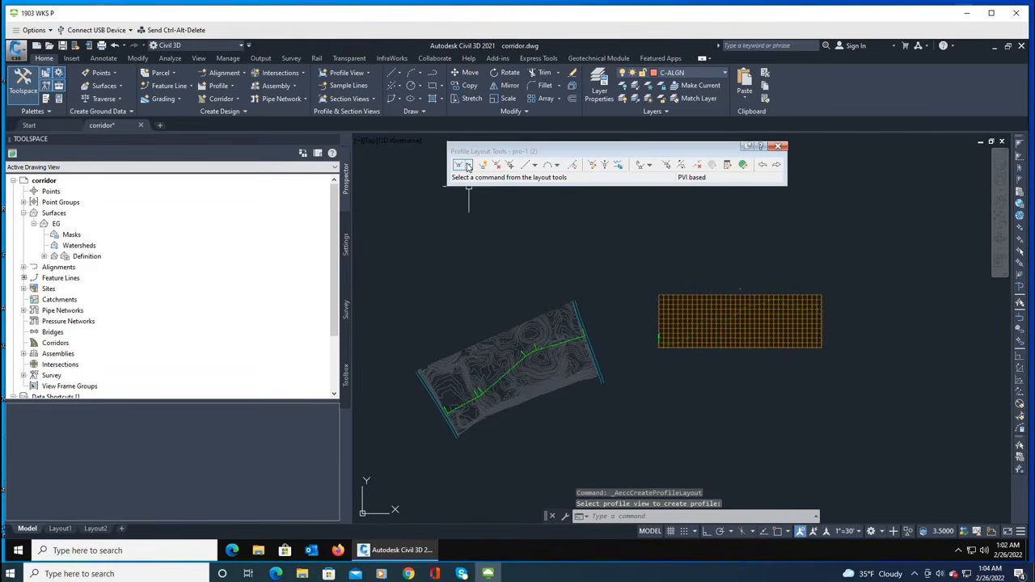
Check the vertical curve settings of the pro-1 profile layout.
{"action": "left_click", "coordinate": [469, 165]}
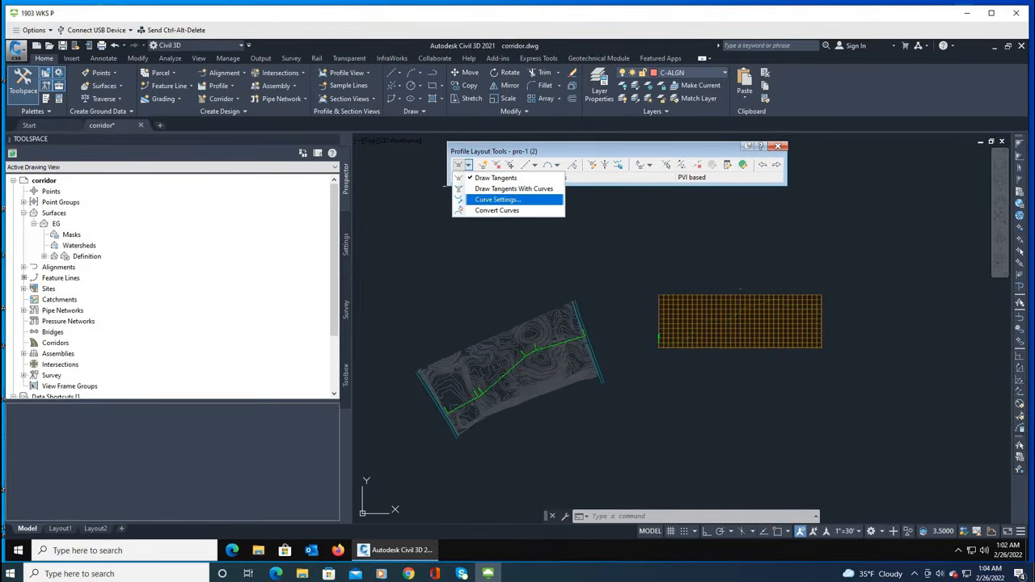
{"action": "left_click", "coordinate": [488, 200]}
{"action": "left_click", "coordinate": [630, 223]}
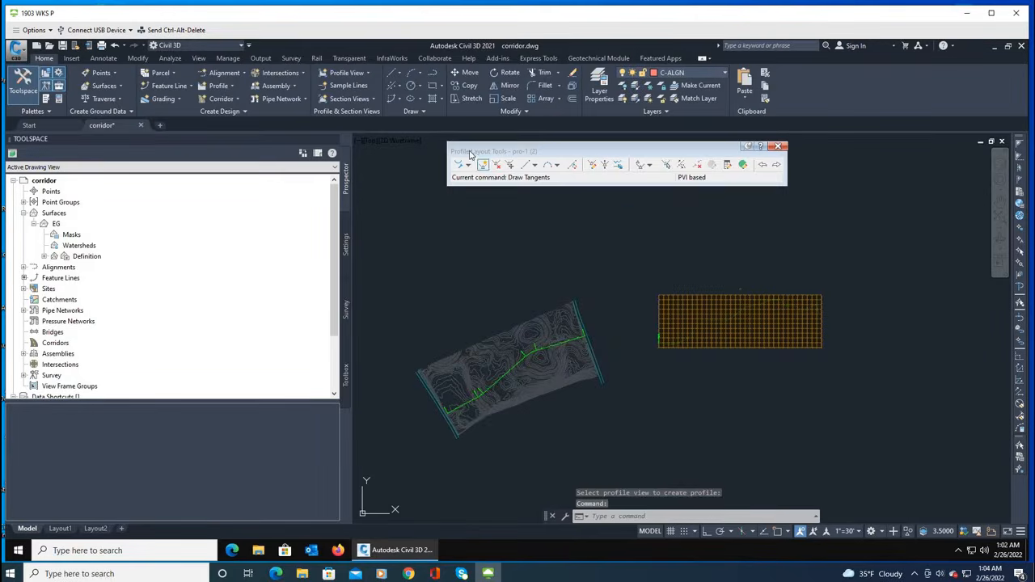
Start pro-1 with Draw Tangents With Curves, snapping the start point to the existing ground profile's endpoint at station 0+00.
{"action": "left_click", "coordinate": [468, 165]}
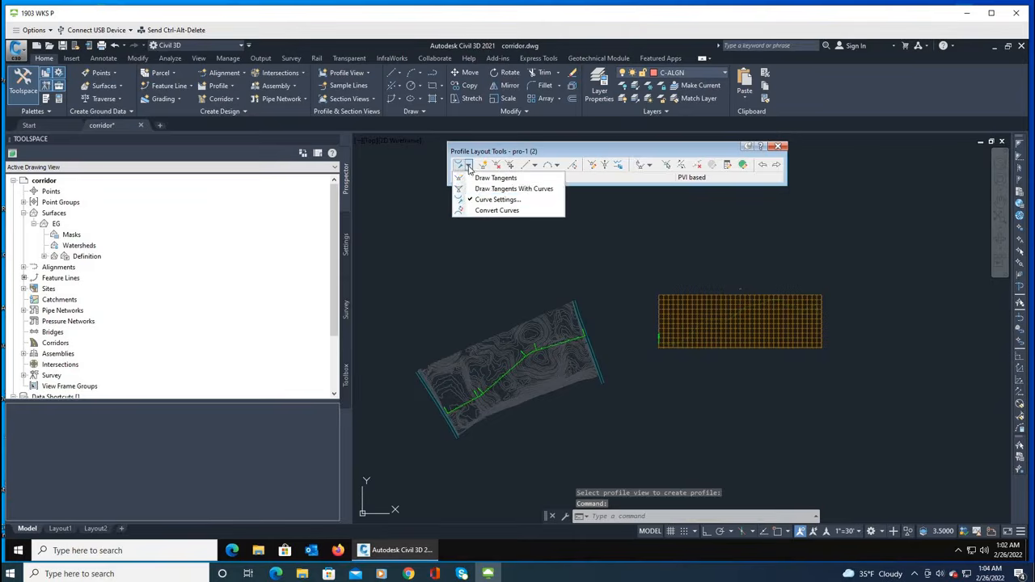
{"action": "left_click", "coordinate": [502, 188]}
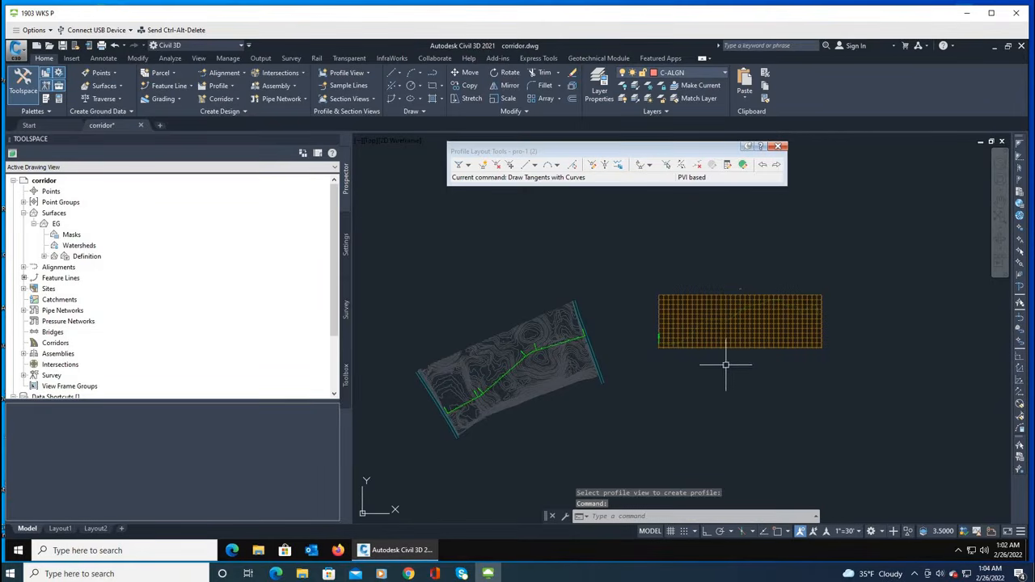
{"action": "left_click", "coordinate": [469, 169]}
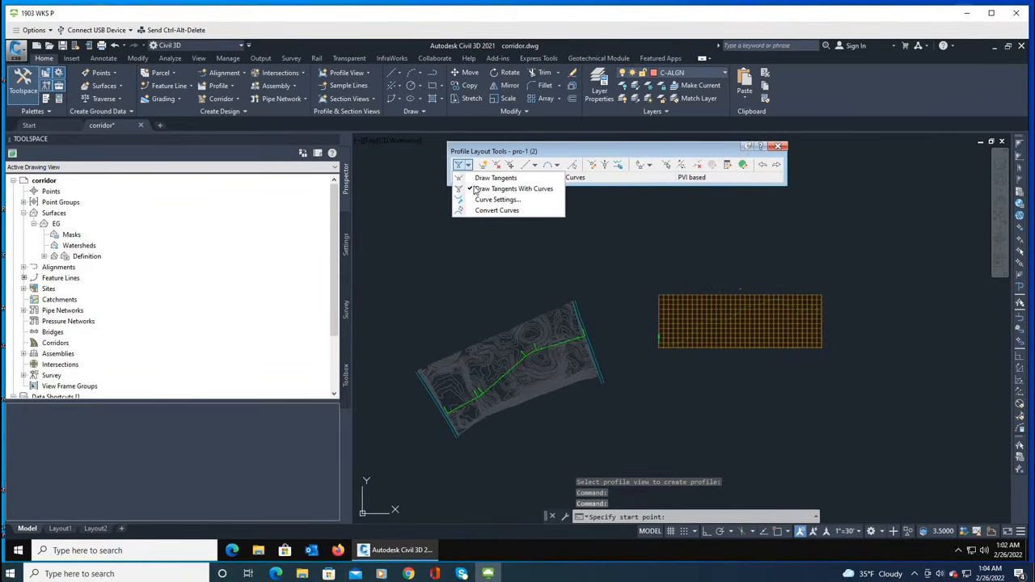
{"action": "left_click", "coordinate": [479, 189]}
{"action": "scroll", "coordinate": [678, 345], "scroll_direction": "up", "scroll_amount": 2}
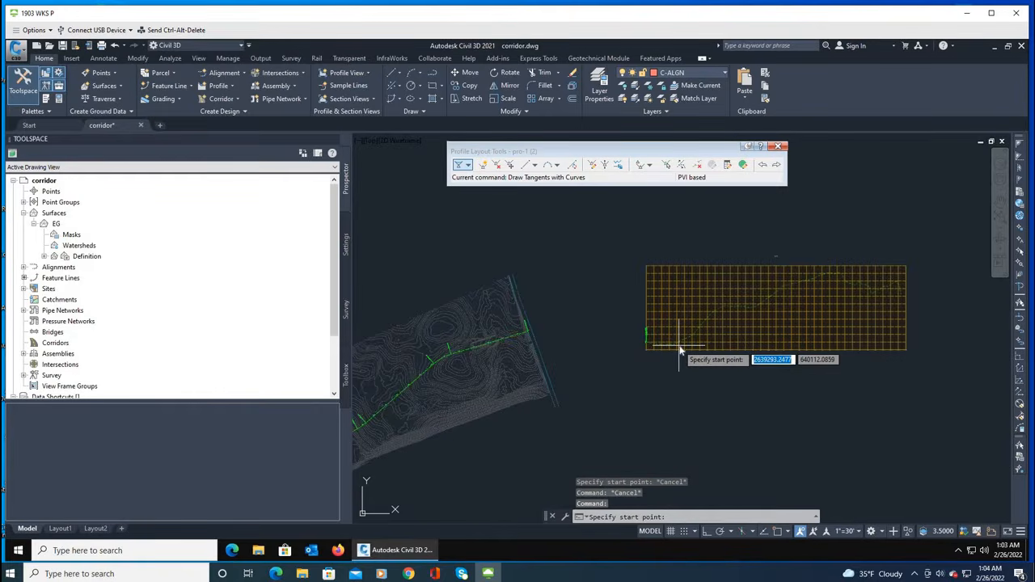
{"action": "scroll", "coordinate": [679, 350], "scroll_direction": "up", "scroll_amount": 5}
{"action": "type", "text": "end"}
{"action": "key", "text": "Return"}
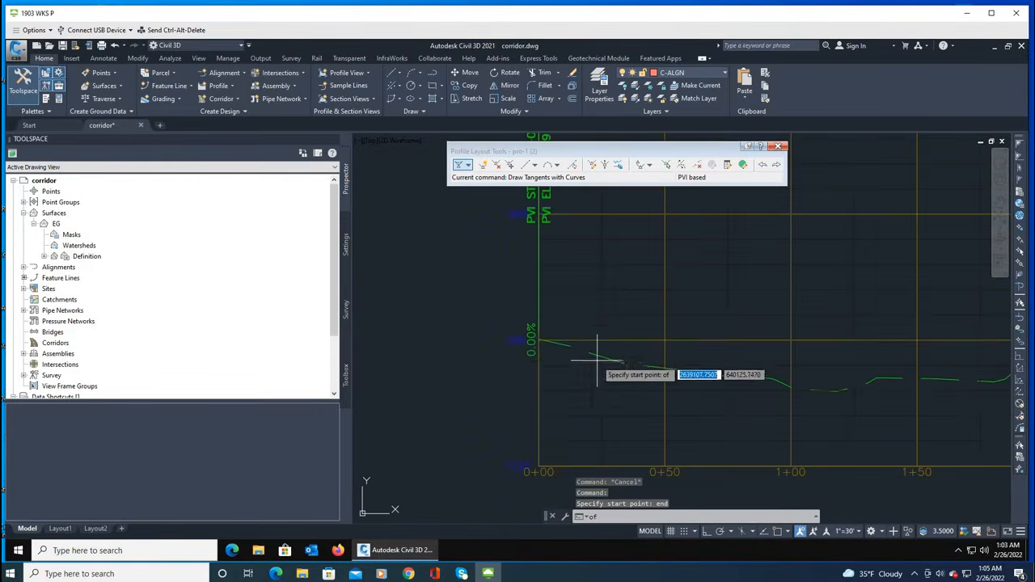
{"action": "scroll", "coordinate": [537, 325], "scroll_direction": "up", "scroll_amount": 2}
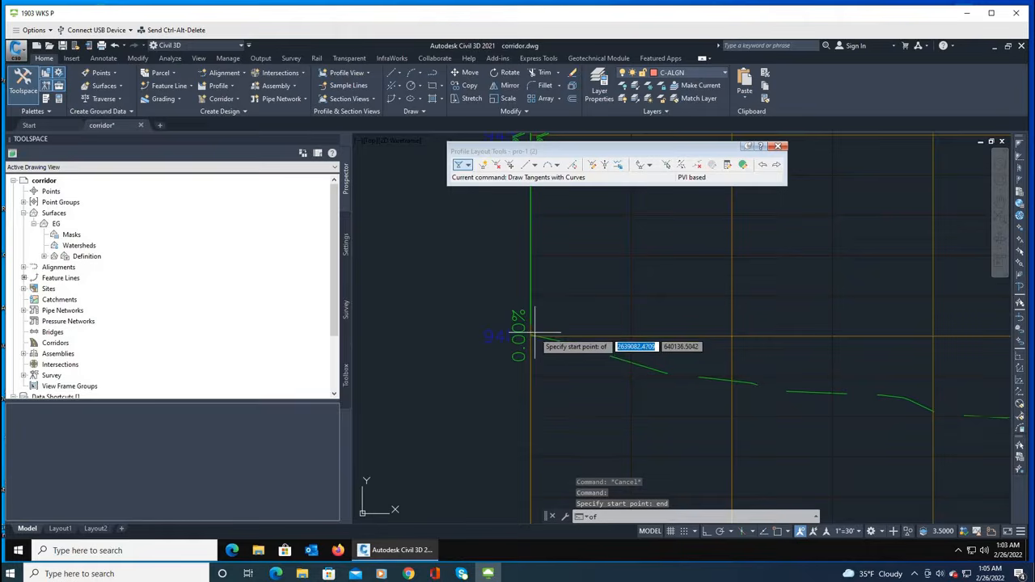
{"action": "left_click", "coordinate": [493, 343]}
Add four PVIs to pro-1 at the initial low, on the rise, and at both ends of the flat stretch, roughly following existing ground.
{"action": "scroll", "coordinate": [479, 362], "scroll_direction": "down", "scroll_amount": 5}
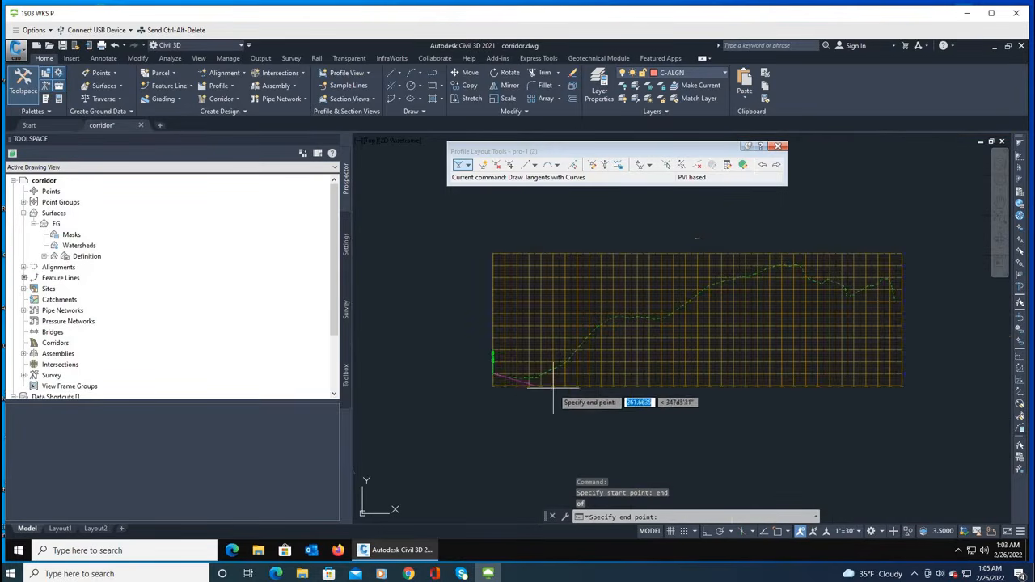
{"action": "scroll", "coordinate": [553, 388], "scroll_direction": "up", "scroll_amount": 4}
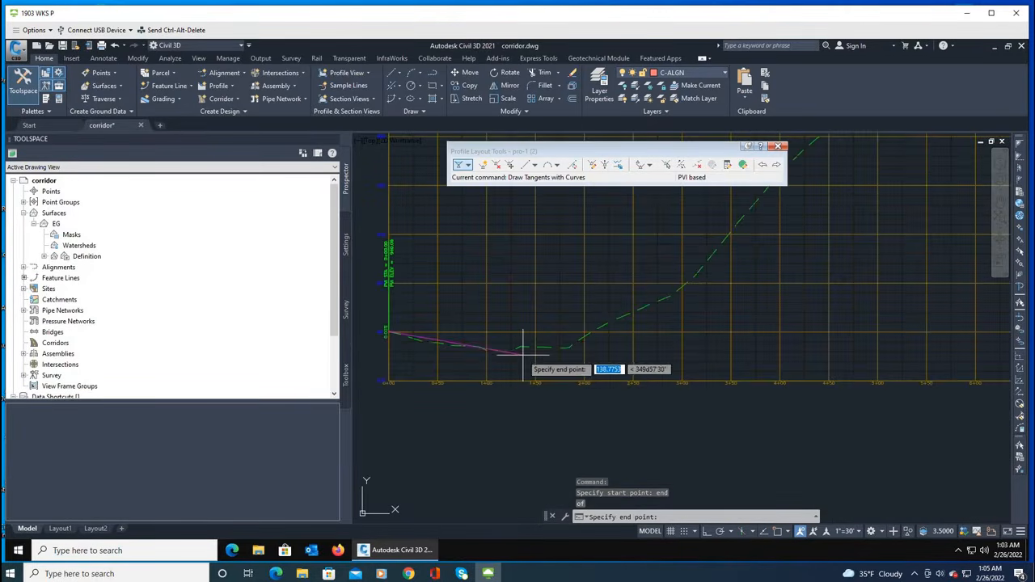
{"action": "left_click", "coordinate": [522, 353]}
{"action": "scroll", "coordinate": [509, 369], "scroll_direction": "down", "scroll_amount": 2}
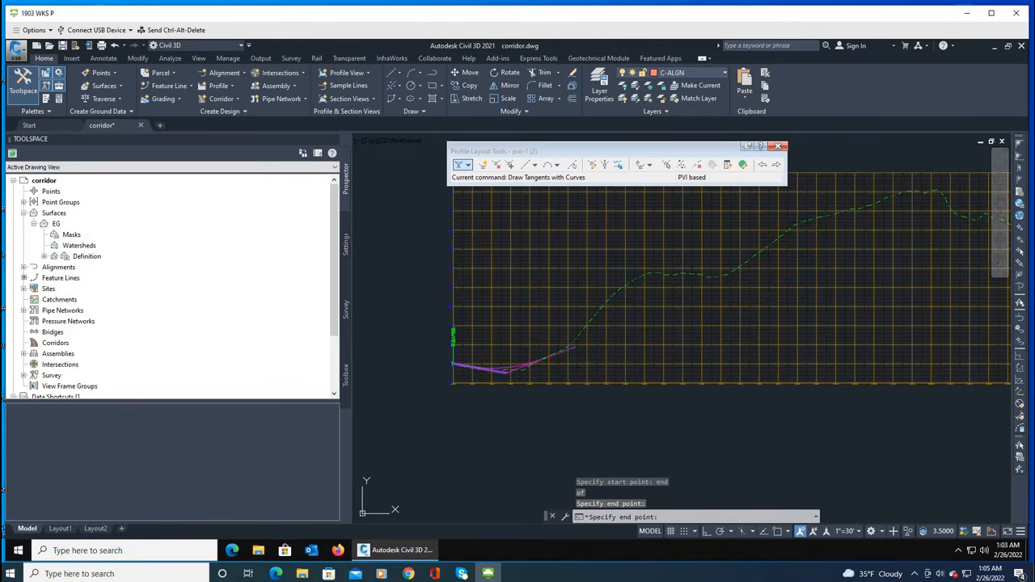
{"action": "left_click", "coordinate": [574, 348]}
{"action": "left_click", "coordinate": [655, 277]}
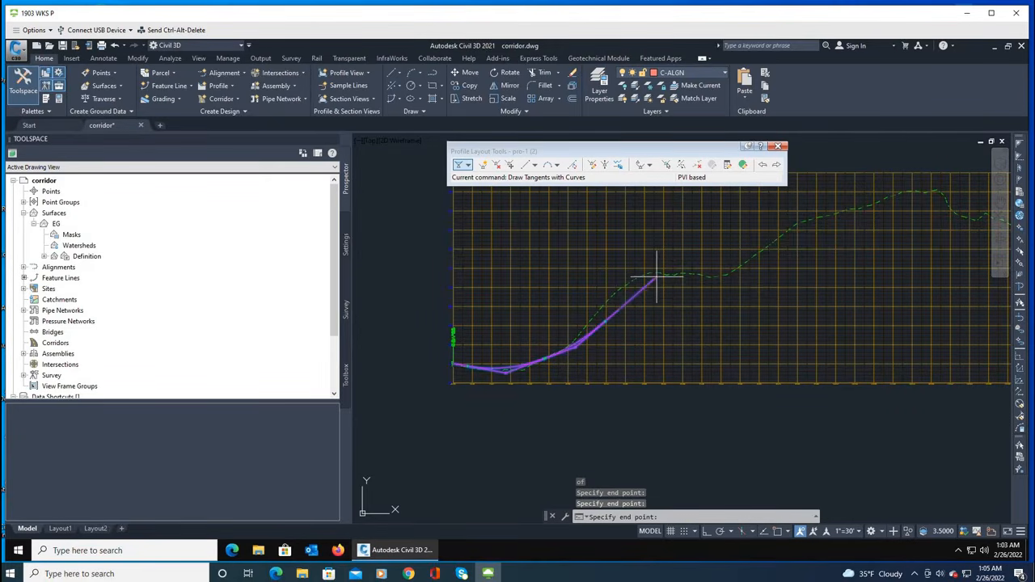
{"action": "left_click", "coordinate": [734, 275]}
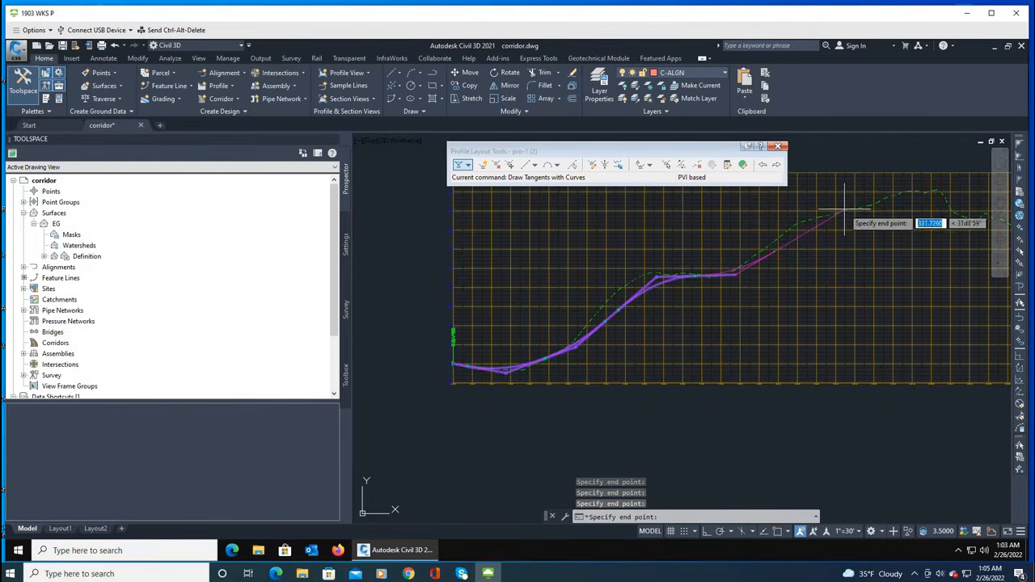
Extend pro-1 up to a PVI near the ground's crest and down to another PVI on the descent beyond it.
{"action": "scroll", "coordinate": [577, 335], "scroll_direction": "down", "scroll_amount": 1}
{"action": "scroll", "coordinate": [813, 226], "scroll_direction": "up", "scroll_amount": 3}
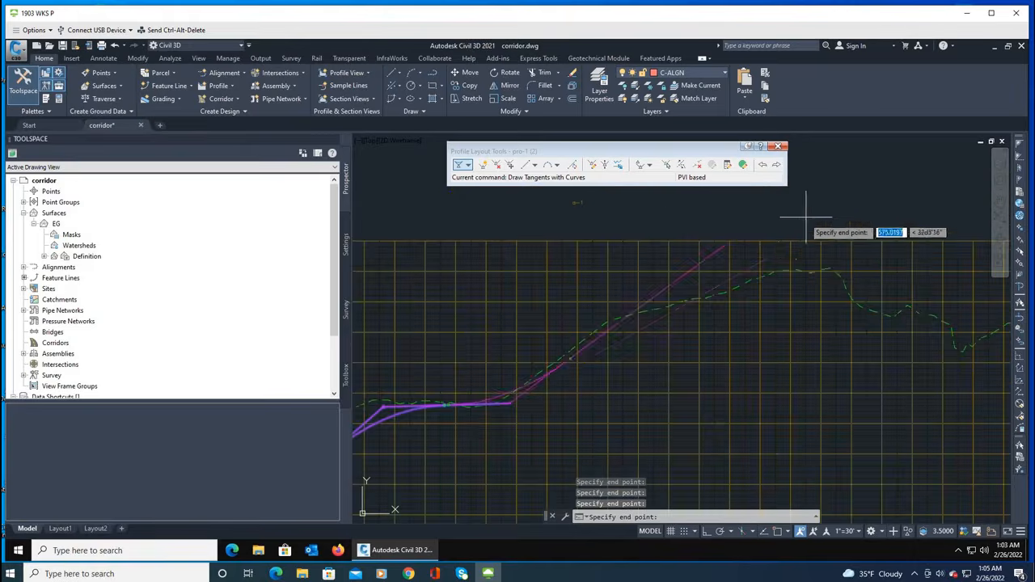
{"action": "left_click", "coordinate": [784, 278]}
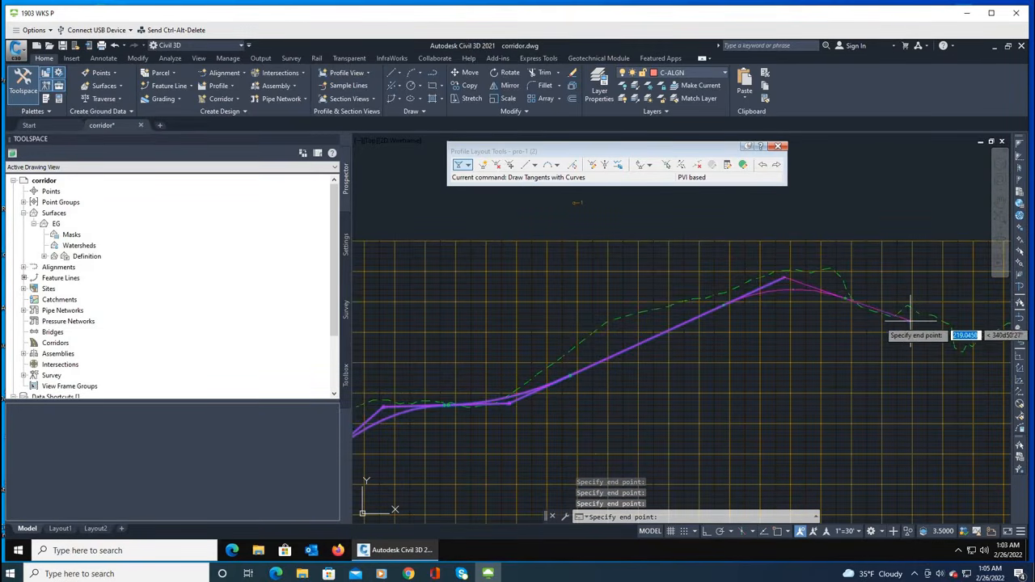
{"action": "scroll", "coordinate": [912, 324], "scroll_direction": "down", "scroll_amount": 1}
{"action": "scroll", "coordinate": [921, 356], "scroll_direction": "down", "scroll_amount": 3}
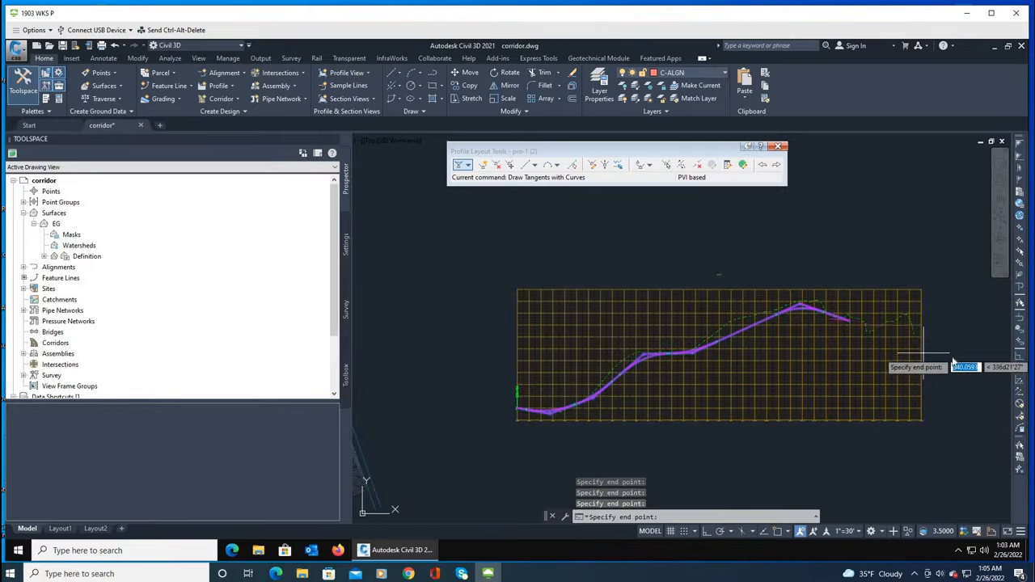
Finish pro-1 by snapping its last tangent to the existing ground profile's far endpoint, and end the layout command.
{"action": "scroll", "coordinate": [922, 348], "scroll_direction": "up", "scroll_amount": 2}
{"action": "scroll", "coordinate": [918, 332], "scroll_direction": "up", "scroll_amount": 2}
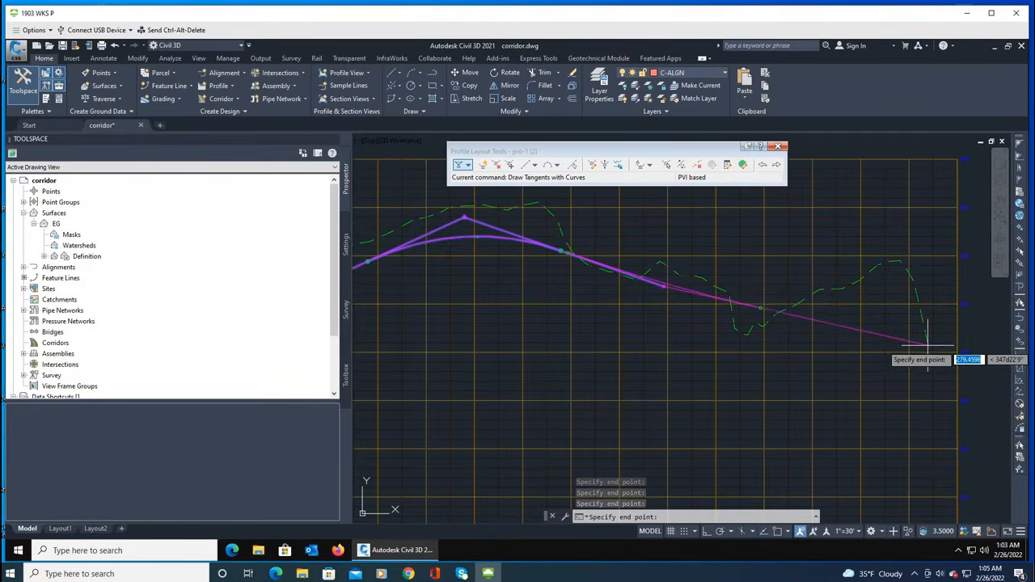
{"action": "type", "text": "end"}
{"action": "key", "text": "Return"}
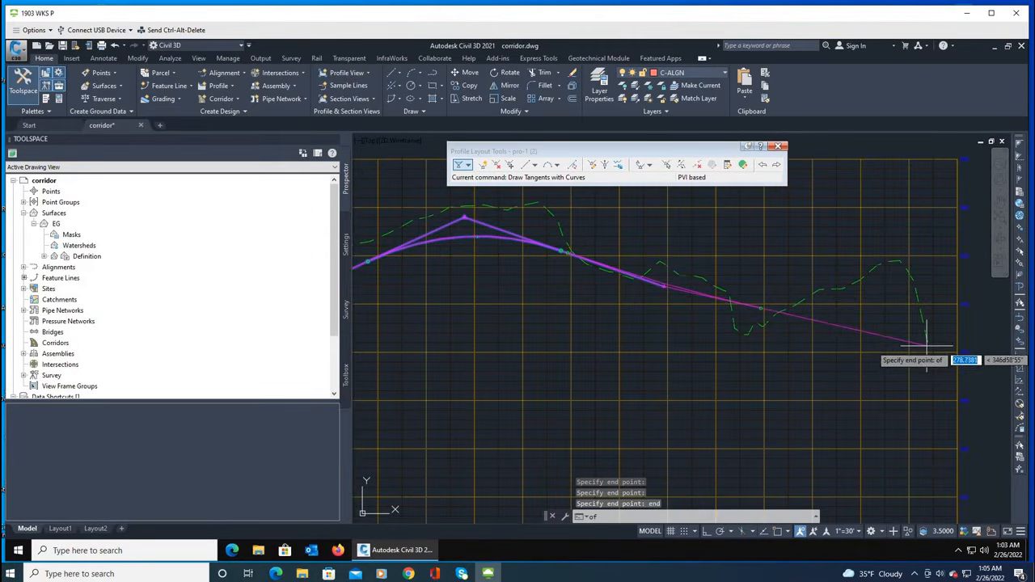
{"action": "scroll", "coordinate": [924, 340], "scroll_direction": "up", "scroll_amount": 3}
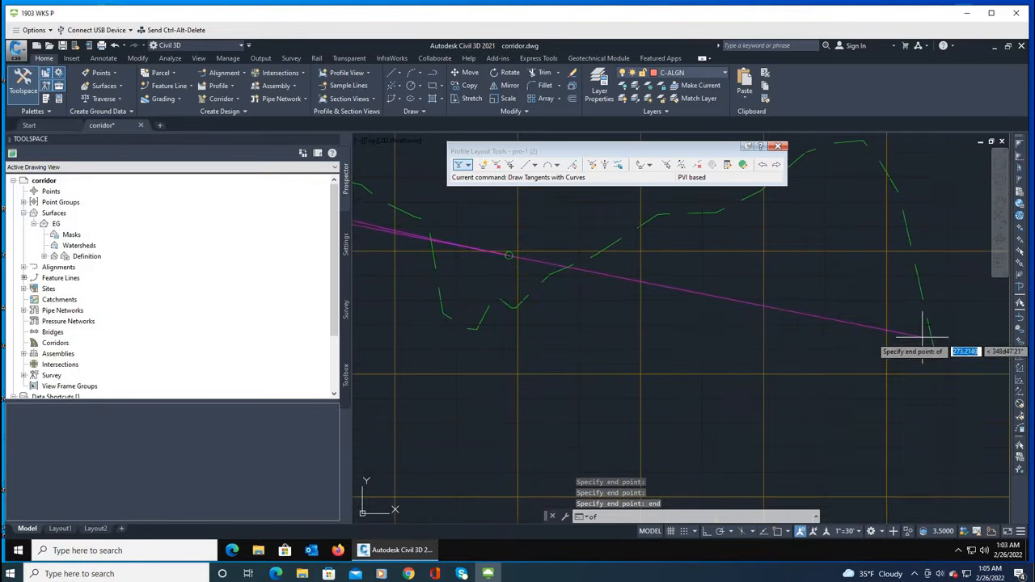
{"action": "scroll", "coordinate": [922, 335], "scroll_direction": "down", "scroll_amount": 3}
{"action": "left_click", "coordinate": [922, 338]}
{"action": "scroll", "coordinate": [922, 338], "scroll_direction": "down", "scroll_amount": 3}
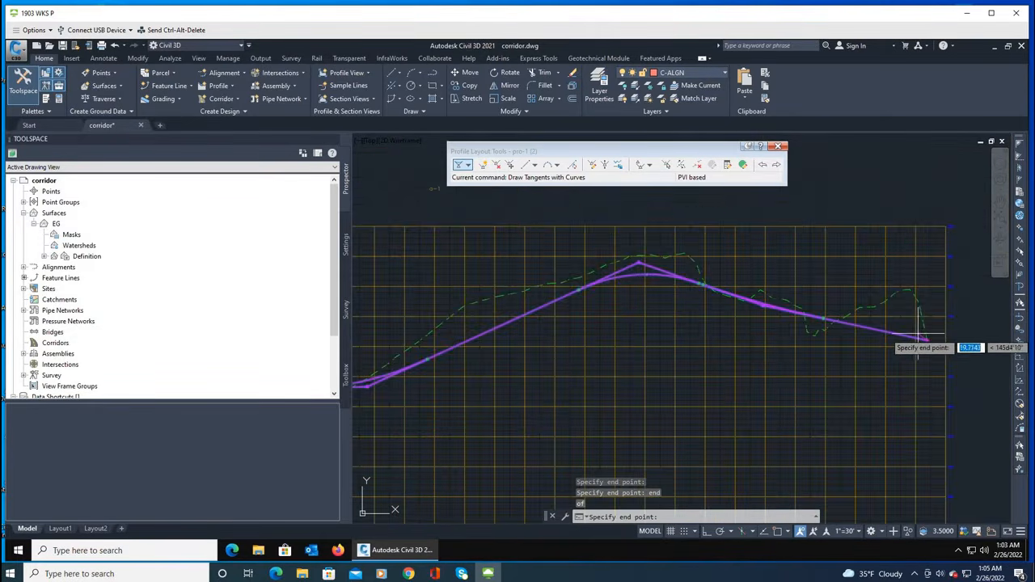
{"action": "key", "text": "Escape"}
{"action": "scroll", "coordinate": [827, 335], "scroll_direction": "up", "scroll_amount": 3}
{"action": "scroll", "coordinate": [878, 335], "scroll_direction": "down", "scroll_amount": 10}
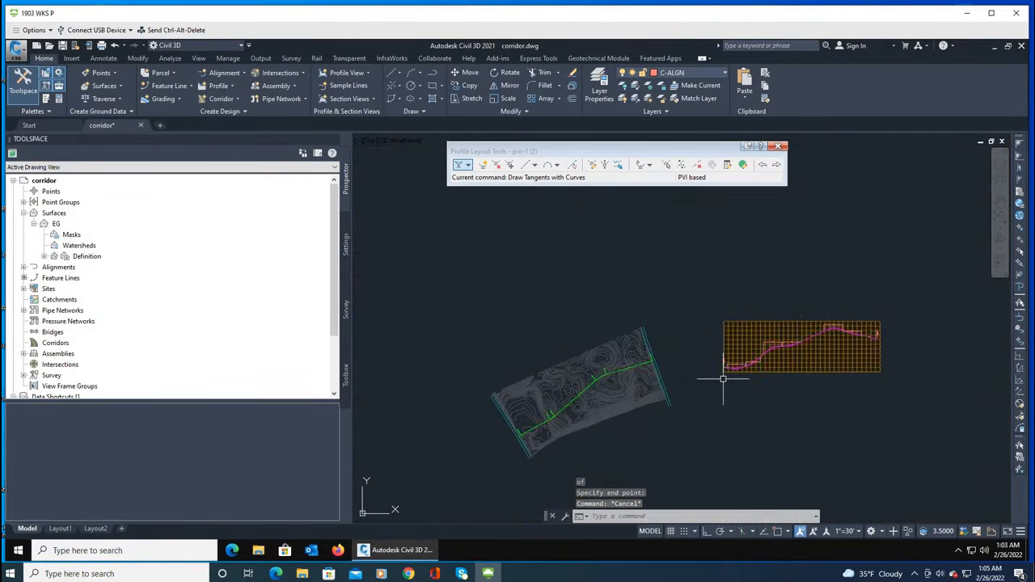
{"action": "scroll", "coordinate": [839, 321], "scroll_direction": "up", "scroll_amount": 5}
{"action": "scroll", "coordinate": [509, 347], "scroll_direction": "down", "scroll_amount": 4}
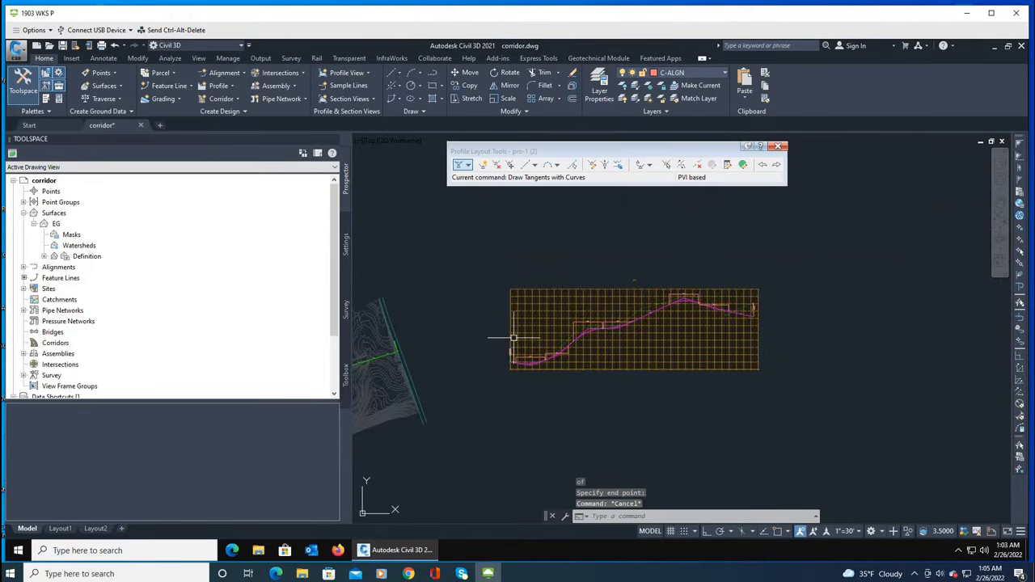
{"action": "scroll", "coordinate": [777, 309], "scroll_direction": "down", "scroll_amount": 2}
{"action": "key", "text": "Escape"}
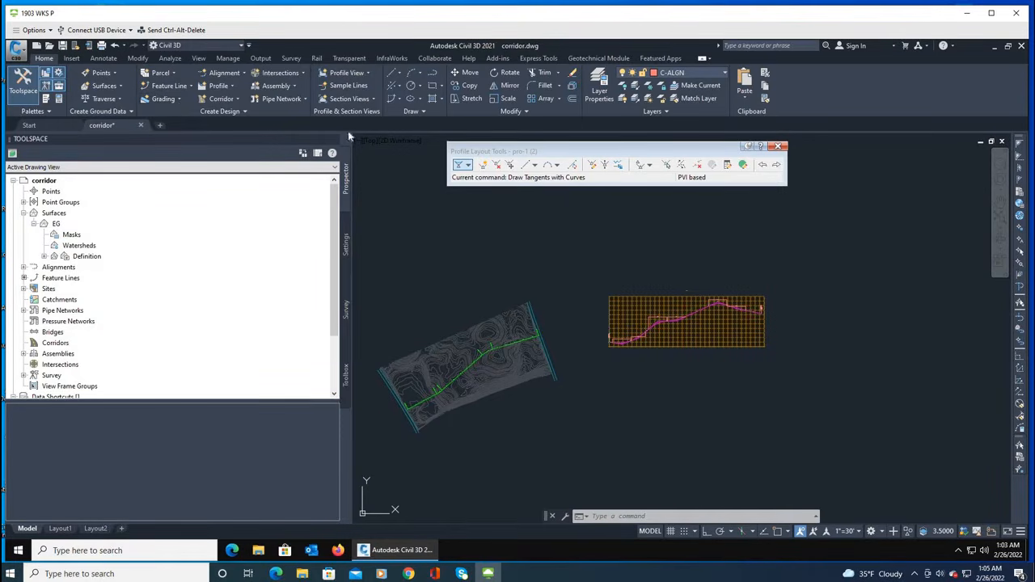
Look up the Create Assembly command and open the tool palettes with the imperial road assemblies.
{"action": "left_click", "coordinate": [295, 86]}
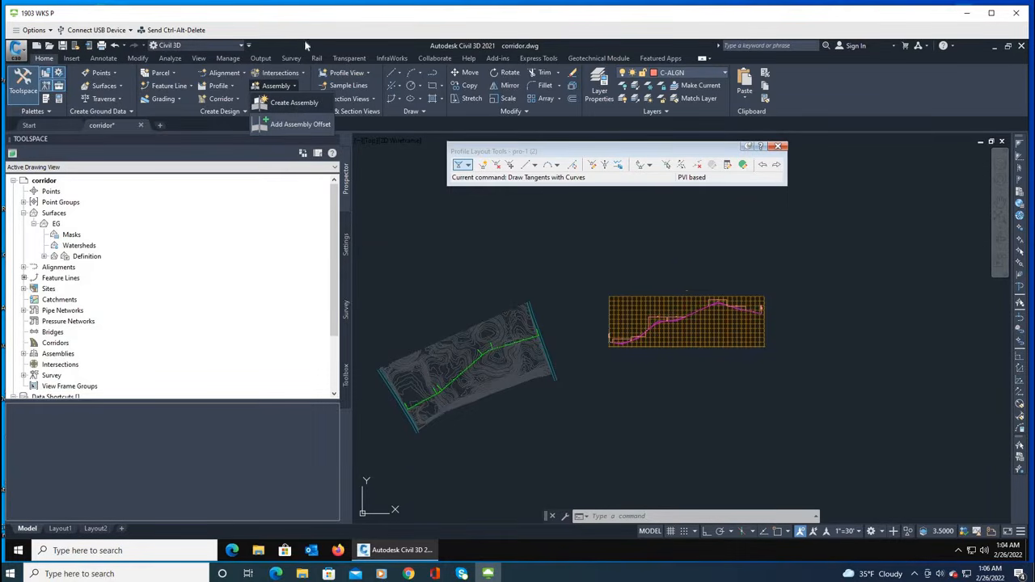
{"action": "left_click", "coordinate": [296, 103]}
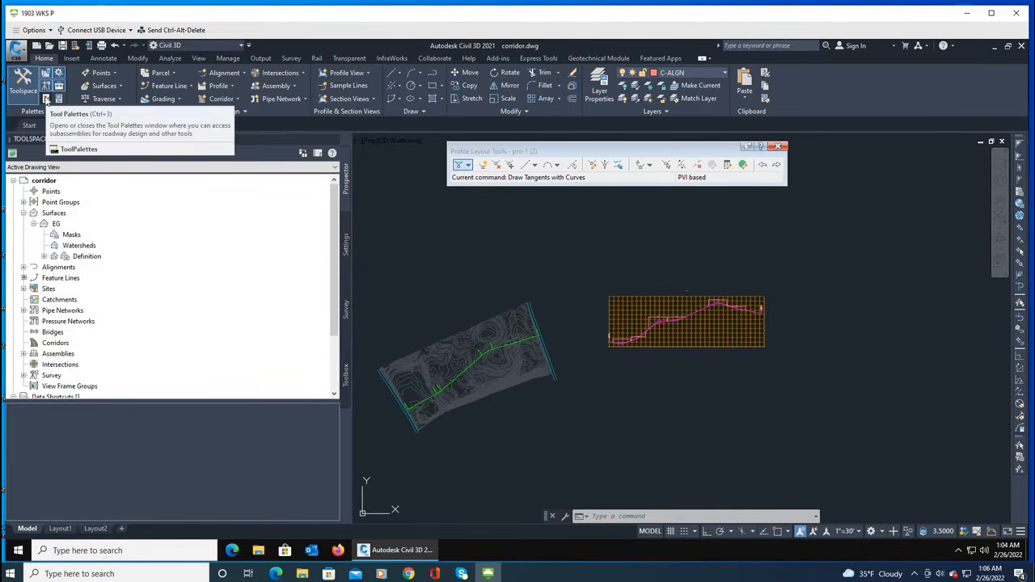
{"action": "left_click", "coordinate": [47, 99]}
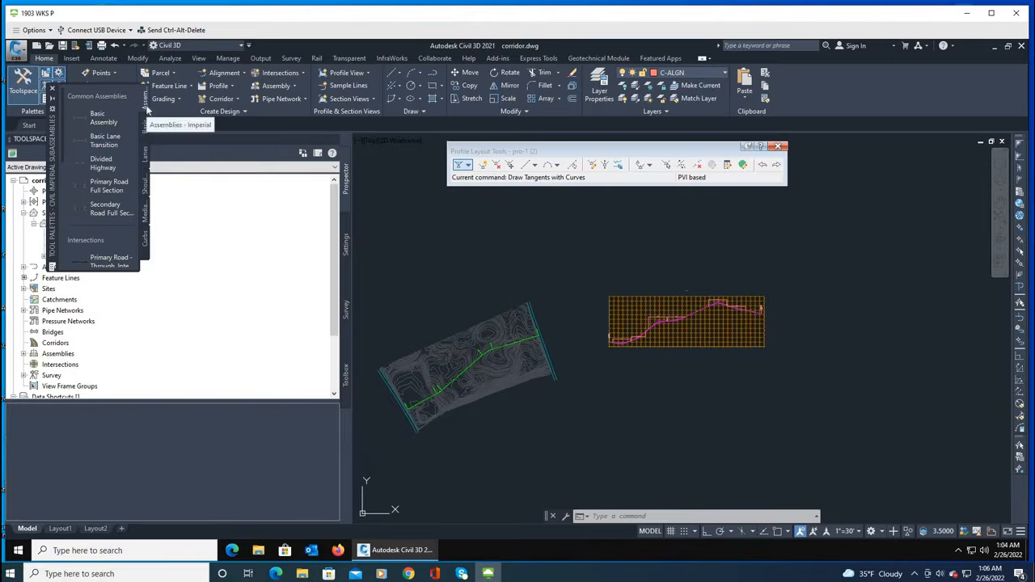
Place a Basic Assembly from the imperial assemblies palette in the empty area above the profile view, end the command and dismiss the event log.
{"action": "mouse_move", "coordinate": [97, 119]}
{"action": "left_mouse_down"}
{"action": "mouse_move", "coordinate": [601, 232]}
{"action": "mouse_move", "coordinate": [601, 241]}
{"action": "left_mouse_up"}
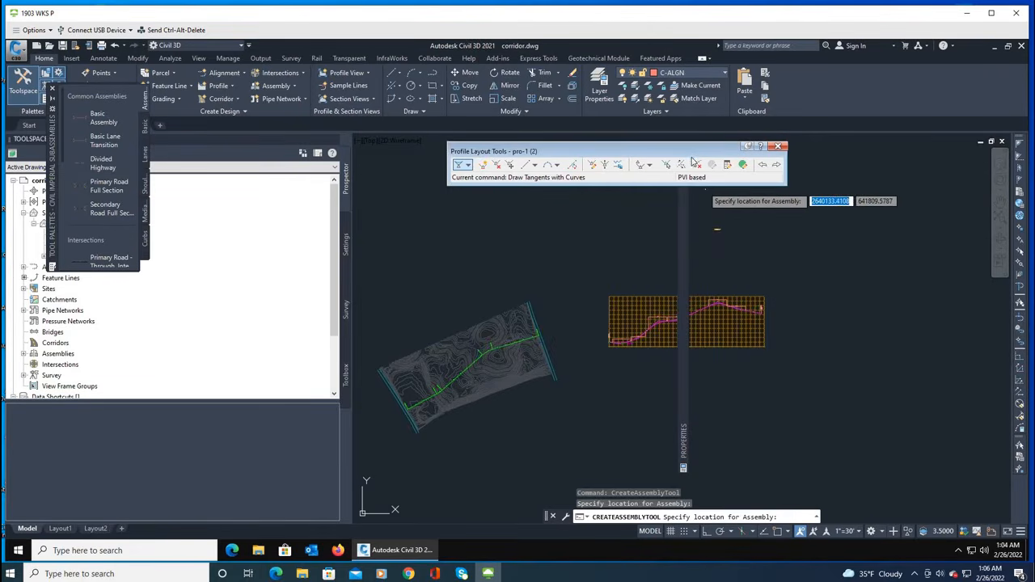
{"action": "scroll", "coordinate": [732, 233], "scroll_direction": "up", "scroll_amount": 8}
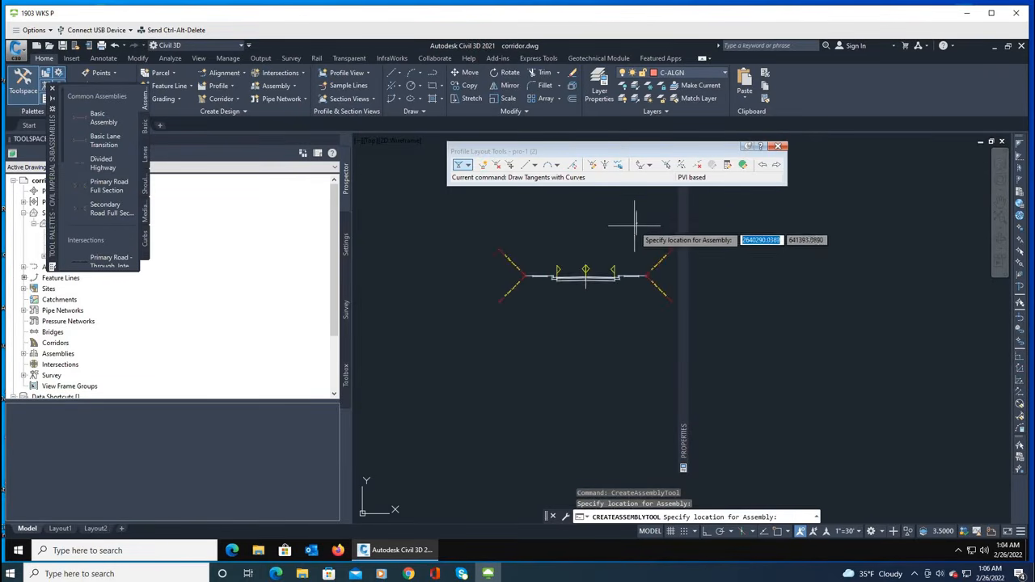
{"action": "scroll", "coordinate": [635, 225], "scroll_direction": "up", "scroll_amount": 4}
{"action": "scroll", "coordinate": [609, 271], "scroll_direction": "down", "scroll_amount": 4}
{"action": "scroll", "coordinate": [538, 327], "scroll_direction": "up", "scroll_amount": 4}
{"action": "scroll", "coordinate": [538, 327], "scroll_direction": "down", "scroll_amount": 4}
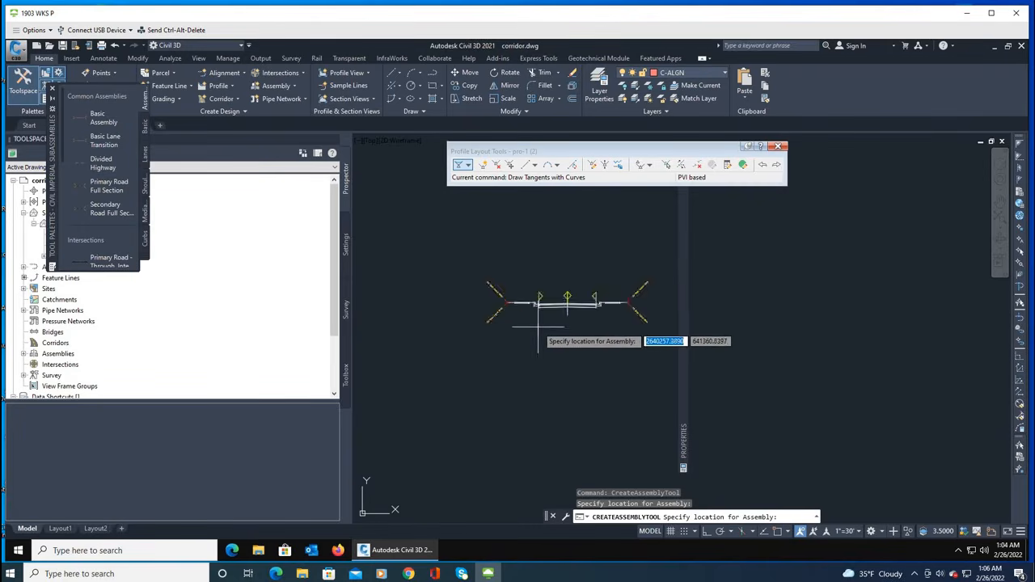
{"action": "scroll", "coordinate": [538, 327], "scroll_direction": "down", "scroll_amount": 2}
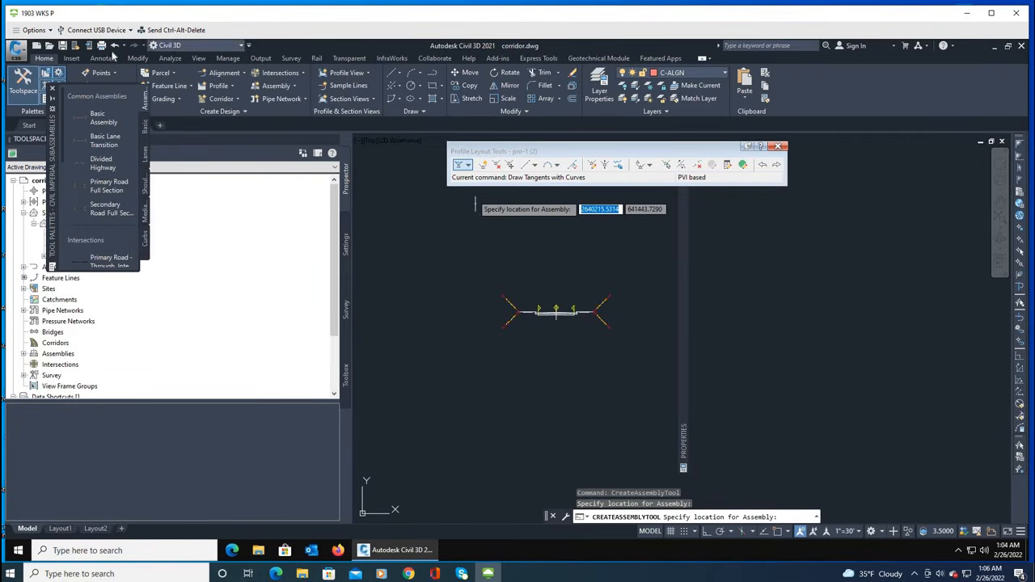
{"action": "key", "text": "Escape"}
{"action": "key", "text": "Escape"}
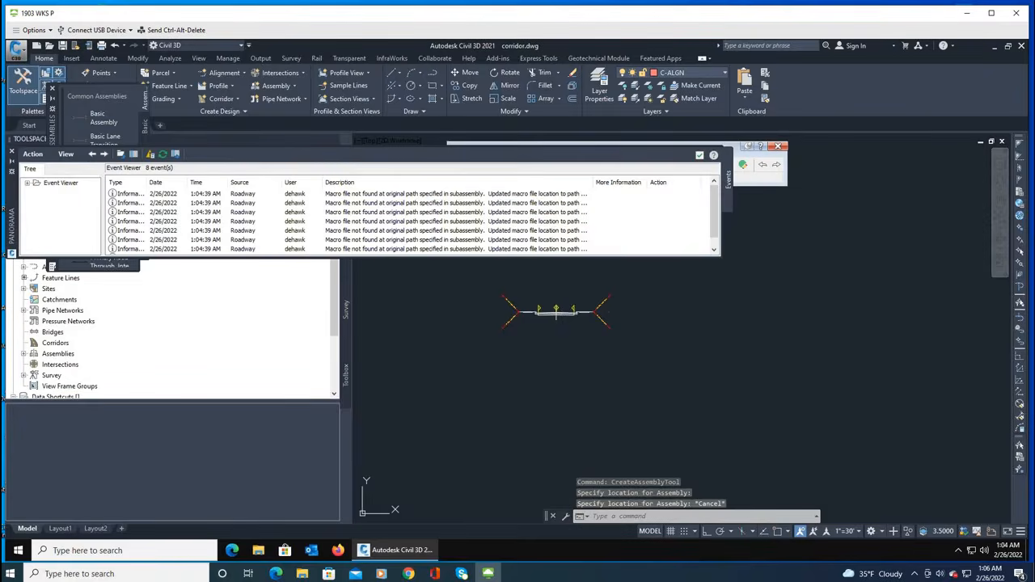
{"action": "scroll", "coordinate": [537, 316], "scroll_direction": "up", "scroll_amount": 2}
{"action": "left_click", "coordinate": [720, 154]}
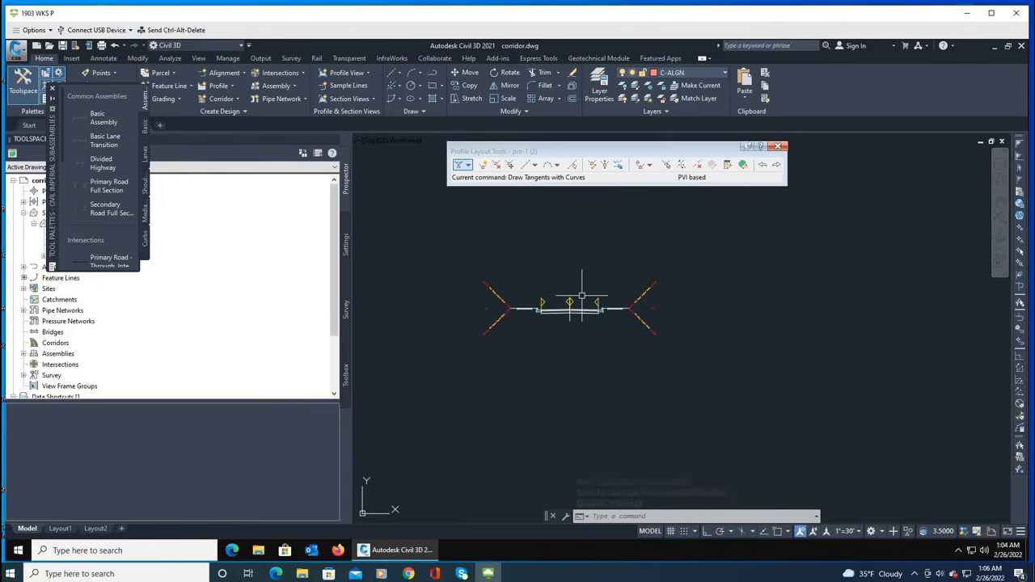
Set the gutter width of the assembly's left BasicCurbAndGutter subassembly to 2.00' in its subassembly parameters.
{"action": "scroll", "coordinate": [583, 298], "scroll_direction": "up", "scroll_amount": 2}
{"action": "scroll", "coordinate": [509, 350], "scroll_direction": "up", "scroll_amount": 3}
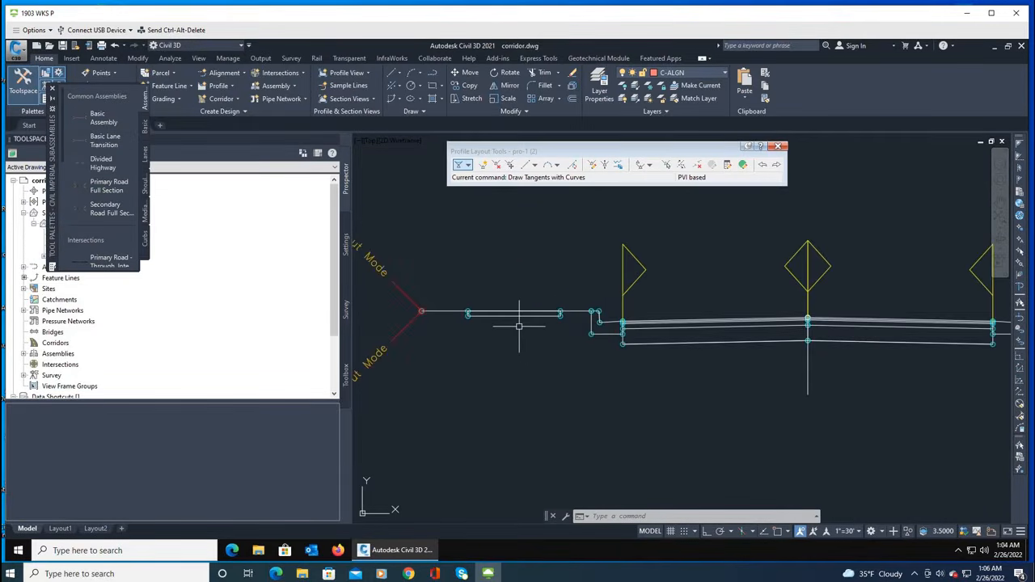
{"action": "scroll", "coordinate": [543, 342], "scroll_direction": "up", "scroll_amount": 1}
{"action": "scroll", "coordinate": [510, 326], "scroll_direction": "up", "scroll_amount": 1}
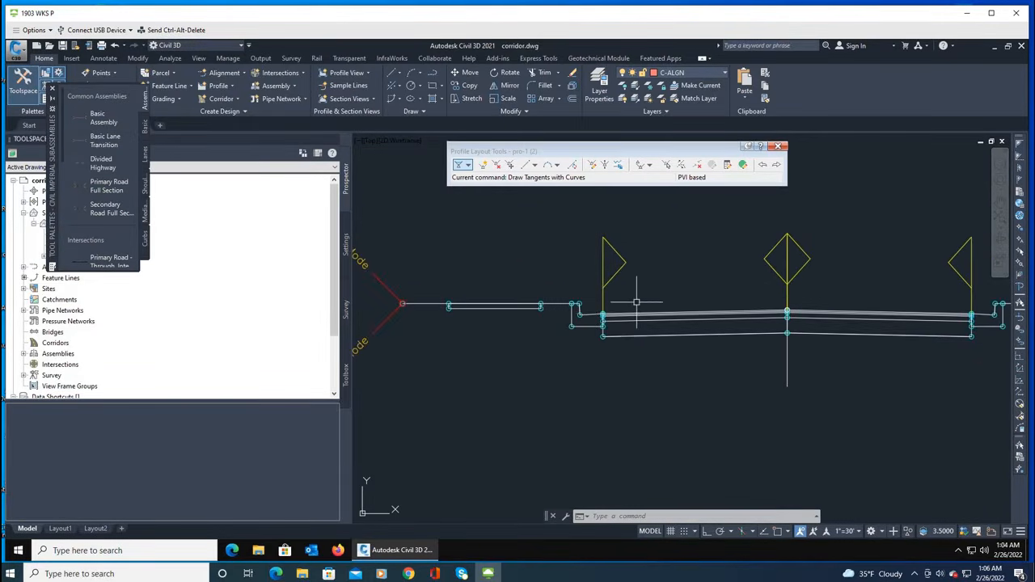
{"action": "scroll", "coordinate": [636, 300], "scroll_direction": "up", "scroll_amount": 1}
{"action": "left_click", "coordinate": [566, 320]}
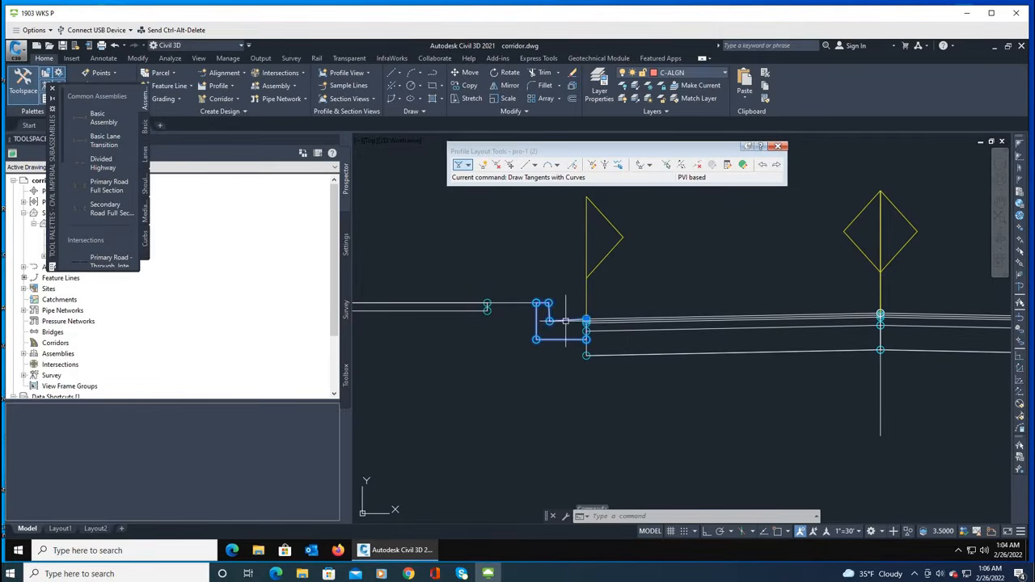
{"action": "right_click", "coordinate": [567, 323]}
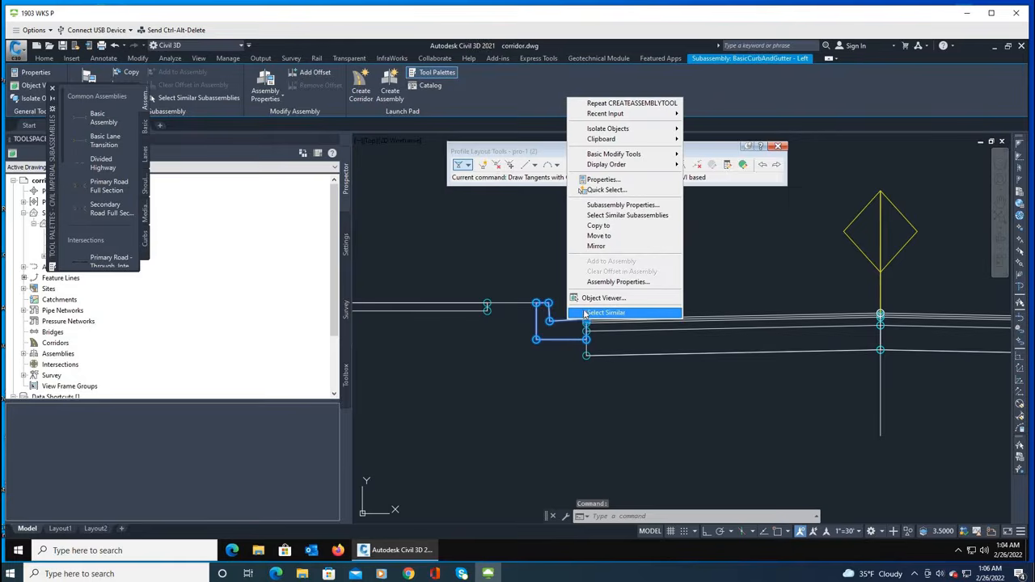
{"action": "left_click", "coordinate": [645, 206]}
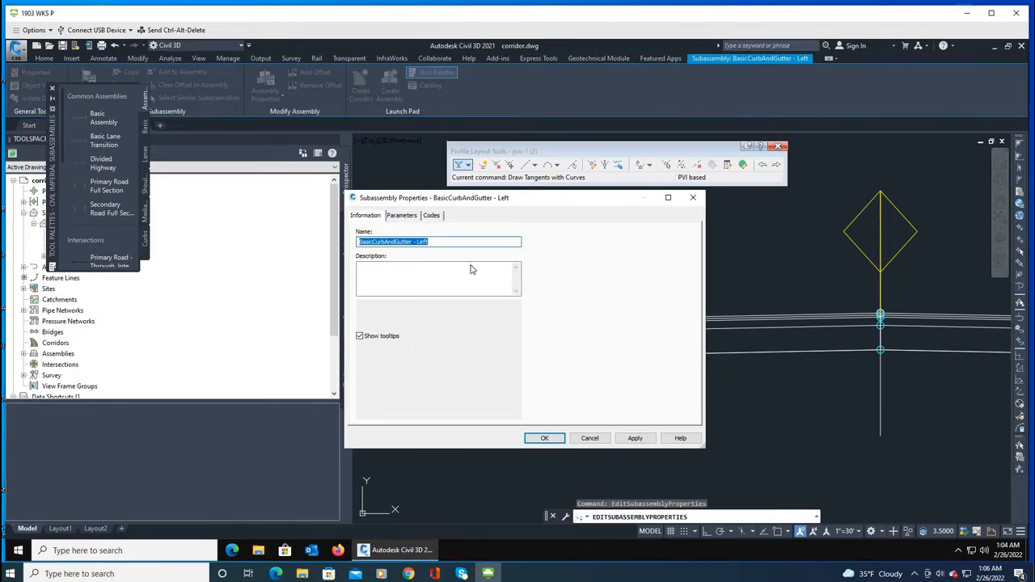
{"action": "left_click", "coordinate": [402, 216]}
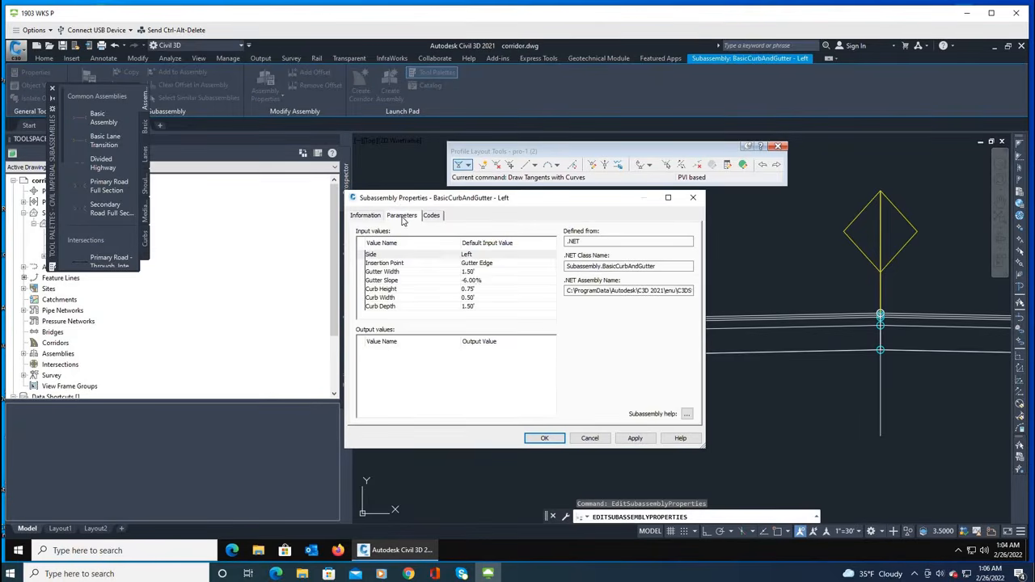
{"action": "left_click", "coordinate": [487, 274]}
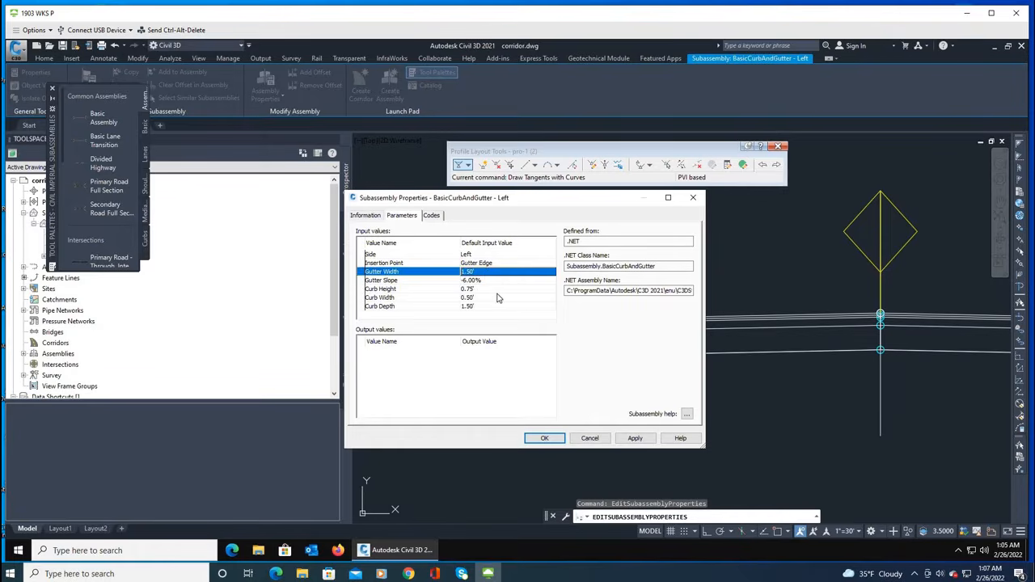
{"action": "left_click", "coordinate": [498, 298]}
{"action": "double_click", "coordinate": [496, 275]}
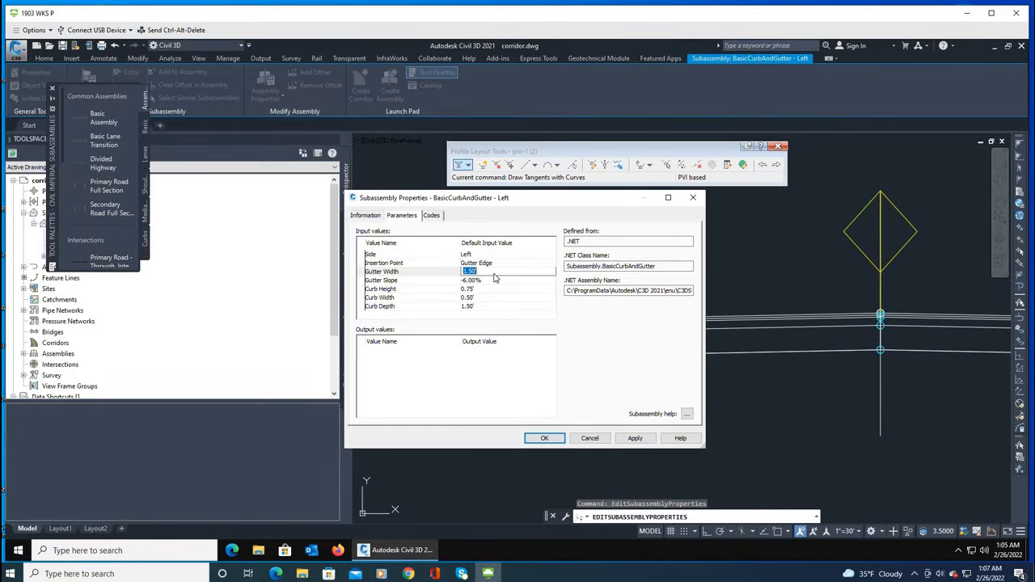
{"action": "left_click", "coordinate": [491, 297]}
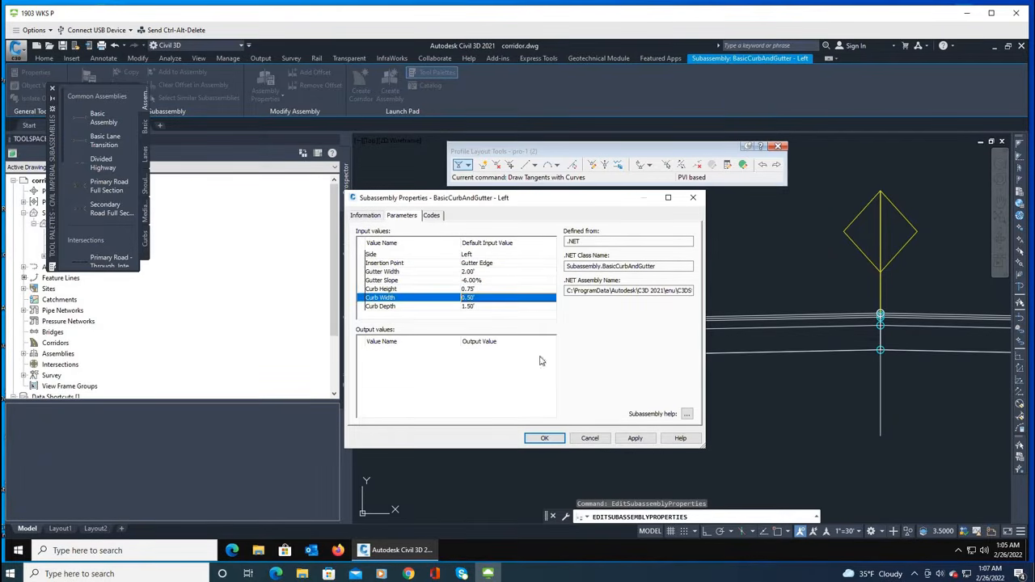
{"action": "left_click", "coordinate": [547, 439]}
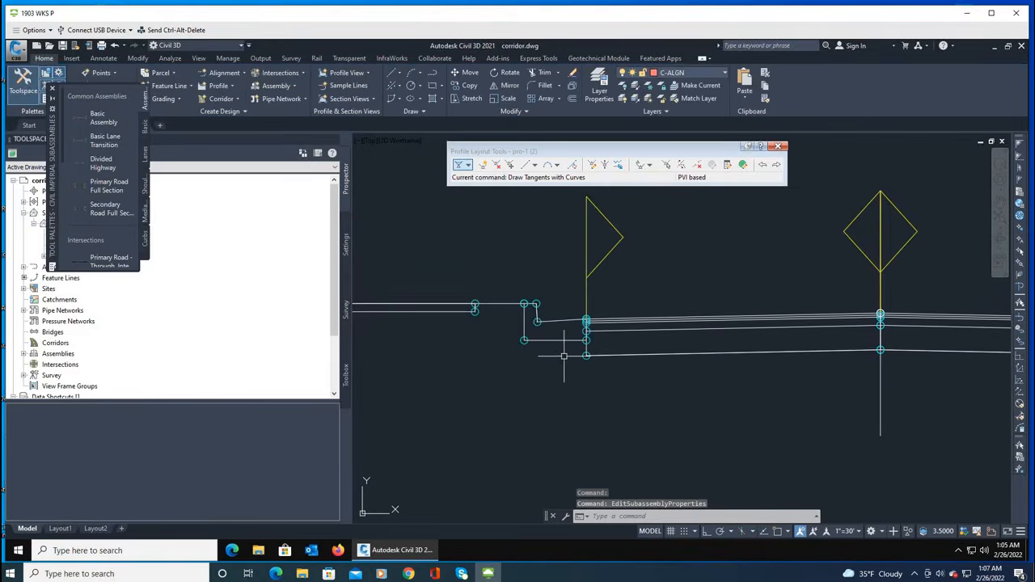
Set the gutter width of the assembly's right BasicCurbAndGutter subassembly to 2.00' so it matches the left side.
{"action": "scroll", "coordinate": [780, 340], "scroll_direction": "up", "scroll_amount": 6}
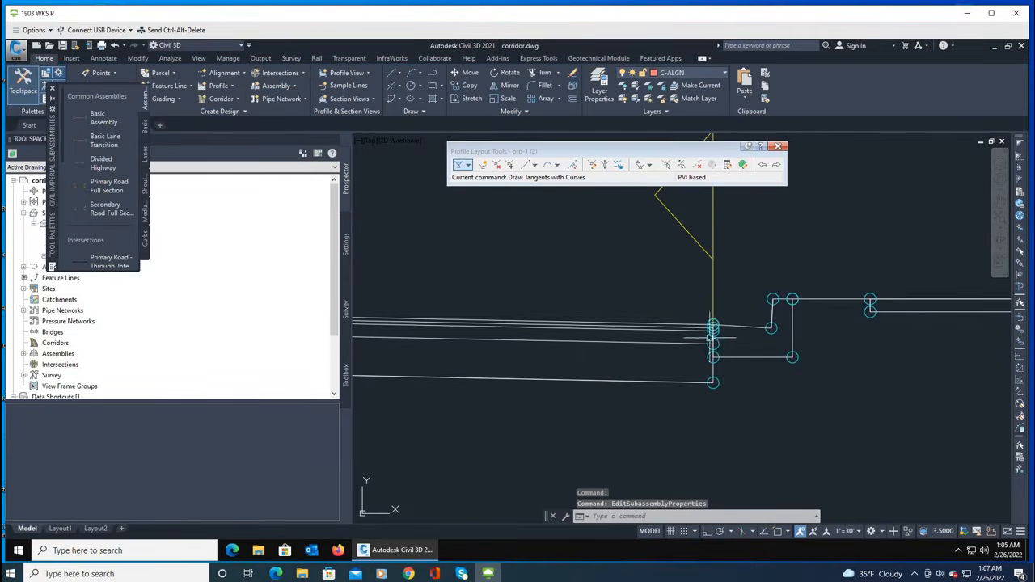
{"action": "left_click", "coordinate": [738, 326]}
{"action": "right_click", "coordinate": [738, 327]}
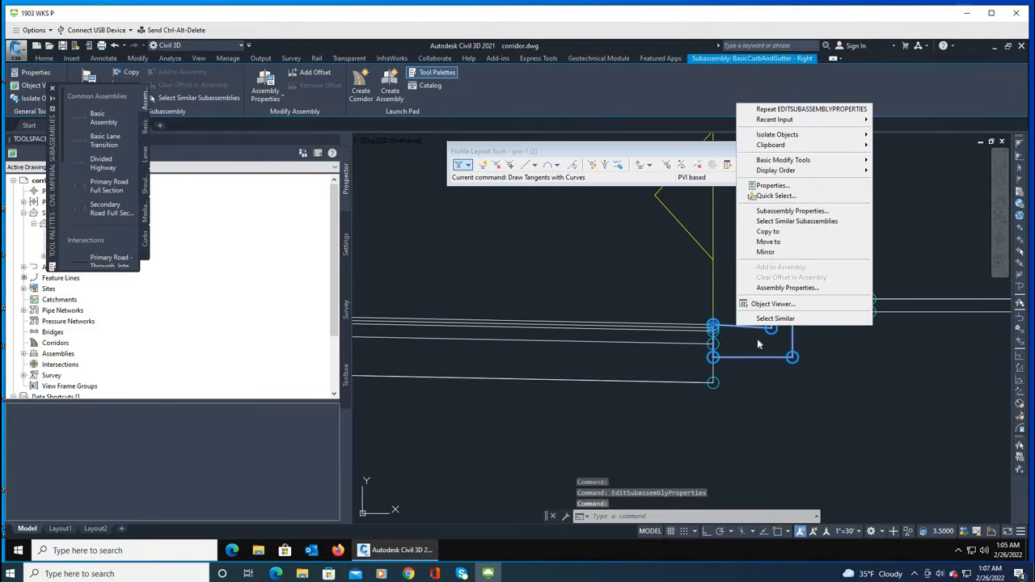
{"action": "left_click", "coordinate": [792, 211]}
{"action": "left_click", "coordinate": [404, 217]}
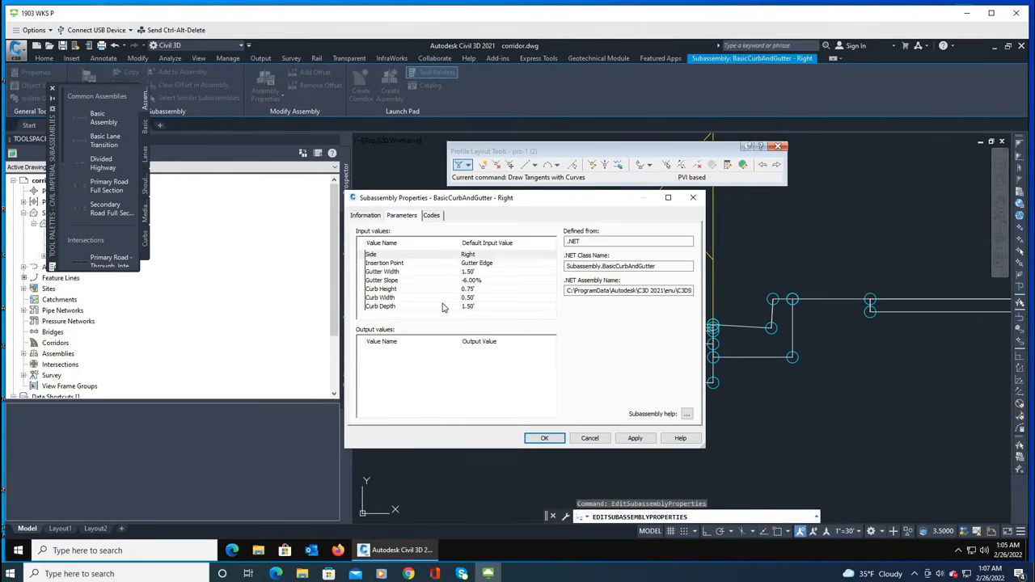
{"action": "left_click", "coordinate": [492, 274]}
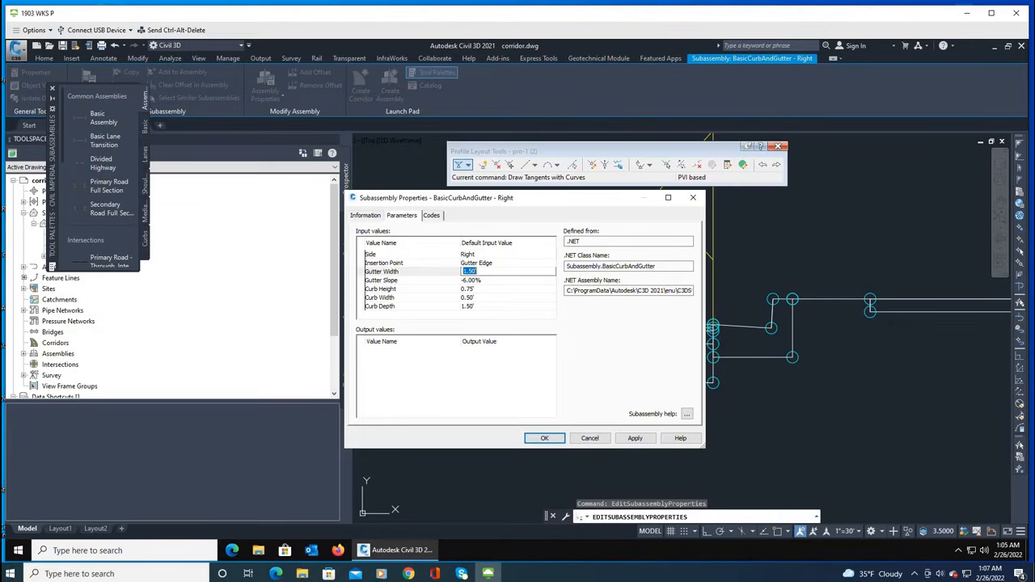
{"action": "type", "text": "2"}
{"action": "left_click", "coordinate": [492, 297]}
{"action": "left_click", "coordinate": [539, 439]}
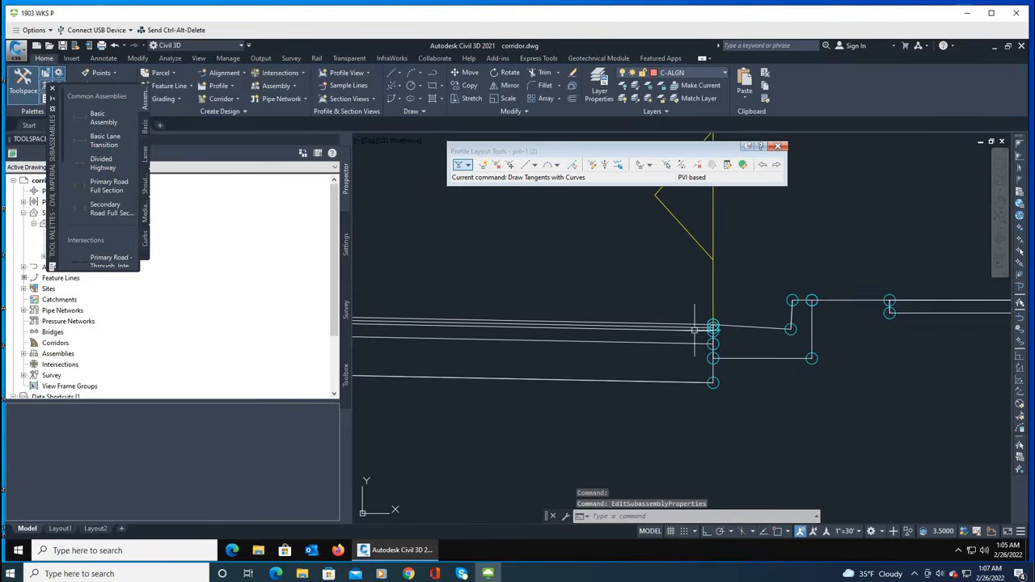
Examine the input parameters of the Left Lane subassembly, including width, slope and layer depths, and close its properties without changing anything.
{"action": "scroll", "coordinate": [588, 321], "scroll_direction": "down", "scroll_amount": 3}
{"action": "scroll", "coordinate": [588, 322], "scroll_direction": "up", "scroll_amount": 2}
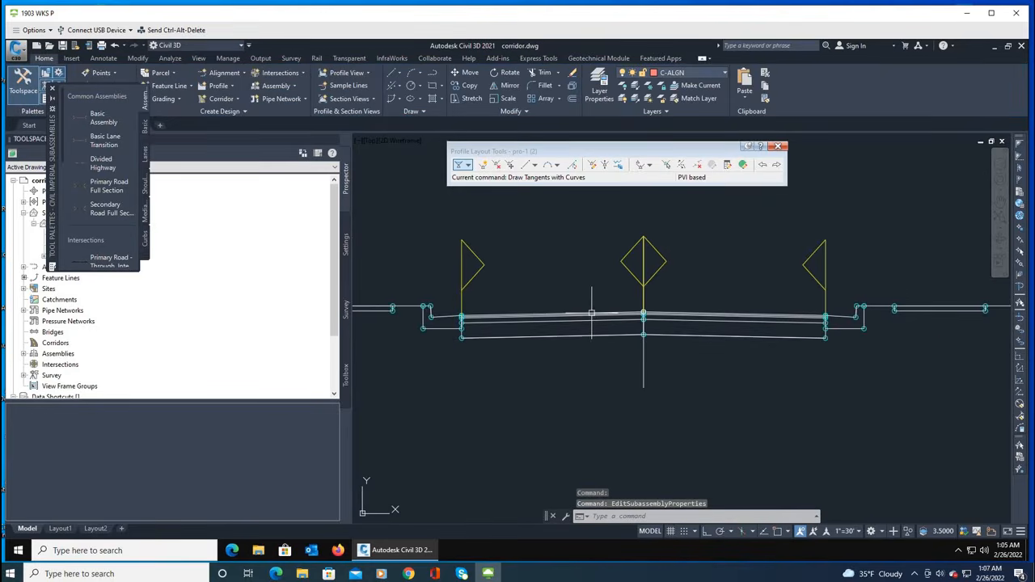
{"action": "left_click", "coordinate": [592, 314]}
{"action": "right_click", "coordinate": [592, 316]}
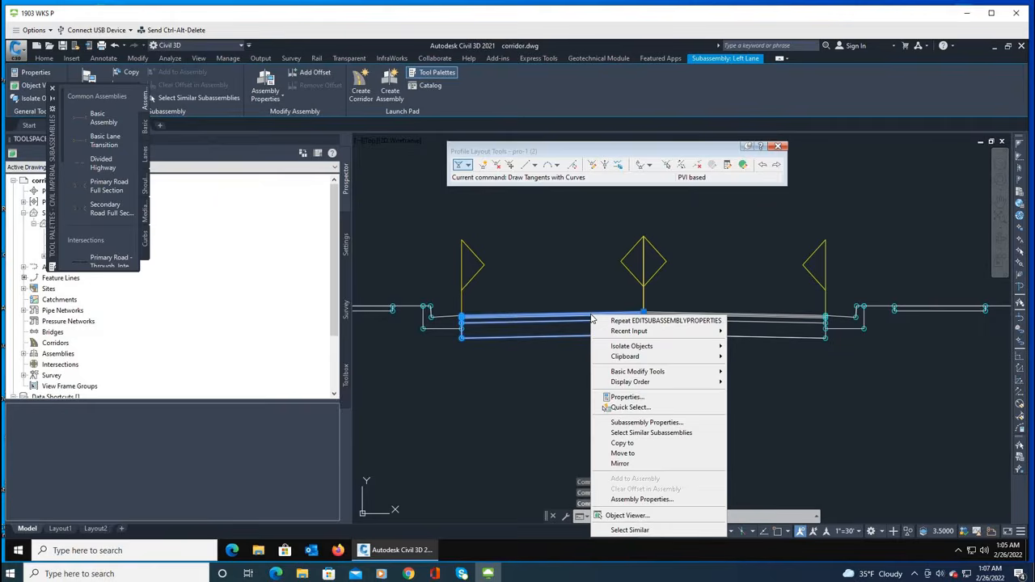
{"action": "left_click", "coordinate": [644, 422]}
{"action": "left_click", "coordinate": [402, 216]}
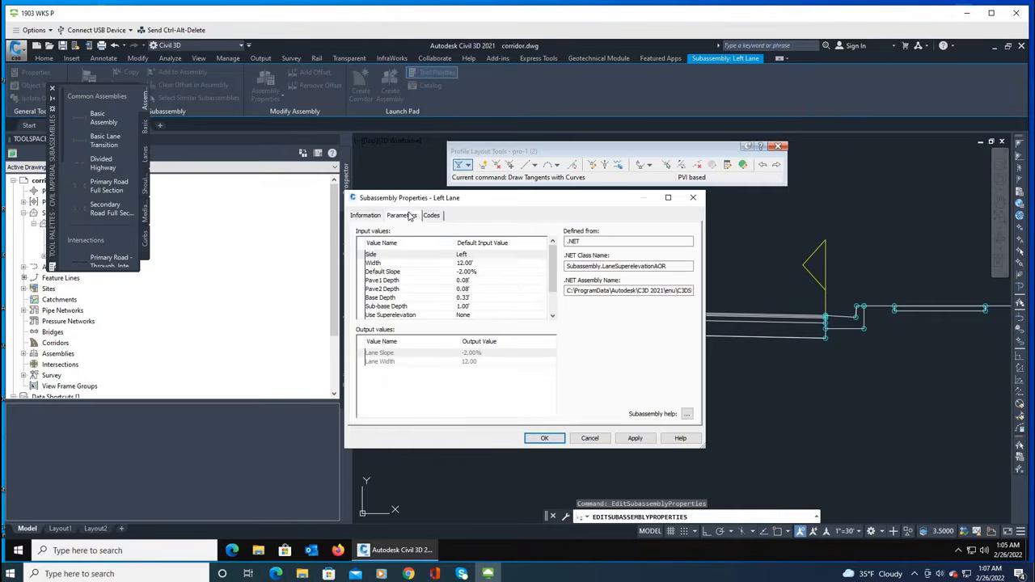
{"action": "scroll", "coordinate": [515, 282], "scroll_direction": "down", "scroll_amount": 2}
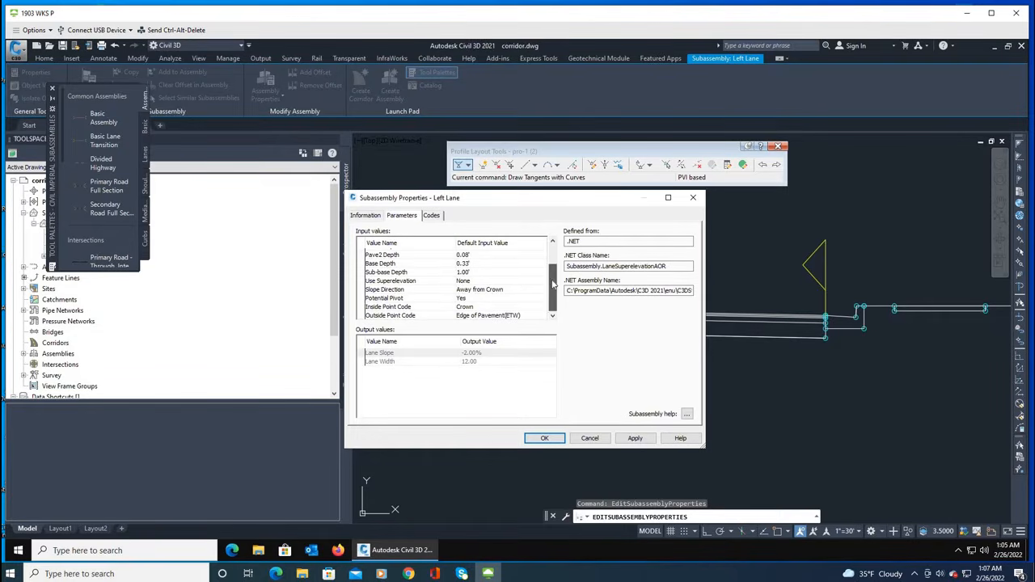
{"action": "scroll", "coordinate": [554, 284], "scroll_direction": "up", "scroll_amount": 2}
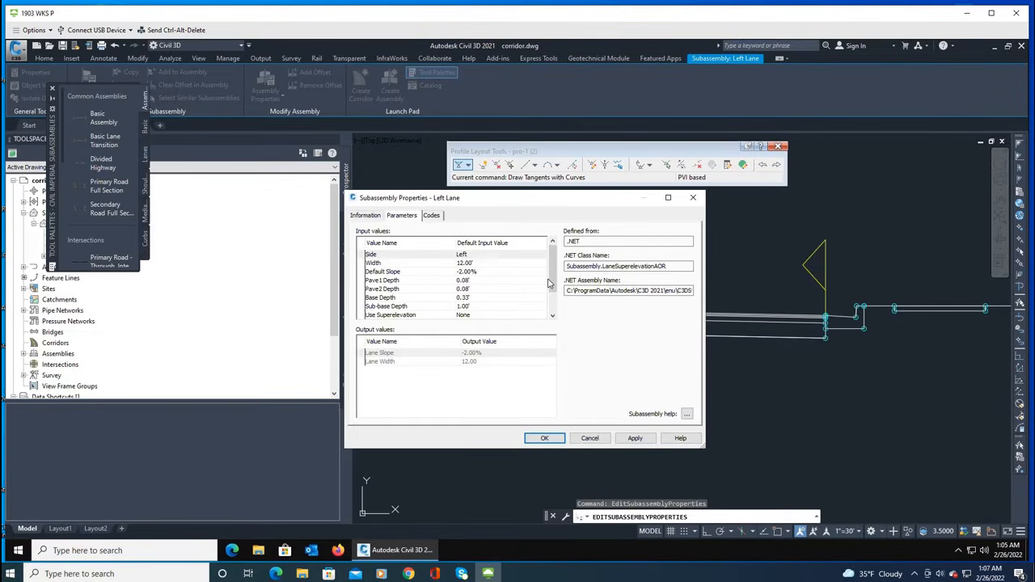
{"action": "left_click", "coordinate": [694, 197]}
{"action": "scroll", "coordinate": [656, 279], "scroll_direction": "down", "scroll_amount": 3}
{"action": "scroll", "coordinate": [634, 279], "scroll_direction": "down", "scroll_amount": 4}
{"action": "key", "text": "Escape"}
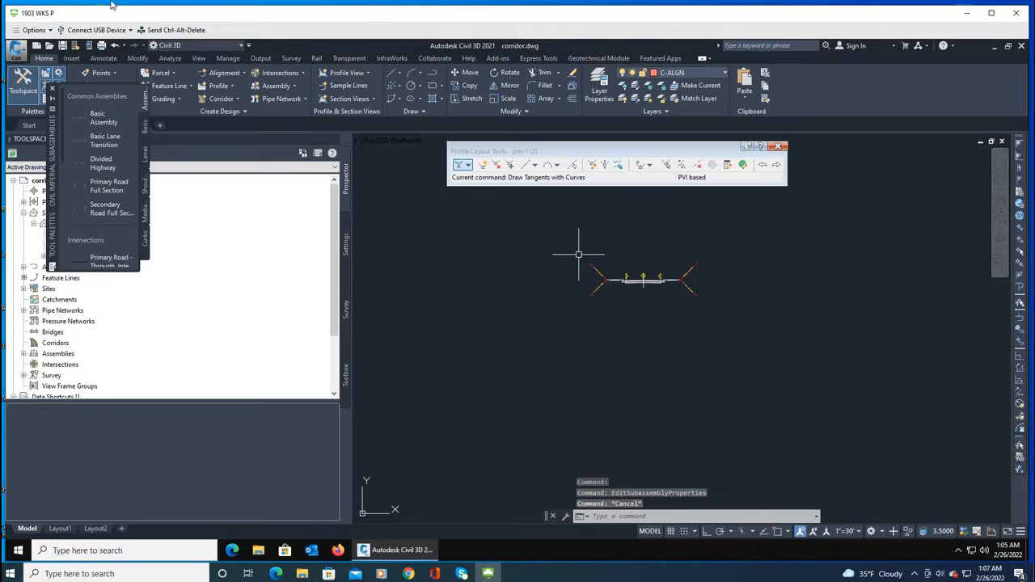
Close the tool palettes and create an empty assembly named se-1, placing its baseline just above the existing road assembly.
{"action": "left_click", "coordinate": [56, 95]}
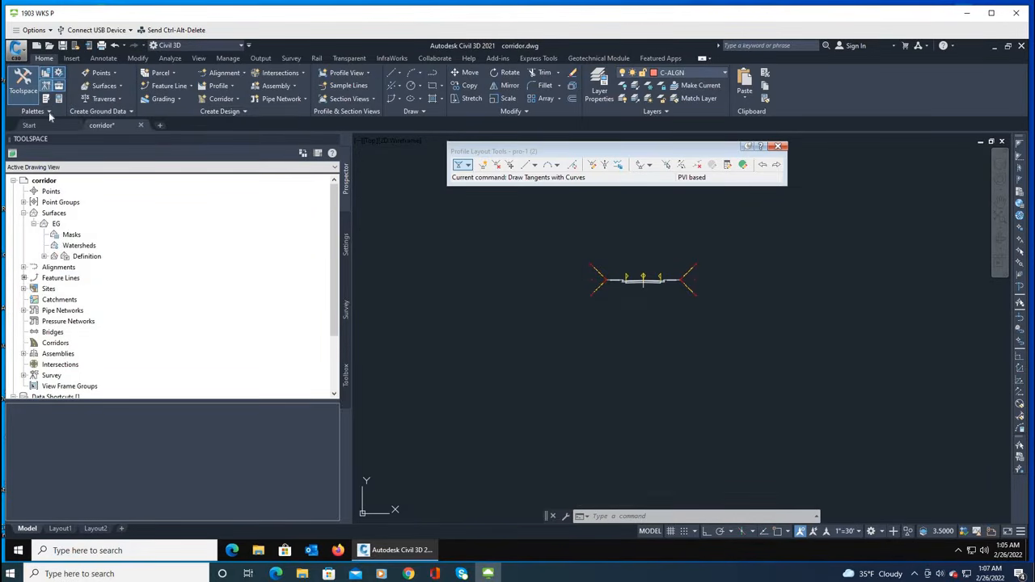
{"action": "left_click", "coordinate": [294, 86]}
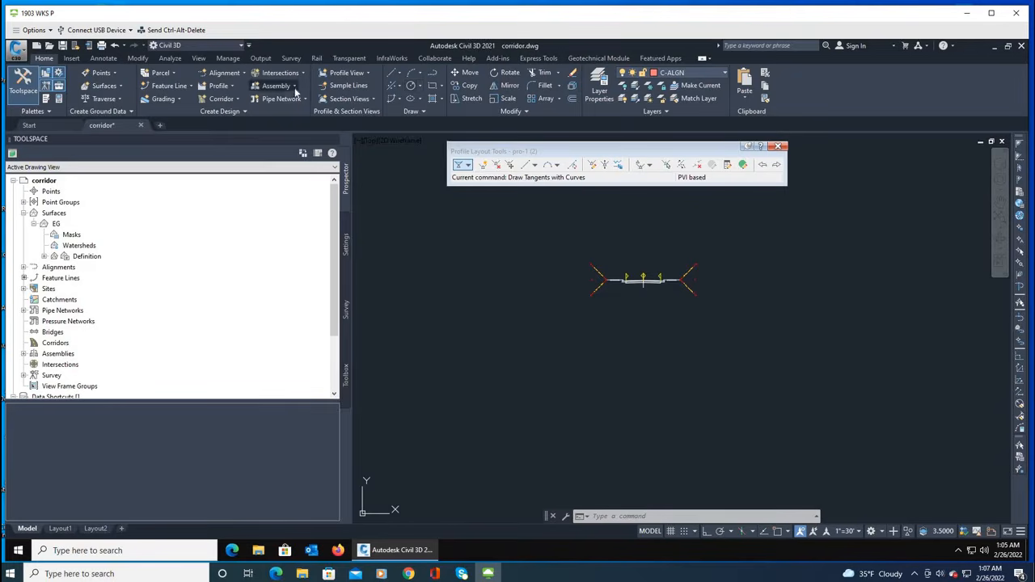
{"action": "left_click", "coordinate": [296, 103]}
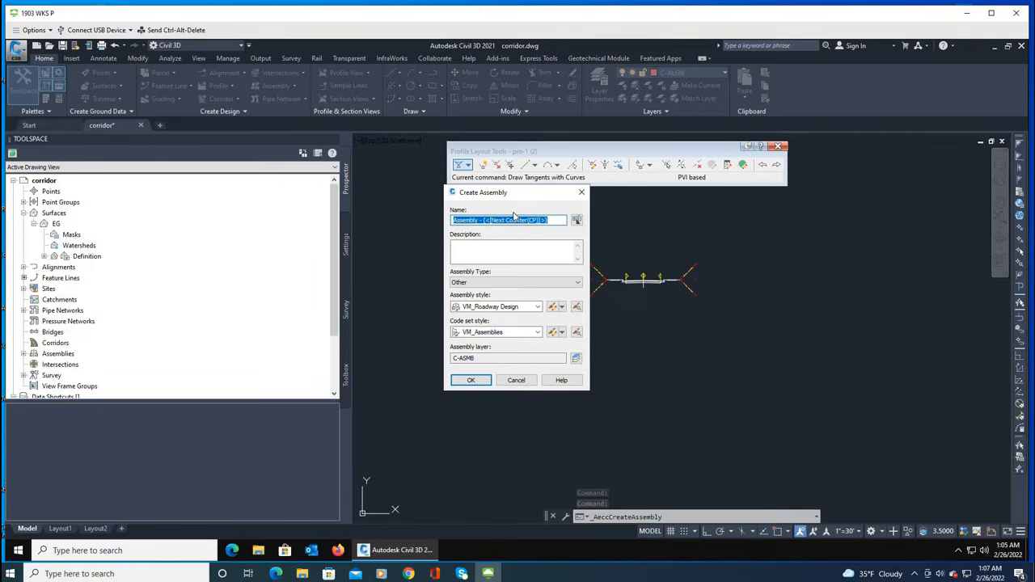
{"action": "type", "text": "se-1"}
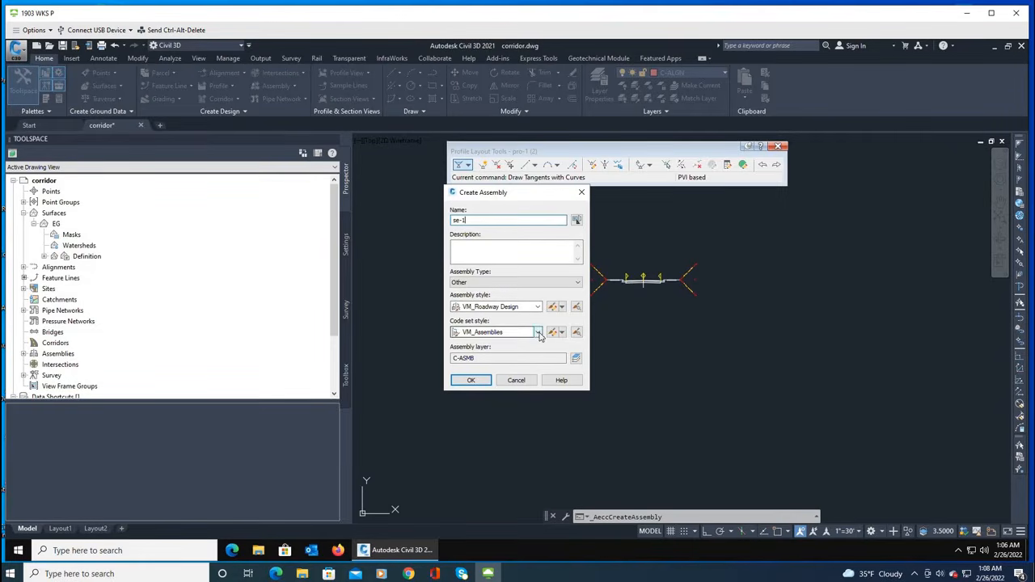
{"action": "left_click", "coordinate": [471, 380]}
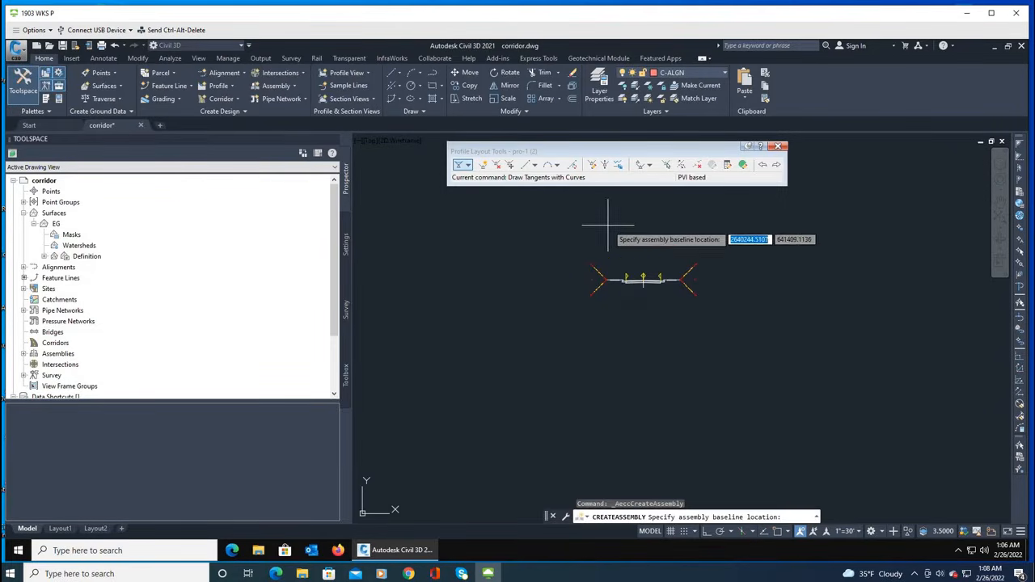
{"action": "left_click", "coordinate": [639, 234]}
{"action": "scroll", "coordinate": [659, 279], "scroll_direction": "down", "scroll_amount": 4}
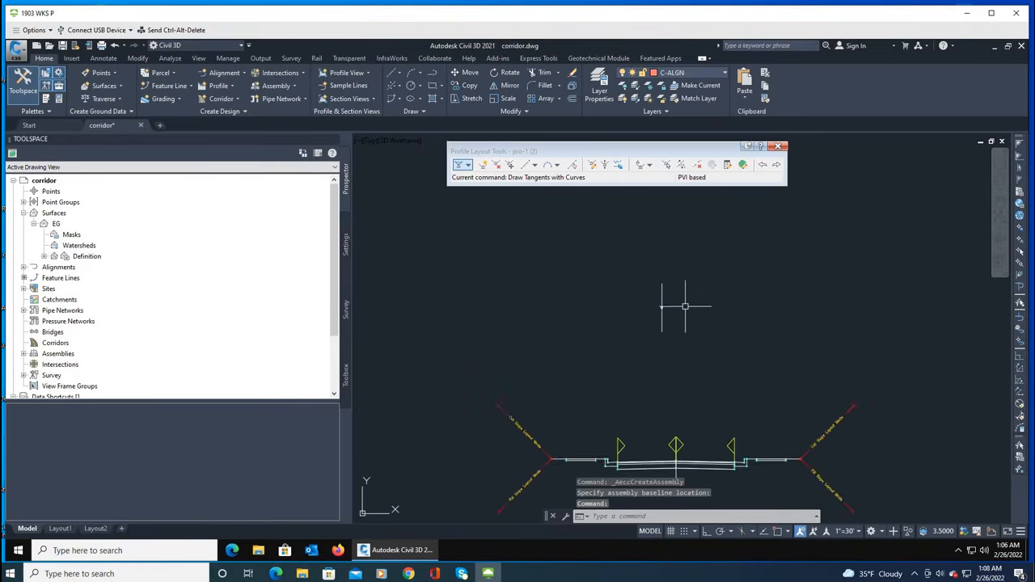
{"action": "key", "text": "Escape"}
Reopen the imperial subassemblies tool palettes with the se-1 baseline in close view.
{"action": "scroll", "coordinate": [669, 316], "scroll_direction": "up", "scroll_amount": 2}
{"action": "scroll", "coordinate": [682, 294], "scroll_direction": "up", "scroll_amount": 2}
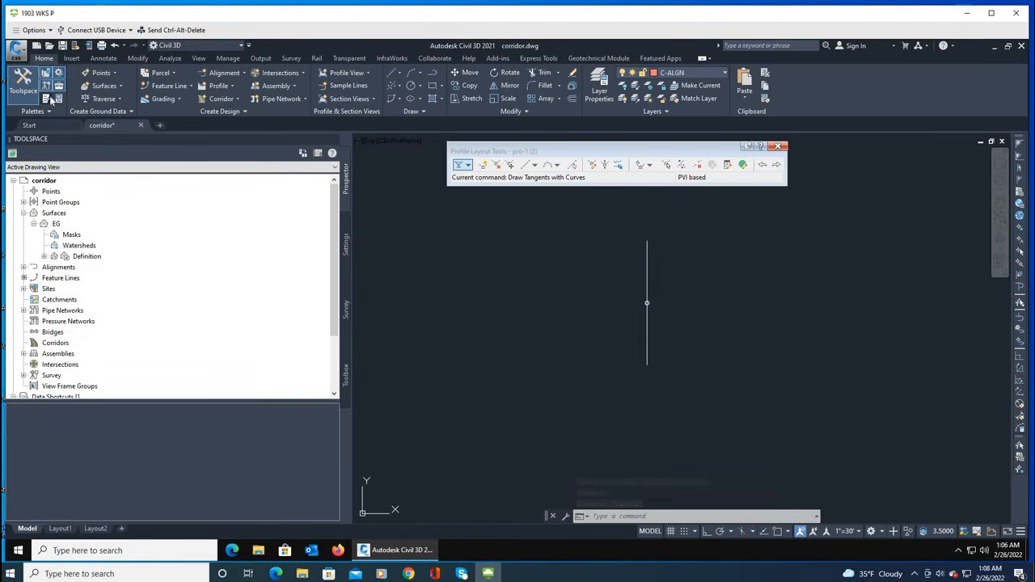
{"action": "left_click", "coordinate": [50, 99]}
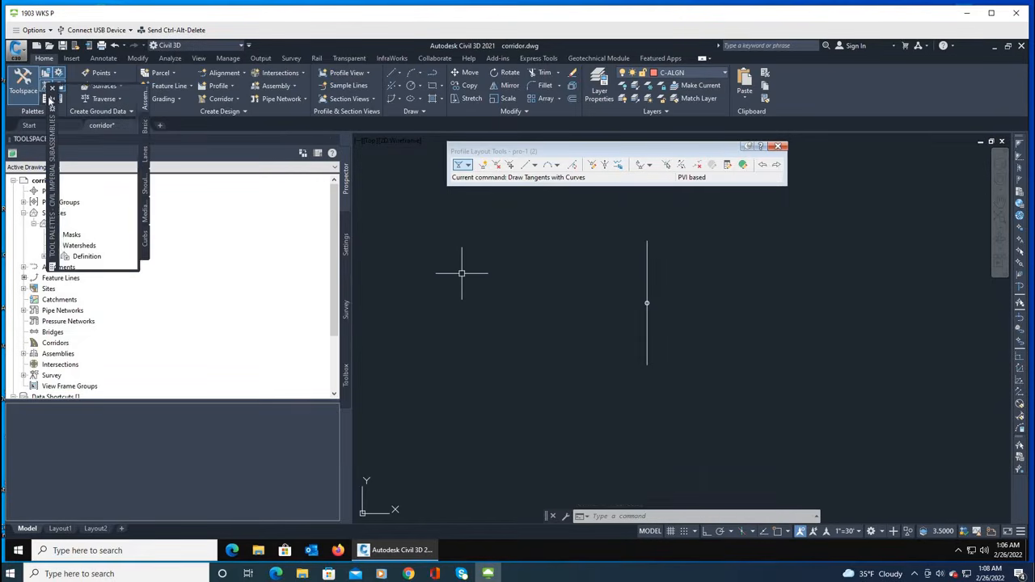
Attach a right-side BasicLaneTransition subassembly, 12.00' wide with a -2.00% slope, to the se-1 baseline marker.
{"action": "left_click", "coordinate": [145, 128]}
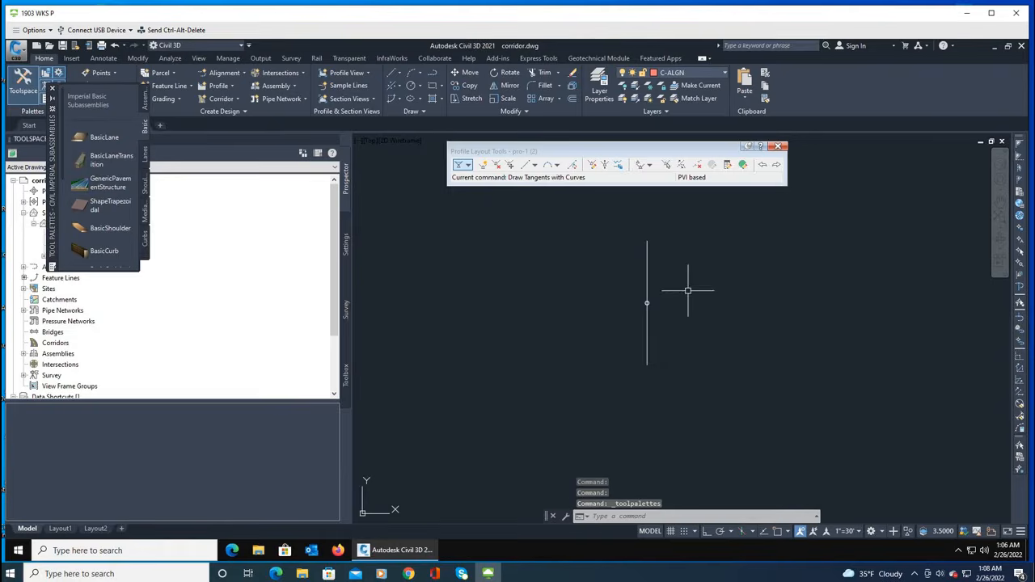
{"action": "left_click", "coordinate": [101, 139]}
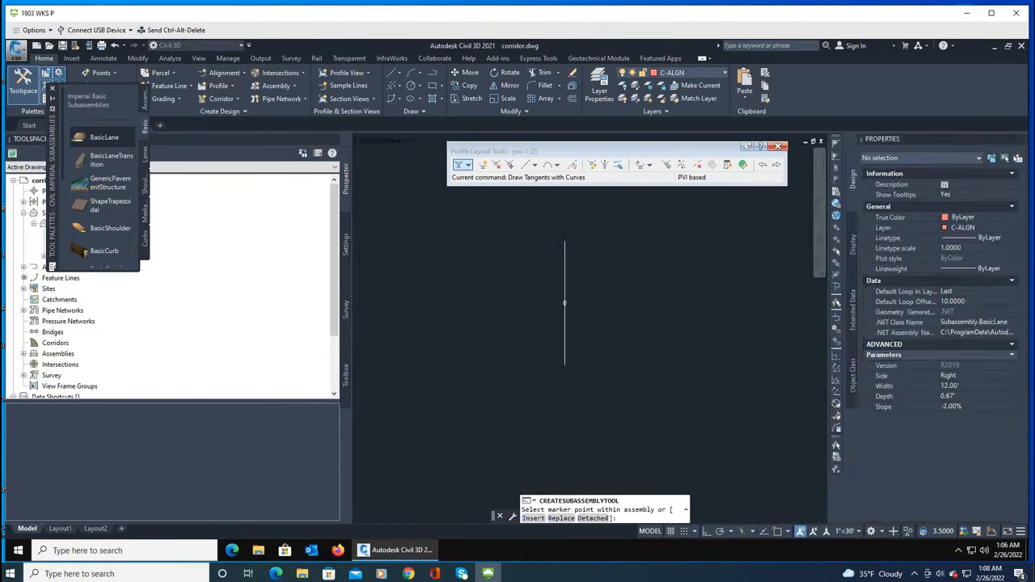
{"action": "key", "text": "Escape"}
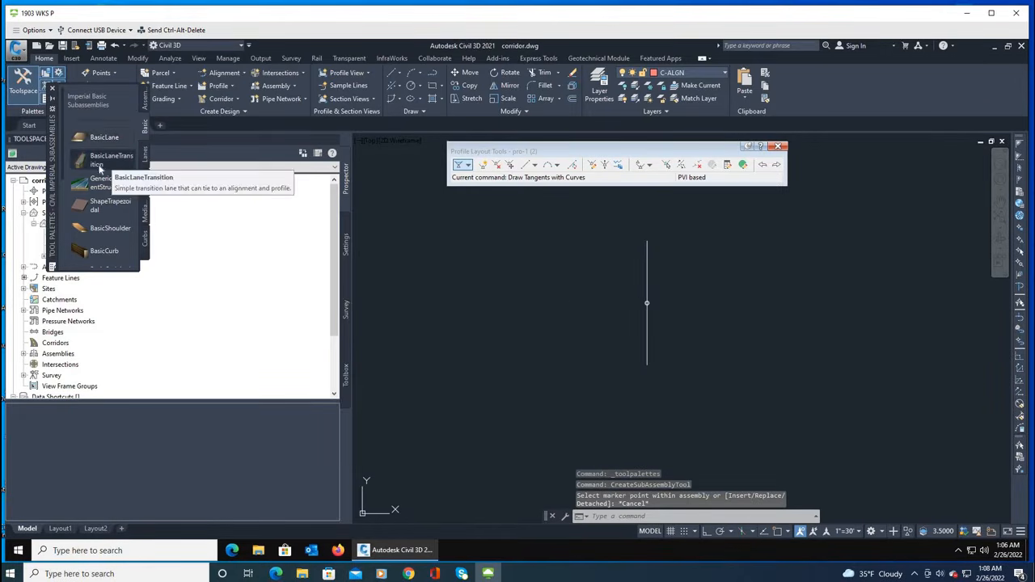
{"action": "left_click", "coordinate": [109, 165]}
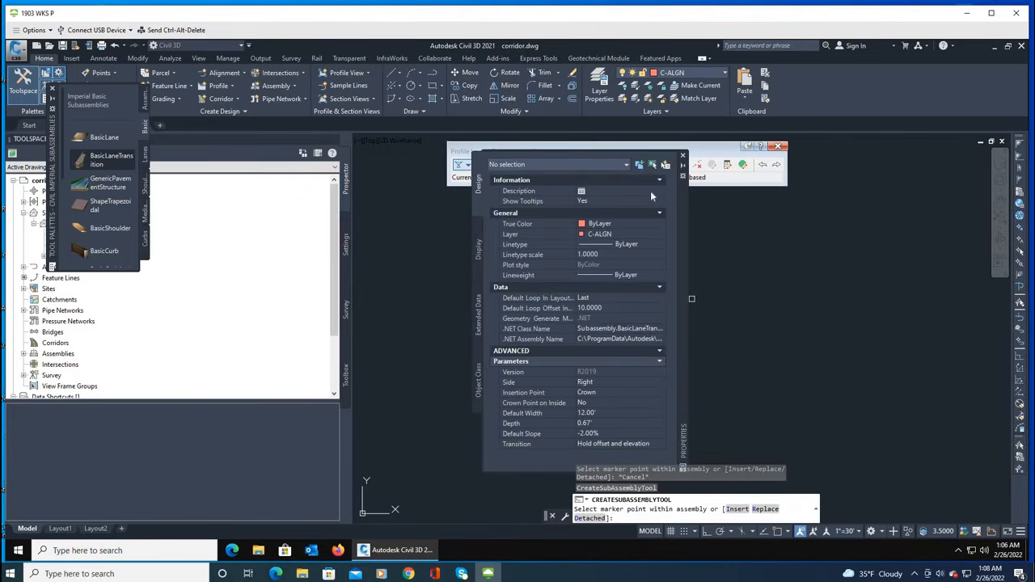
{"action": "mouse_move", "coordinate": [682, 234]}
{"action": "left_mouse_down"}
{"action": "mouse_move", "coordinate": [584, 242]}
{"action": "mouse_move", "coordinate": [527, 232]}
{"action": "left_mouse_up"}
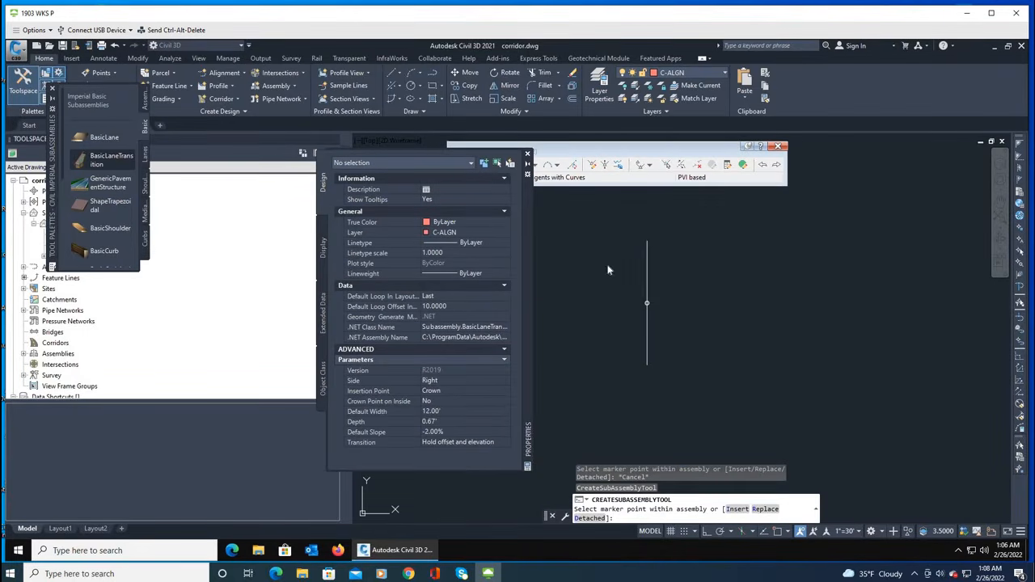
{"action": "scroll", "coordinate": [647, 305], "scroll_direction": "up", "scroll_amount": 3}
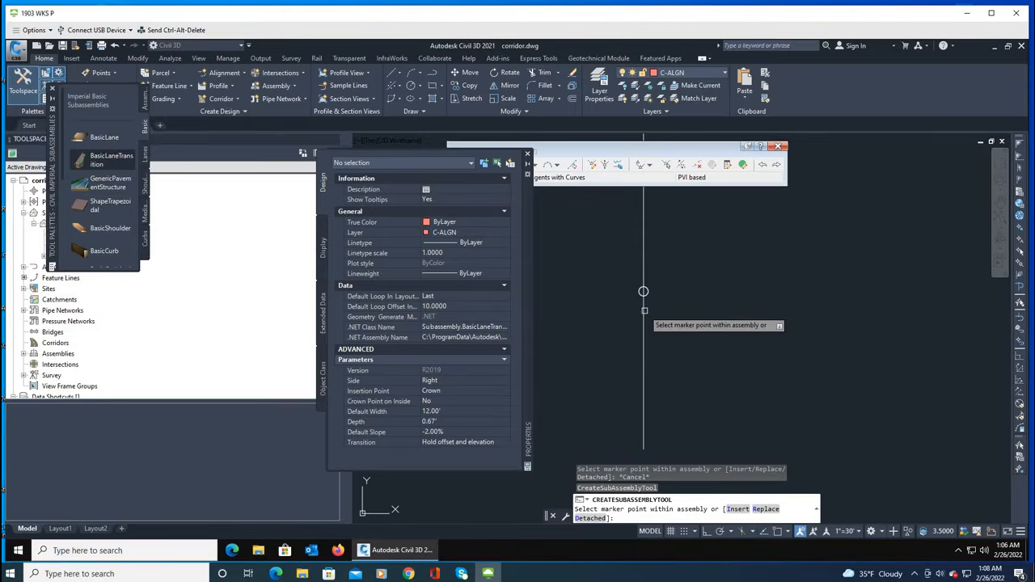
{"action": "left_click", "coordinate": [644, 291]}
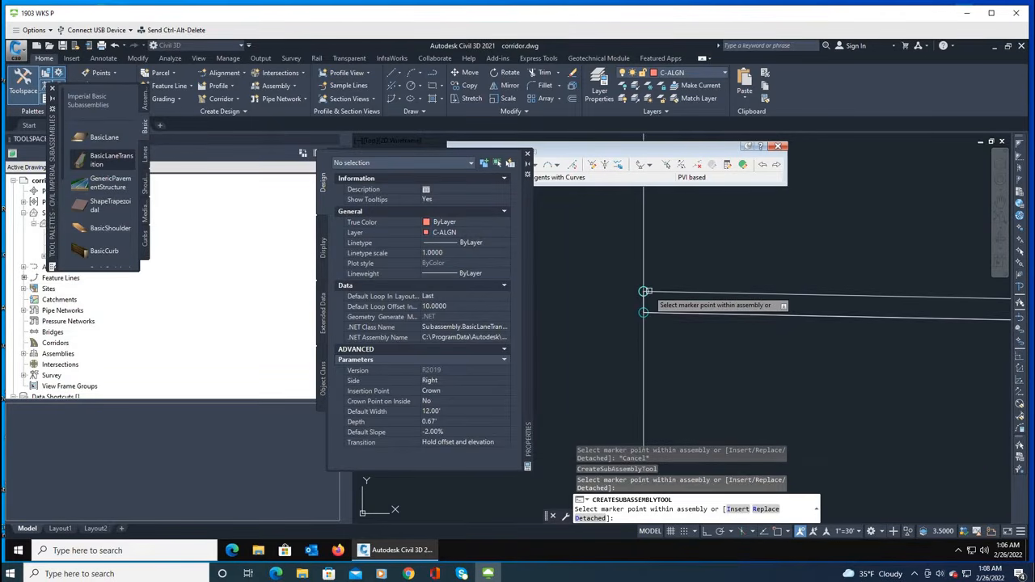
Attach a left-side BasicLane, 12.00' wide, 0.67' deep with a -2.00% slope, to the se-1 baseline marker and end the placement.
{"action": "left_click", "coordinate": [104, 137]}
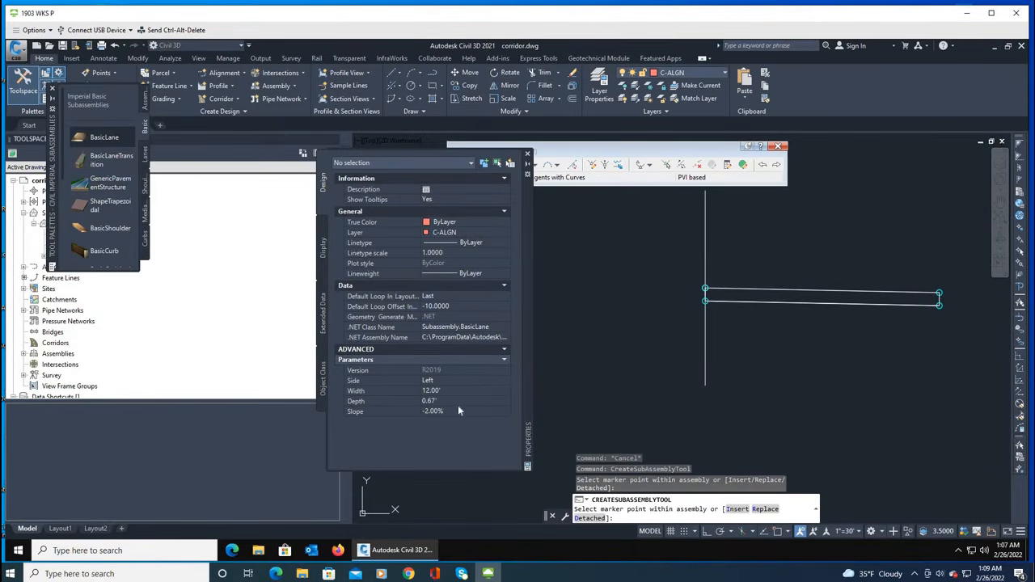
{"action": "left_click", "coordinate": [474, 380]}
{"action": "left_click", "coordinate": [504, 382]}
{"action": "left_click", "coordinate": [470, 390]}
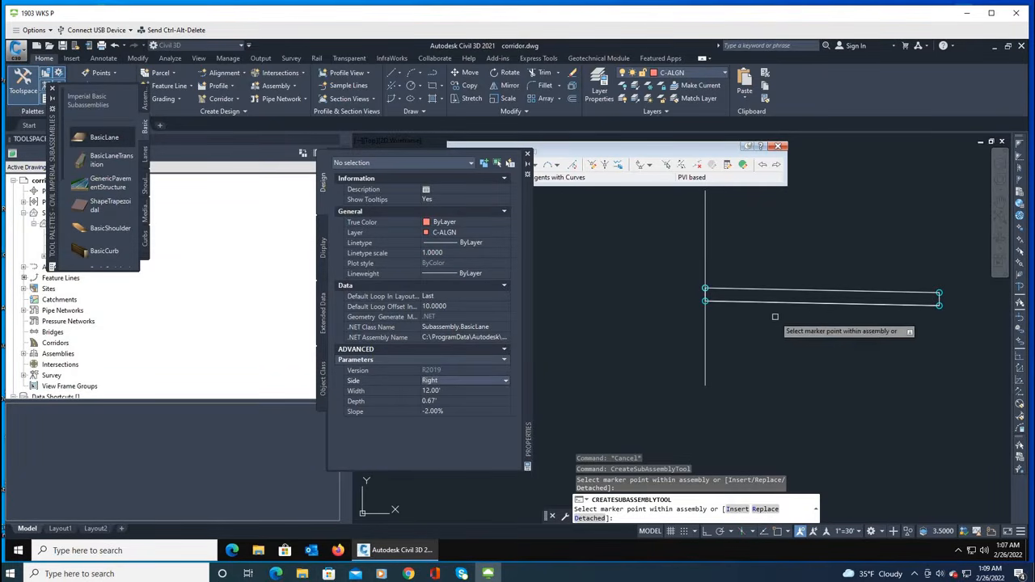
{"action": "left_click", "coordinate": [506, 382]}
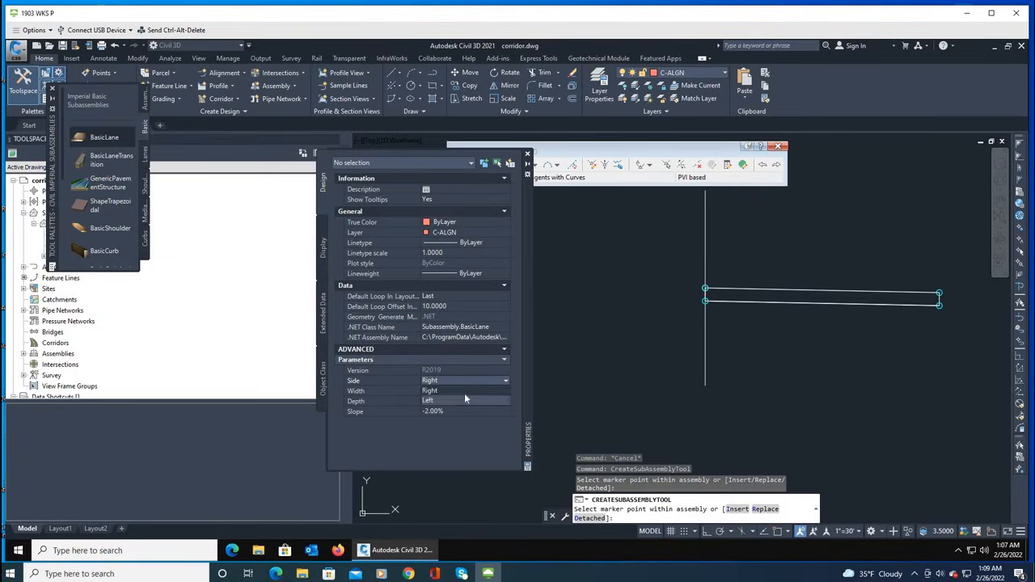
{"action": "left_click", "coordinate": [451, 400]}
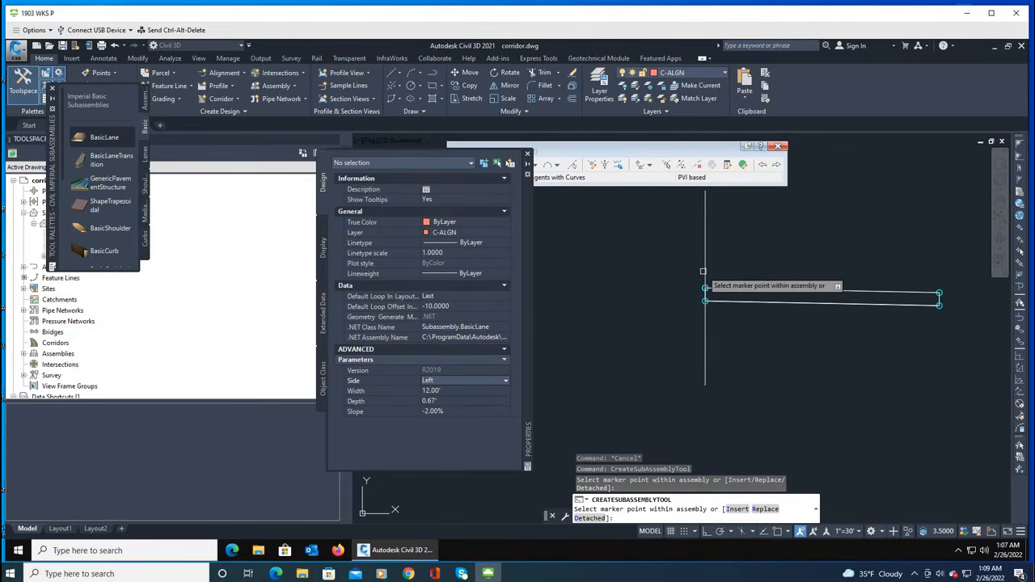
{"action": "left_click", "coordinate": [706, 288]}
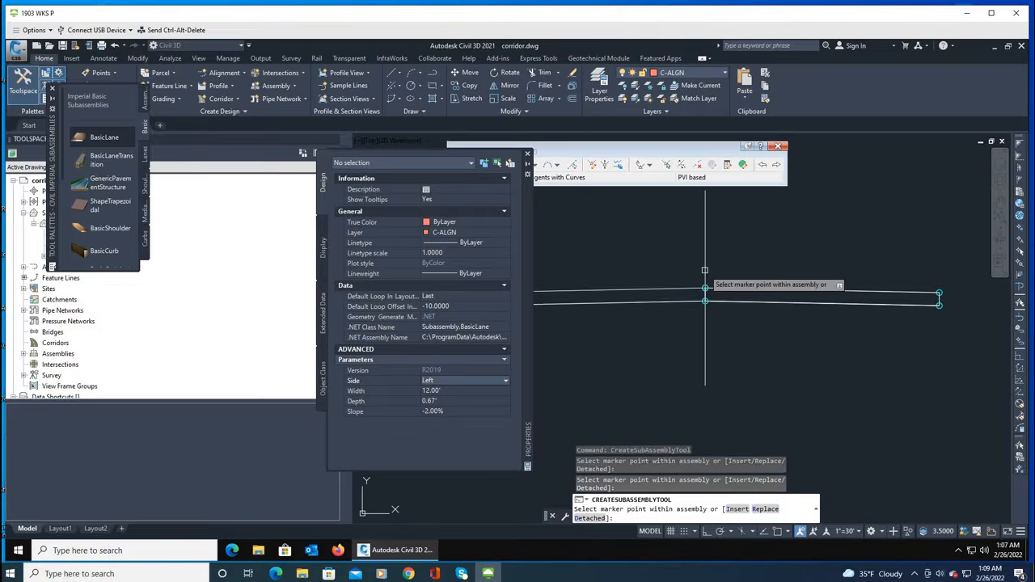
{"action": "key", "text": "Return"}
{"action": "scroll", "coordinate": [733, 313], "scroll_direction": "down", "scroll_amount": 5}
{"action": "scroll", "coordinate": [733, 313], "scroll_direction": "up", "scroll_amount": 3}
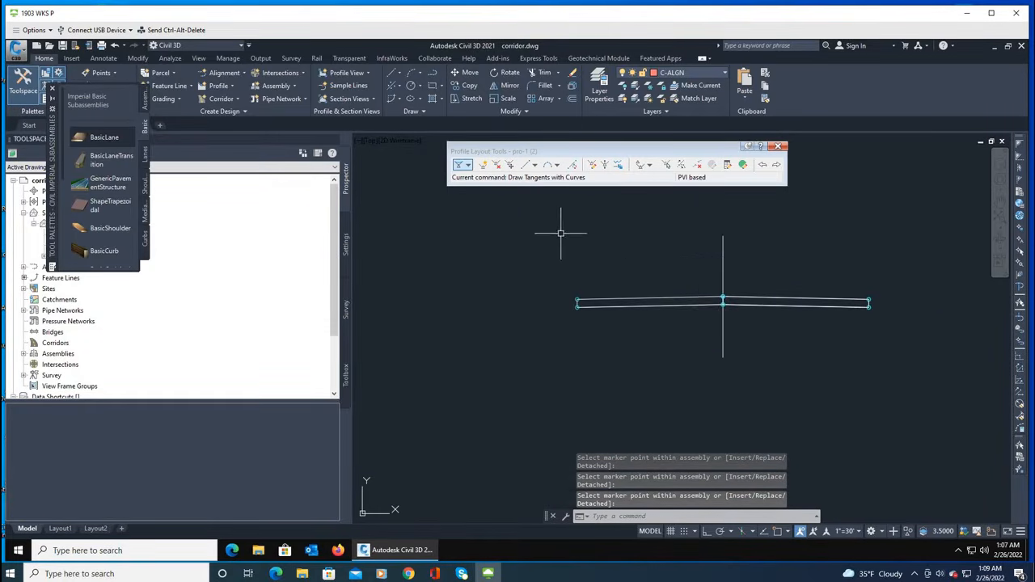
{"action": "key", "text": "Escape"}
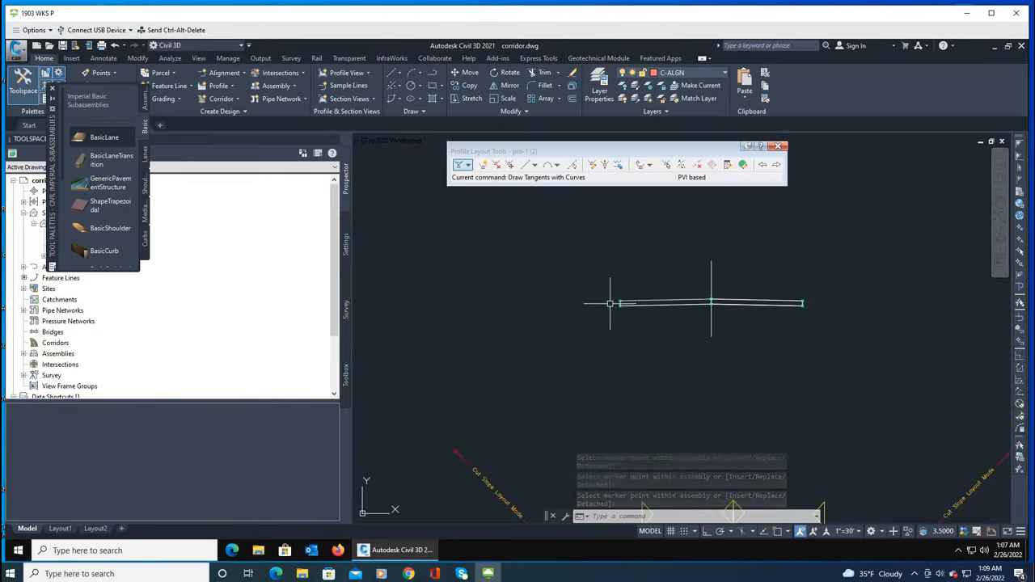
Attach a right-side BasicCurbAndGutter with a 1.50' gutter width to the outer top marker of the se-1 right lane.
{"action": "scroll", "coordinate": [628, 296], "scroll_direction": "up", "scroll_amount": 4}
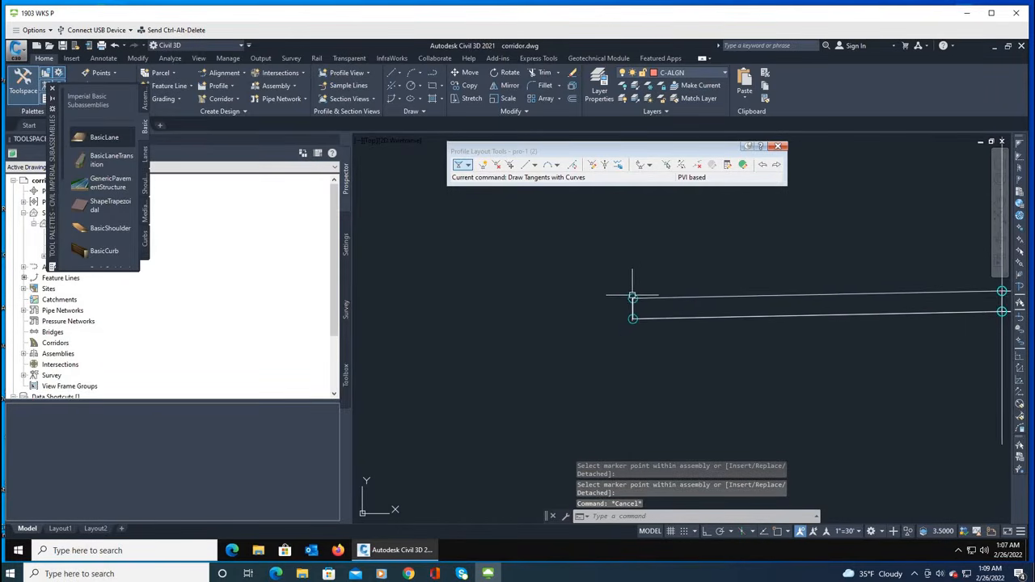
{"action": "scroll", "coordinate": [629, 295], "scroll_direction": "down", "scroll_amount": 2}
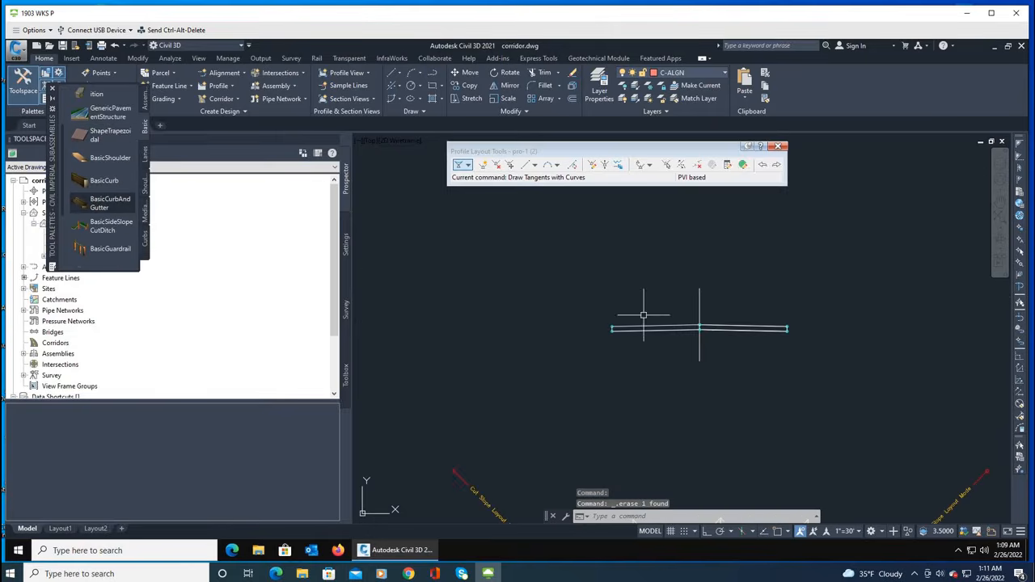
{"action": "left_click", "coordinate": [104, 203]}
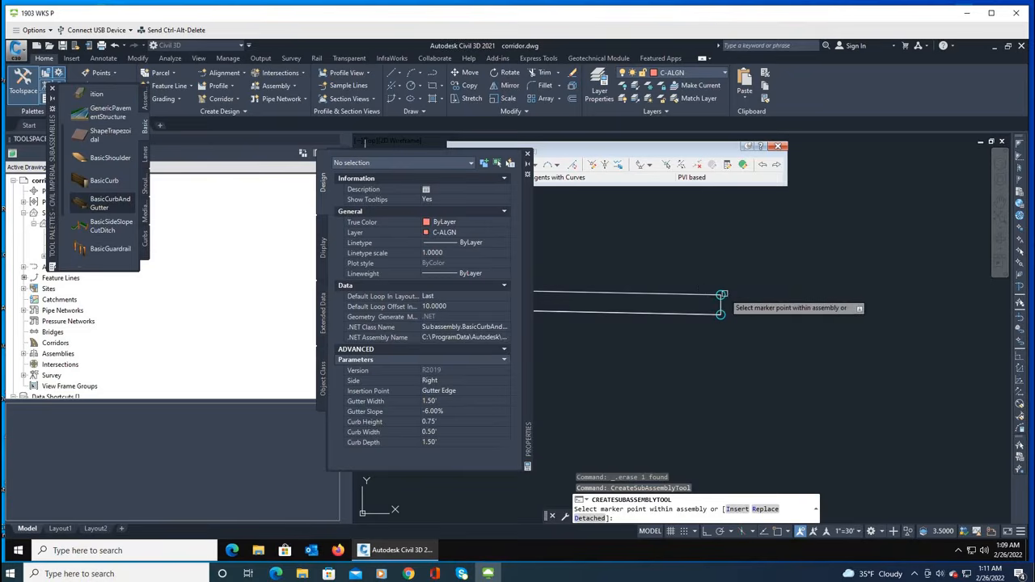
{"action": "left_click", "coordinate": [734, 294]}
{"action": "scroll", "coordinate": [875, 317], "scroll_direction": "down", "scroll_amount": 2}
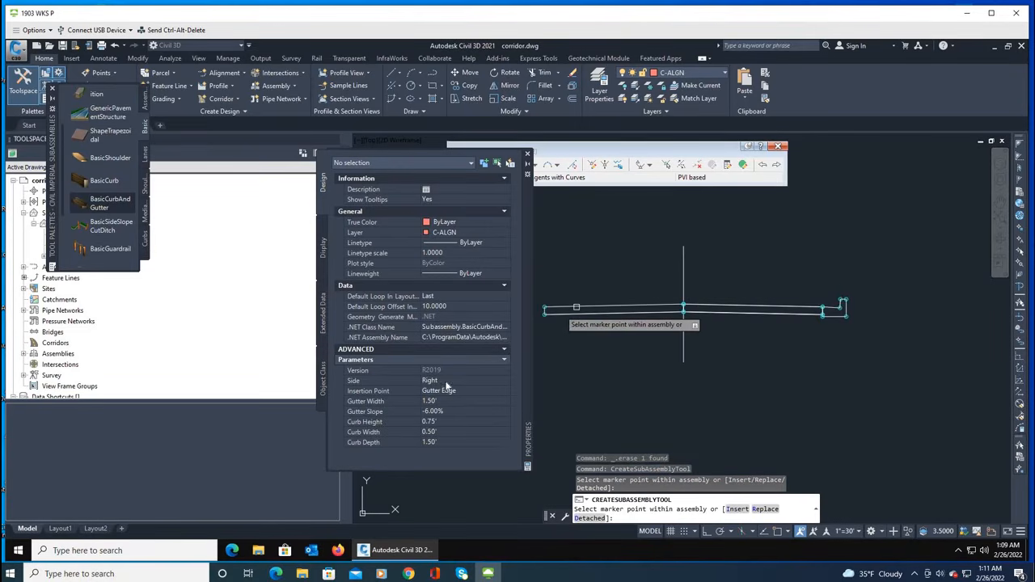
Switch the BasicCurbAndGutter side to Left and attach it to the outer top marker of the se-1 left lane.
{"action": "left_click", "coordinate": [497, 380]}
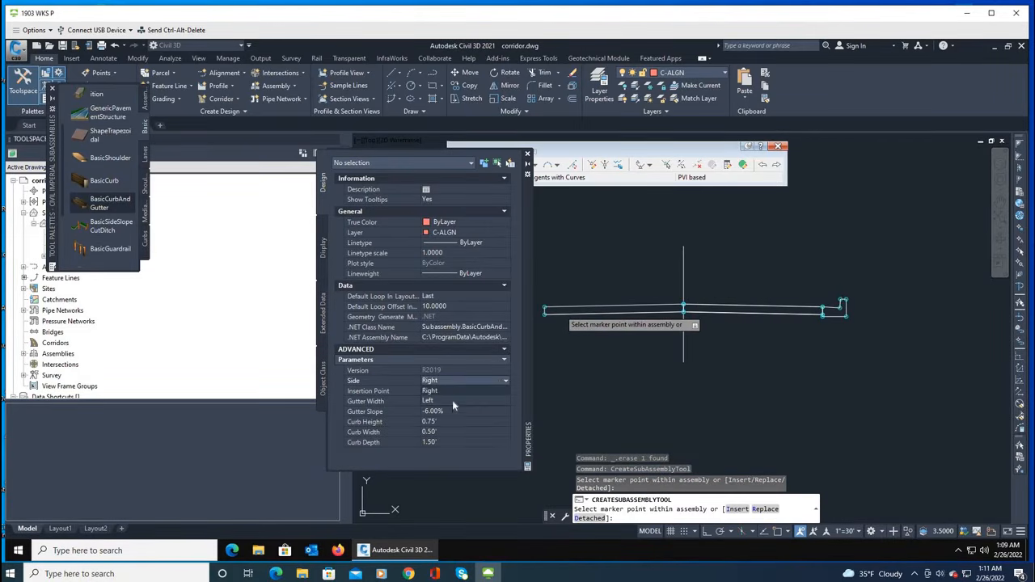
{"action": "left_click", "coordinate": [452, 401]}
{"action": "scroll", "coordinate": [656, 322], "scroll_direction": "up", "scroll_amount": 2}
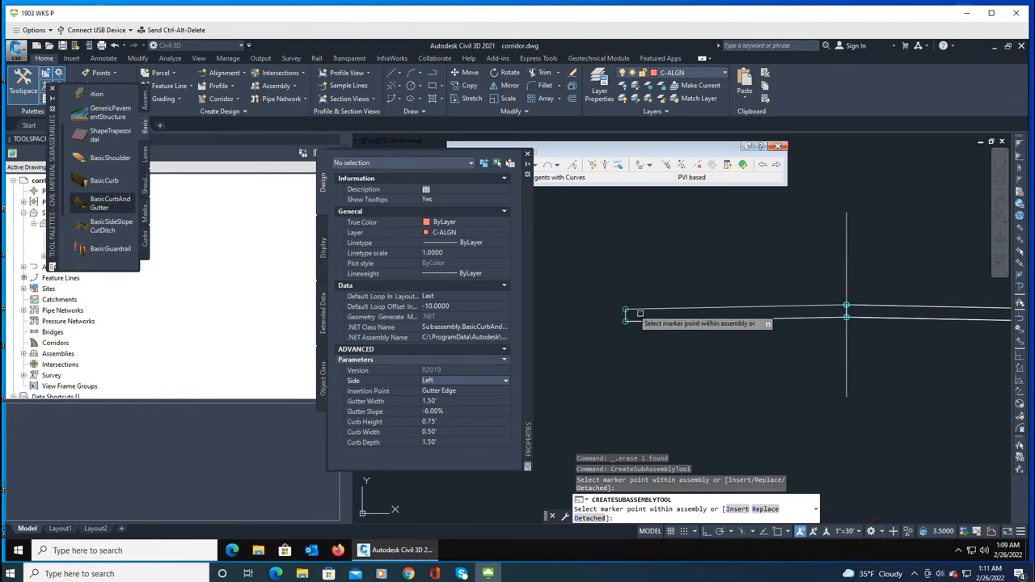
{"action": "left_click", "coordinate": [625, 307]}
{"action": "scroll", "coordinate": [625, 307], "scroll_direction": "down", "scroll_amount": 5}
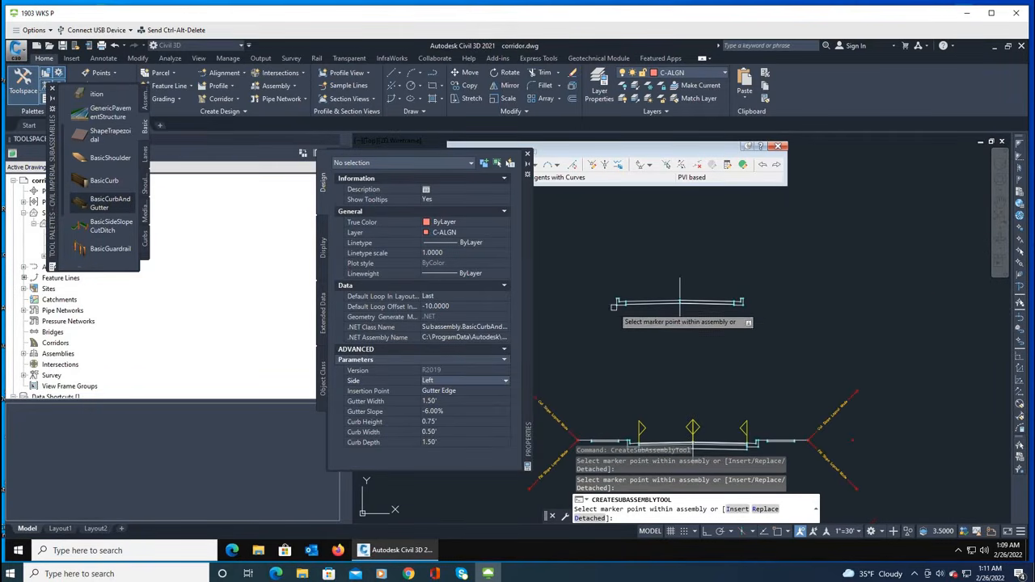
Attach a left-side UrbanSidewalk, 5.00' wide with a 2.00% slope, to the outer top marker of the left curb.
{"action": "left_click", "coordinate": [146, 241]}
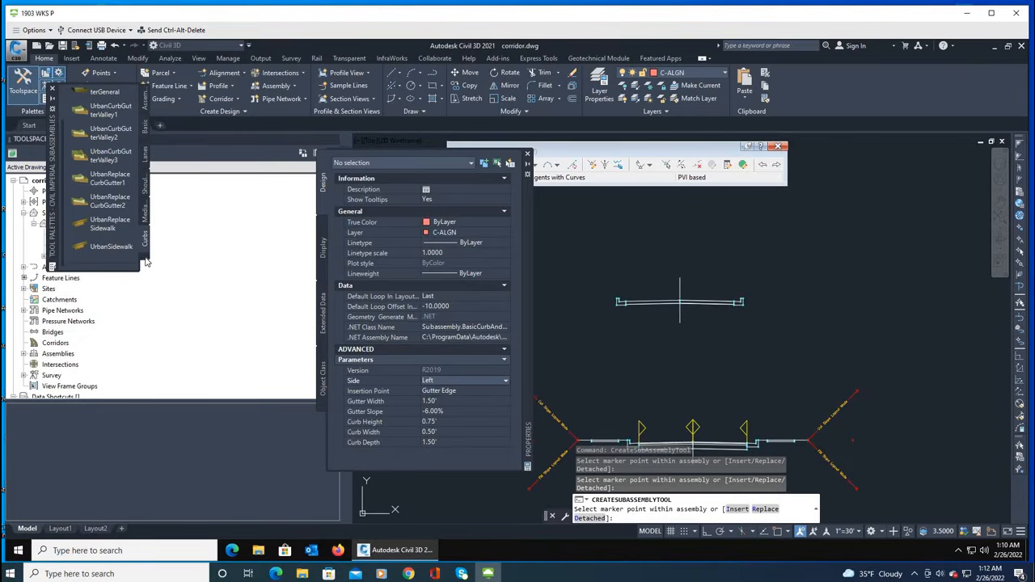
{"action": "left_click", "coordinate": [146, 261]}
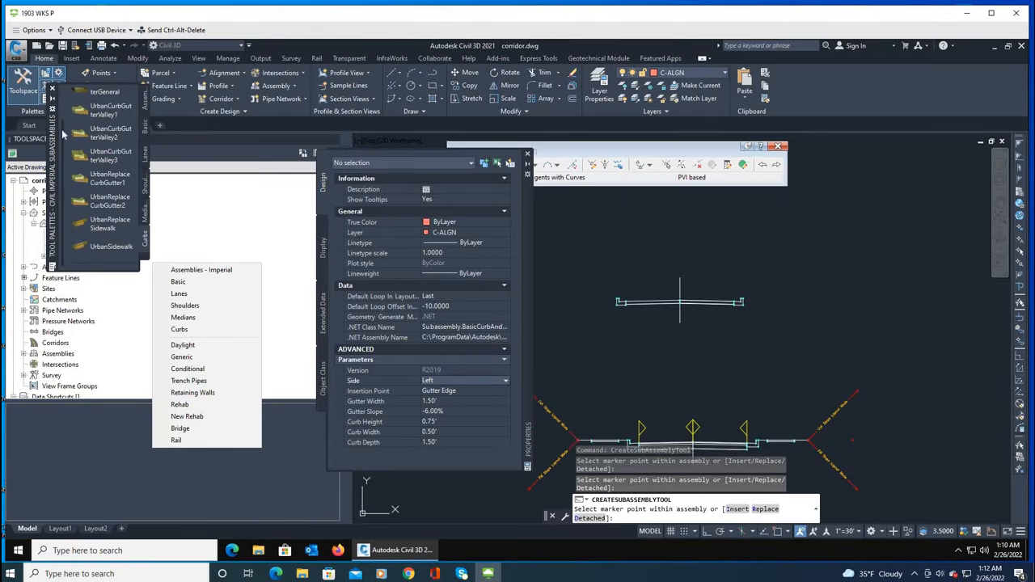
{"action": "left_click", "coordinate": [115, 250]}
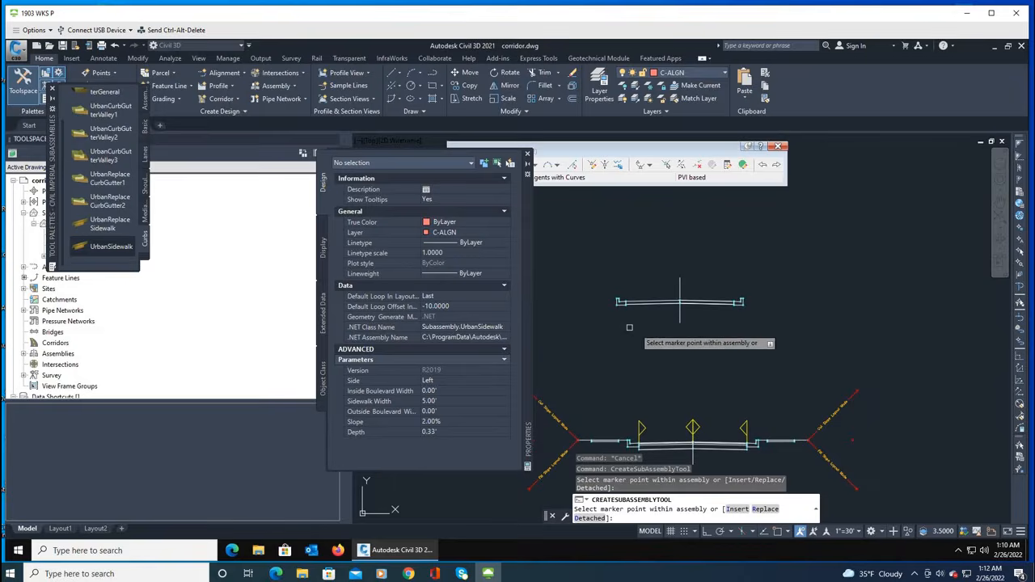
{"action": "scroll", "coordinate": [590, 306], "scroll_direction": "up", "scroll_amount": 5}
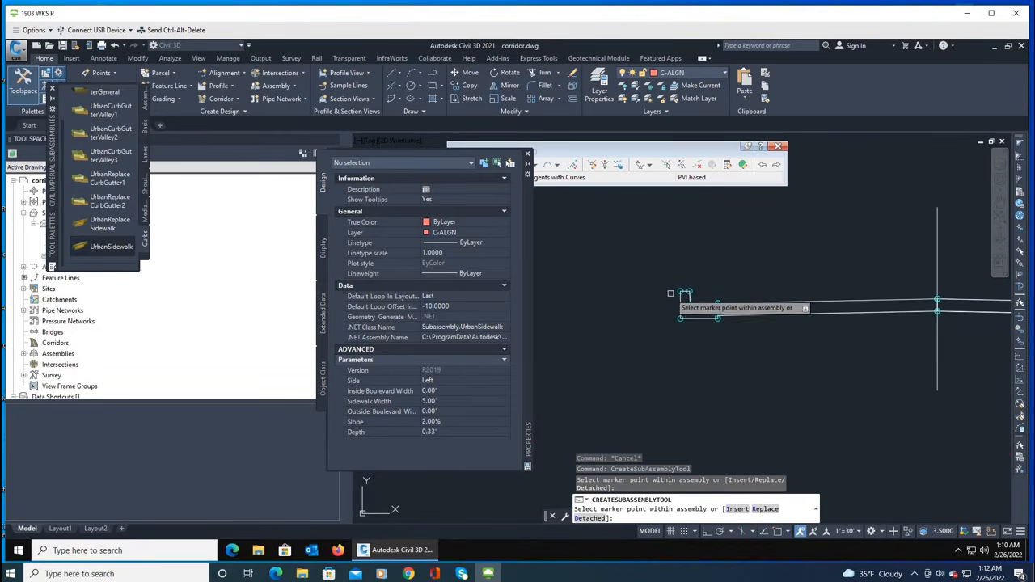
{"action": "left_click", "coordinate": [670, 293]}
{"action": "scroll", "coordinate": [542, 327], "scroll_direction": "down", "scroll_amount": 2}
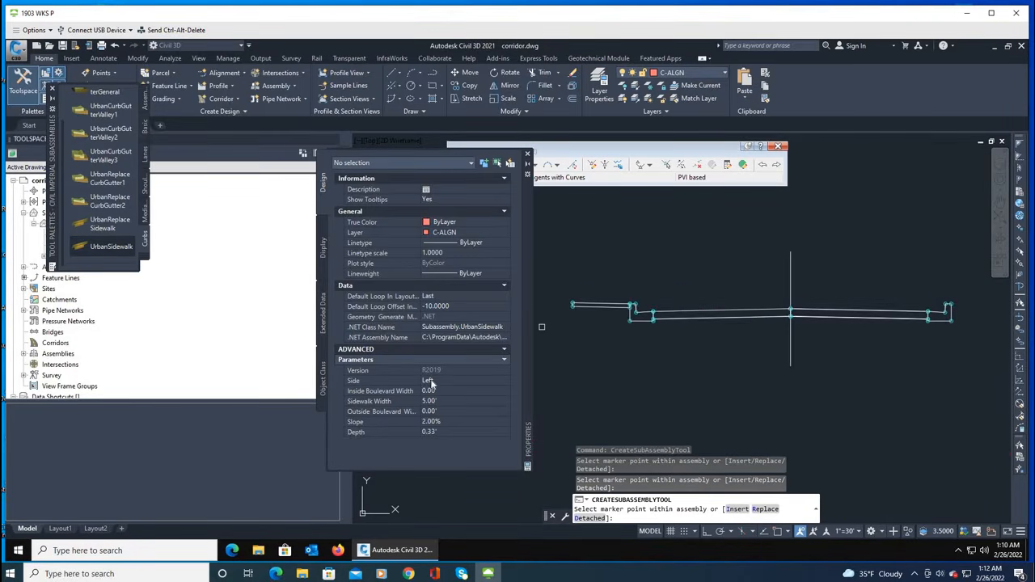
Try to attach a right-side UrbanSidewalk to the outer top marker of the right curb.
{"action": "left_click", "coordinate": [450, 380]}
{"action": "left_click", "coordinate": [452, 392]}
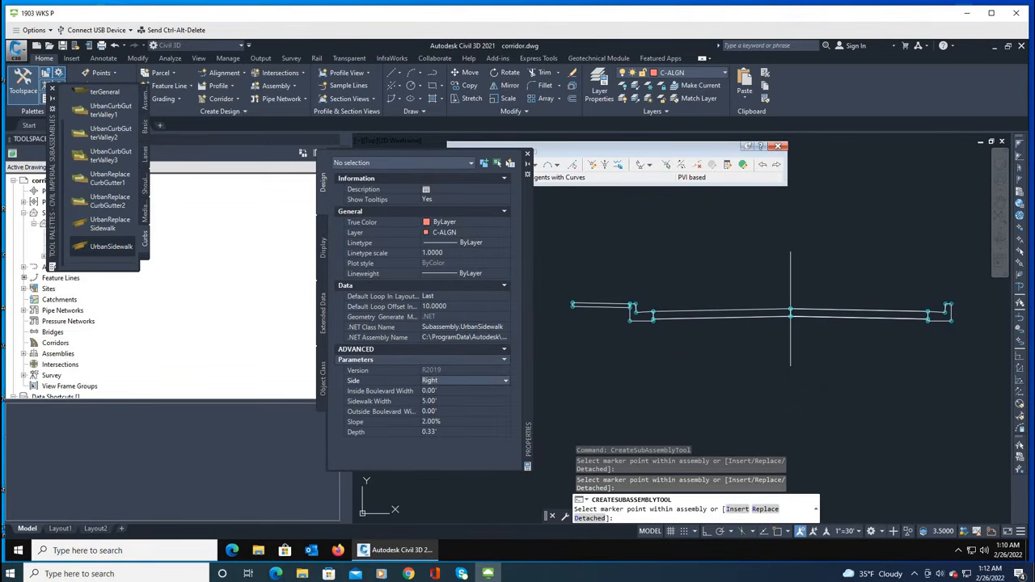
{"action": "scroll", "coordinate": [993, 297], "scroll_direction": "up", "scroll_amount": 2}
{"action": "scroll", "coordinate": [889, 323], "scroll_direction": "up", "scroll_amount": 3}
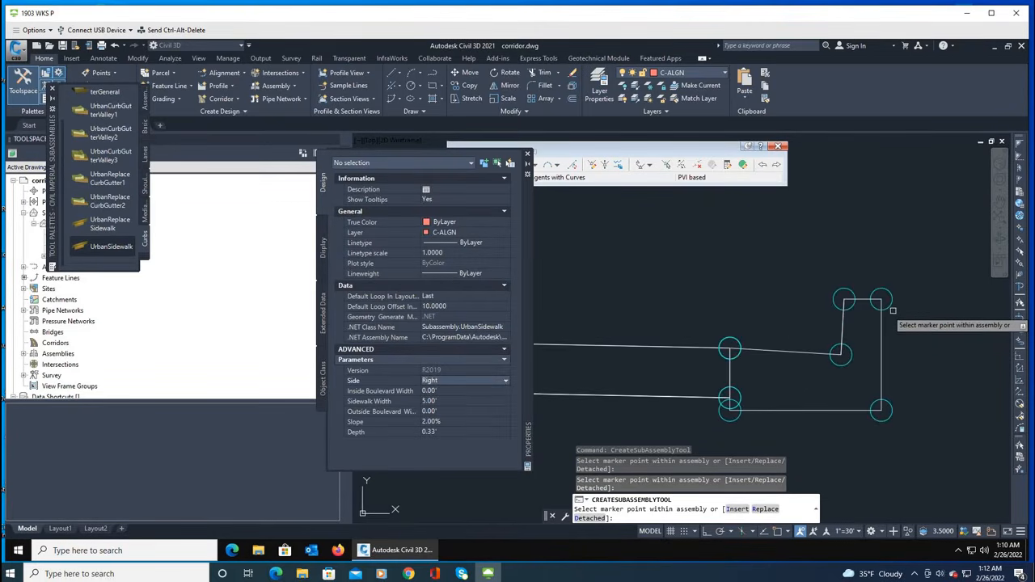
{"action": "left_click", "coordinate": [889, 299]}
{"action": "key", "text": "Escape"}
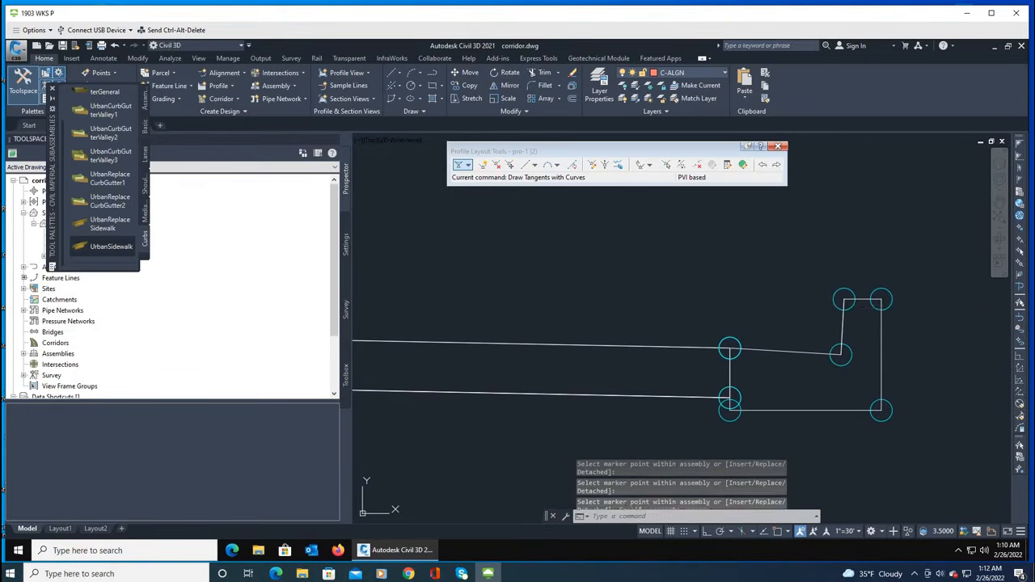
{"action": "left_click", "coordinate": [875, 300]}
{"action": "key", "text": "Escape"}
{"action": "scroll", "coordinate": [637, 251], "scroll_direction": "down", "scroll_amount": 2}
{"action": "scroll", "coordinate": [644, 260], "scroll_direction": "down", "scroll_amount": 2}
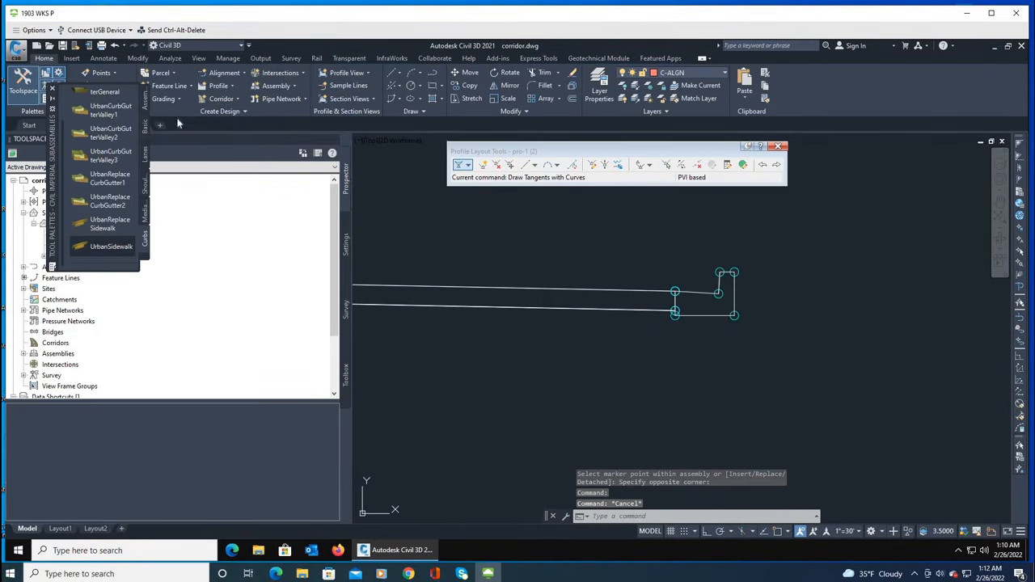
Restart the UrbanSidewalk subassembly with its side set to Right and attach it, 5.00' wide, to the right curb's outer top marker.
{"action": "left_click", "coordinate": [101, 247]}
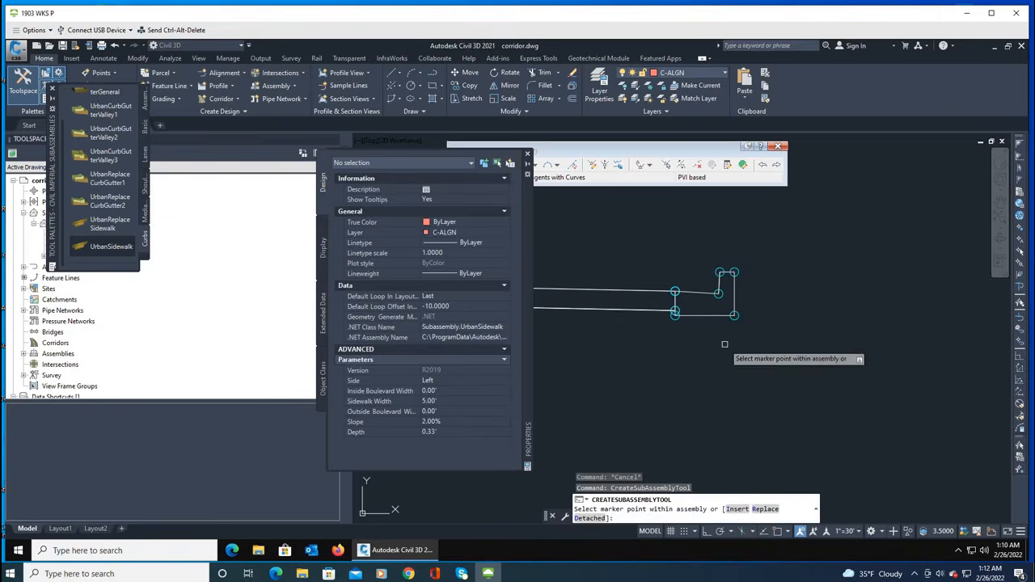
{"action": "left_click", "coordinate": [449, 379]}
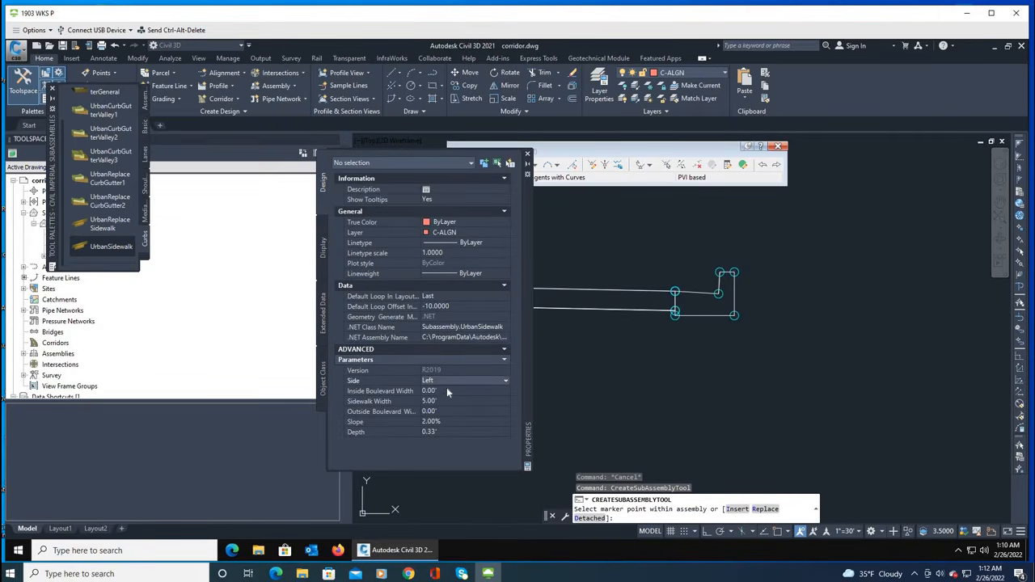
{"action": "left_click", "coordinate": [466, 379]}
{"action": "left_click", "coordinate": [442, 401]}
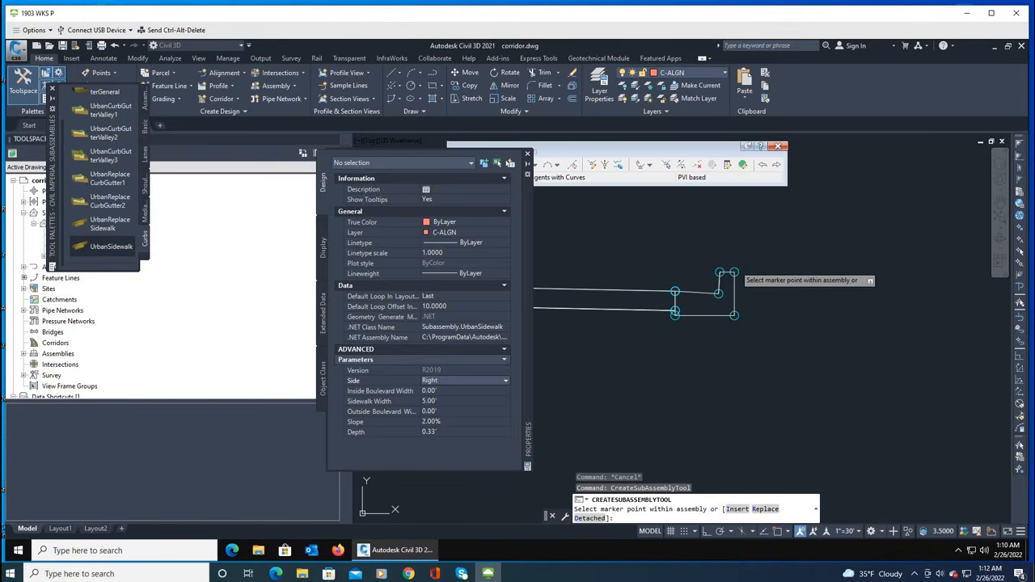
{"action": "scroll", "coordinate": [776, 299], "scroll_direction": "down", "scroll_amount": 4}
{"action": "key", "text": "Escape"}
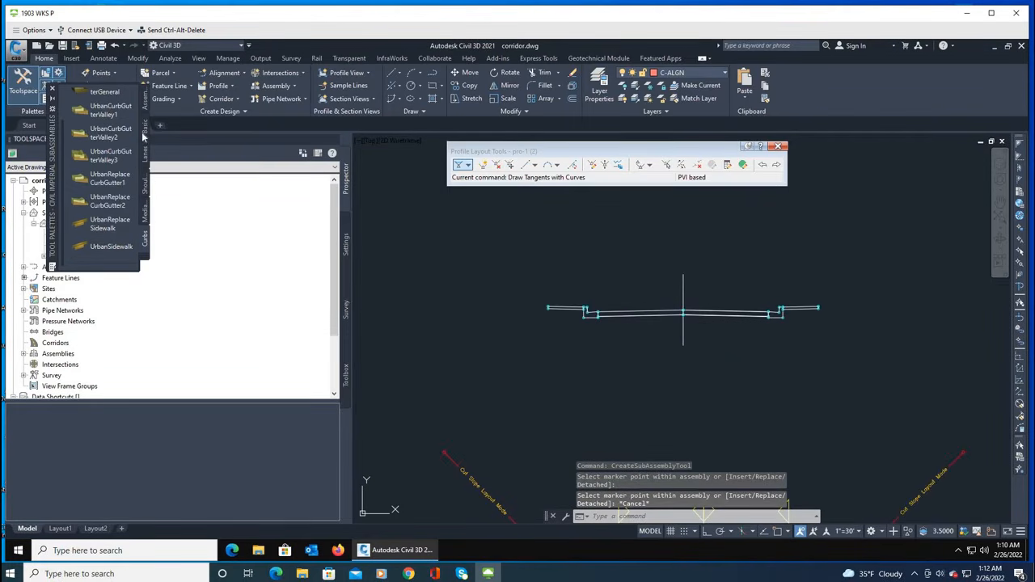
Attach a right-side DaylightMultiIntercept with 4.00:1 cut and fill slopes to the outer top marker of the se-1 right sidewalk.
{"action": "left_click", "coordinate": [149, 261]}
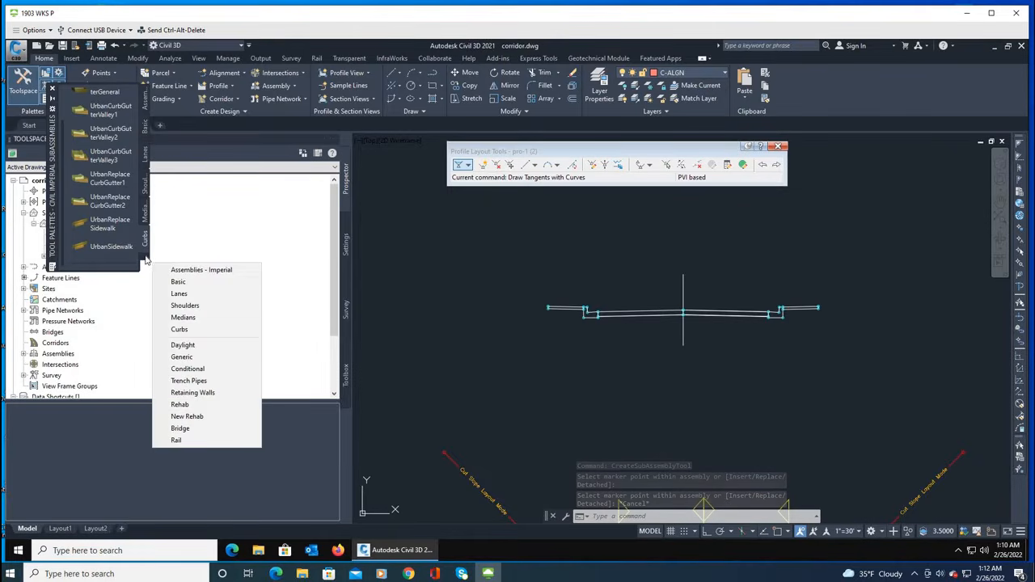
{"action": "left_click", "coordinate": [196, 346]}
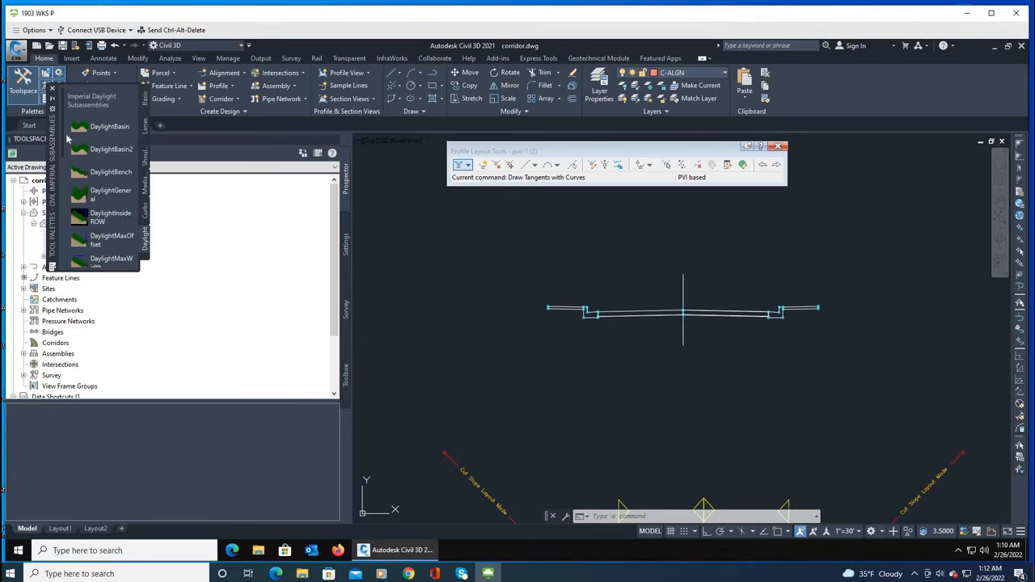
{"action": "left_click_drag", "start_coordinate": [63, 132], "coordinate": [61, 186]}
{"action": "left_click", "coordinate": [107, 153]}
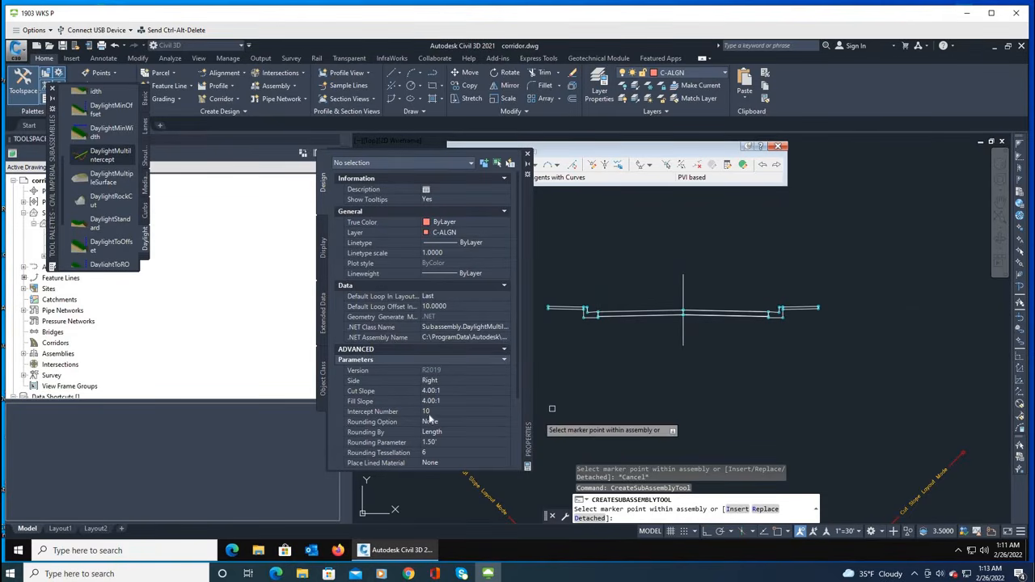
{"action": "scroll", "coordinate": [846, 305], "scroll_direction": "up", "scroll_amount": 5}
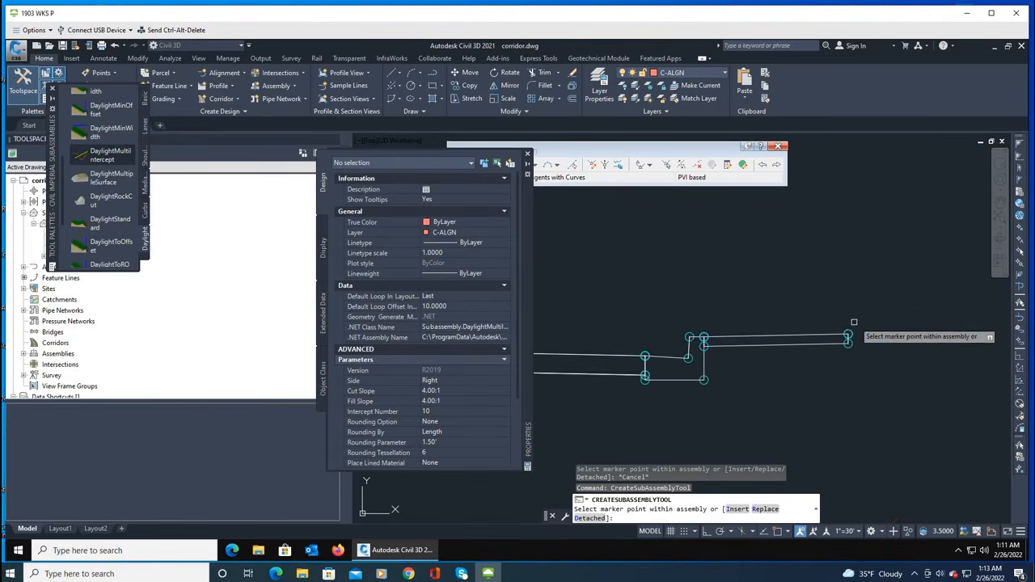
{"action": "scroll", "coordinate": [853, 322], "scroll_direction": "down", "scroll_amount": 5}
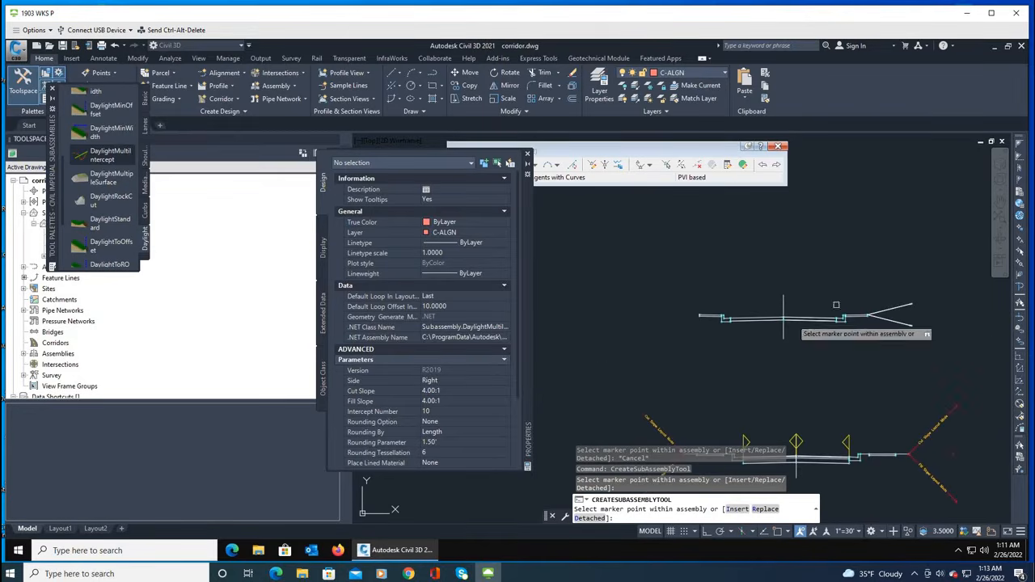
Switch the DaylightMultiIntercept side to Left and attach it to the outer top marker of the left sidewalk.
{"action": "left_click", "coordinate": [470, 379]}
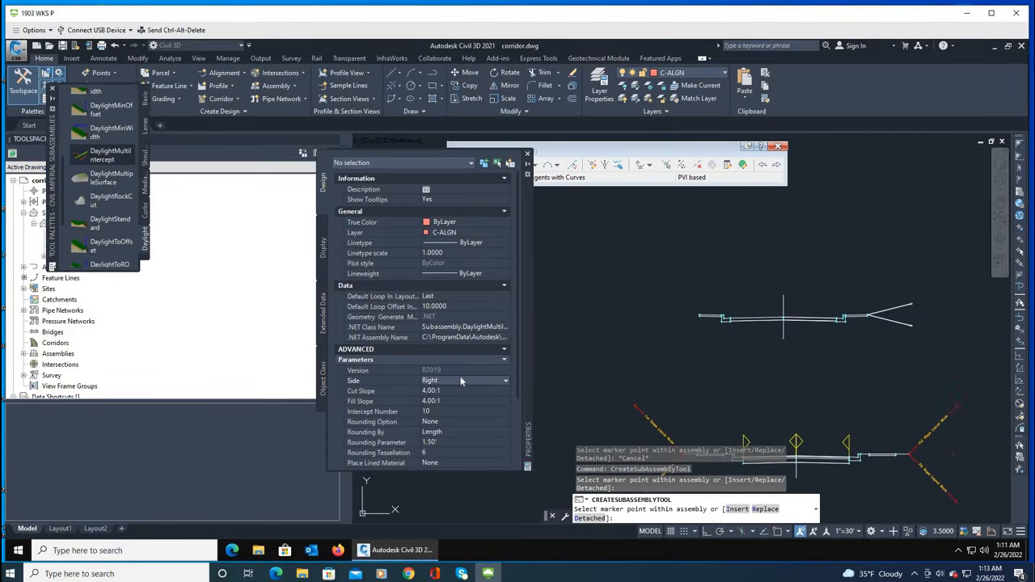
{"action": "left_click", "coordinate": [461, 381]}
{"action": "left_click", "coordinate": [445, 402]}
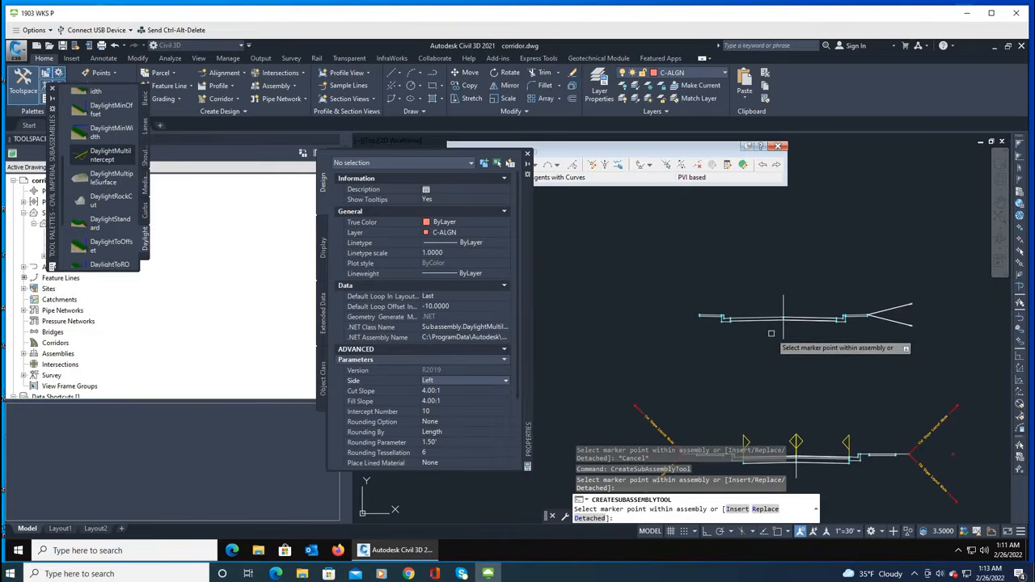
{"action": "scroll", "coordinate": [771, 332], "scroll_direction": "up", "scroll_amount": 3}
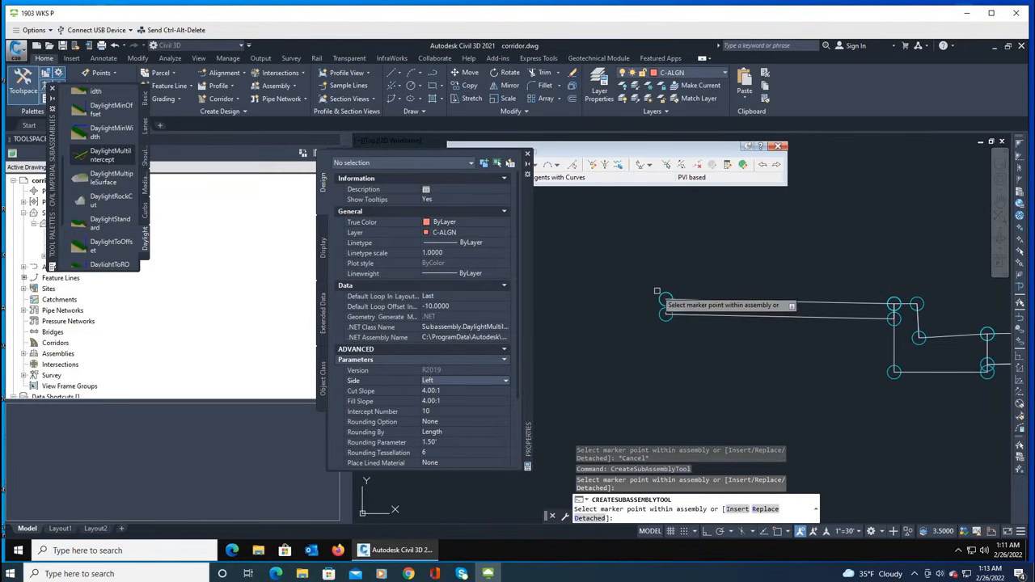
{"action": "left_click", "coordinate": [663, 297]}
{"action": "scroll", "coordinate": [700, 328], "scroll_direction": "down", "scroll_amount": 5}
{"action": "key", "text": "Escape"}
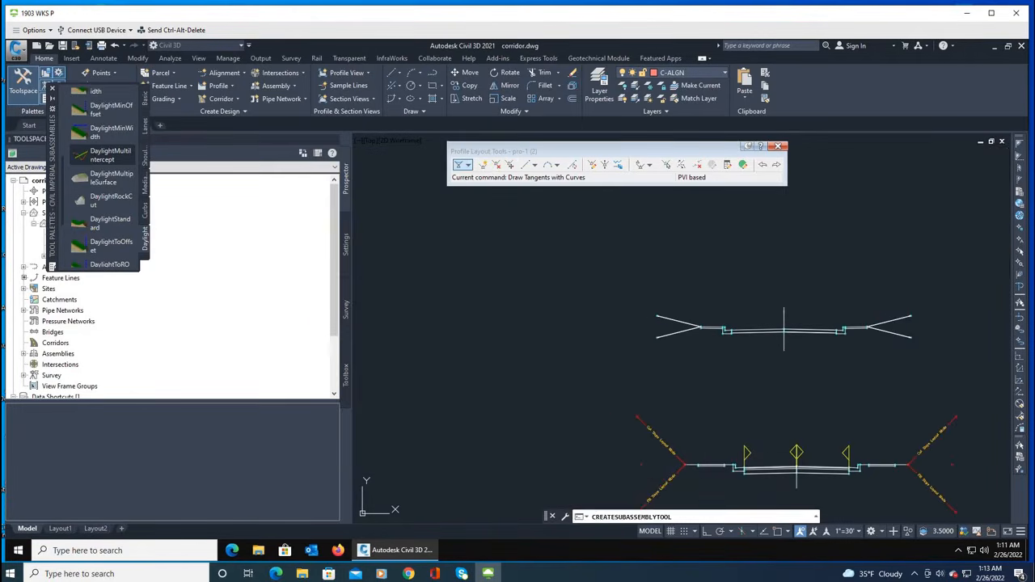
Start a new corridor named c-1 with alignment a-1 and profile pro-1 as its baseline.
{"action": "scroll", "coordinate": [598, 253], "scroll_direction": "down", "scroll_amount": 2}
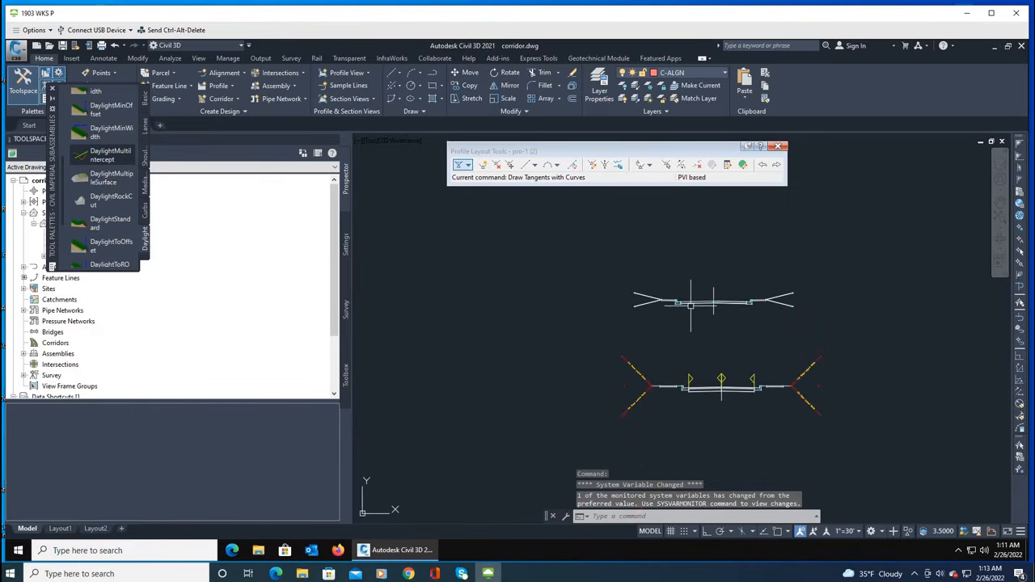
{"action": "scroll", "coordinate": [690, 306], "scroll_direction": "down", "scroll_amount": 3}
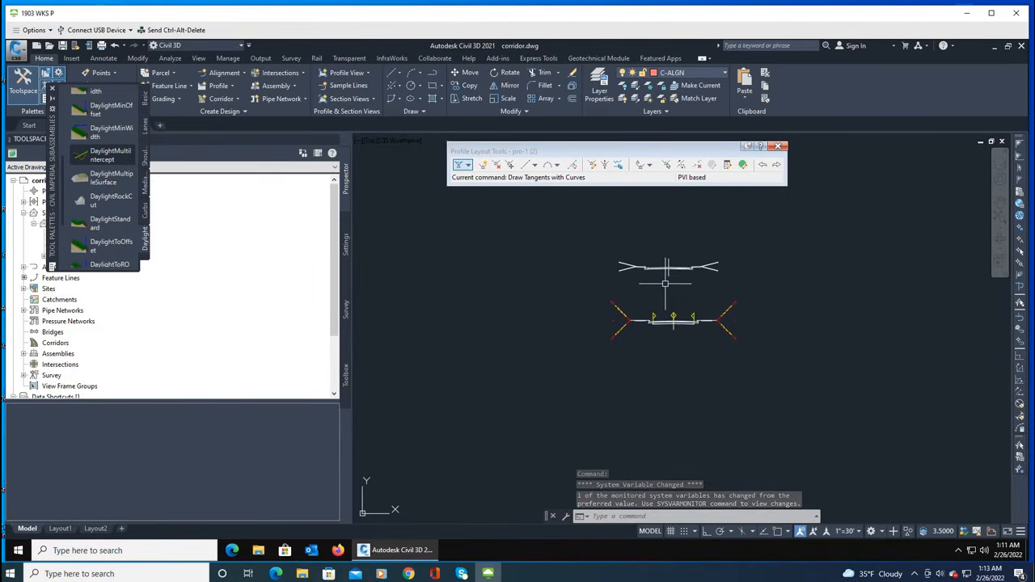
{"action": "scroll", "coordinate": [664, 283], "scroll_direction": "down", "scroll_amount": 4}
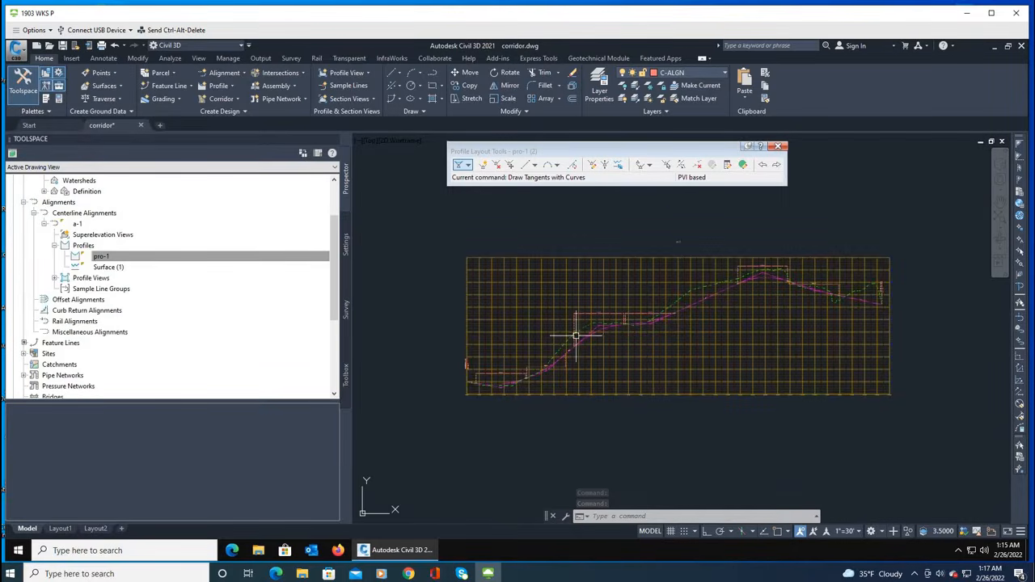
{"action": "scroll", "coordinate": [576, 335], "scroll_direction": "down", "scroll_amount": 6}
{"action": "scroll", "coordinate": [497, 342], "scroll_direction": "up", "scroll_amount": 4}
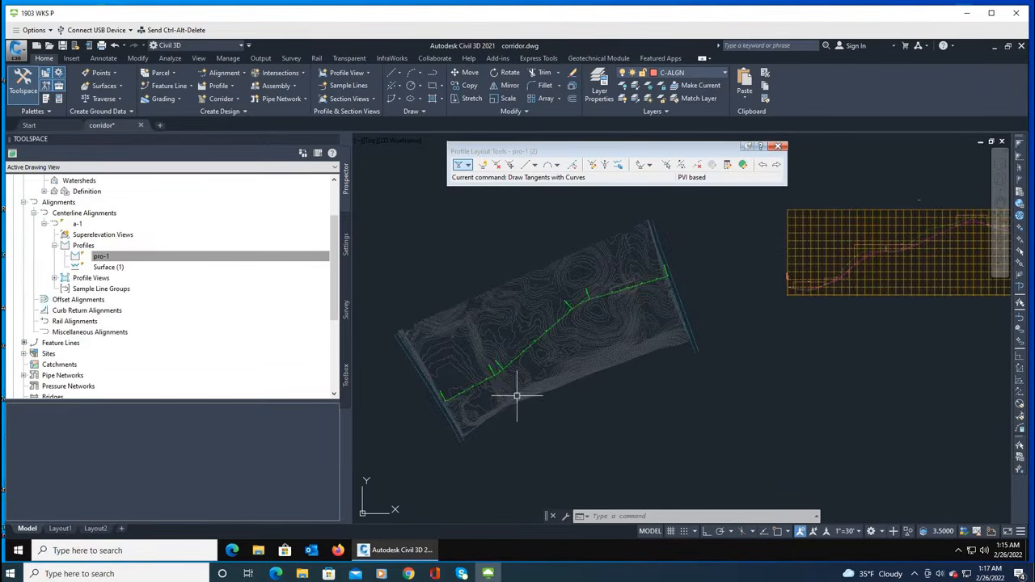
{"action": "left_click", "coordinate": [239, 99]}
{"action": "left_click", "coordinate": [234, 115]}
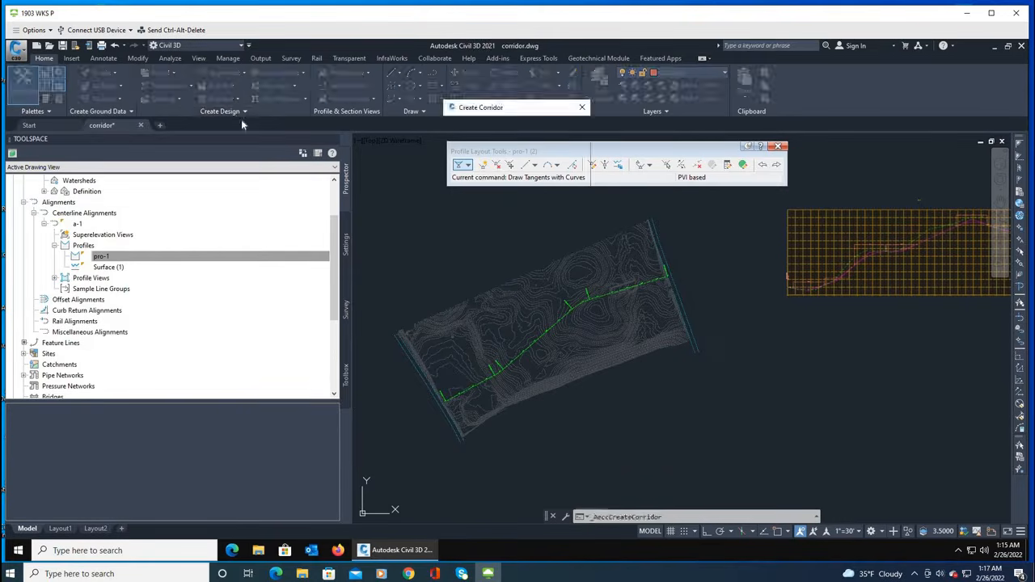
{"action": "type", "text": "c-1"}
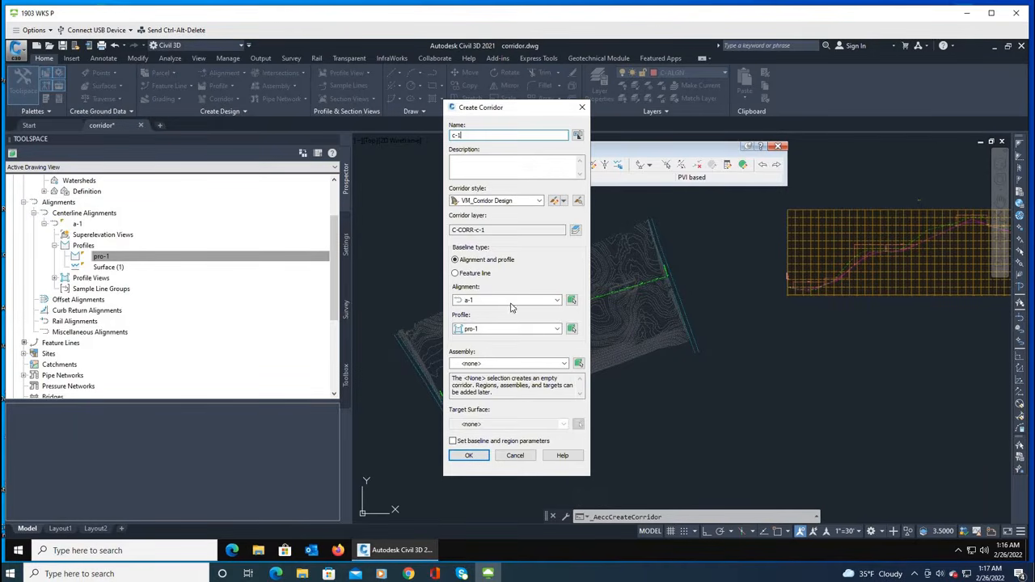
{"action": "left_click", "coordinate": [556, 300]}
{"action": "left_click", "coordinate": [557, 311]}
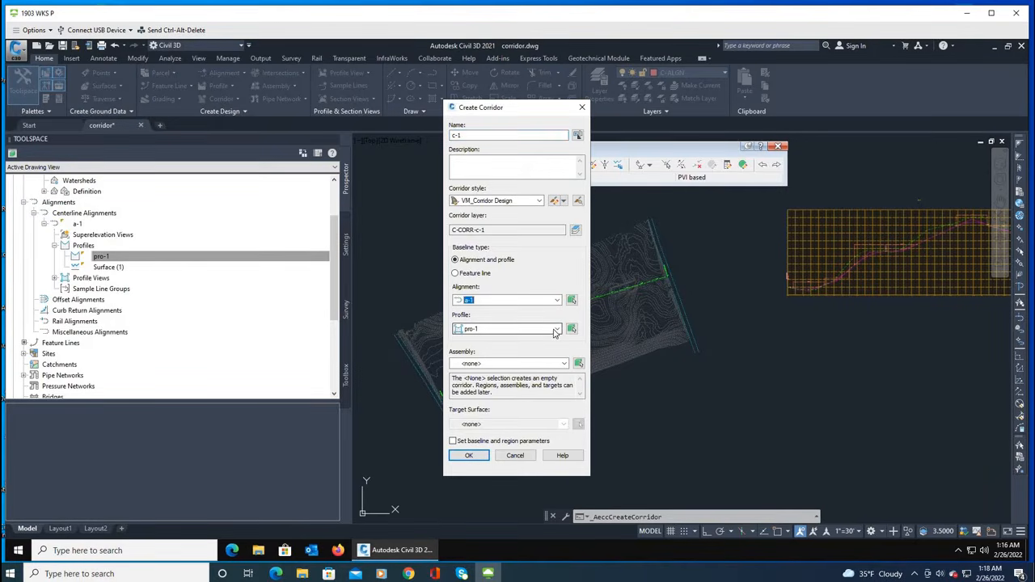
{"action": "left_click", "coordinate": [556, 329]}
{"action": "left_click", "coordinate": [556, 329]}
Assign Basic Assembly and target surface EG to corridor c-1, accept the baseline and region parameters, and rebuild it.
{"action": "left_click", "coordinate": [564, 367]}
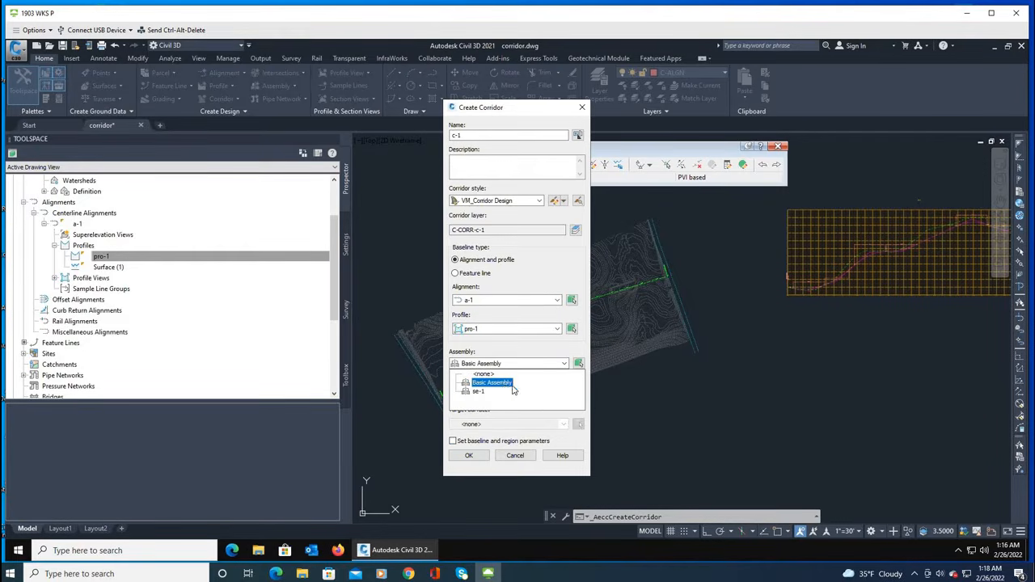
{"action": "left_click", "coordinate": [491, 383]}
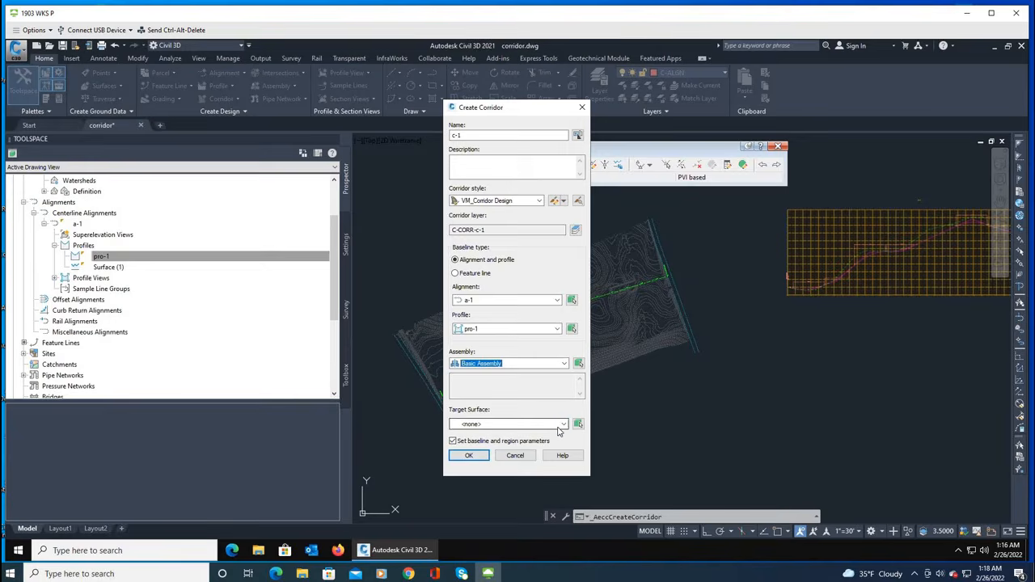
{"action": "left_click", "coordinate": [563, 425]}
{"action": "left_click", "coordinate": [477, 443]}
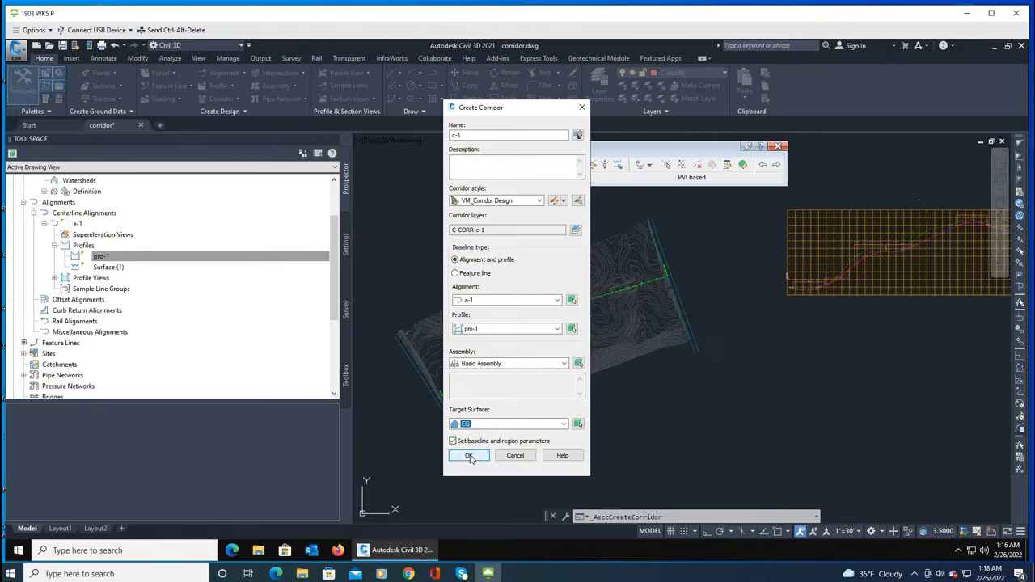
{"action": "left_click", "coordinate": [469, 456]}
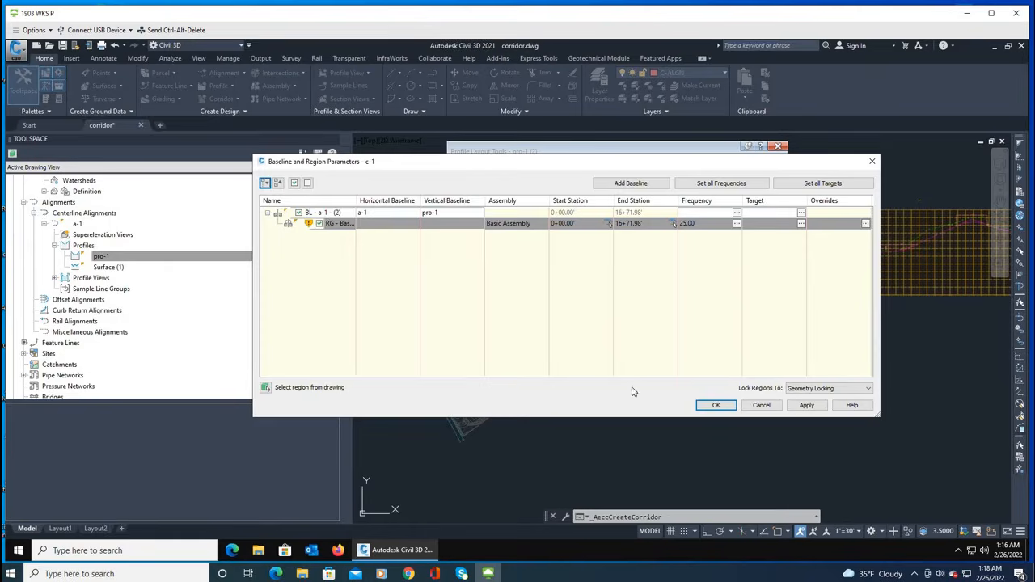
{"action": "left_click", "coordinate": [717, 406]}
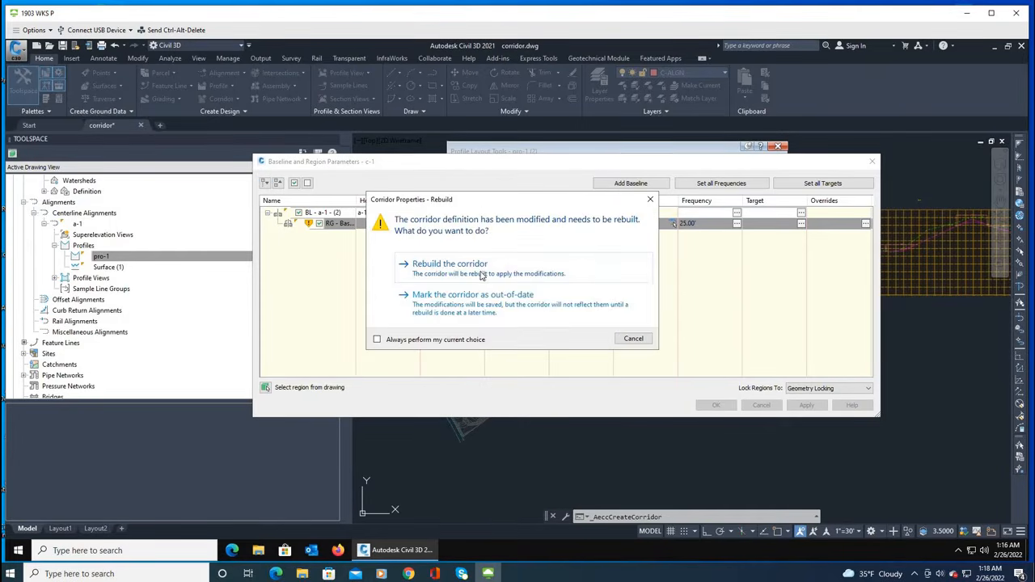
{"action": "left_click", "coordinate": [450, 265]}
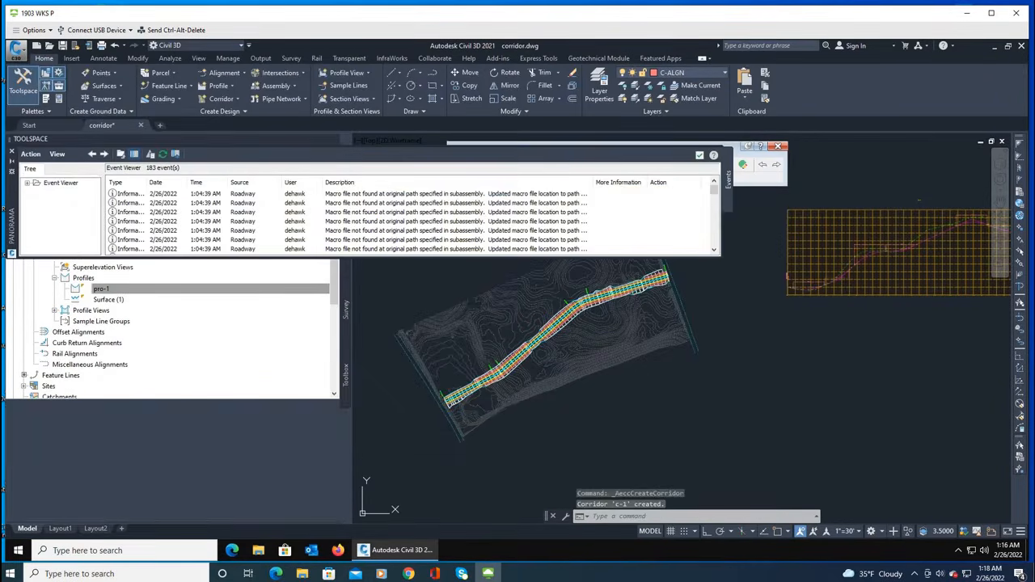
Open the corridor surface settings of c-1 in the plan view and create a new corridor surface.
{"action": "scroll", "coordinate": [490, 368], "scroll_direction": "up", "scroll_amount": 4}
{"action": "scroll", "coordinate": [528, 329], "scroll_direction": "down", "scroll_amount": 4}
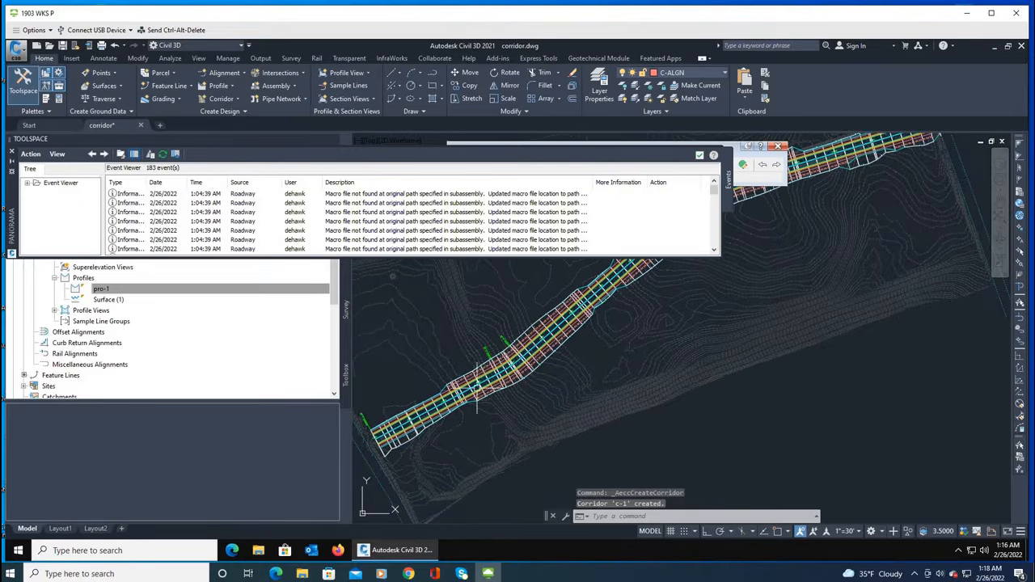
{"action": "scroll", "coordinate": [528, 328], "scroll_direction": "up", "scroll_amount": 5}
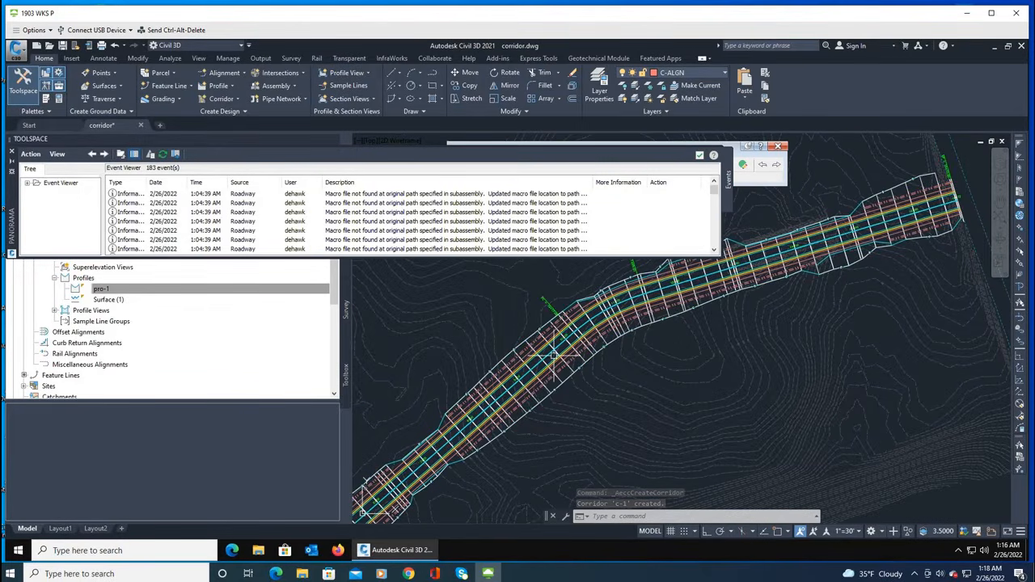
{"action": "scroll", "coordinate": [497, 300], "scroll_direction": "down", "scroll_amount": 5}
{"action": "scroll", "coordinate": [507, 304], "scroll_direction": "up", "scroll_amount": 4}
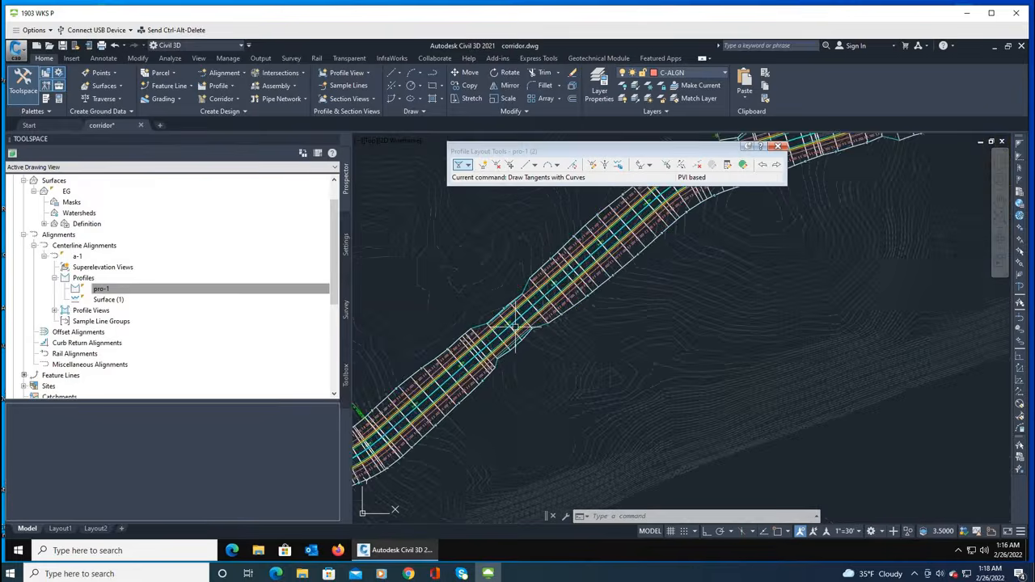
{"action": "scroll", "coordinate": [517, 303], "scroll_direction": "up", "scroll_amount": 1}
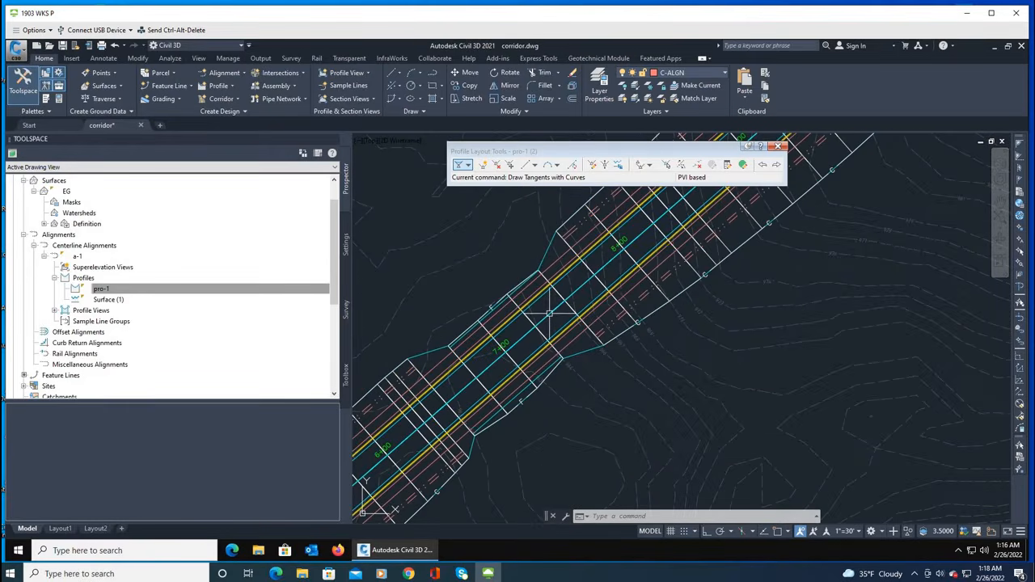
{"action": "left_click", "coordinate": [549, 312]}
{"action": "right_click", "coordinate": [551, 316]}
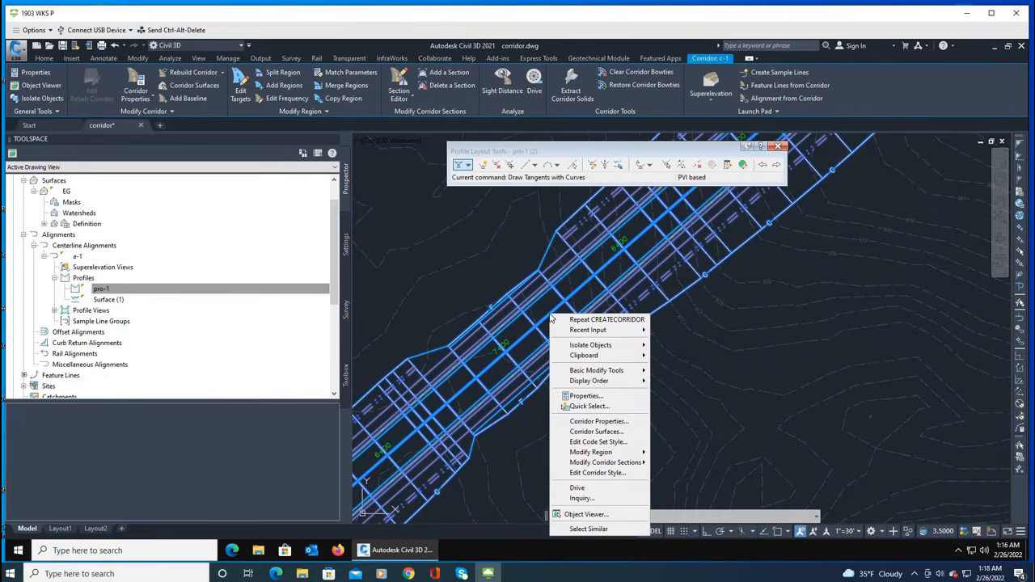
{"action": "left_click", "coordinate": [603, 432]}
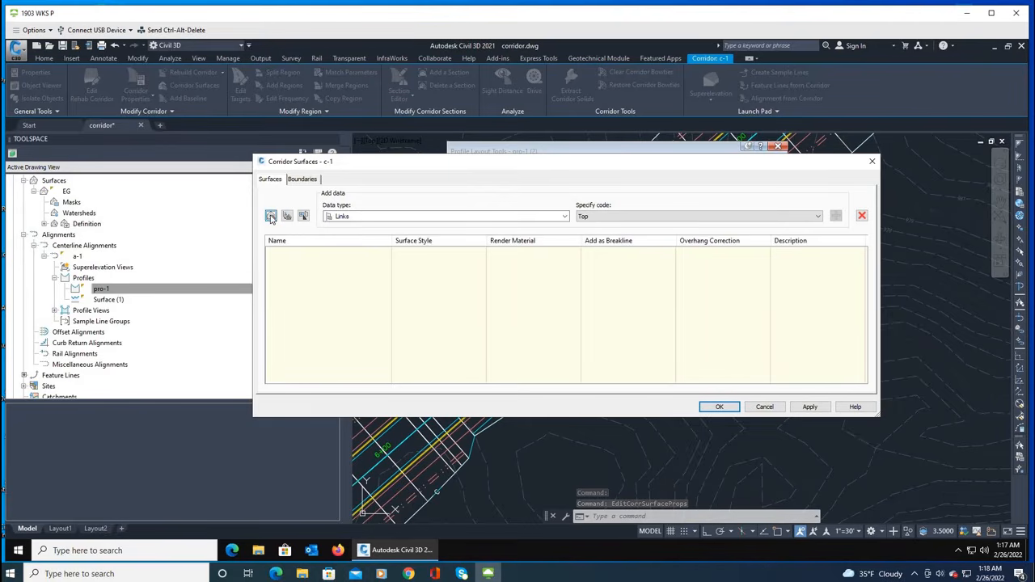
{"action": "left_click", "coordinate": [271, 217]}
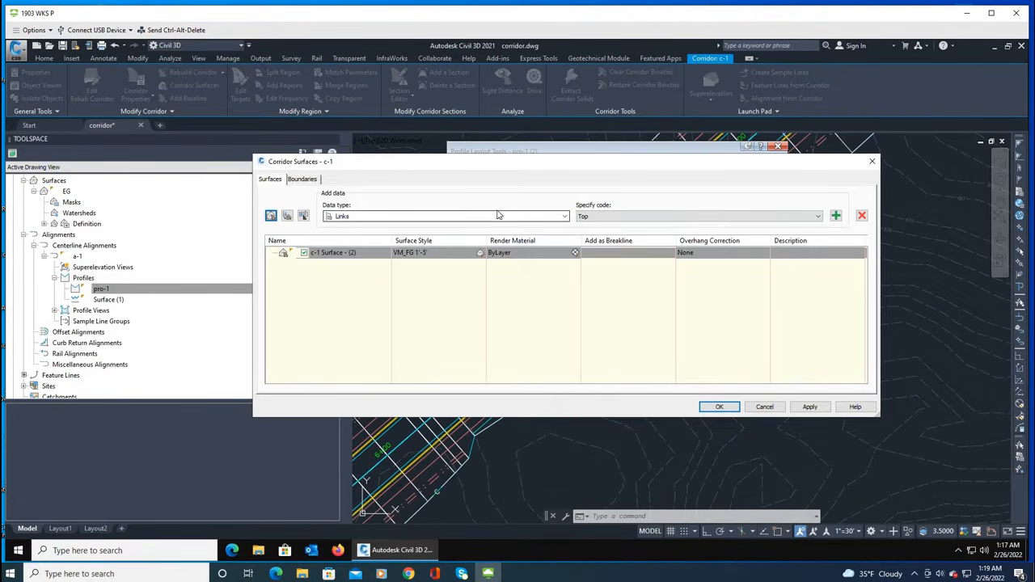
Add the Top code of data type Links to the new corridor surface.
{"action": "left_click", "coordinate": [564, 217]}
{"action": "left_click", "coordinate": [351, 234]}
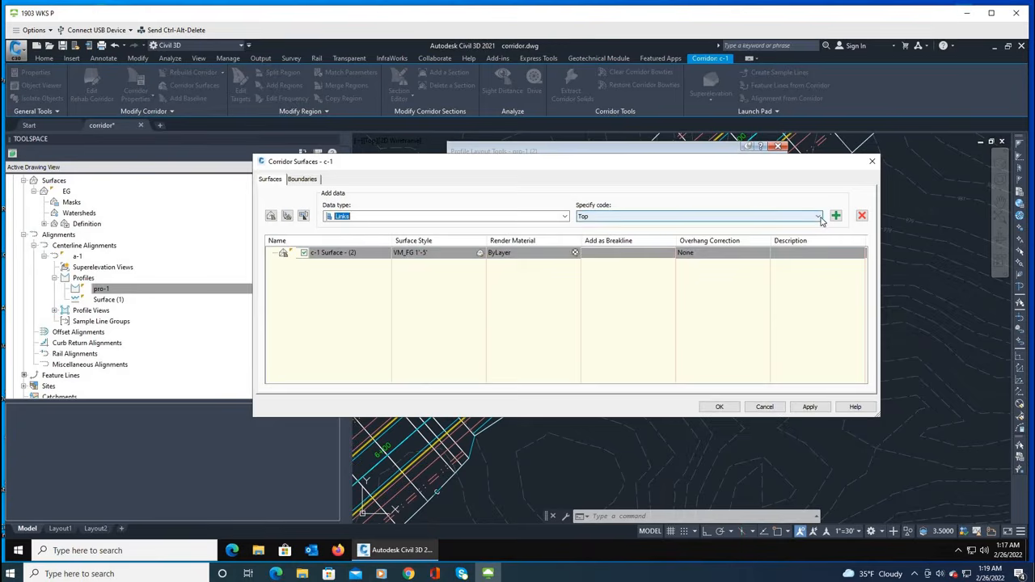
{"action": "left_click", "coordinate": [819, 217]}
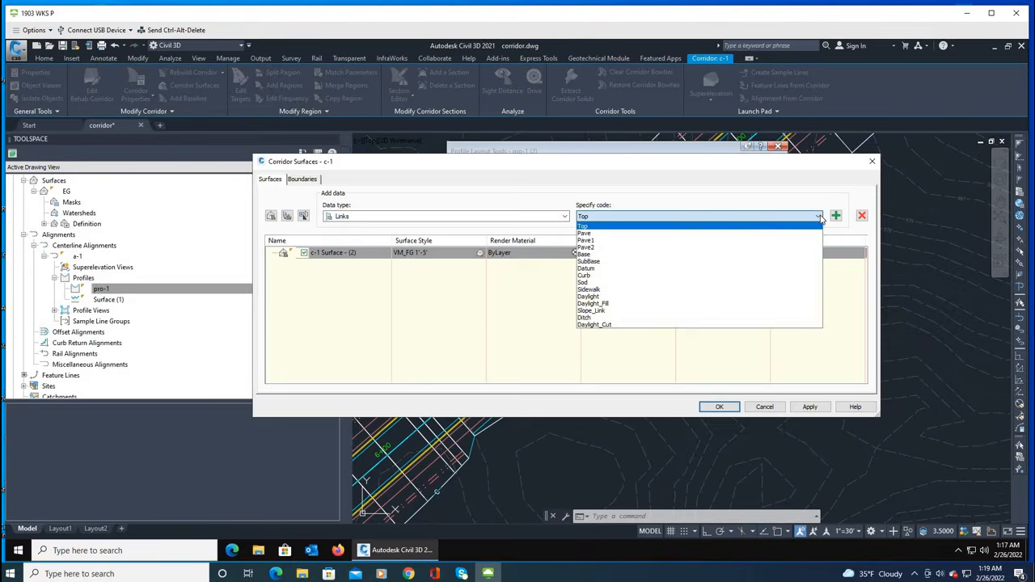
{"action": "left_click", "coordinate": [590, 228]}
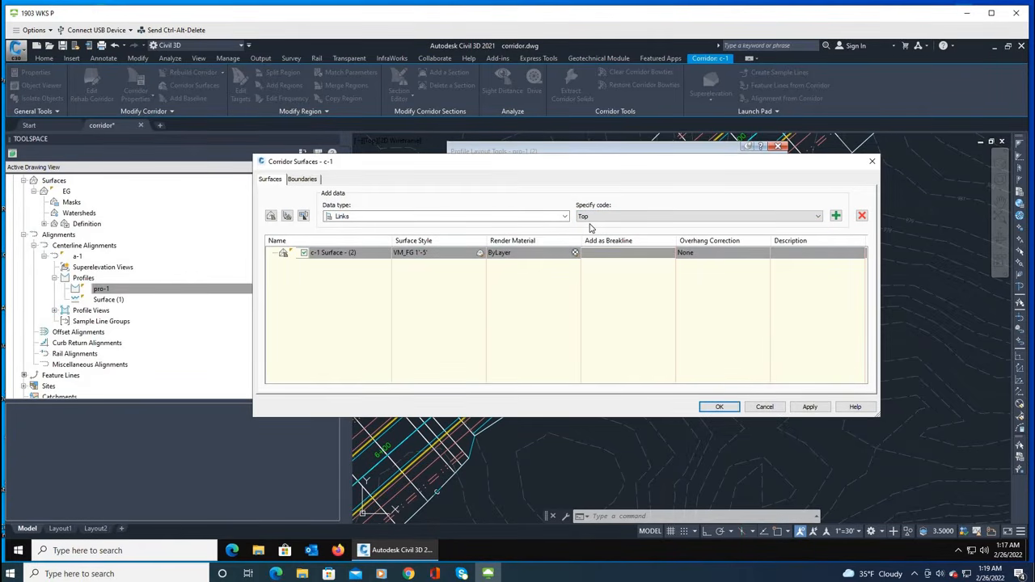
{"action": "left_click", "coordinate": [837, 217]}
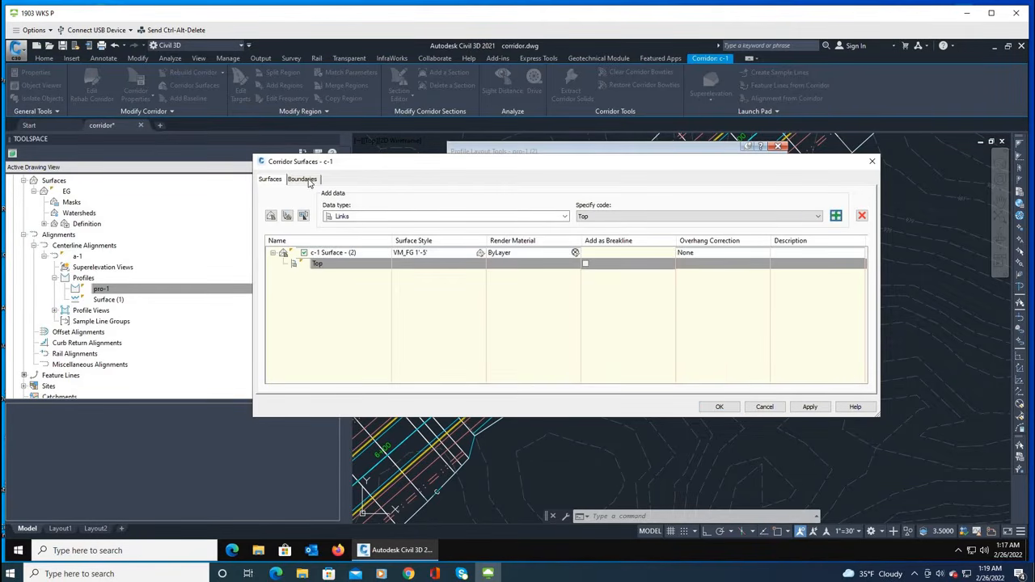
Set the corridor extents as the outer boundary of the new c-1 surface, accept the surface settings and rebuild the corridor.
{"action": "left_click", "coordinate": [304, 180]}
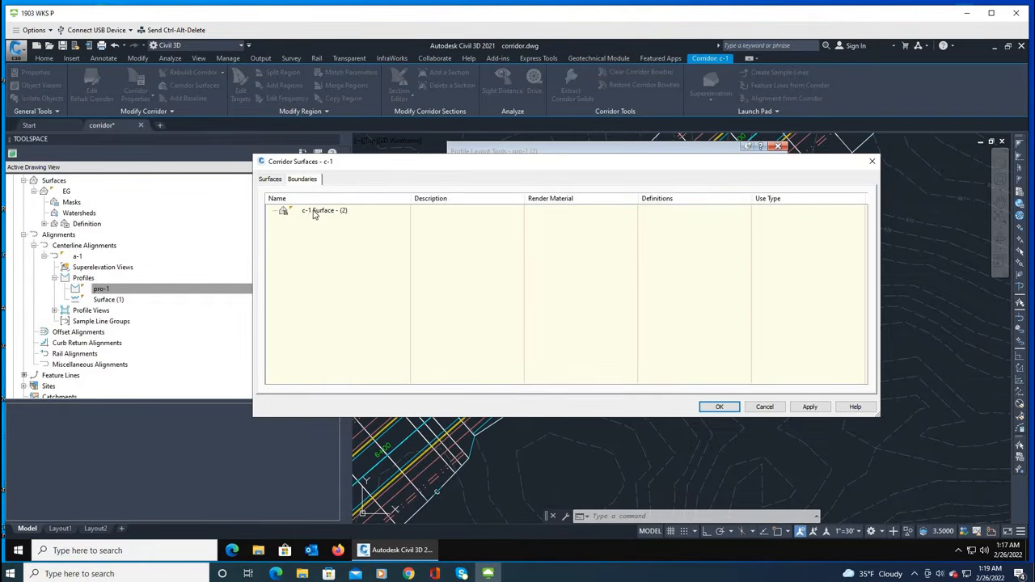
{"action": "right_click", "coordinate": [315, 215]}
{"action": "mouse_move", "coordinate": [374, 230]}
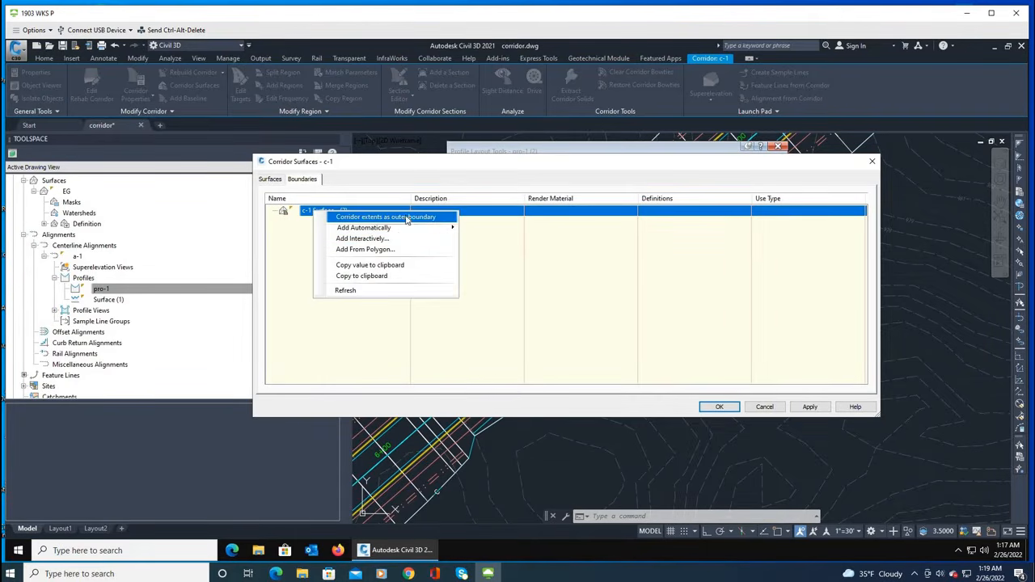
{"action": "left_click", "coordinate": [279, 181]}
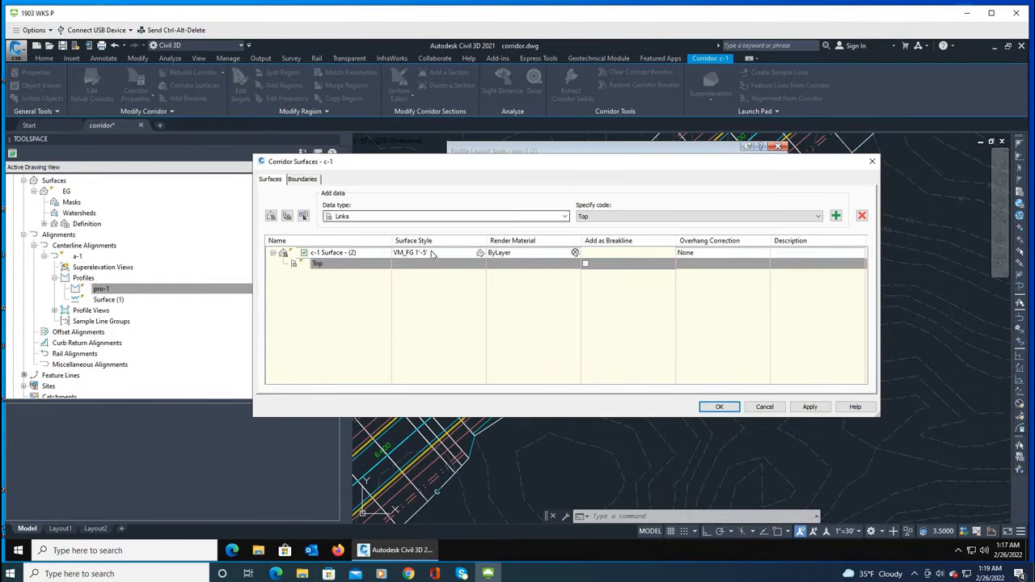
{"action": "left_click", "coordinate": [719, 408]}
{"action": "left_click", "coordinate": [490, 276]}
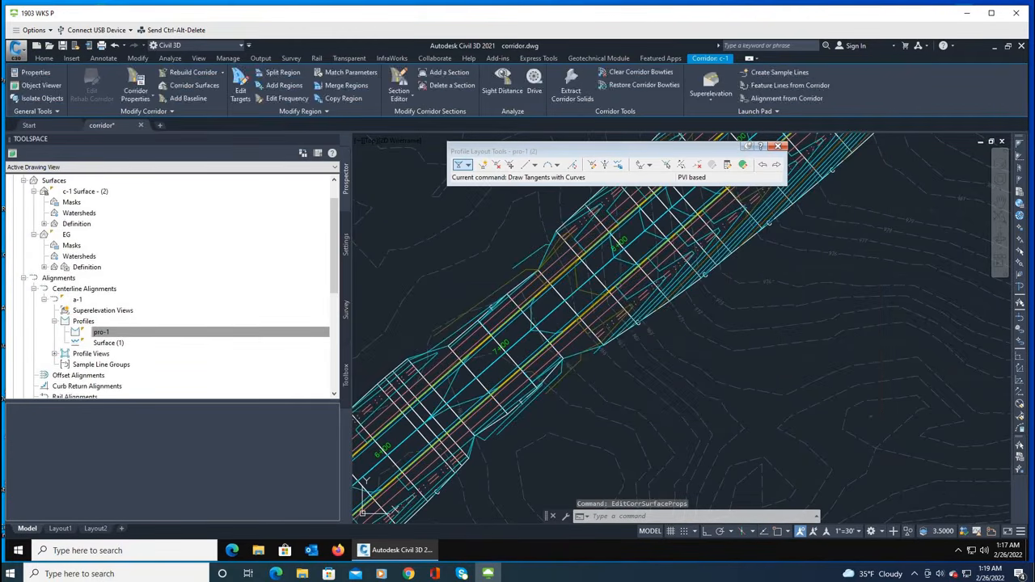
Bring the whole corridor and its profile view into sight and open the Volumes Dashboard.
{"action": "scroll", "coordinate": [595, 332], "scroll_direction": "down", "scroll_amount": 6}
{"action": "scroll", "coordinate": [668, 285], "scroll_direction": "up", "scroll_amount": 8}
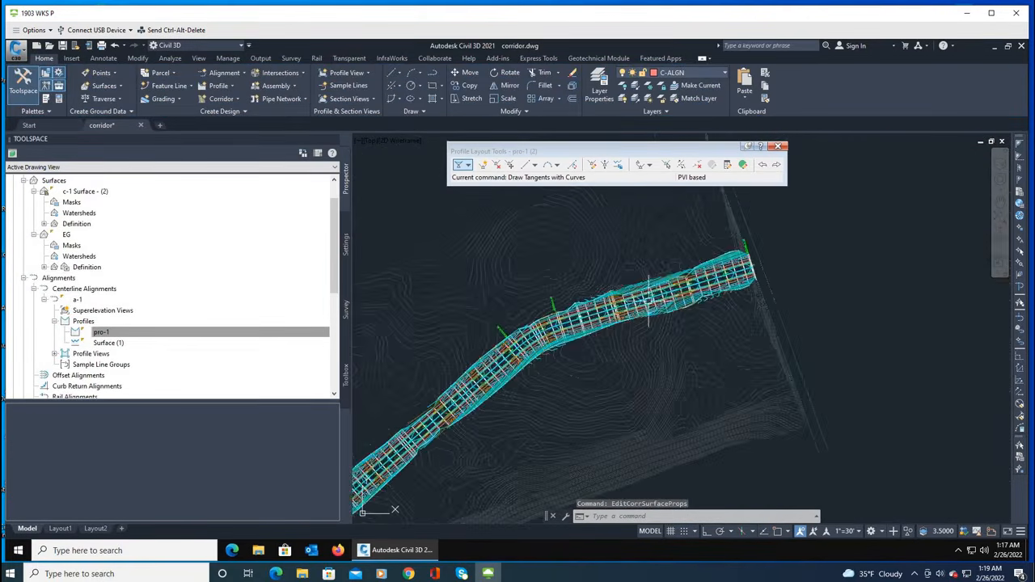
{"action": "scroll", "coordinate": [670, 280], "scroll_direction": "down", "scroll_amount": 6}
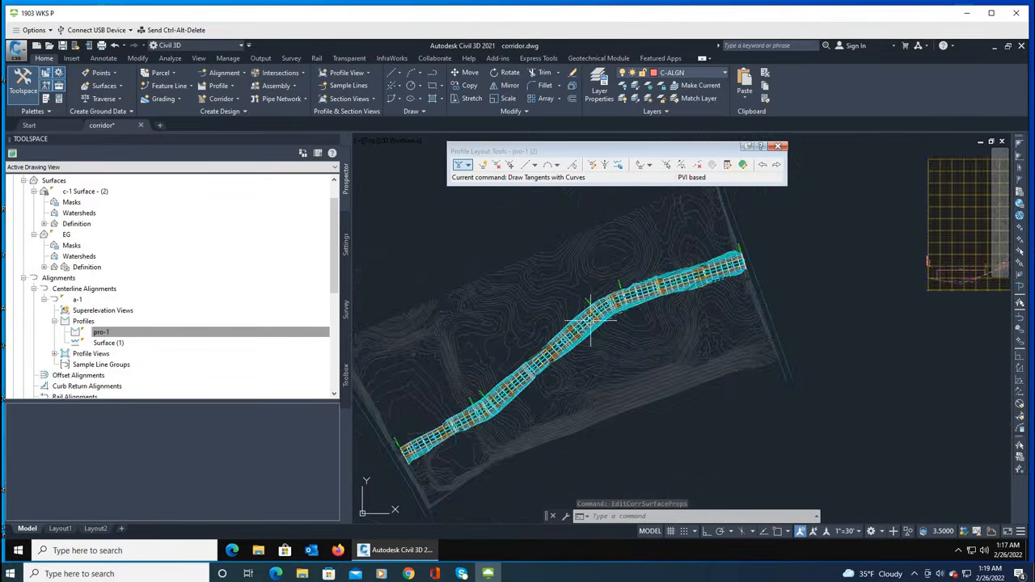
{"action": "scroll", "coordinate": [556, 356], "scroll_direction": "up", "scroll_amount": 3}
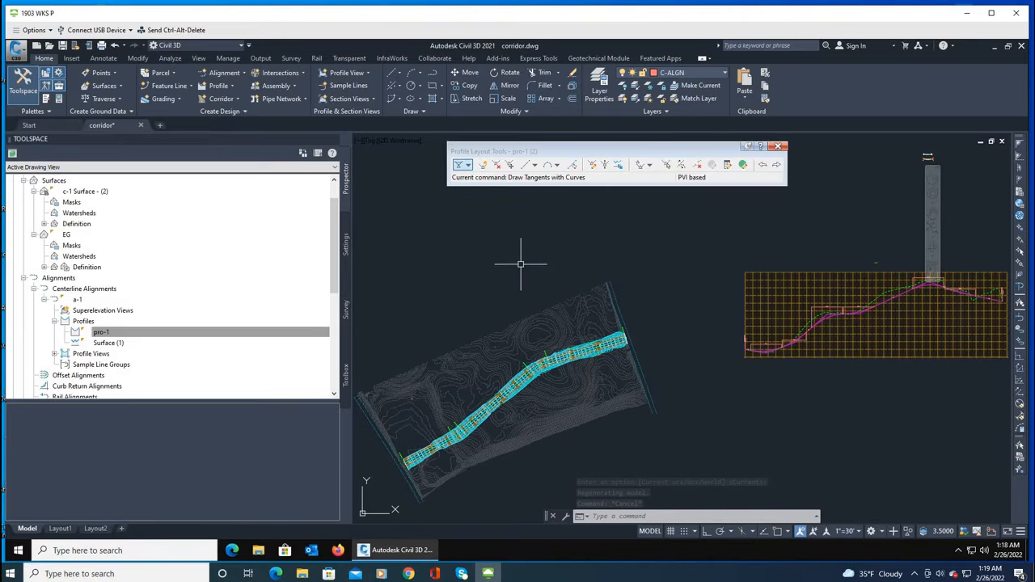
{"action": "left_click", "coordinate": [169, 58]}
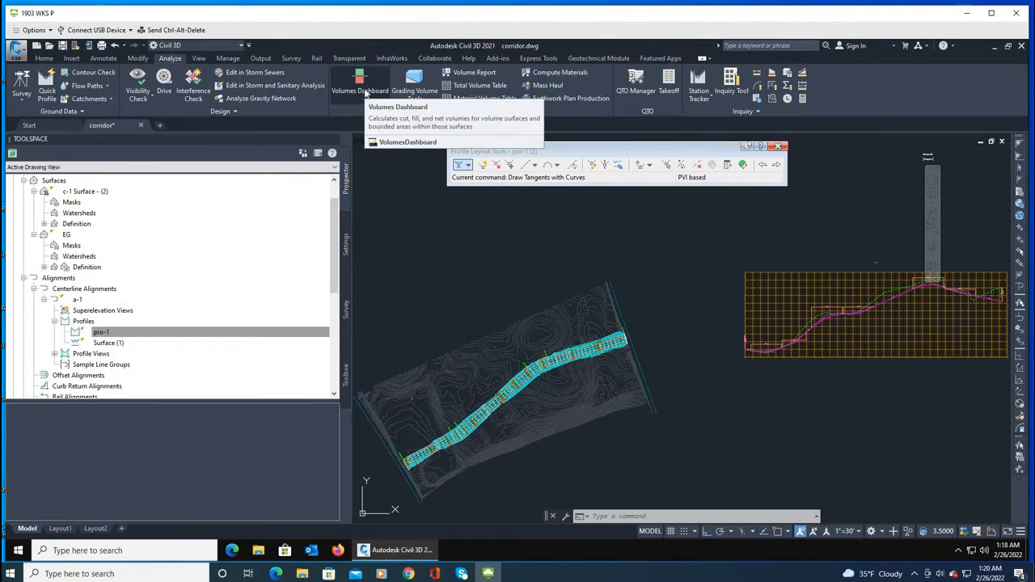
{"action": "left_click", "coordinate": [365, 94]}
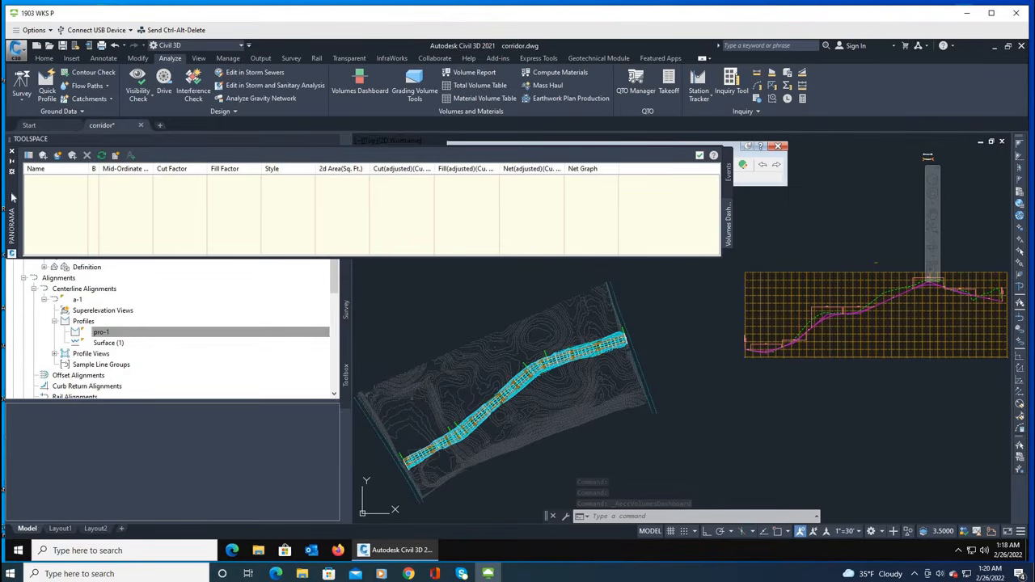
Start a new TIN volume surface from the volumes dashboard and name it vol-1.
{"action": "left_click_drag", "start_coordinate": [12, 198], "coordinate": [161, 218]}
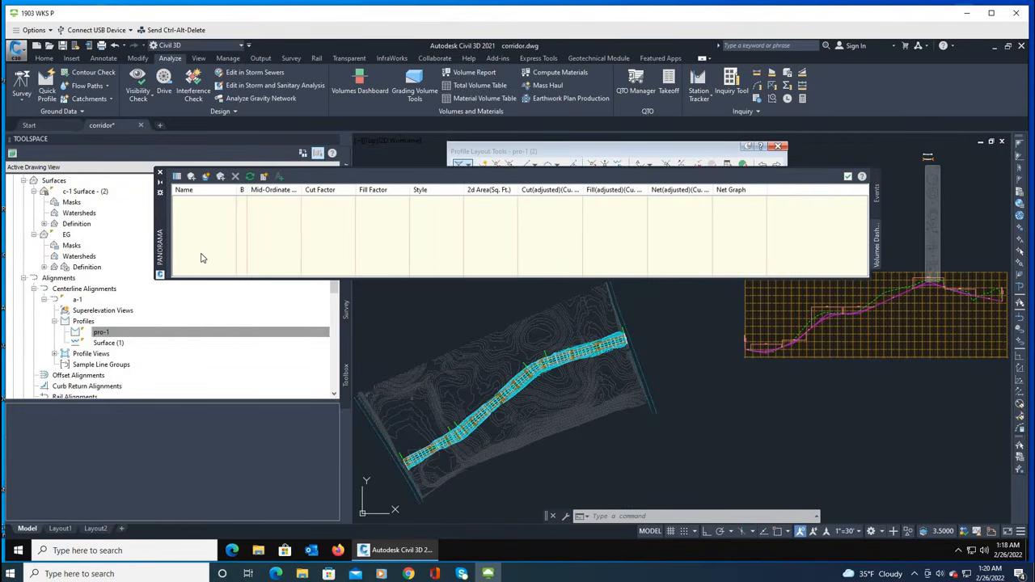
{"action": "left_click", "coordinate": [206, 177]}
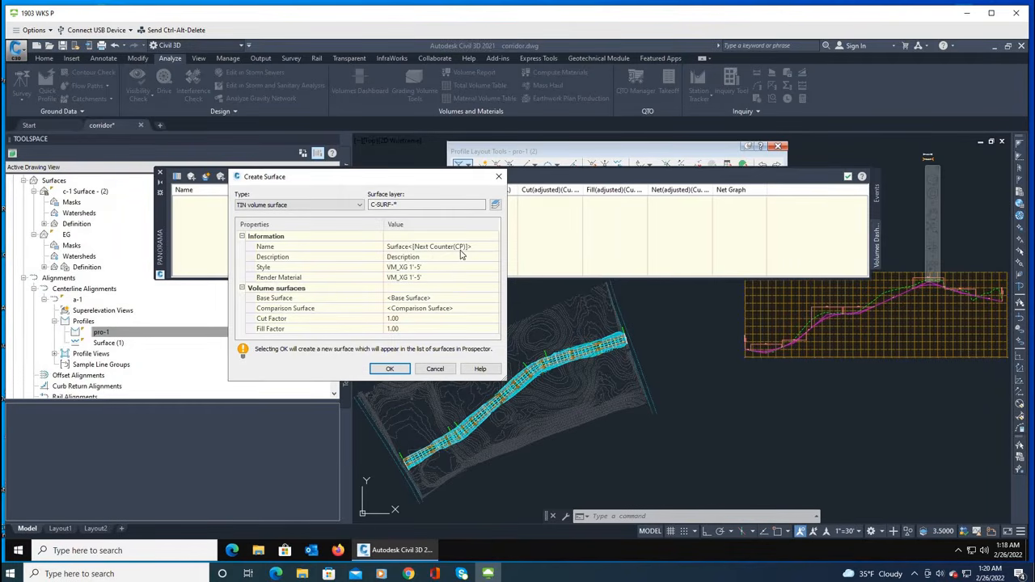
{"action": "left_click", "coordinate": [475, 248]}
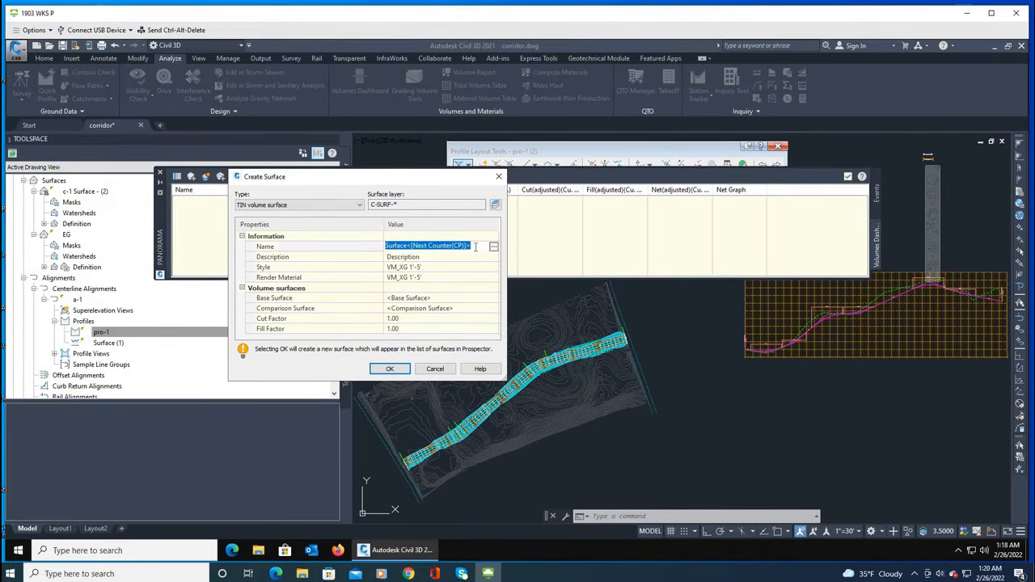
{"action": "type", "text": "vol"}
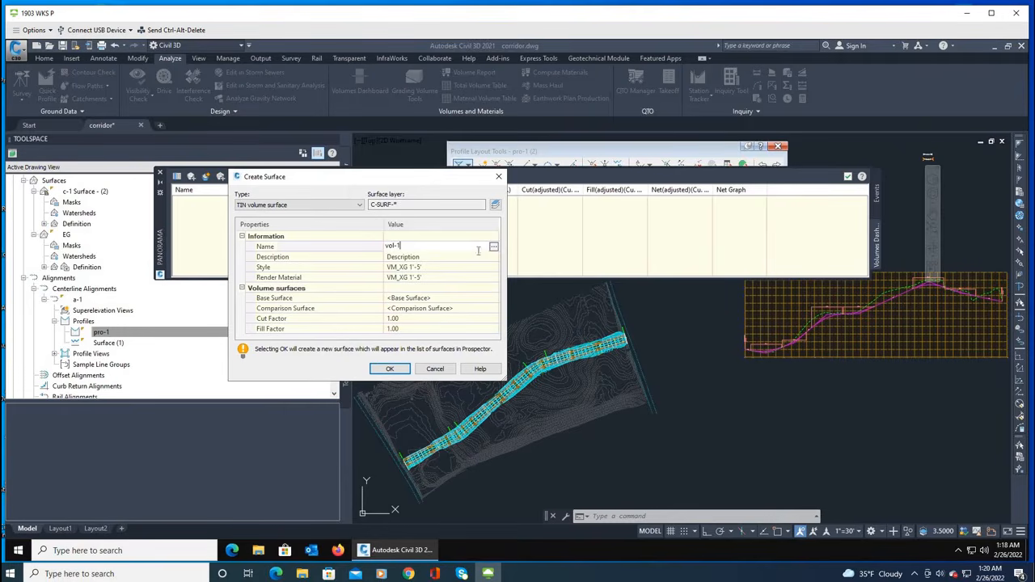
{"action": "type", "text": "-1"}
{"action": "key", "text": "Return"}
Set the surface style of the vol-1 volume surface to VM_FG 1'-5'.
{"action": "left_click", "coordinate": [497, 268]}
{"action": "left_click", "coordinate": [494, 267]}
{"action": "left_click", "coordinate": [416, 232]}
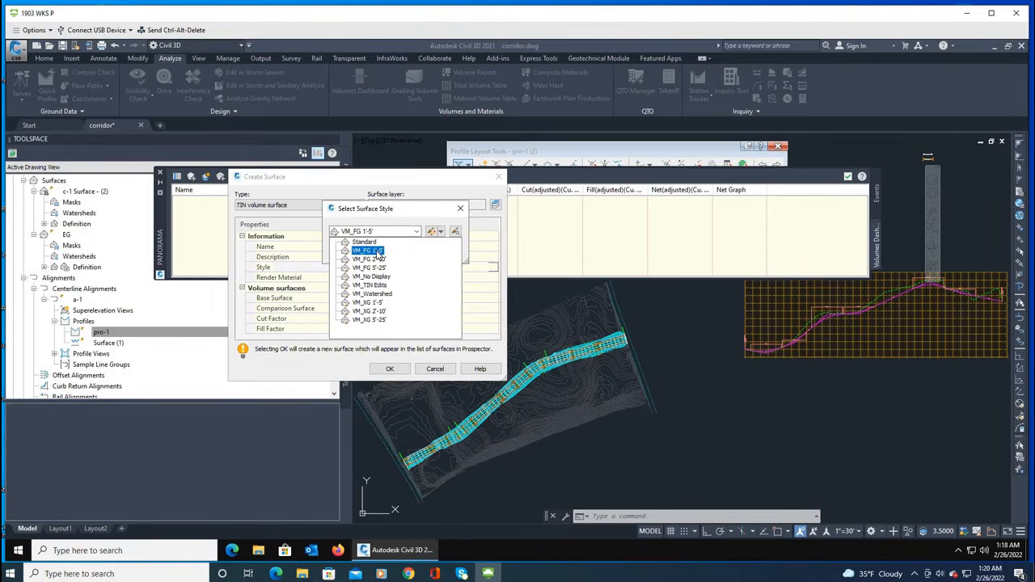
{"action": "left_click", "coordinate": [368, 251]}
{"action": "left_click", "coordinate": [347, 251]}
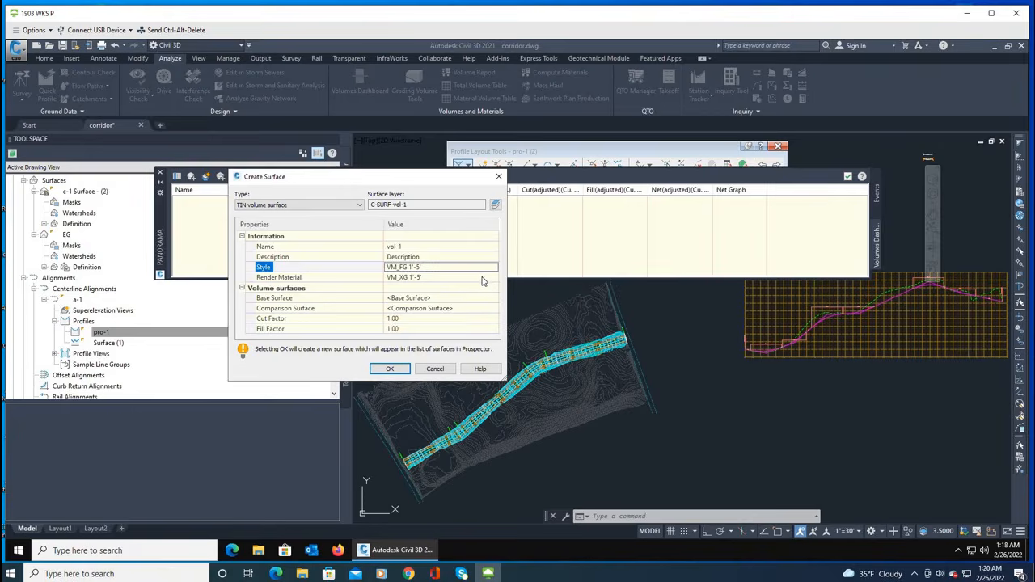
{"action": "left_click", "coordinate": [481, 279]}
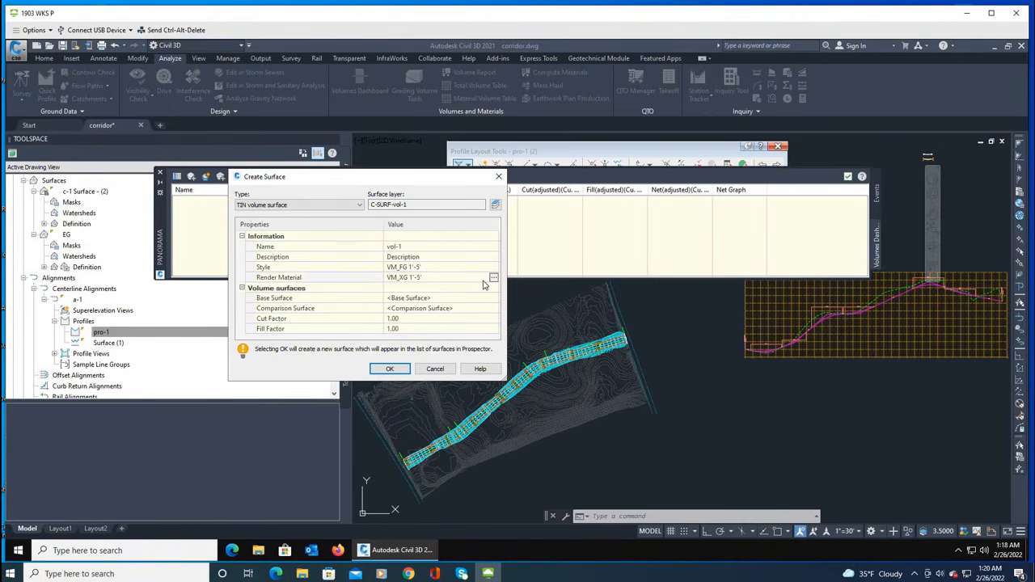
Assign EG as the base surface of the vol-1 volume surface.
{"action": "left_click", "coordinate": [431, 302]}
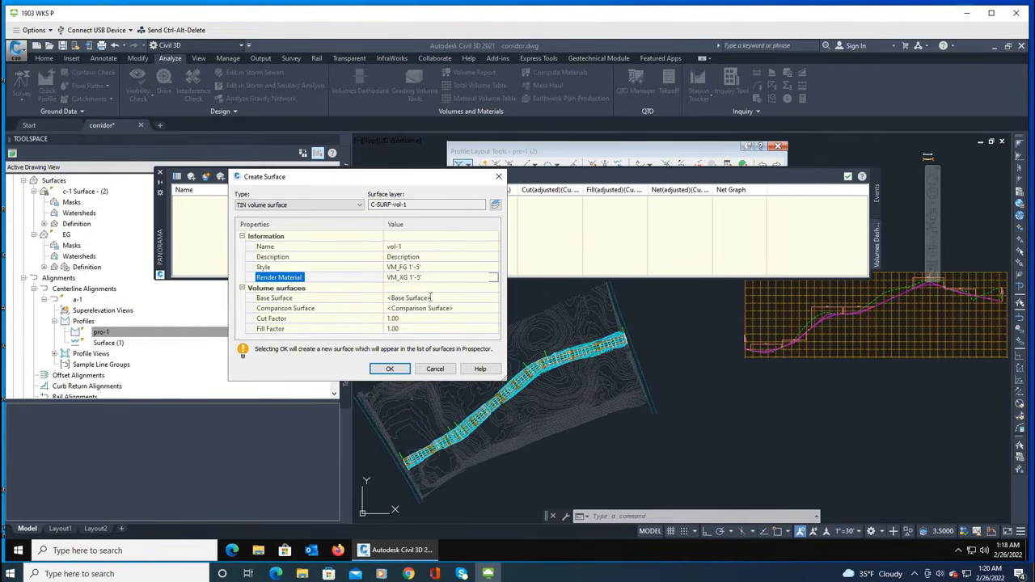
{"action": "left_click", "coordinate": [430, 297]}
{"action": "left_click", "coordinate": [493, 299]}
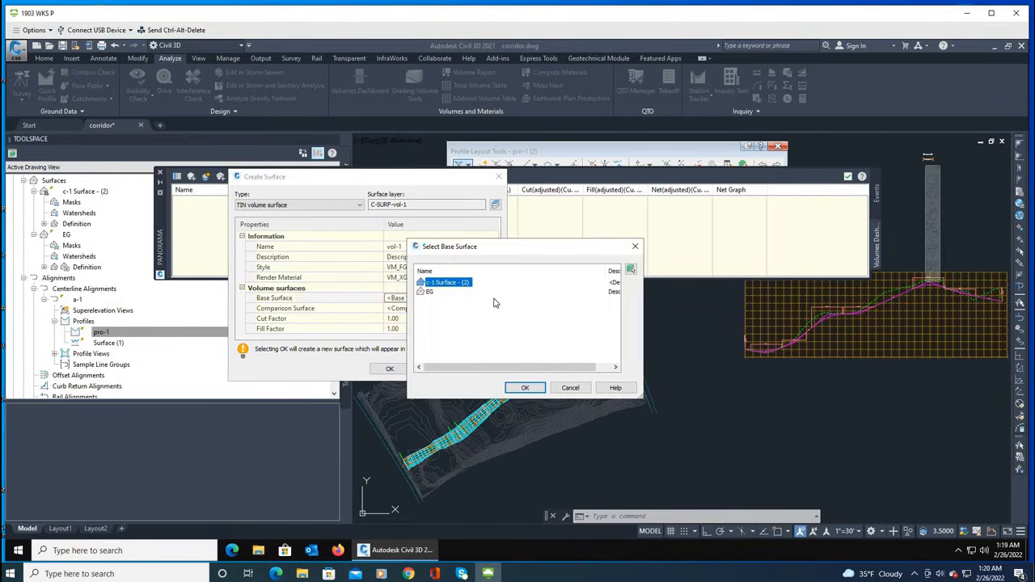
{"action": "left_click", "coordinate": [431, 292]}
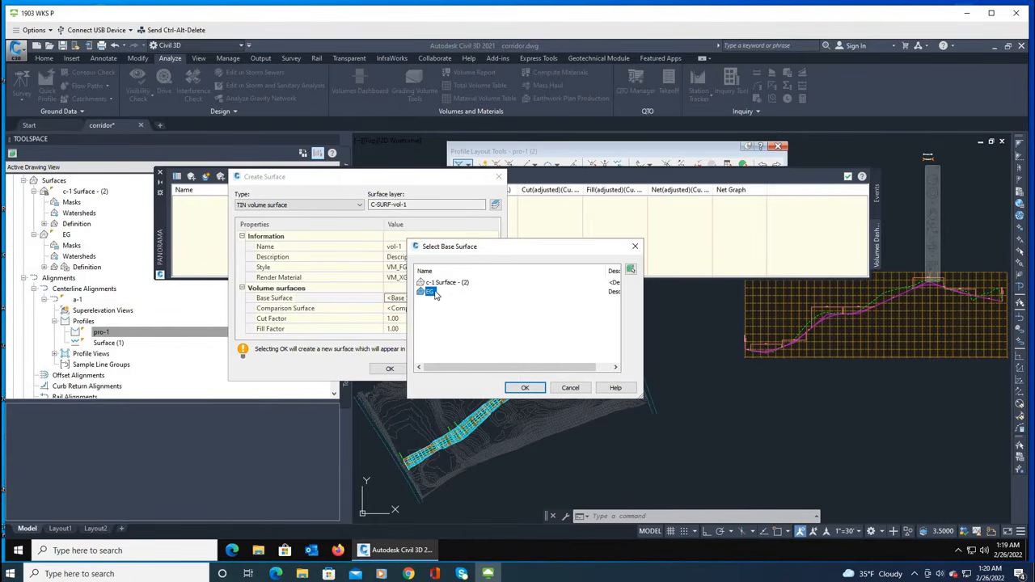
{"action": "left_click", "coordinate": [525, 387]}
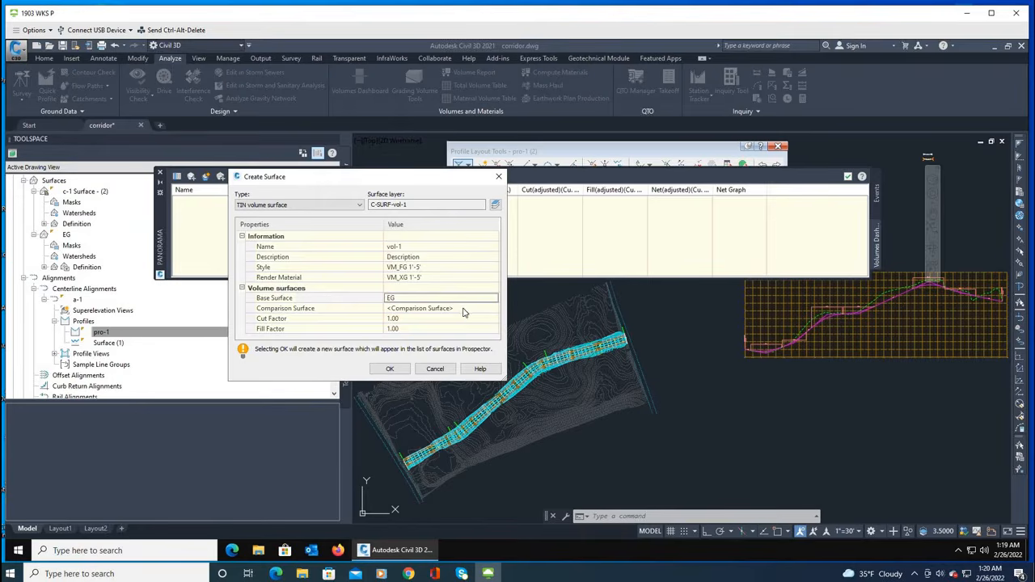
Assign c-1 Surface - (2) as the comparison surface and create the vol-1 volume surface.
{"action": "left_click", "coordinate": [488, 309]}
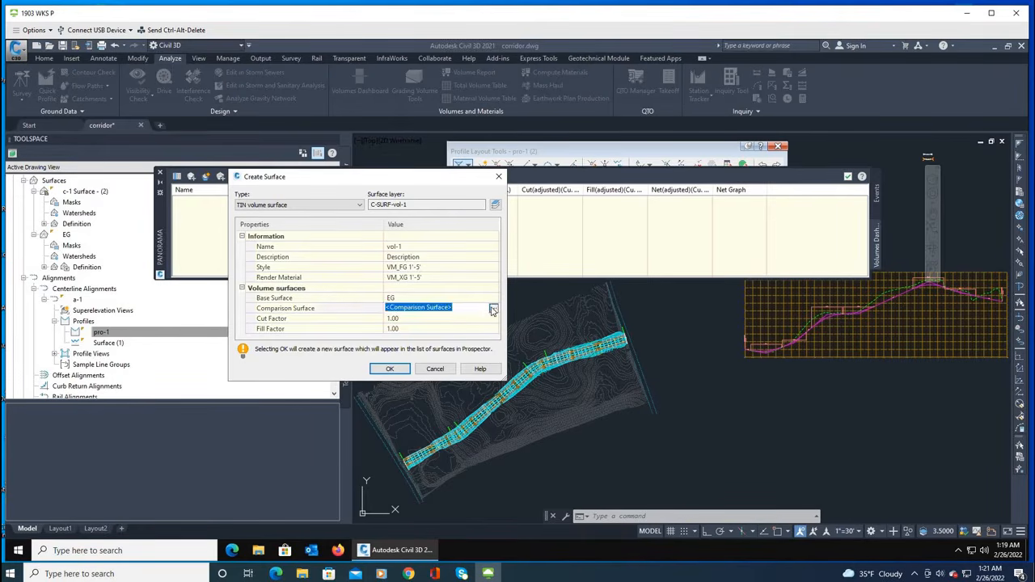
{"action": "left_click", "coordinate": [494, 308]}
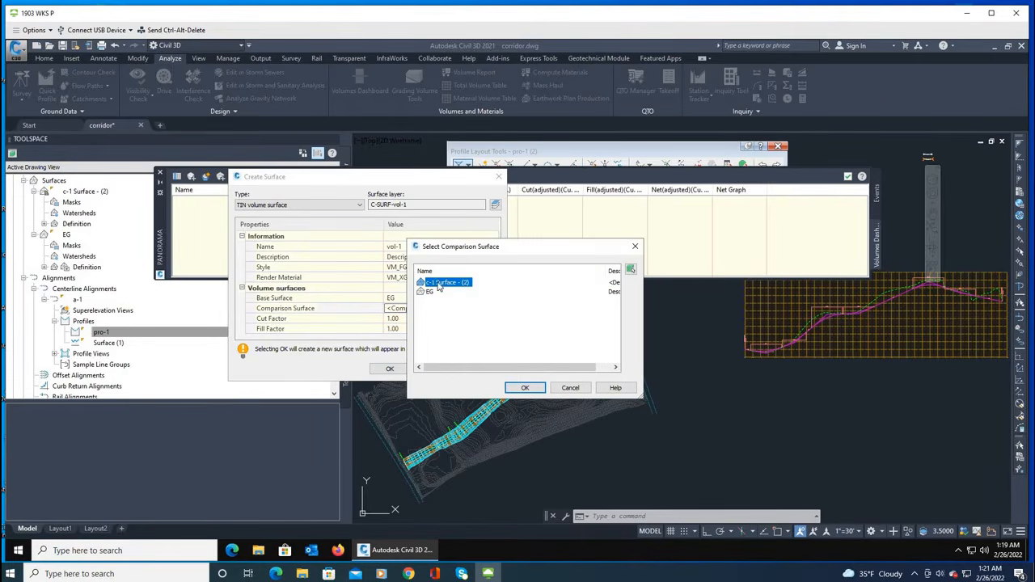
{"action": "left_click", "coordinate": [523, 387]}
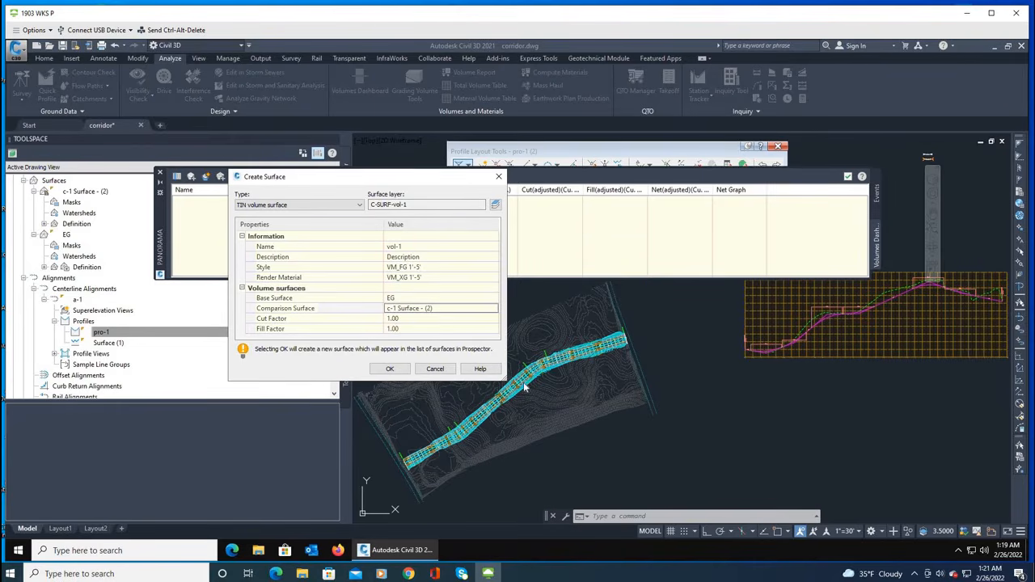
{"action": "left_click", "coordinate": [395, 370]}
{"action": "left_click", "coordinate": [396, 372]}
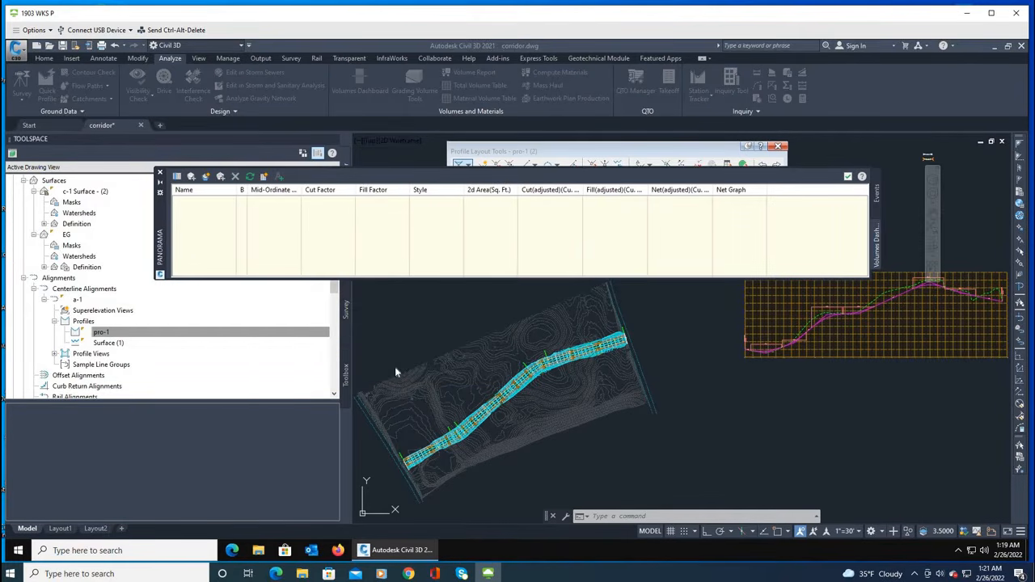
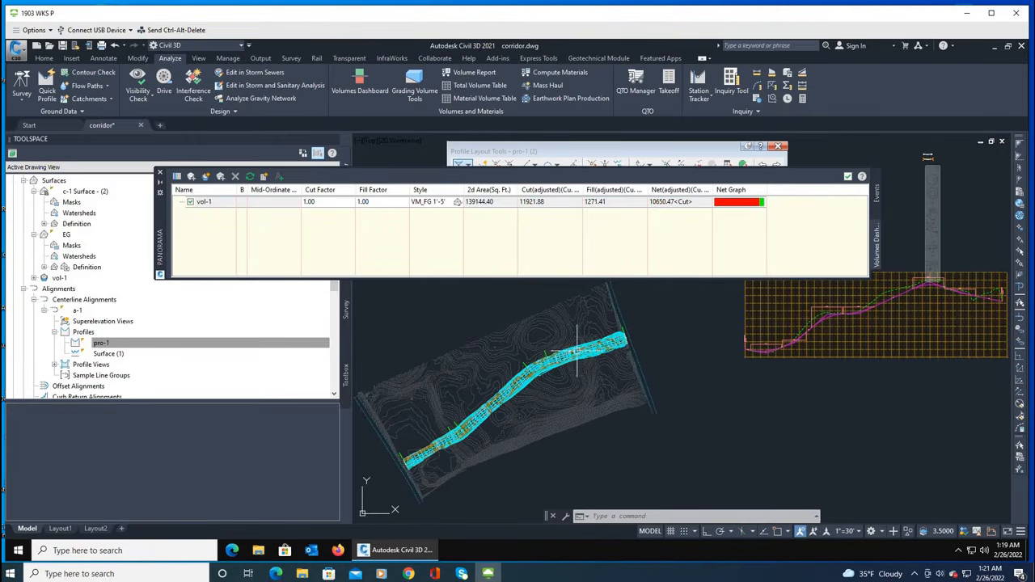
Examine the corridor in plan and compare the pro-1 design profile with the existing ground line in the profile view.
{"action": "scroll", "coordinate": [509, 368], "scroll_direction": "up", "scroll_amount": 5}
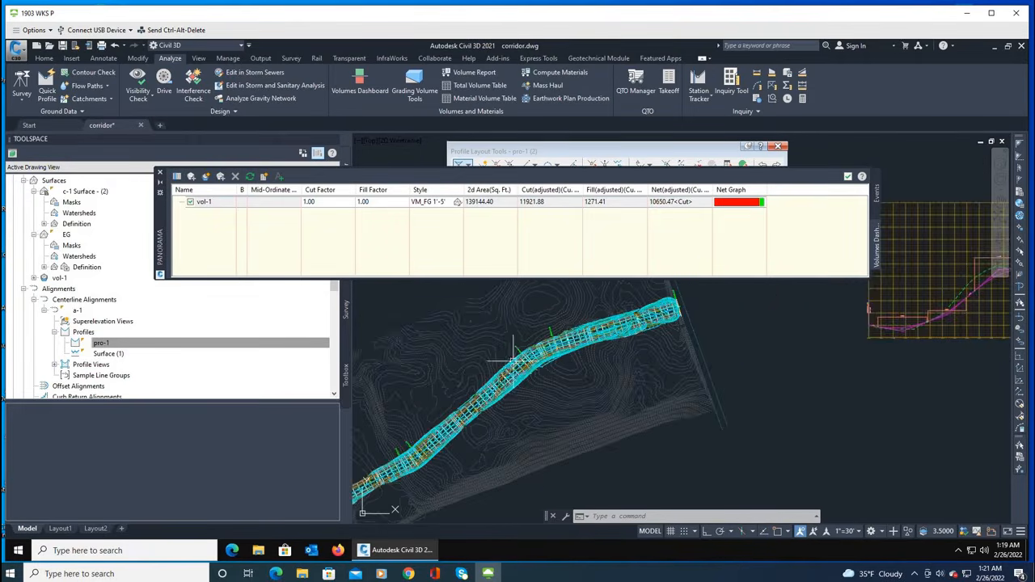
{"action": "scroll", "coordinate": [518, 367], "scroll_direction": "down", "scroll_amount": 4}
{"action": "scroll", "coordinate": [579, 351], "scroll_direction": "up", "scroll_amount": 7}
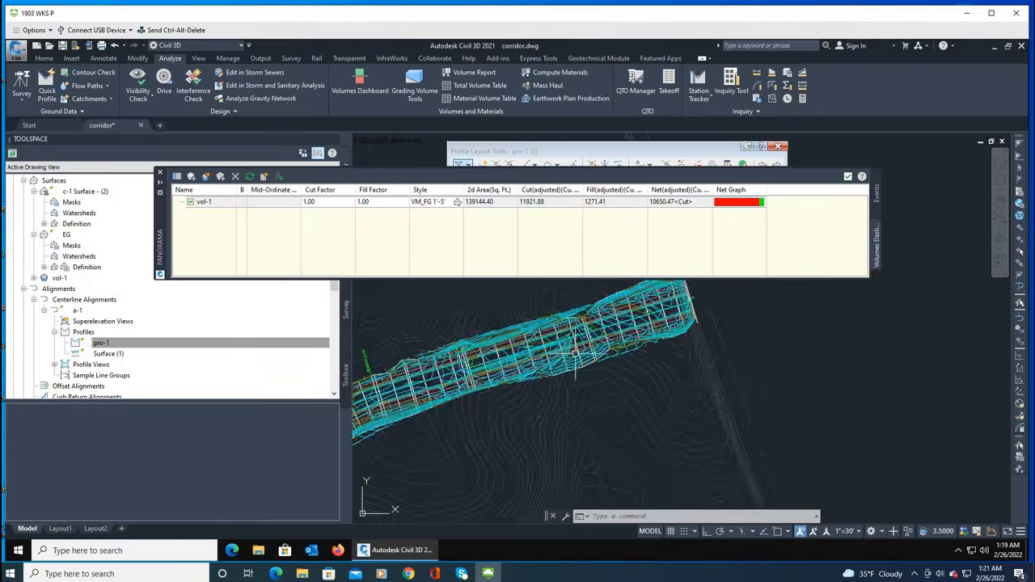
{"action": "scroll", "coordinate": [566, 364], "scroll_direction": "down", "scroll_amount": 2}
{"action": "scroll", "coordinate": [558, 356], "scroll_direction": "up", "scroll_amount": 2}
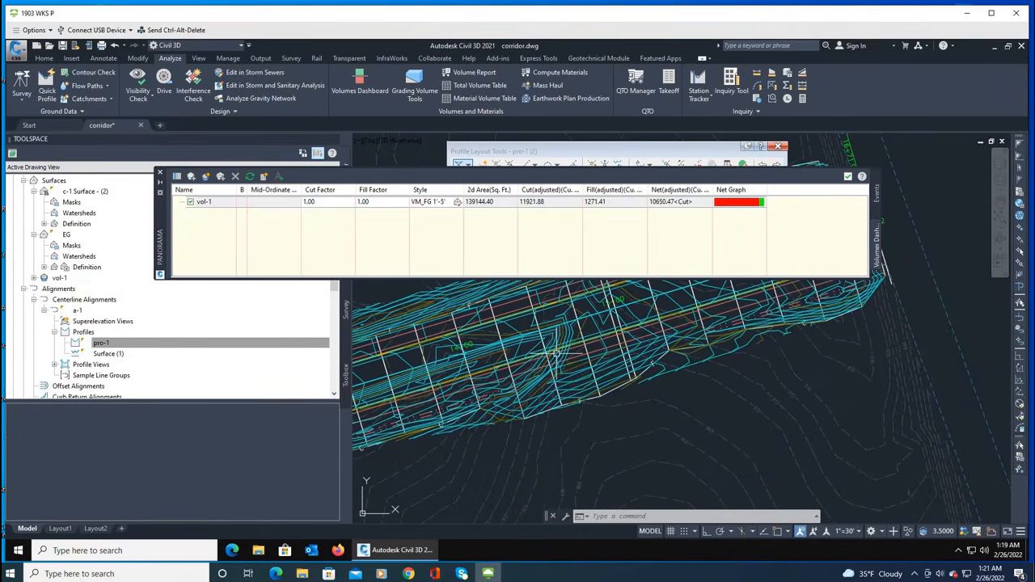
{"action": "scroll", "coordinate": [542, 364], "scroll_direction": "down", "scroll_amount": 4}
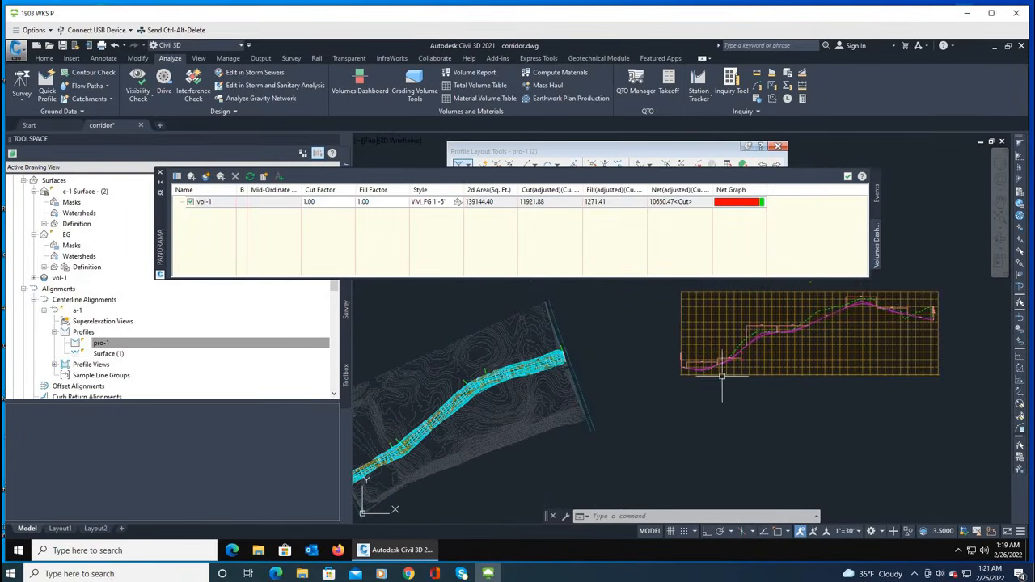
{"action": "scroll", "coordinate": [922, 303], "scroll_direction": "up", "scroll_amount": 3}
{"action": "scroll", "coordinate": [917, 315], "scroll_direction": "down", "scroll_amount": 2}
{"action": "scroll", "coordinate": [753, 372], "scroll_direction": "up", "scroll_amount": 2}
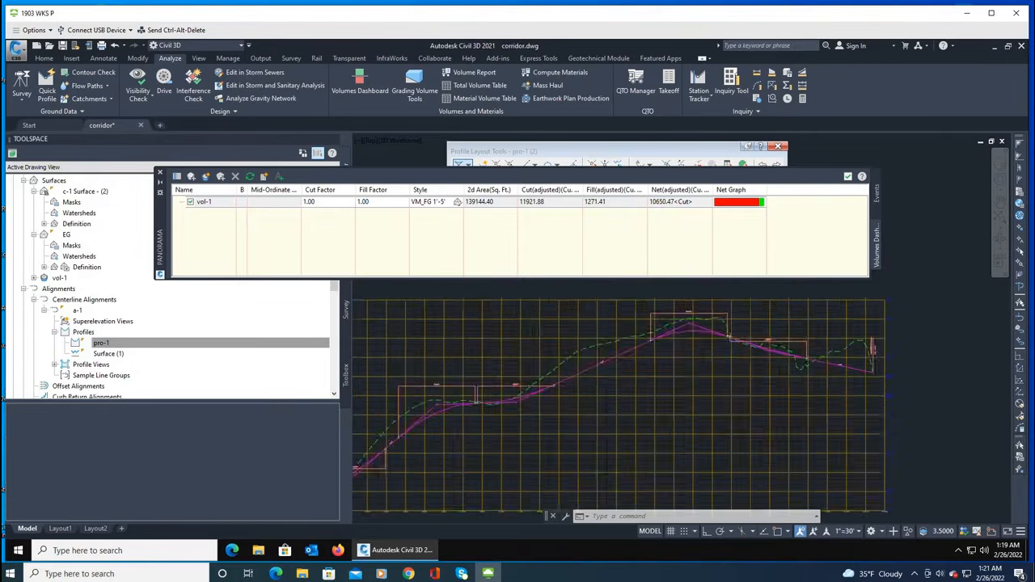
{"action": "scroll", "coordinate": [804, 350], "scroll_direction": "up", "scroll_amount": 4}
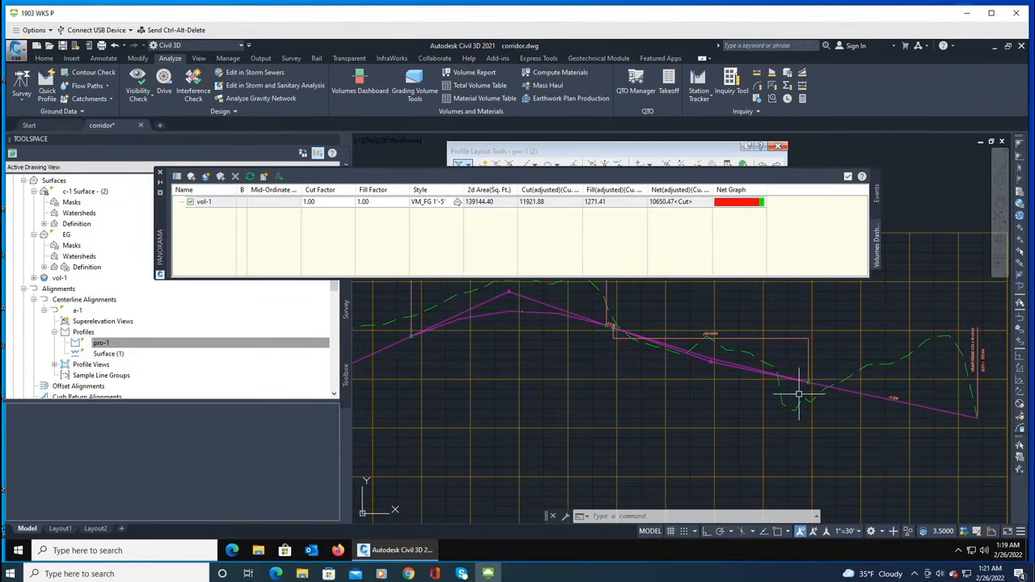
{"action": "scroll", "coordinate": [719, 375], "scroll_direction": "down", "scroll_amount": 2}
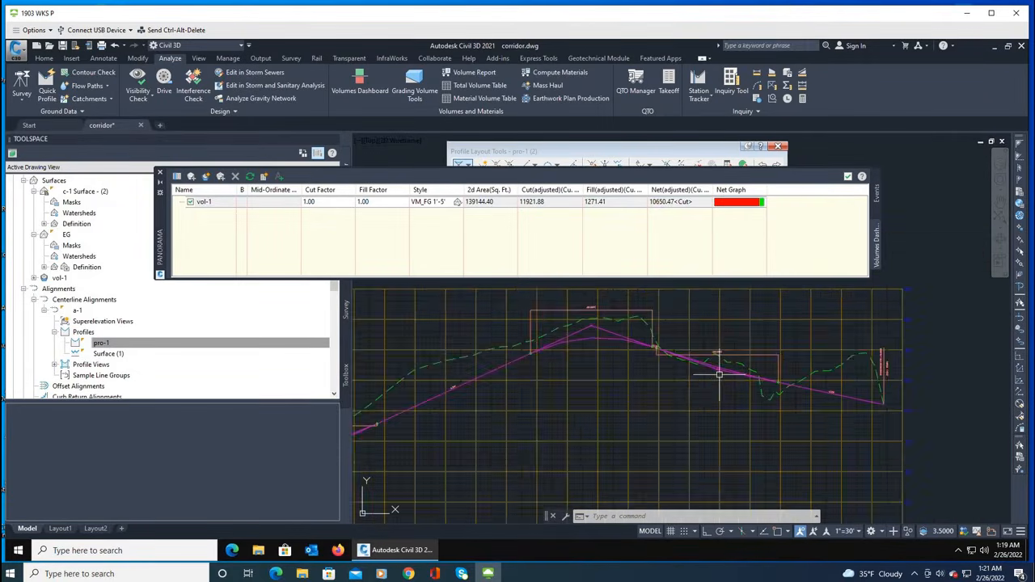
Move the PVI of the 200.000 vertical curve just past the crest of pro-1 upward, above the existing ground line.
{"action": "scroll", "coordinate": [719, 374], "scroll_direction": "up", "scroll_amount": 3}
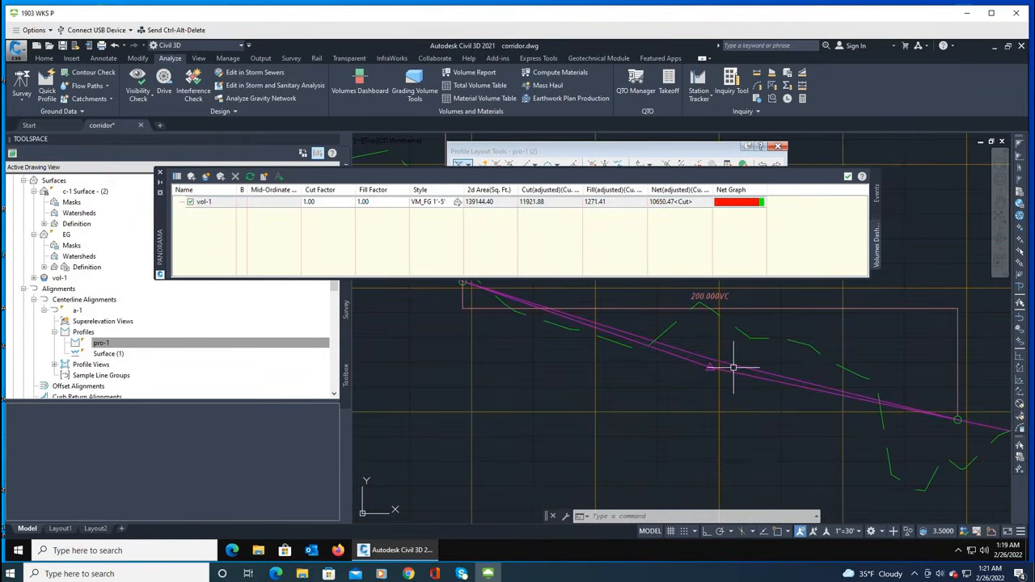
{"action": "left_click", "coordinate": [719, 371]}
{"action": "scroll", "coordinate": [721, 373], "scroll_direction": "down", "scroll_amount": 3}
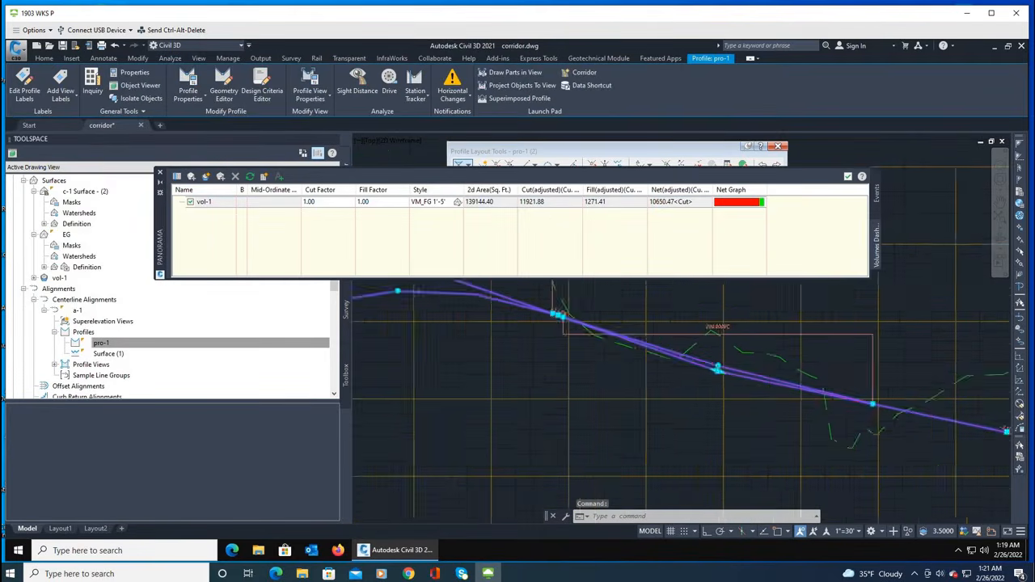
{"action": "left_click", "coordinate": [722, 373]}
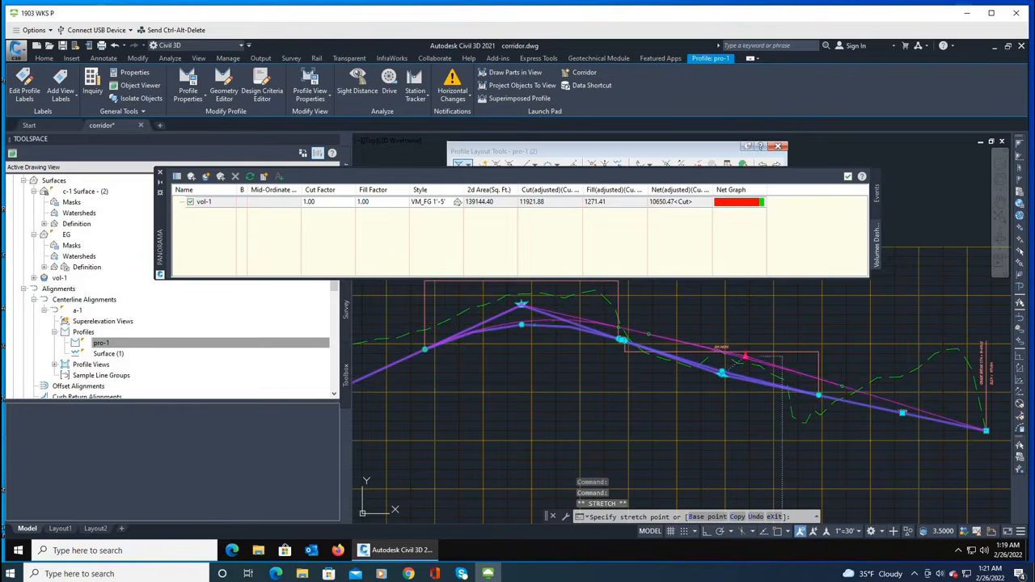
{"action": "scroll", "coordinate": [821, 389], "scroll_direction": "down", "scroll_amount": 2}
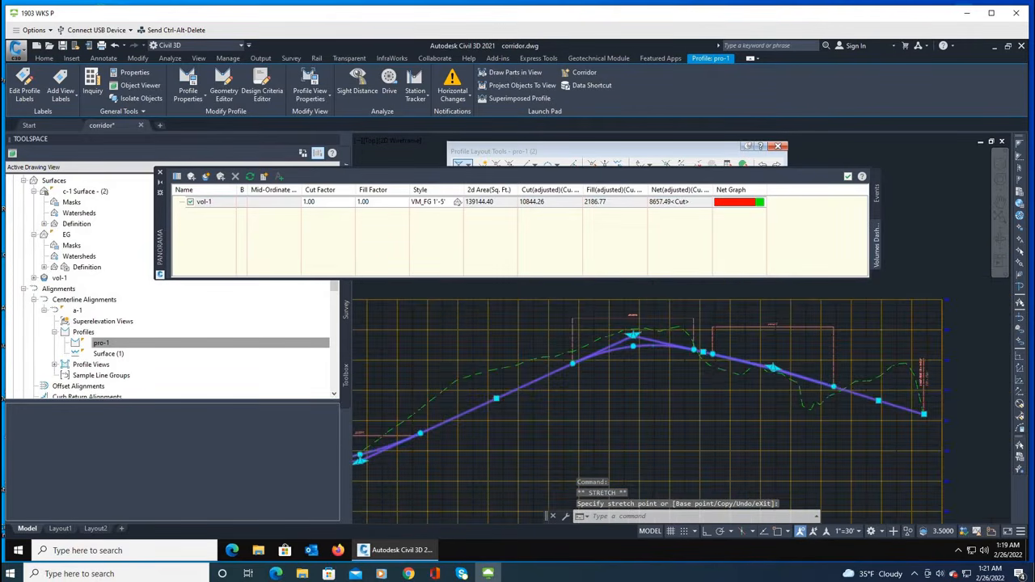
Raise the crest PVI of pro-1 above the existing ground line, at about station 11+86.
{"action": "scroll", "coordinate": [633, 334], "scroll_direction": "up", "scroll_amount": 3}
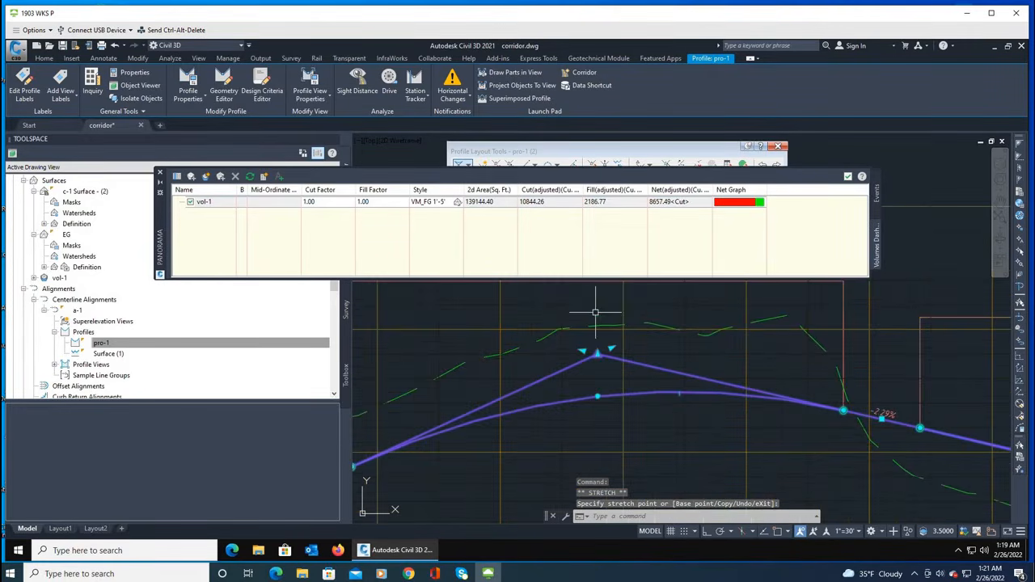
{"action": "left_click", "coordinate": [598, 352]}
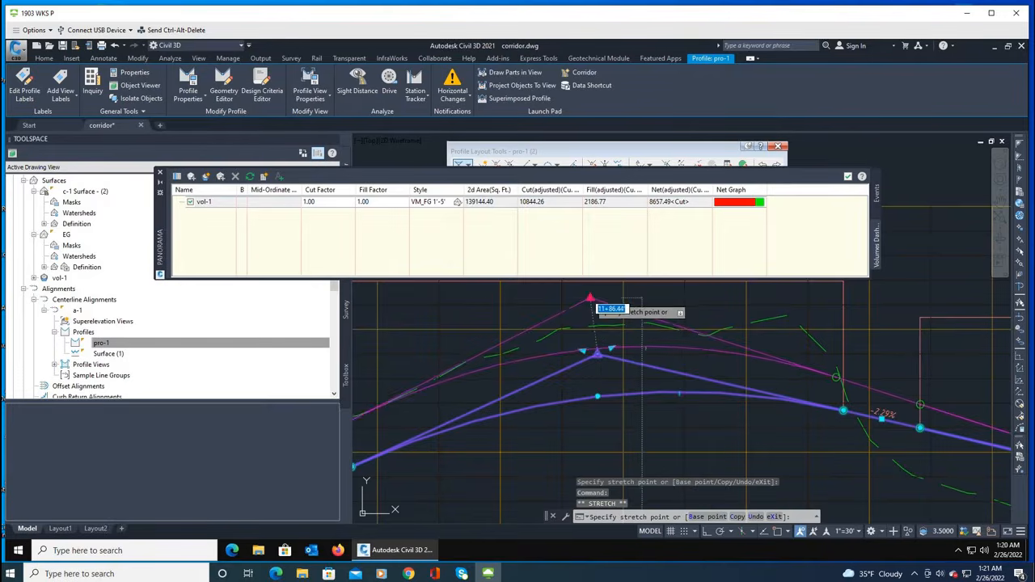
{"action": "left_click", "coordinate": [589, 298]}
{"action": "scroll", "coordinate": [680, 388], "scroll_direction": "down", "scroll_amount": 2}
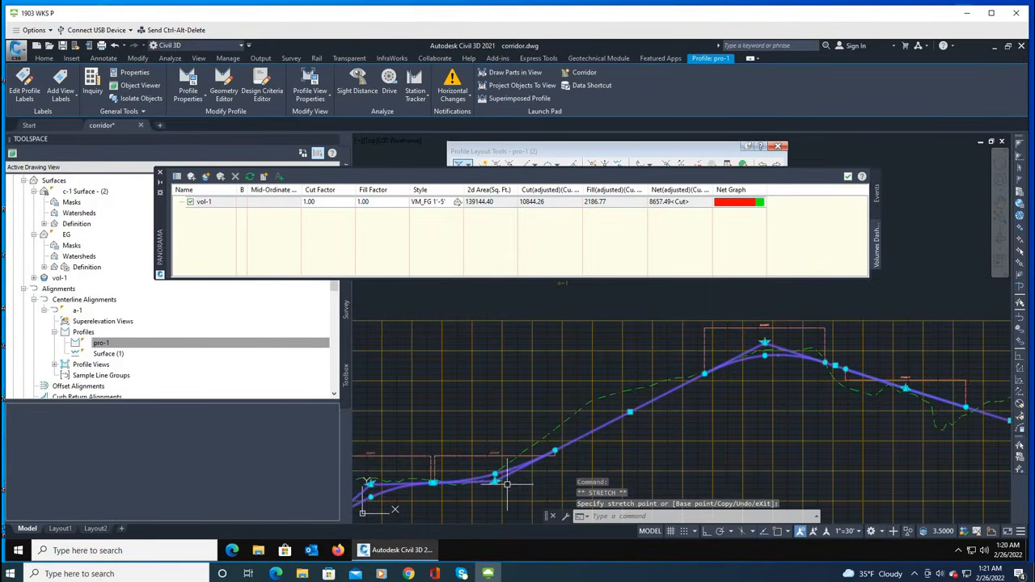
Examine the remaining PVIs and tangents of pro-1 before the crest against the existing ground line.
{"action": "scroll", "coordinate": [537, 449], "scroll_direction": "down", "scroll_amount": 2}
{"action": "scroll", "coordinate": [508, 479], "scroll_direction": "up", "scroll_amount": 2}
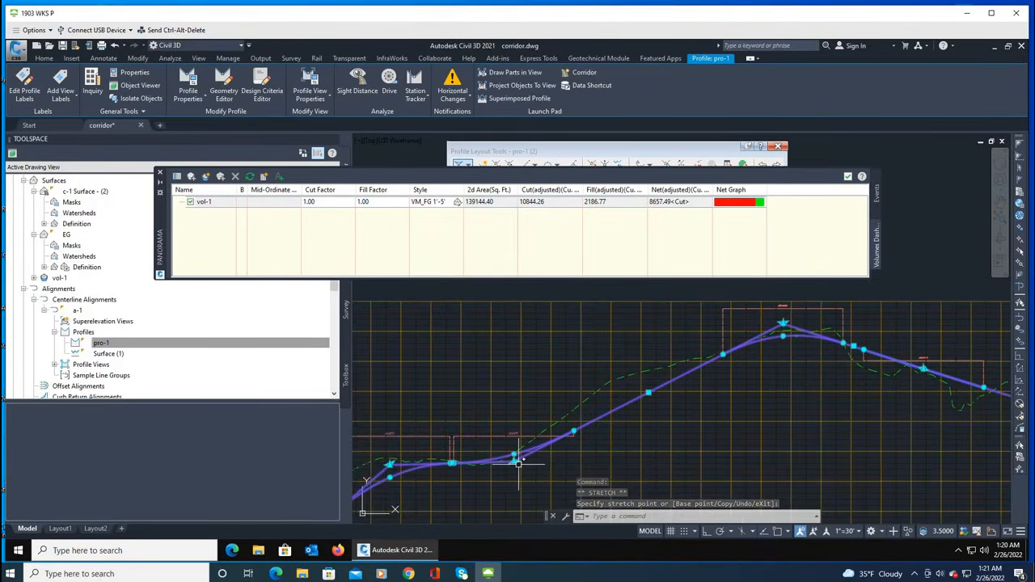
{"action": "scroll", "coordinate": [518, 464], "scroll_direction": "up", "scroll_amount": 3}
{"action": "scroll", "coordinate": [582, 405], "scroll_direction": "down", "scroll_amount": 3}
{"action": "scroll", "coordinate": [732, 334], "scroll_direction": "up", "scroll_amount": 3}
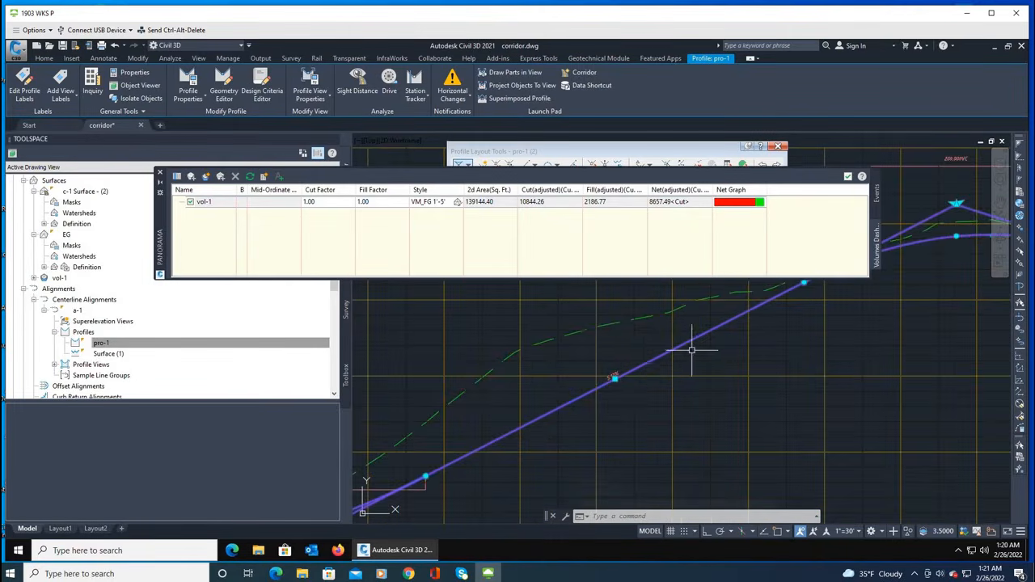
{"action": "scroll", "coordinate": [636, 370], "scroll_direction": "up", "scroll_amount": 2}
{"action": "scroll", "coordinate": [627, 380], "scroll_direction": "down", "scroll_amount": 4}
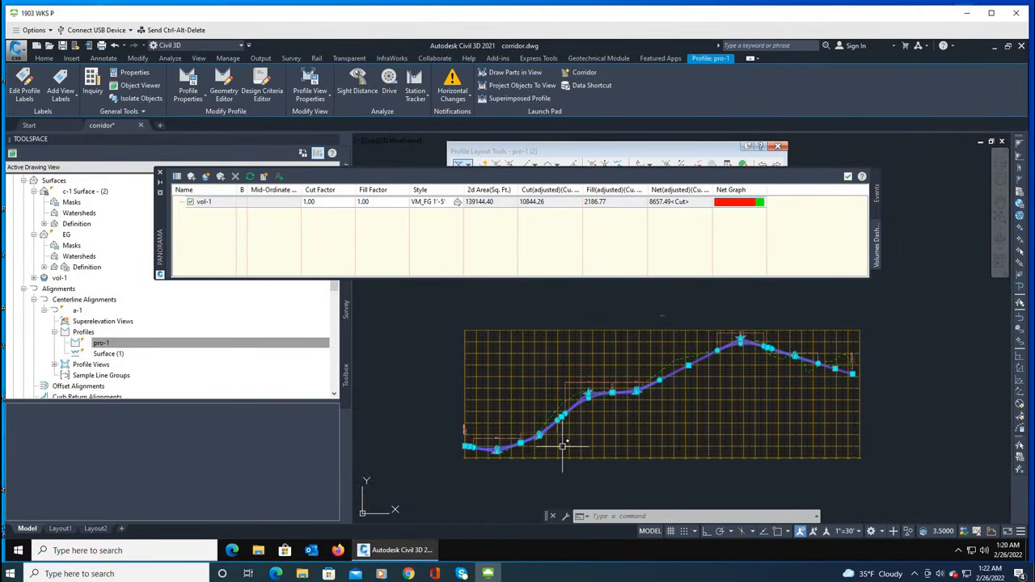
{"action": "scroll", "coordinate": [534, 449], "scroll_direction": "up", "scroll_amount": 4}
{"action": "scroll", "coordinate": [570, 327], "scroll_direction": "down", "scroll_amount": 4}
{"action": "scroll", "coordinate": [573, 353], "scroll_direction": "up", "scroll_amount": 3}
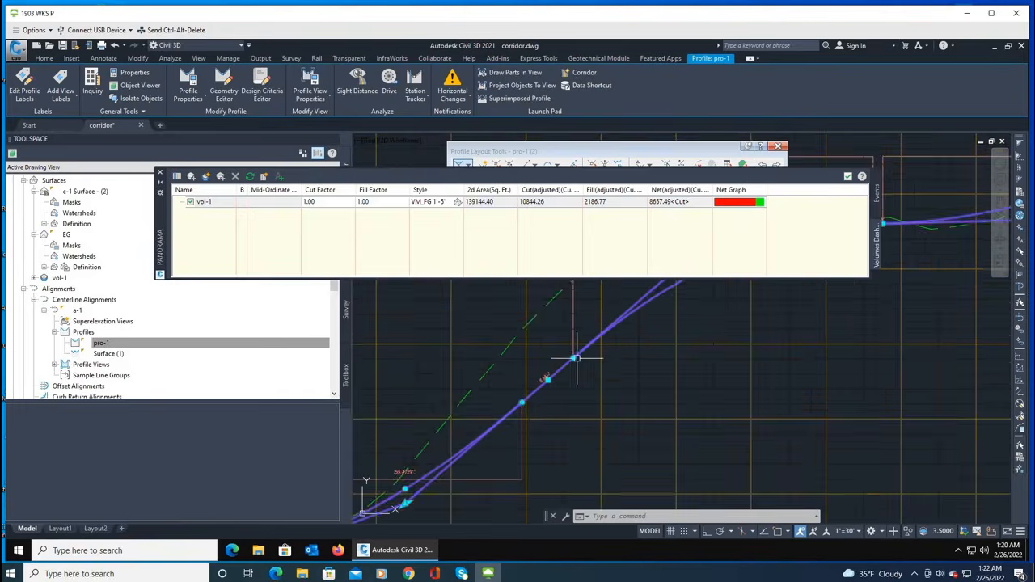
{"action": "scroll", "coordinate": [550, 372], "scroll_direction": "up", "scroll_amount": 2}
{"action": "scroll", "coordinate": [485, 423], "scroll_direction": "down", "scroll_amount": 2}
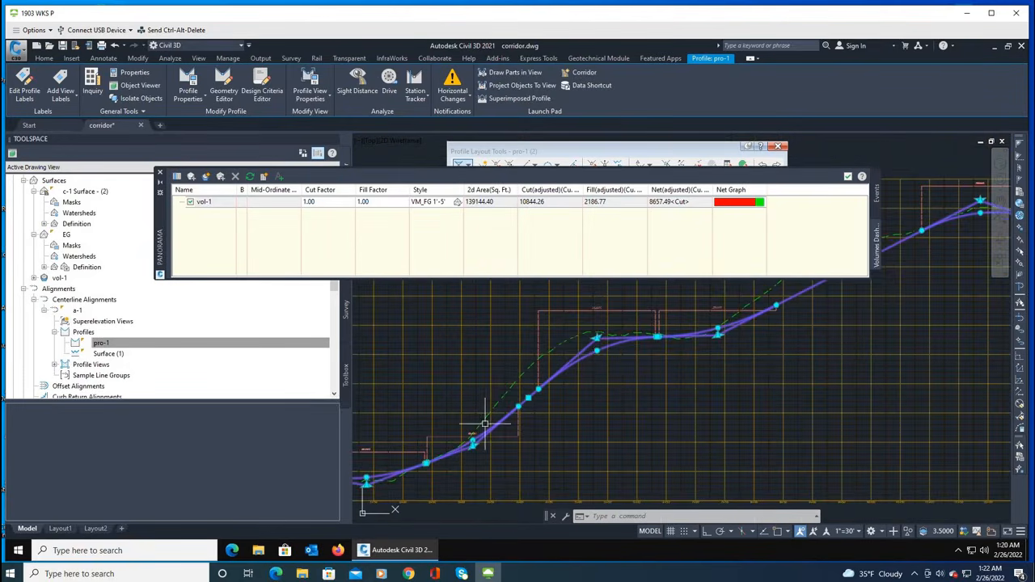
{"action": "left_click", "coordinate": [595, 339]}
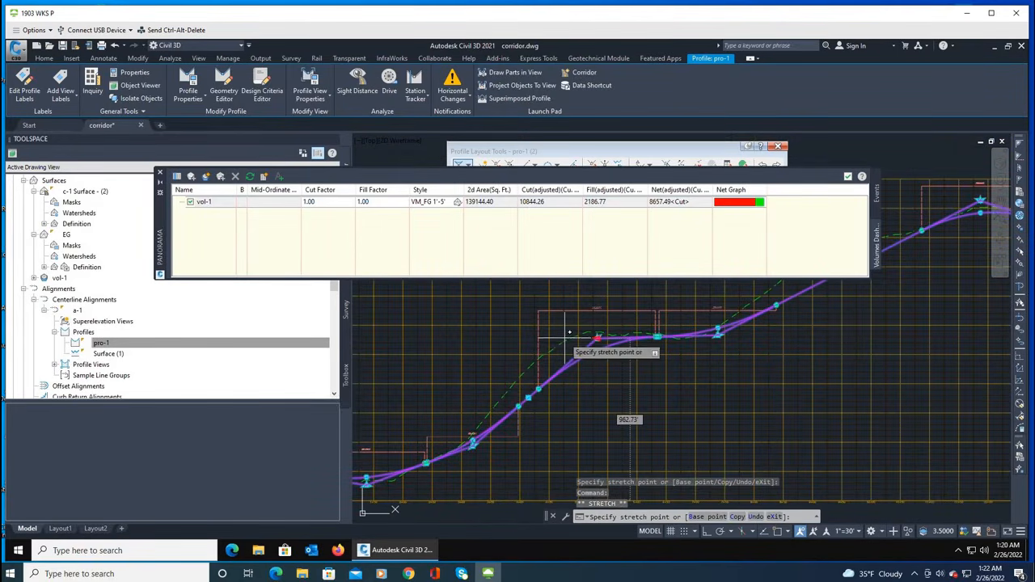
{"action": "right_click", "coordinate": [594, 334]}
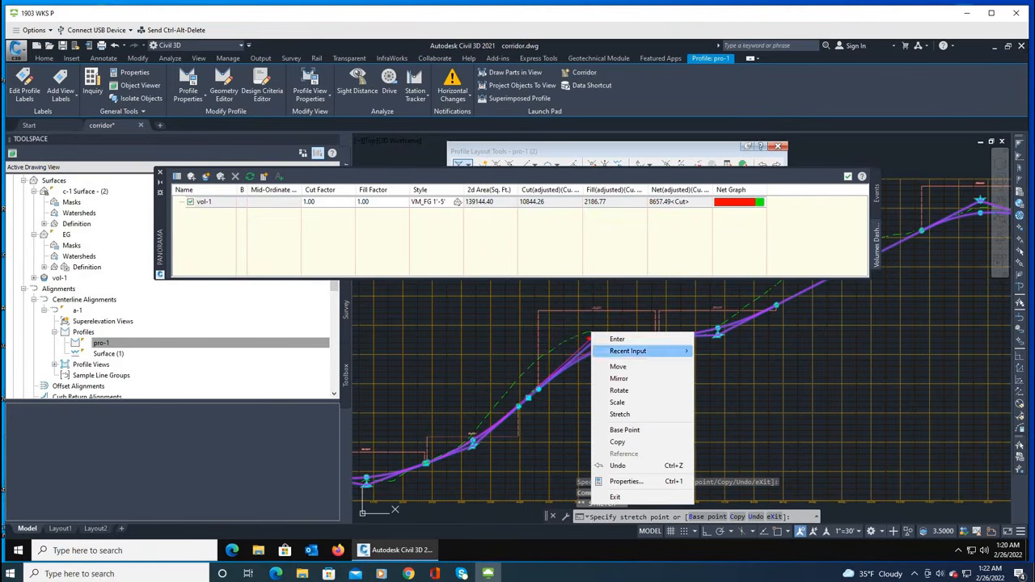
{"action": "key", "text": "Escape"}
Raise the PVI at the top of pro-1's first climb above existing ground, at about station 5+12 and elevation 964.
{"action": "scroll", "coordinate": [604, 341], "scroll_direction": "up", "scroll_amount": 2}
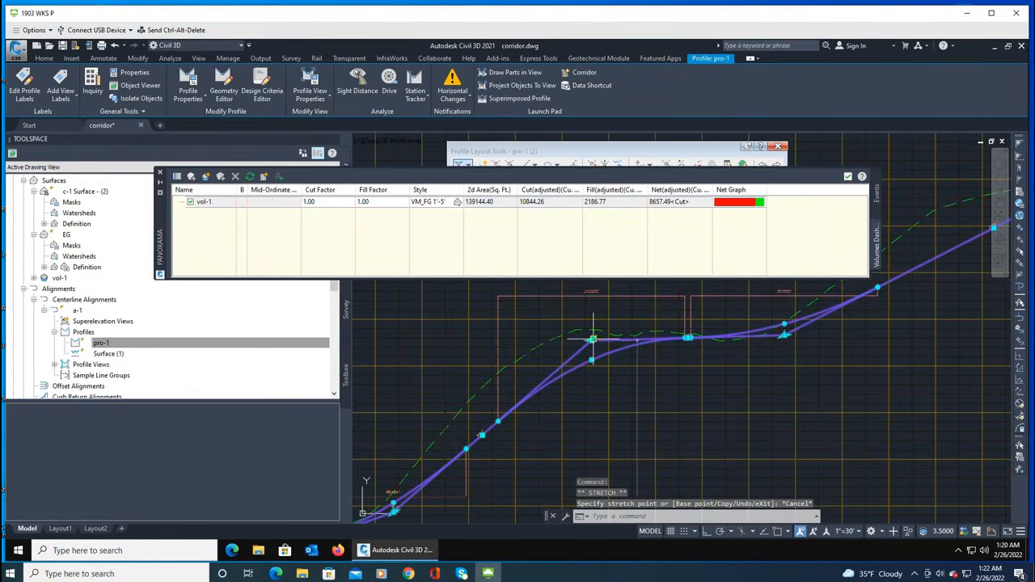
{"action": "left_click", "coordinate": [593, 338]}
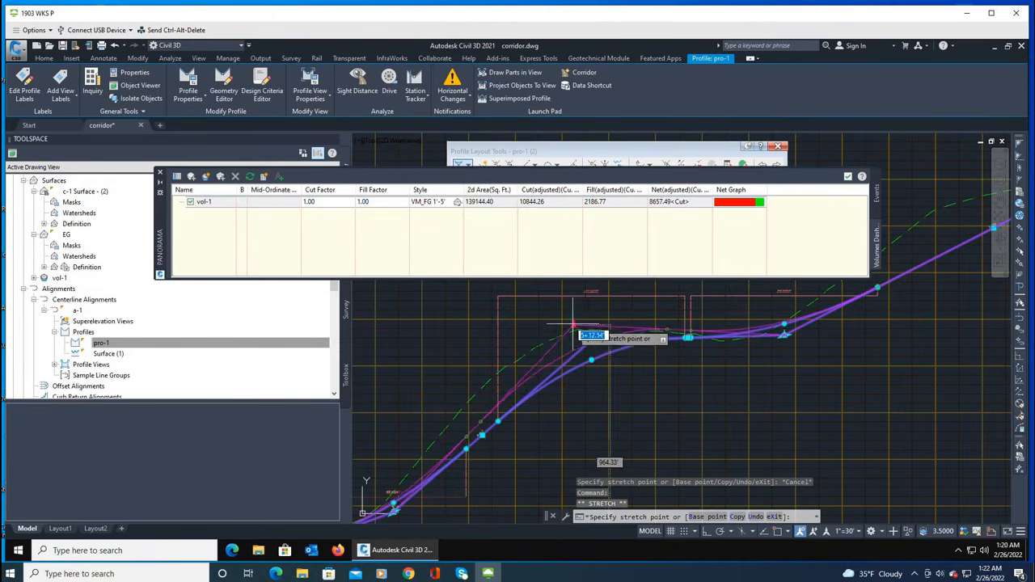
{"action": "left_click", "coordinate": [569, 323]}
{"action": "scroll", "coordinate": [661, 317], "scroll_direction": "down", "scroll_amount": 2}
{"action": "key", "text": "Escape"}
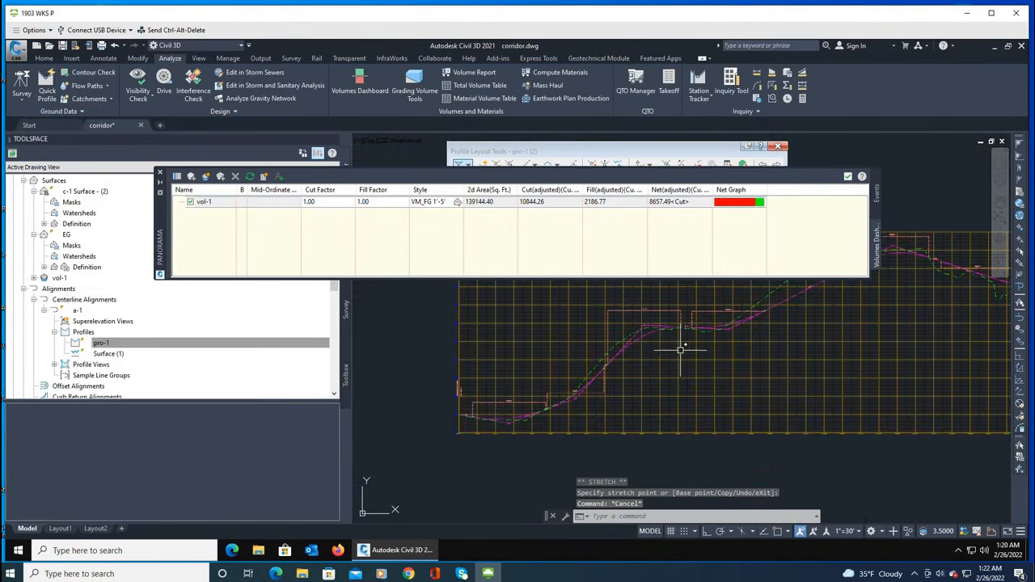
Open the geometry editor for pro-1 at the sag PVI midway up the first climb.
{"action": "scroll", "coordinate": [566, 397], "scroll_direction": "up", "scroll_amount": 3}
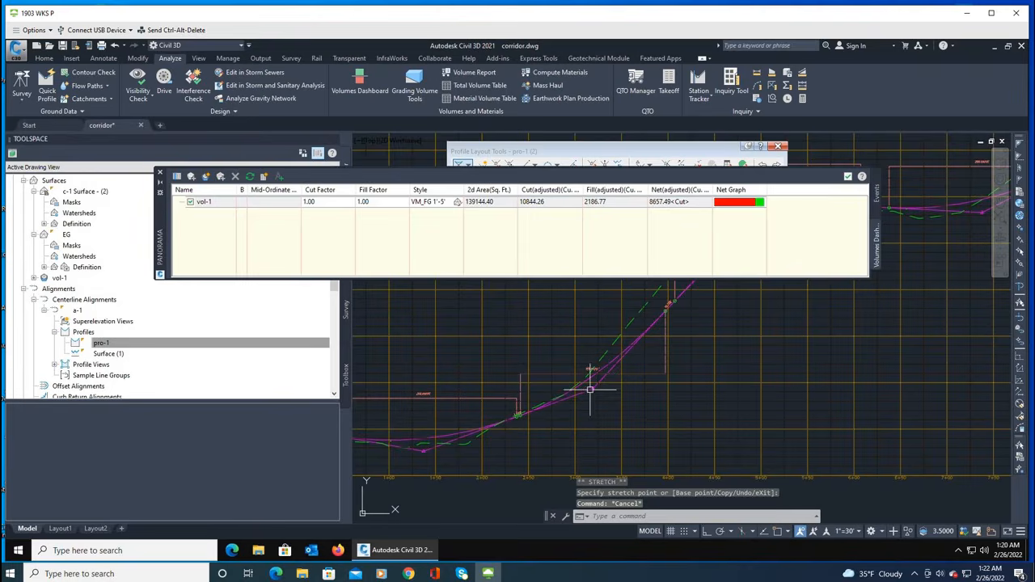
{"action": "scroll", "coordinate": [534, 403], "scroll_direction": "down", "scroll_amount": 2}
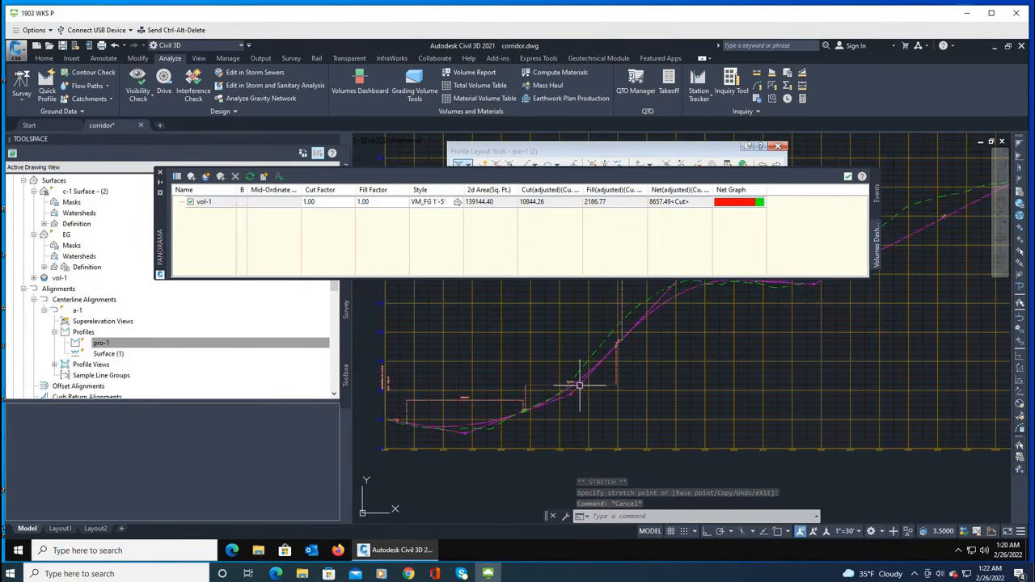
{"action": "scroll", "coordinate": [584, 385], "scroll_direction": "up", "scroll_amount": 4}
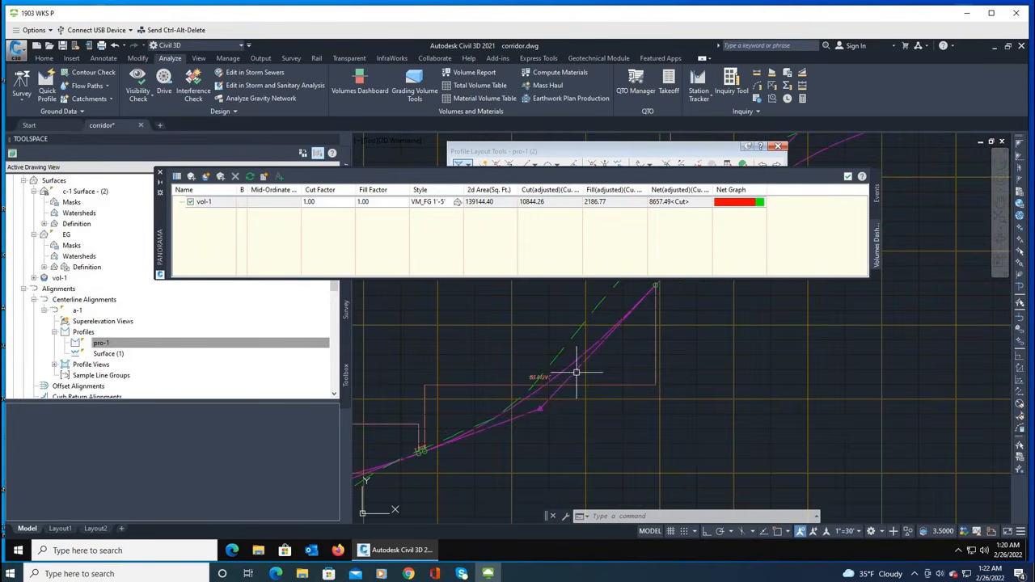
{"action": "left_click", "coordinate": [574, 371]}
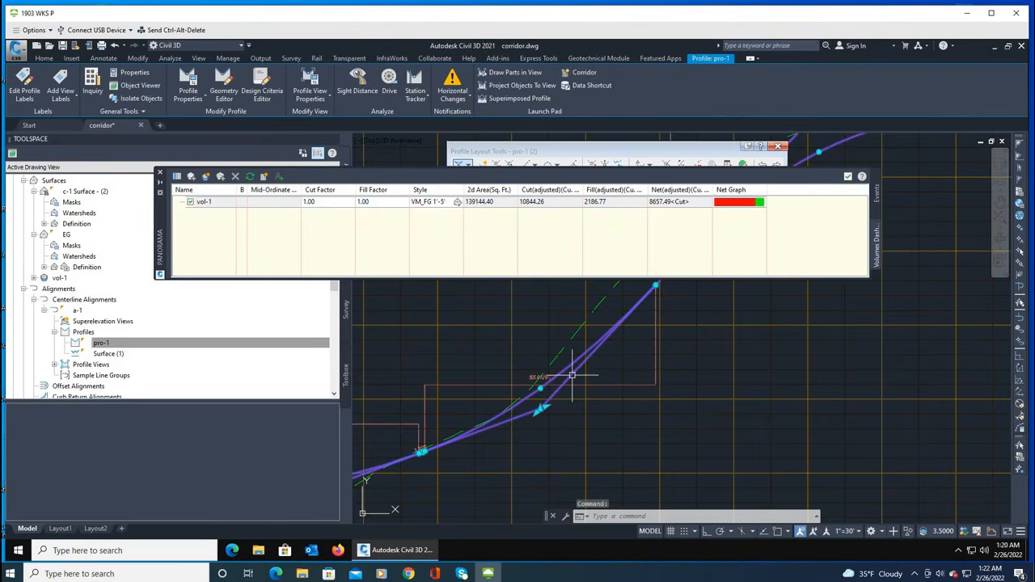
{"action": "left_click", "coordinate": [228, 96]}
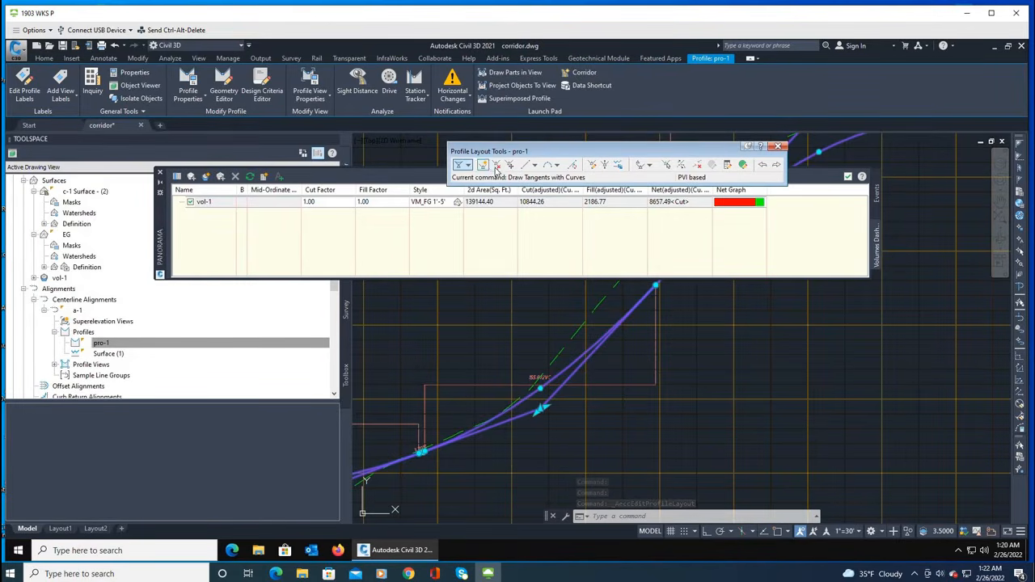
Try to delete the sag PVI midway up pro-1's first climb and the next PVI at the top of that climb.
{"action": "left_click", "coordinate": [496, 166]}
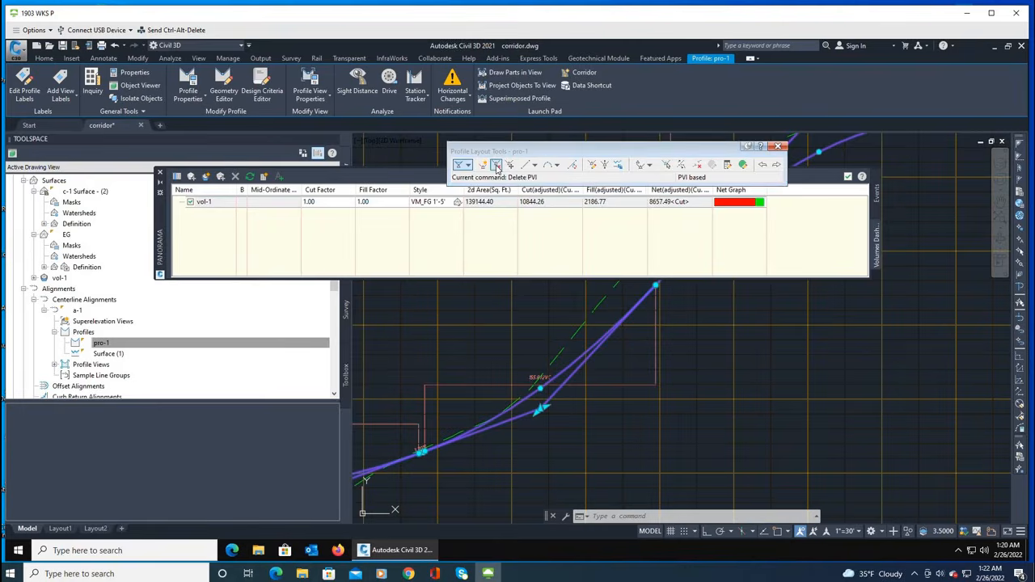
{"action": "left_click", "coordinate": [559, 393]}
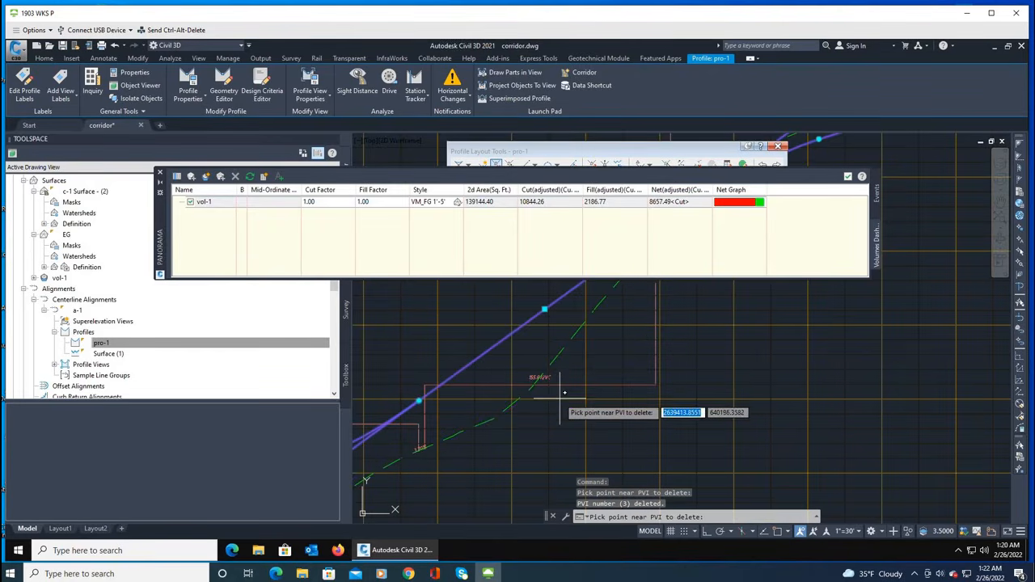
{"action": "left_click", "coordinate": [573, 396]}
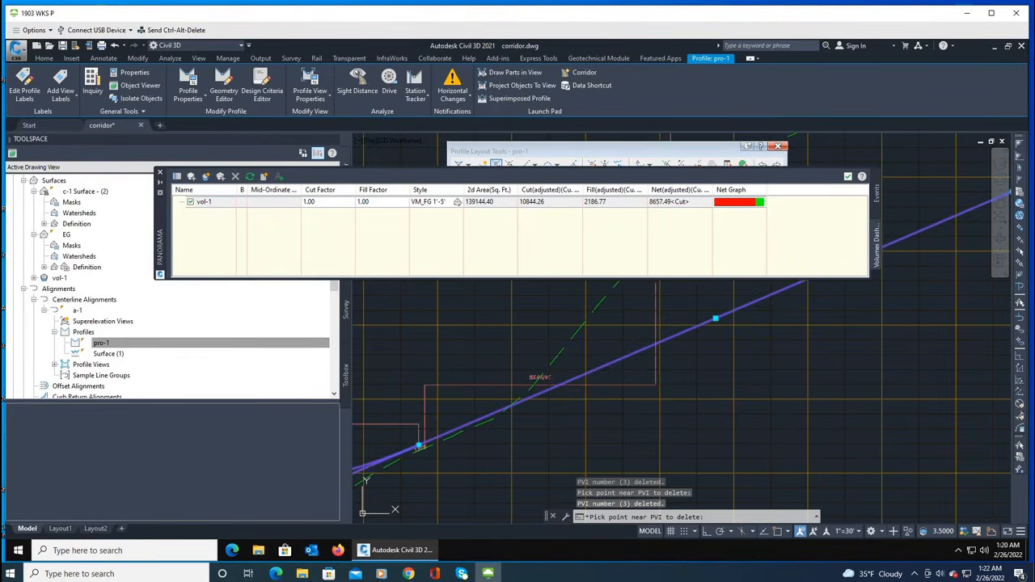
{"action": "key", "text": "Return"}
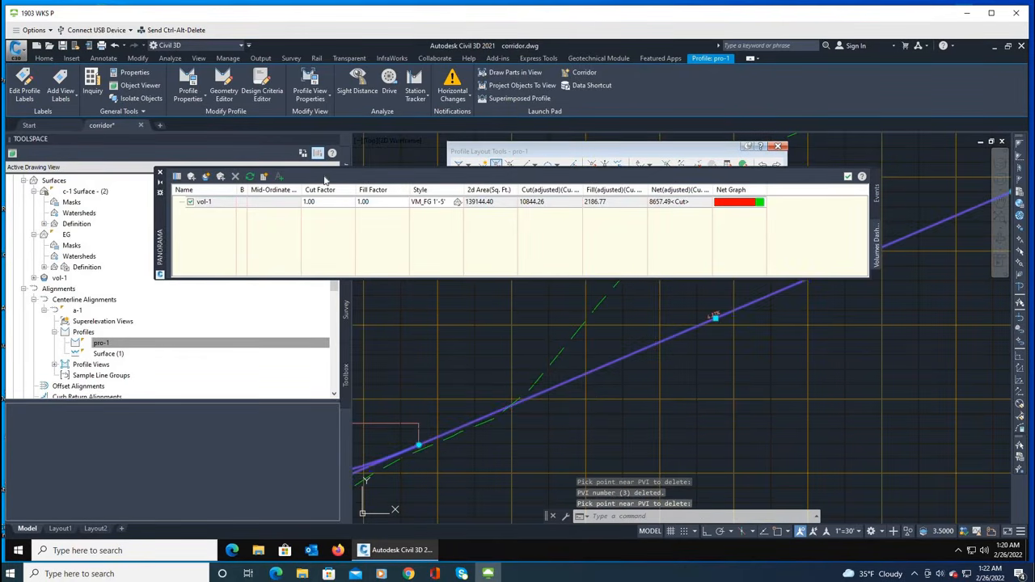
{"action": "left_click", "coordinate": [115, 46]}
{"action": "scroll", "coordinate": [593, 358], "scroll_direction": "down", "scroll_amount": 2}
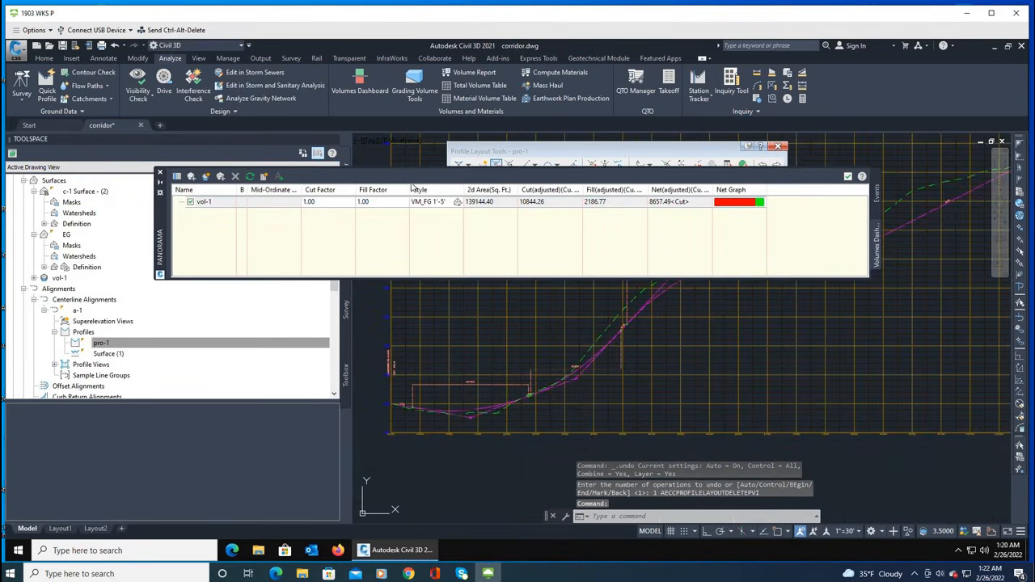
Delete only the sag PVI midway up the first climb of pro-1, between stations 3+00 and 4+00.
{"action": "scroll", "coordinate": [611, 331], "scroll_direction": "up", "scroll_amount": 1}
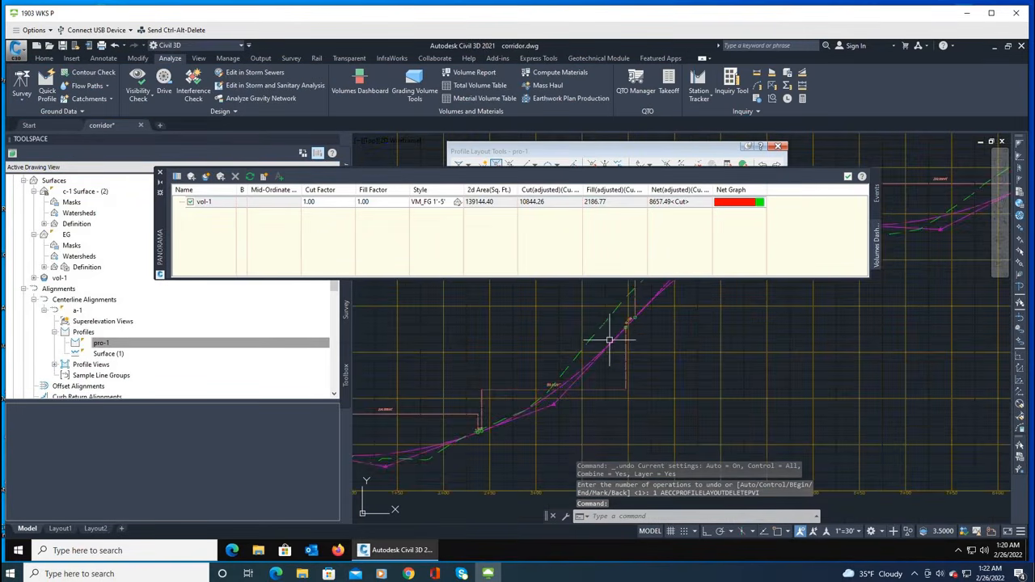
{"action": "left_click", "coordinate": [616, 338]}
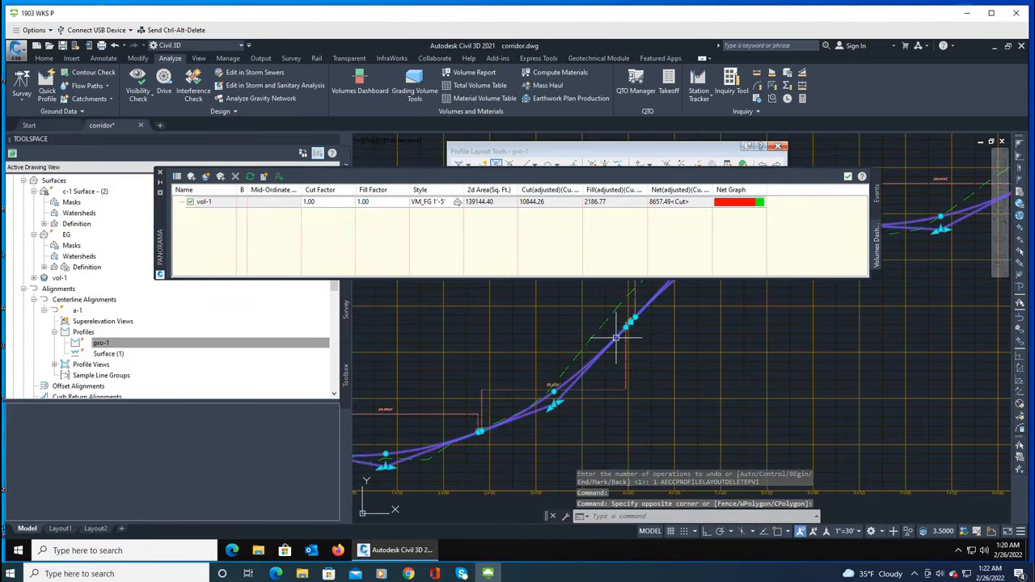
{"action": "left_click", "coordinate": [498, 166]}
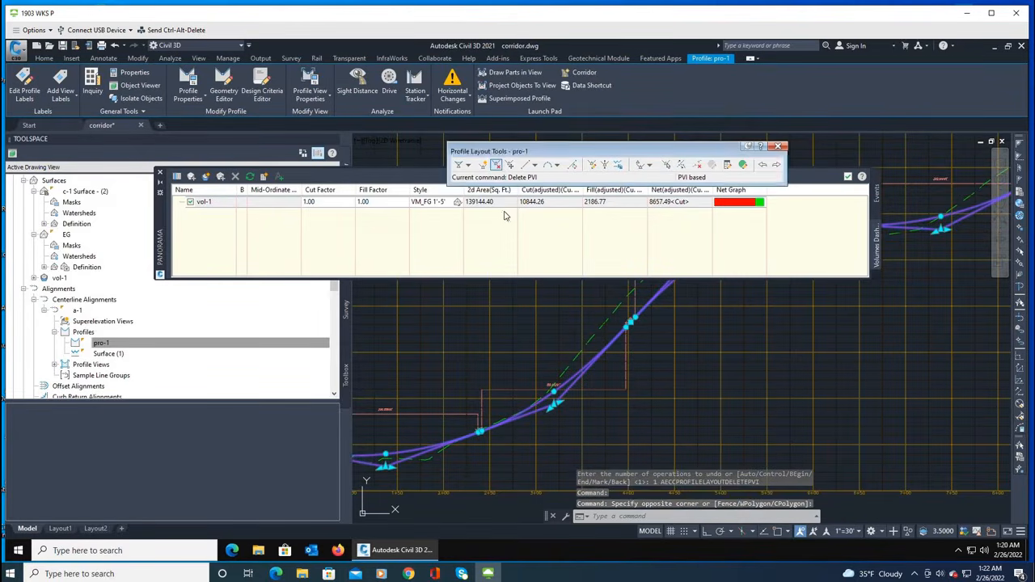
{"action": "left_click", "coordinate": [602, 344]}
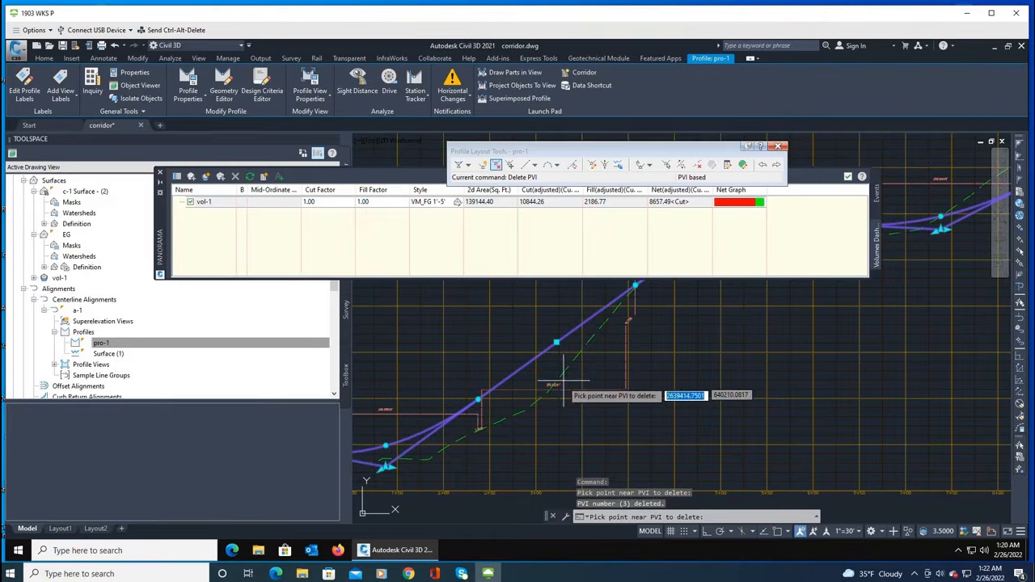
{"action": "key", "text": "Escape"}
Move pro-1's first sag PVI forward to about station 2+20, elevation about 939, so the climb follows existing ground.
{"action": "scroll", "coordinate": [570, 388], "scroll_direction": "down", "scroll_amount": 3}
{"action": "scroll", "coordinate": [570, 392], "scroll_direction": "up", "scroll_amount": 3}
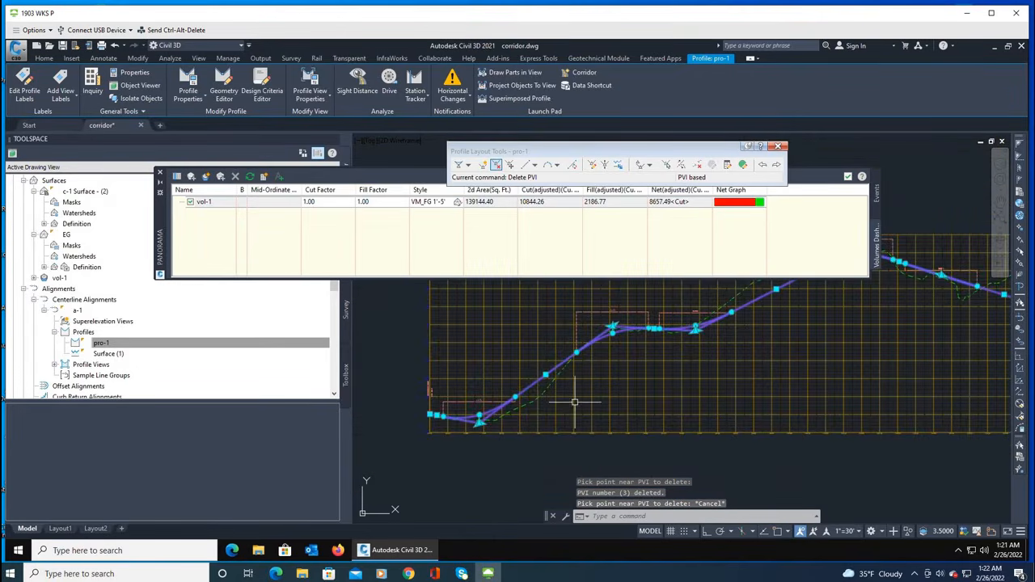
{"action": "scroll", "coordinate": [476, 430], "scroll_direction": "up", "scroll_amount": 2}
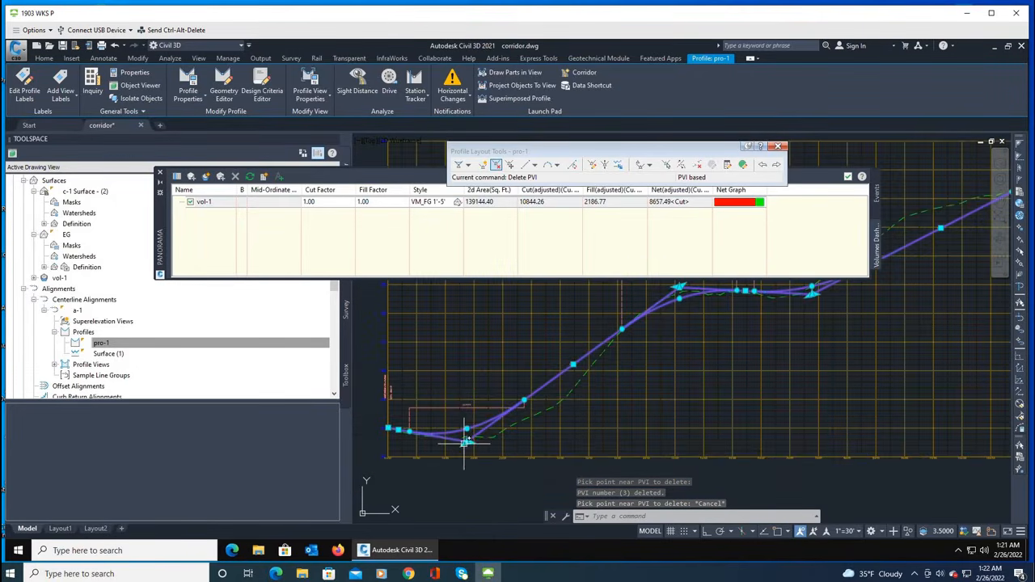
{"action": "left_click", "coordinate": [467, 442]}
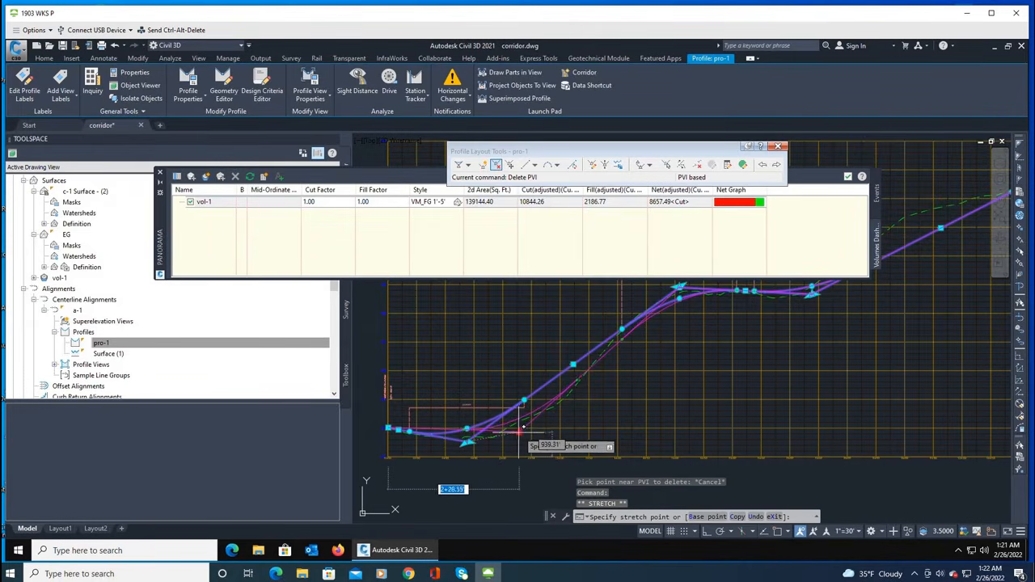
{"action": "key", "text": "Escape"}
Compare the revised pro-1 profile with the existing ground line along the whole profile view.
{"action": "scroll", "coordinate": [639, 353], "scroll_direction": "up", "scroll_amount": 3}
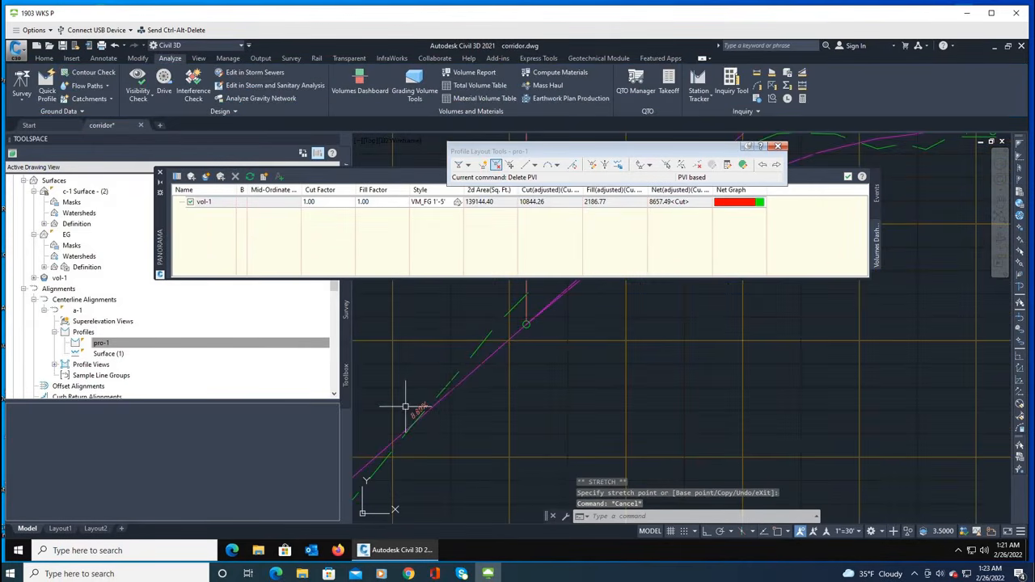
{"action": "scroll", "coordinate": [429, 392], "scroll_direction": "down", "scroll_amount": 4}
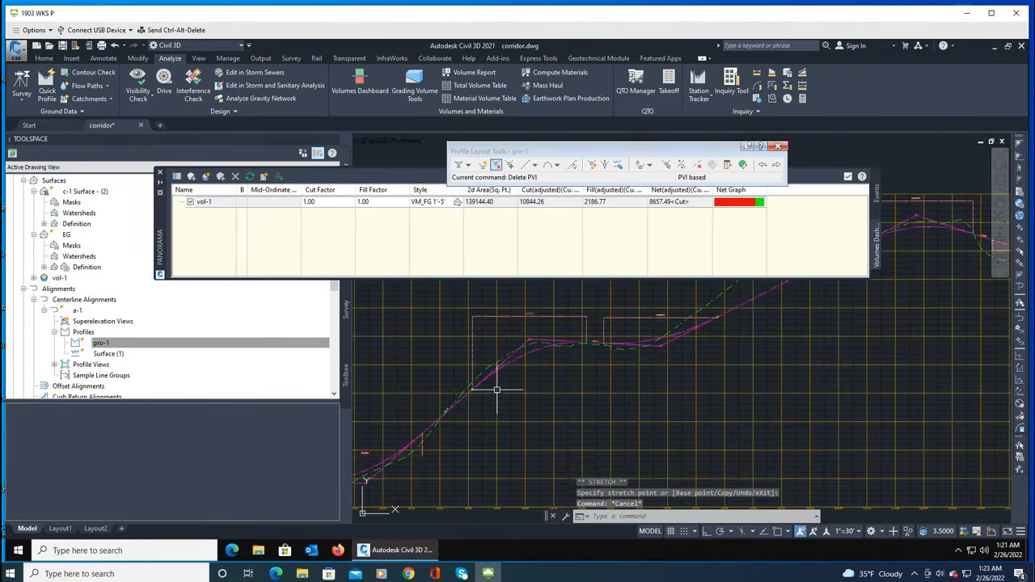
{"action": "scroll", "coordinate": [558, 364], "scroll_direction": "down", "scroll_amount": 5}
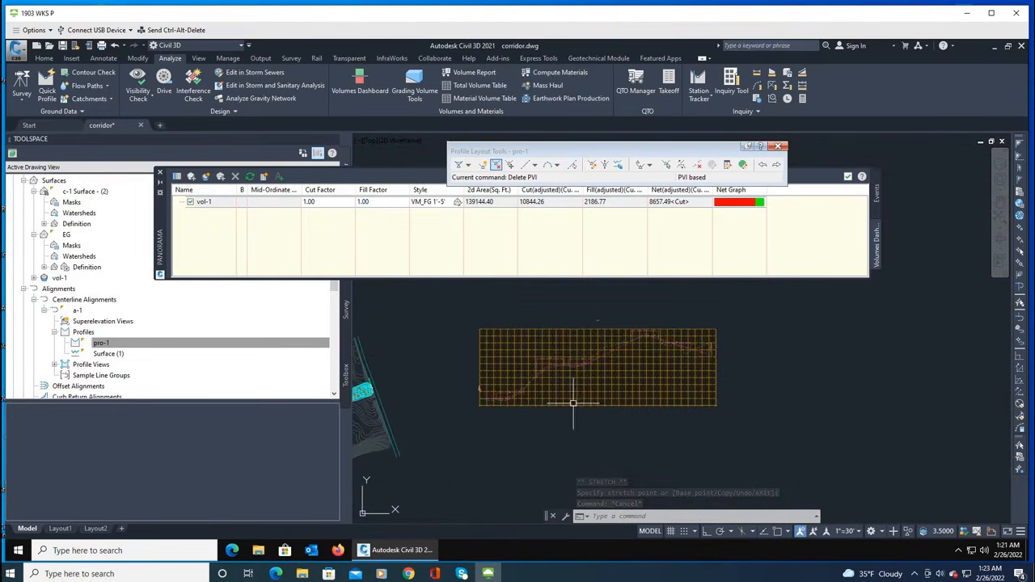
{"action": "key", "text": "Escape"}
{"action": "scroll", "coordinate": [637, 348], "scroll_direction": "up", "scroll_amount": 3}
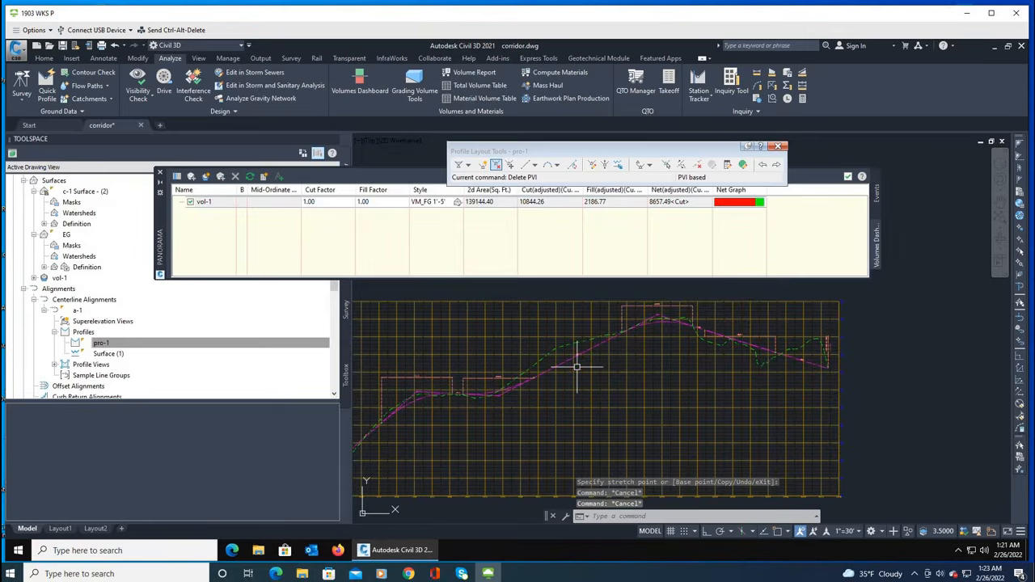
{"action": "scroll", "coordinate": [573, 359], "scroll_direction": "down", "scroll_amount": 1}
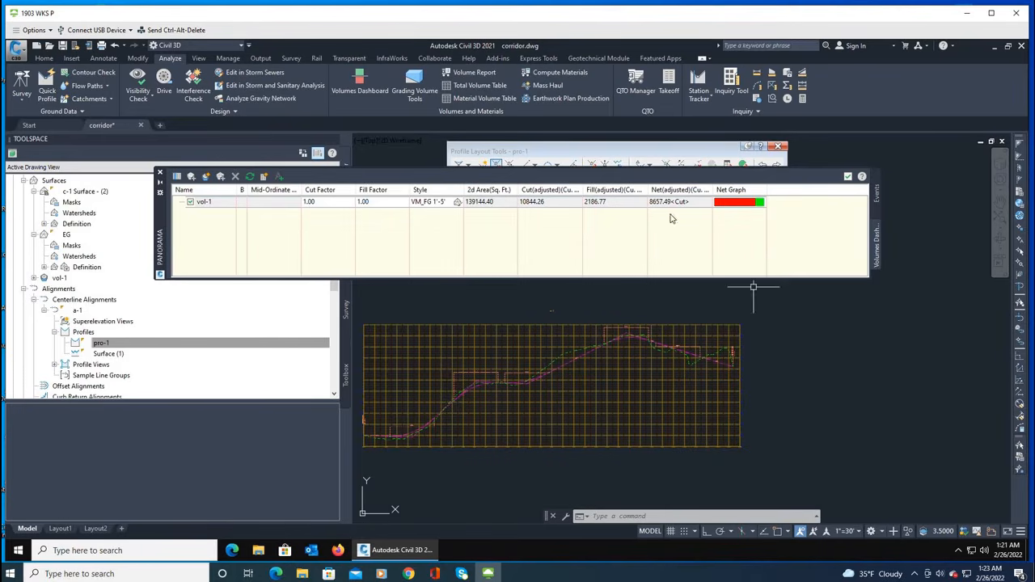
Move the Panorama volumes dashboard clear of the Toolspace tree and the profile view.
{"action": "left_click", "coordinate": [101, 344]}
{"action": "left_click_drag", "start_coordinate": [160, 212], "coordinate": [494, 241]}
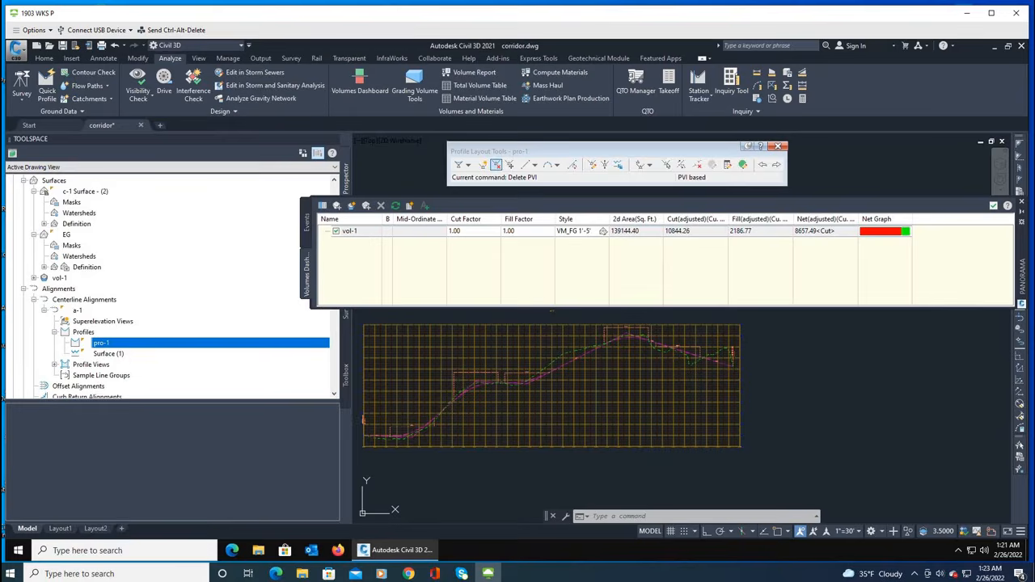
{"action": "left_click", "coordinate": [101, 341]}
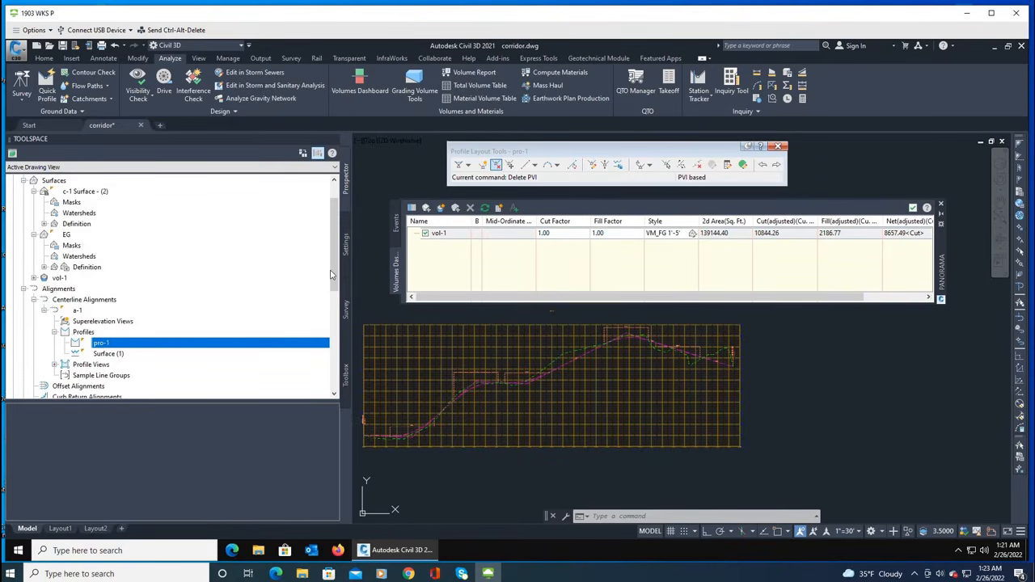
Rebuild corridor c-1 with the revised pro-1 profile.
{"action": "scroll", "coordinate": [332, 247], "scroll_direction": "up", "scroll_amount": 1}
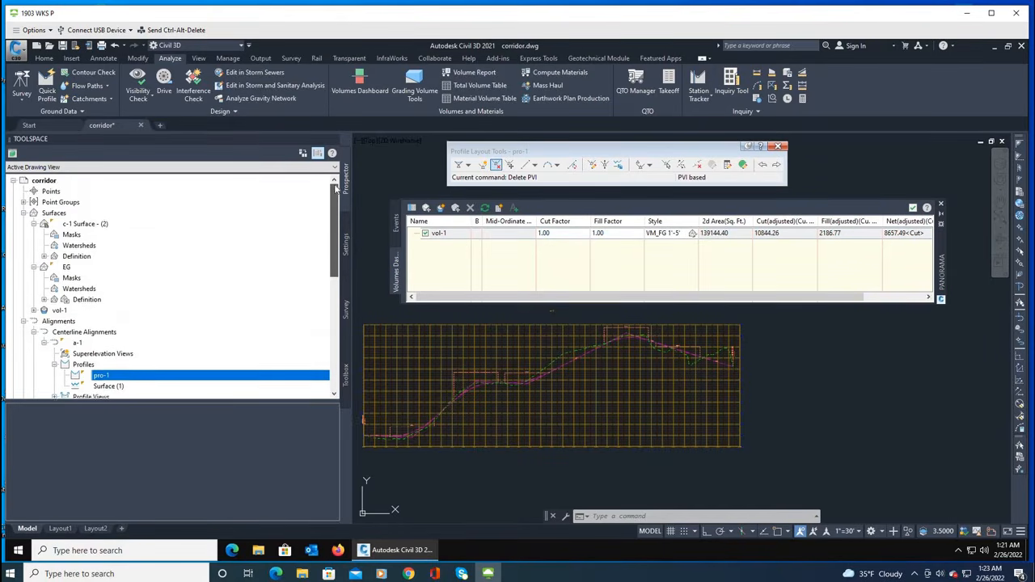
{"action": "scroll", "coordinate": [325, 289], "scroll_direction": "down", "scroll_amount": 4}
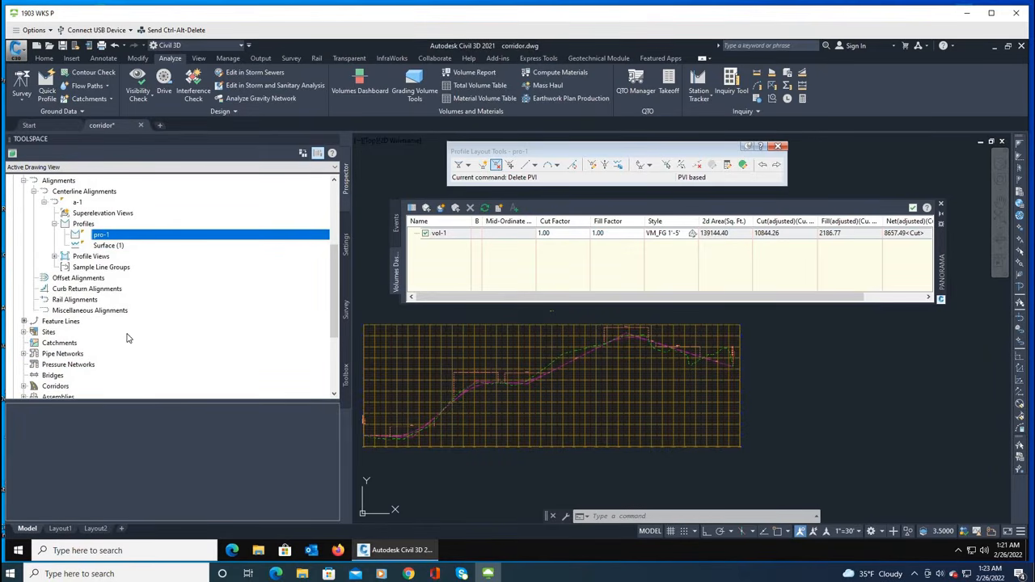
{"action": "left_click_drag", "start_coordinate": [333, 273], "coordinate": [340, 220]}
{"action": "scroll", "coordinate": [260, 328], "scroll_direction": "down", "scroll_amount": 6}
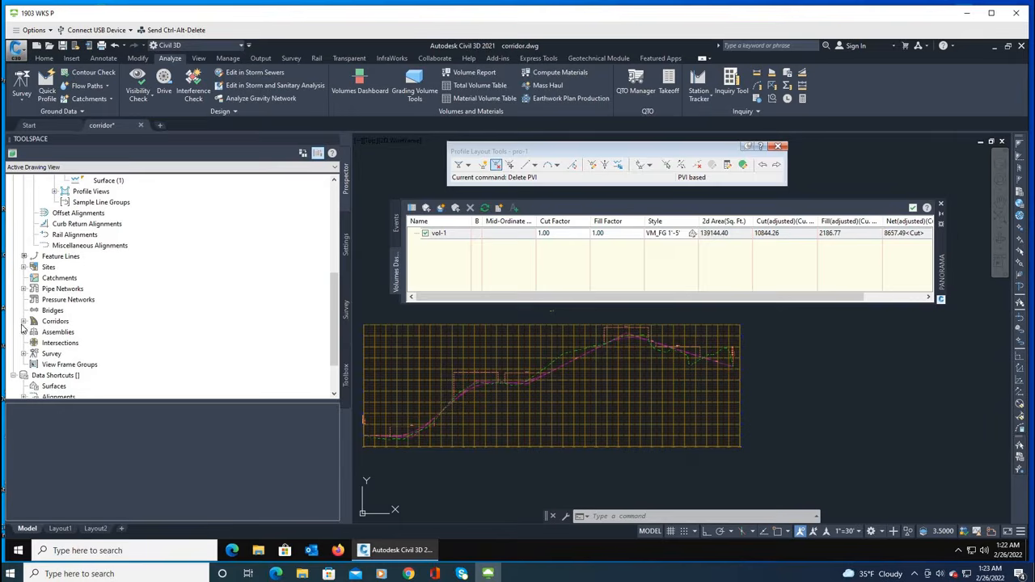
{"action": "left_click", "coordinate": [24, 322]}
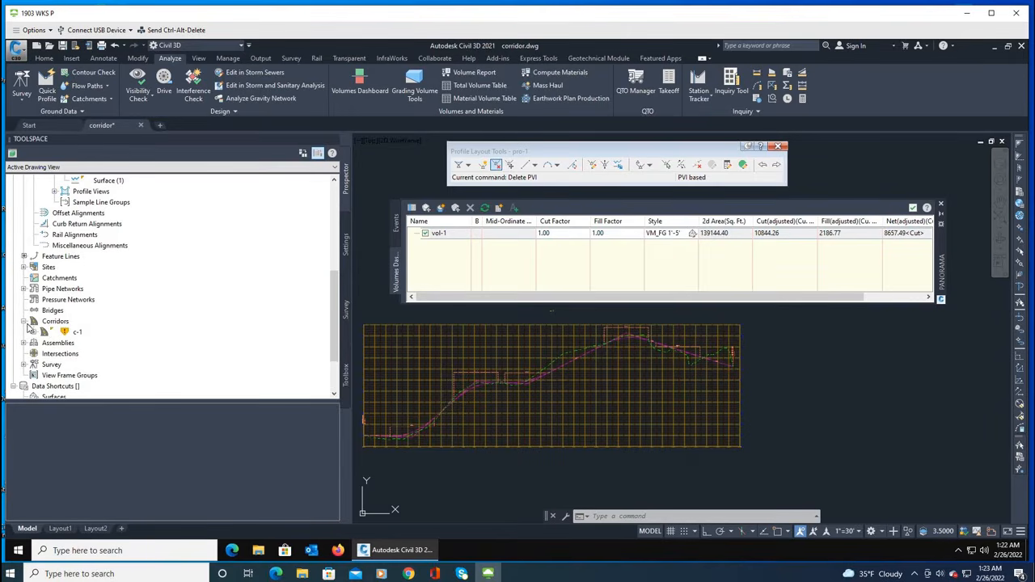
{"action": "right_click", "coordinate": [69, 334]}
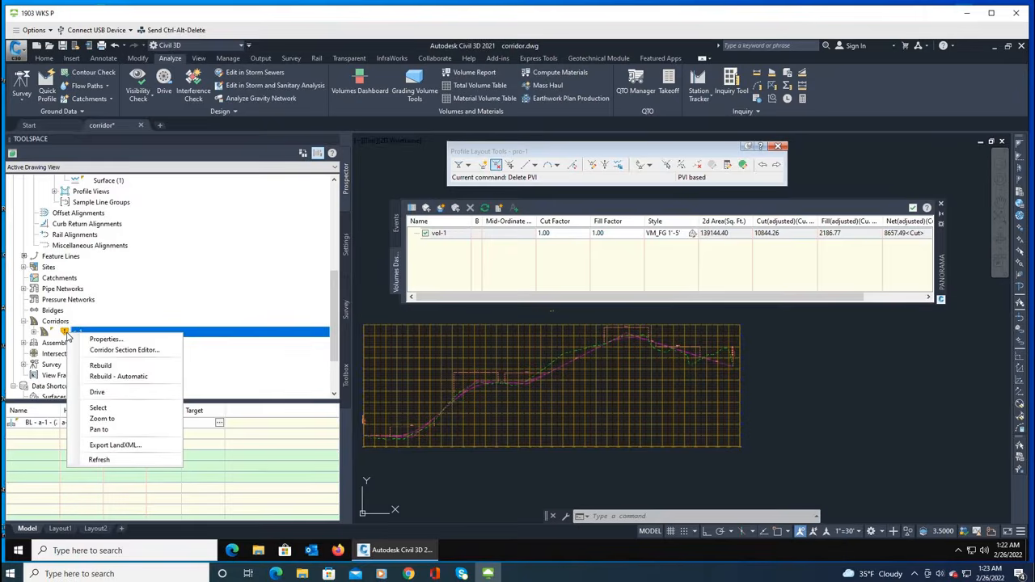
{"action": "left_click", "coordinate": [101, 361]}
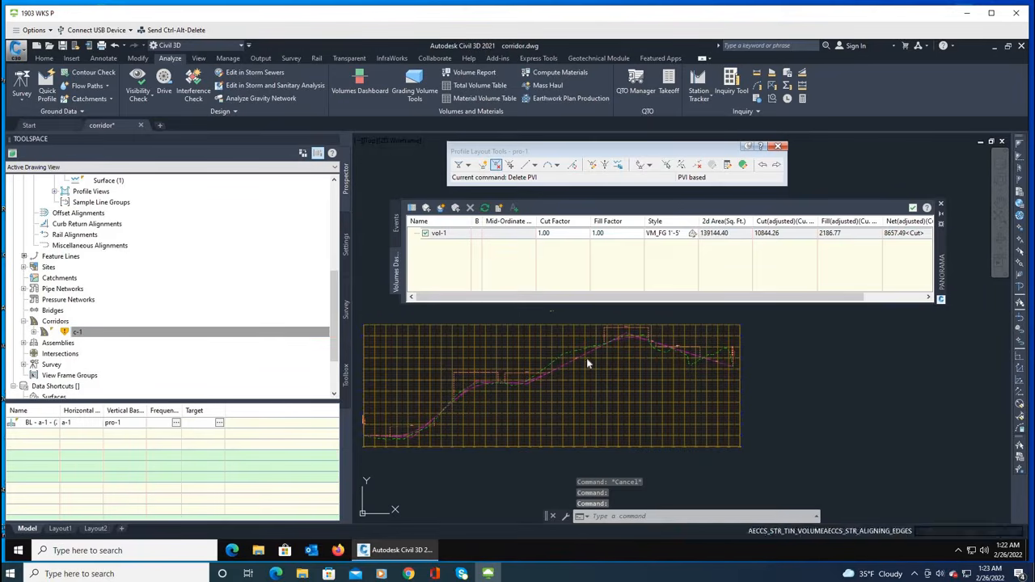
Check the net volume and net graph of vol-1, and examine the rebuilt corridor in plan between stations 12+00 and 16+00.
{"action": "left_click_drag", "start_coordinate": [790, 301], "coordinate": [852, 302]}
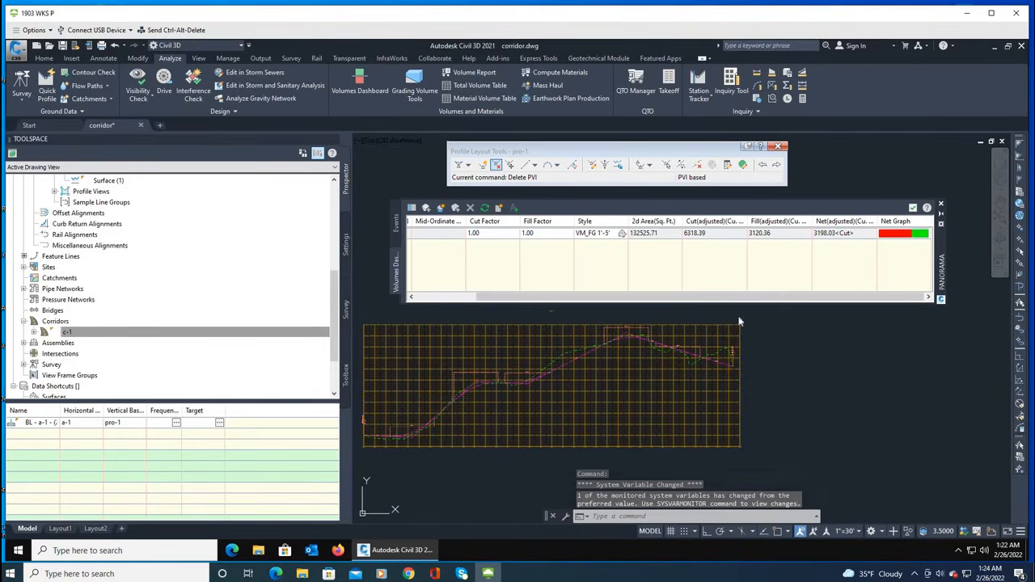
{"action": "scroll", "coordinate": [704, 356], "scroll_direction": "down", "scroll_amount": 6}
{"action": "scroll", "coordinate": [532, 419], "scroll_direction": "up", "scroll_amount": 4}
{"action": "scroll", "coordinate": [635, 375], "scroll_direction": "up", "scroll_amount": 4}
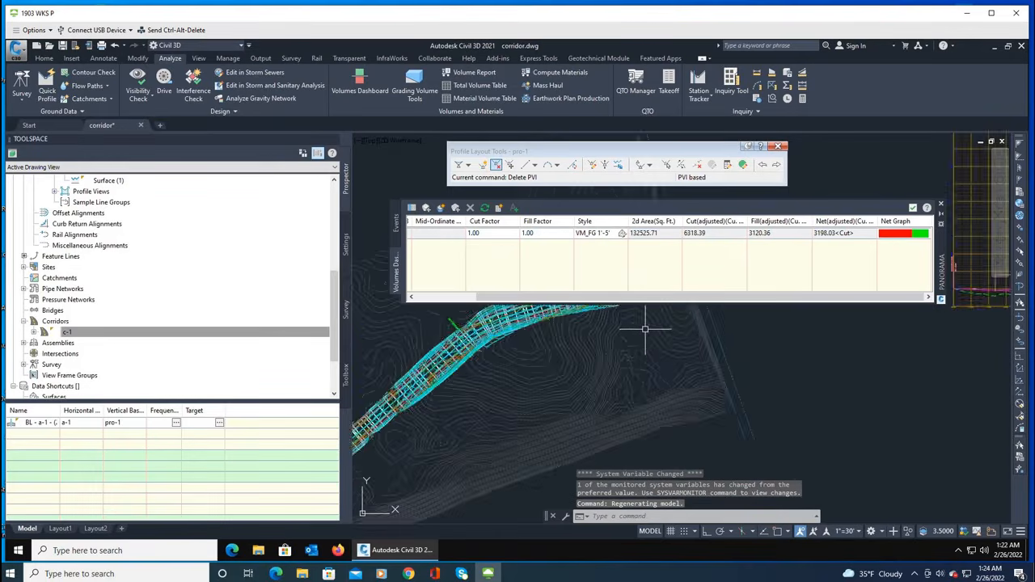
{"action": "scroll", "coordinate": [505, 356], "scroll_direction": "up", "scroll_amount": 5}
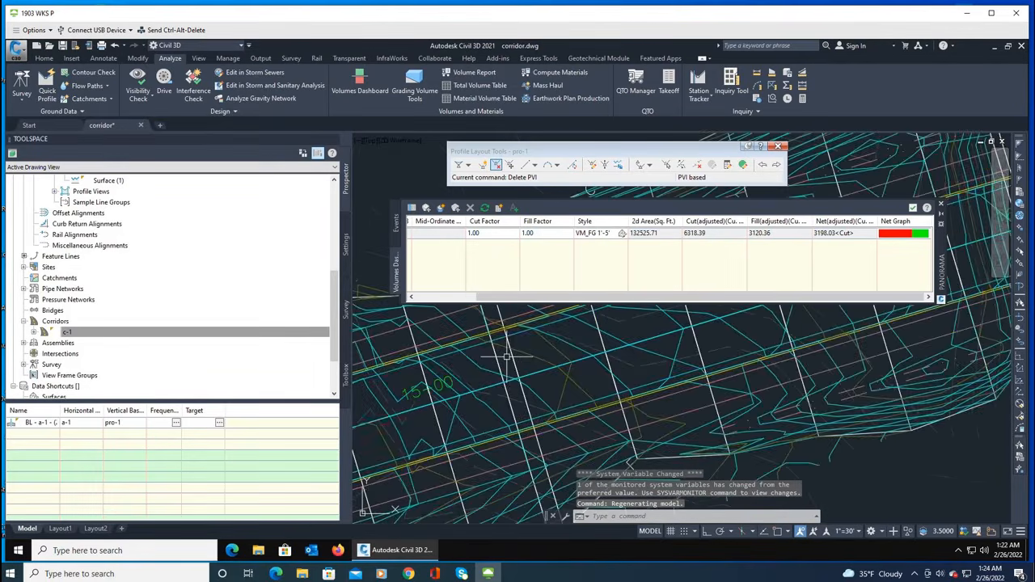
{"action": "scroll", "coordinate": [505, 356], "scroll_direction": "down", "scroll_amount": 2}
{"action": "scroll", "coordinate": [558, 363], "scroll_direction": "down", "scroll_amount": 1}
{"action": "scroll", "coordinate": [608, 350], "scroll_direction": "down", "scroll_amount": 1}
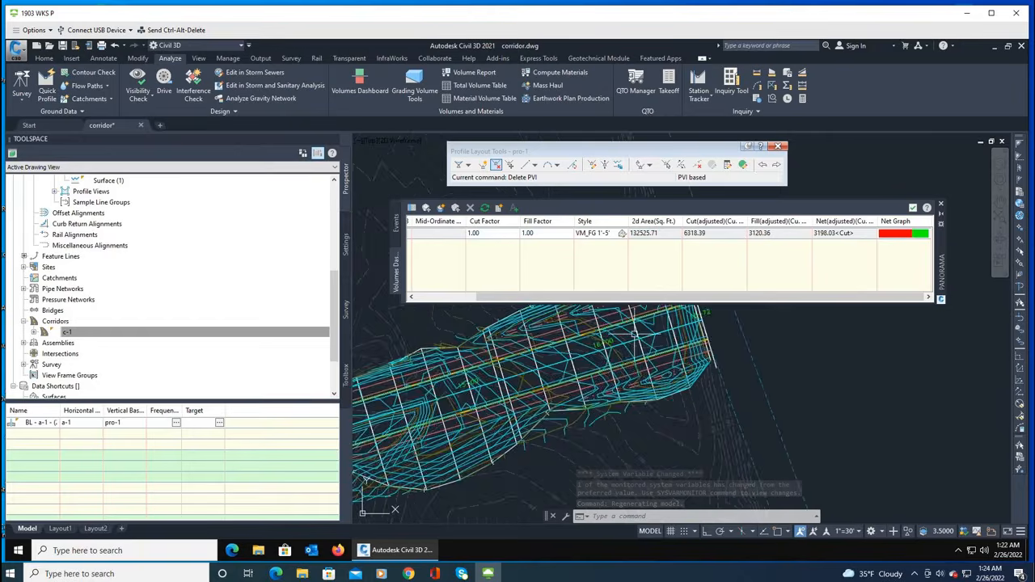
{"action": "scroll", "coordinate": [635, 334], "scroll_direction": "up", "scroll_amount": 2}
{"action": "scroll", "coordinate": [411, 388], "scroll_direction": "up", "scroll_amount": 3}
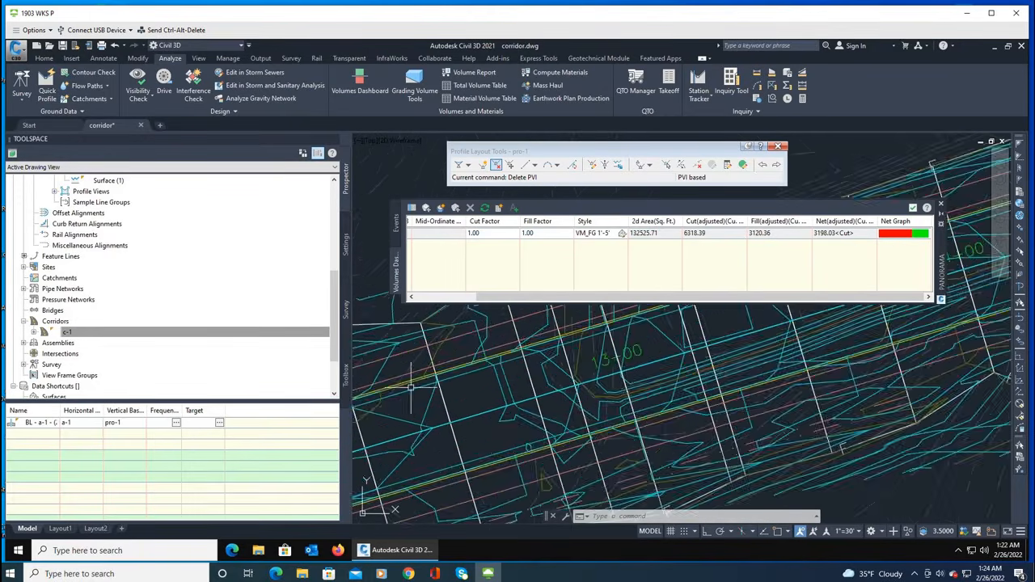
{"action": "scroll", "coordinate": [421, 393], "scroll_direction": "down", "scroll_amount": 2}
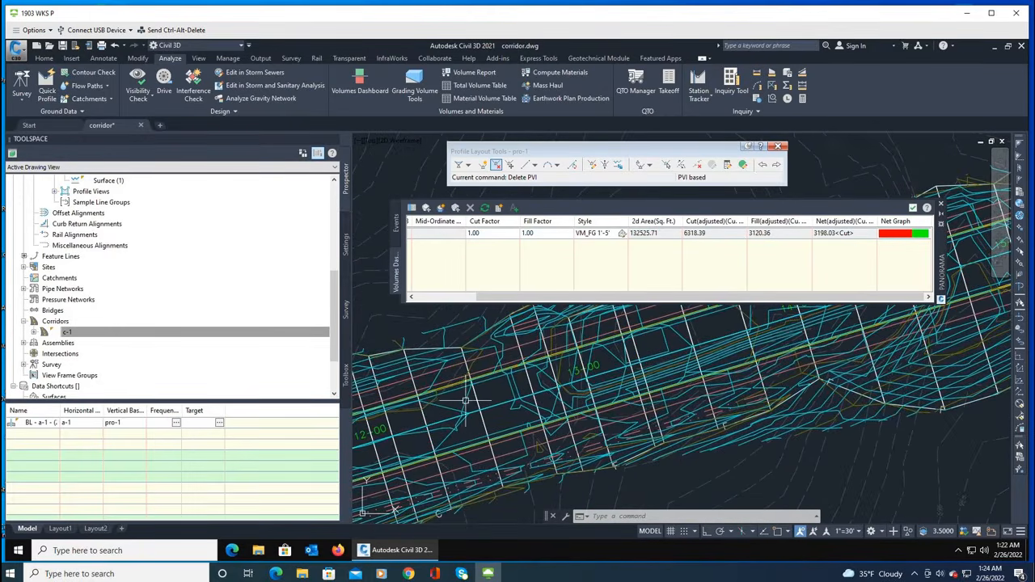
{"action": "scroll", "coordinate": [466, 400], "scroll_direction": "up", "scroll_amount": 1}
Open the object properties of the volume surface contours near station 12+50 and inspect the corridor between stations 11+00 and 14+00.
{"action": "left_click", "coordinate": [466, 398]}
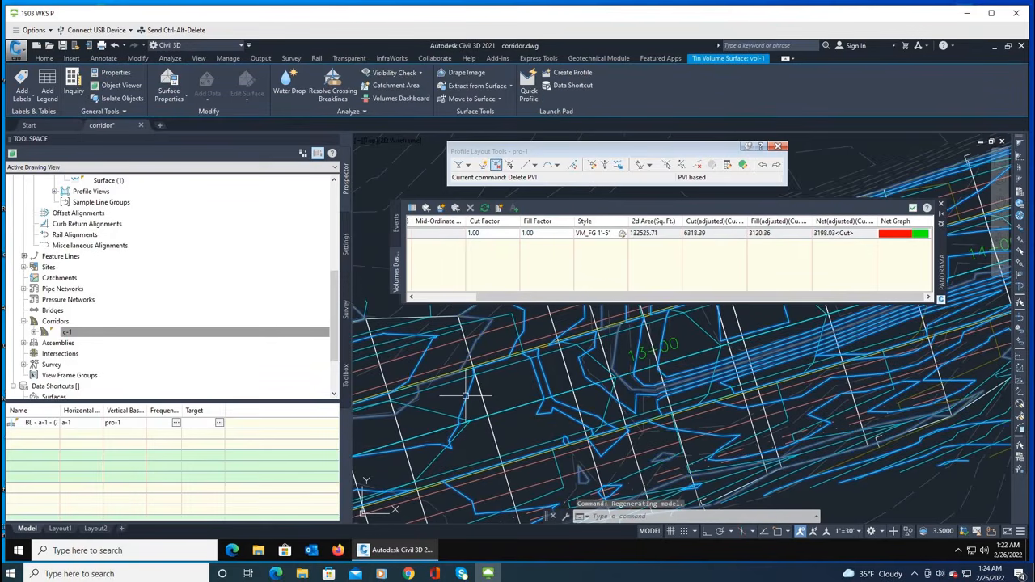
{"action": "right_click", "coordinate": [466, 396]}
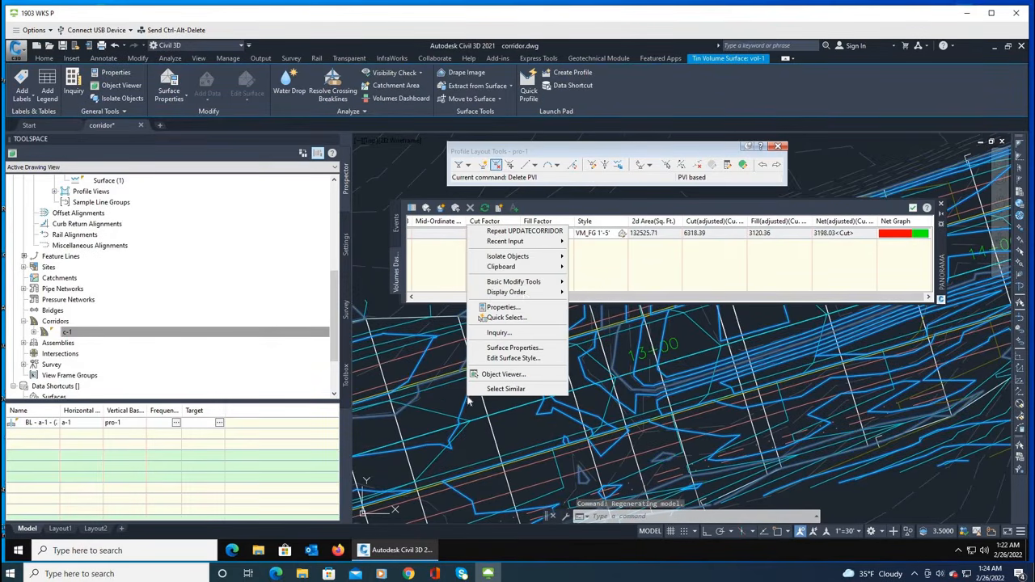
{"action": "left_click", "coordinate": [511, 308]}
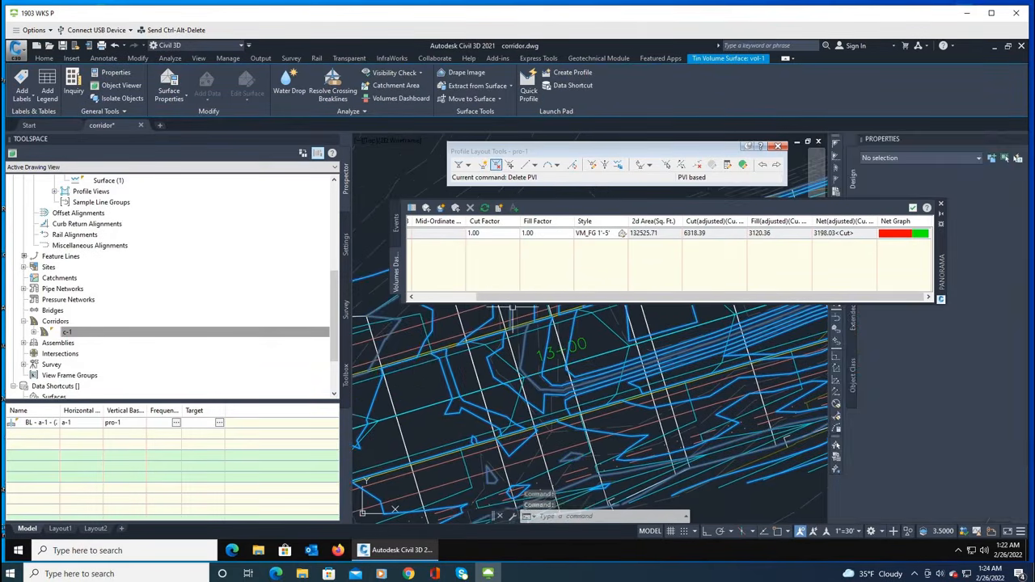
{"action": "key", "text": "Escape"}
{"action": "scroll", "coordinate": [630, 405], "scroll_direction": "down", "scroll_amount": 3}
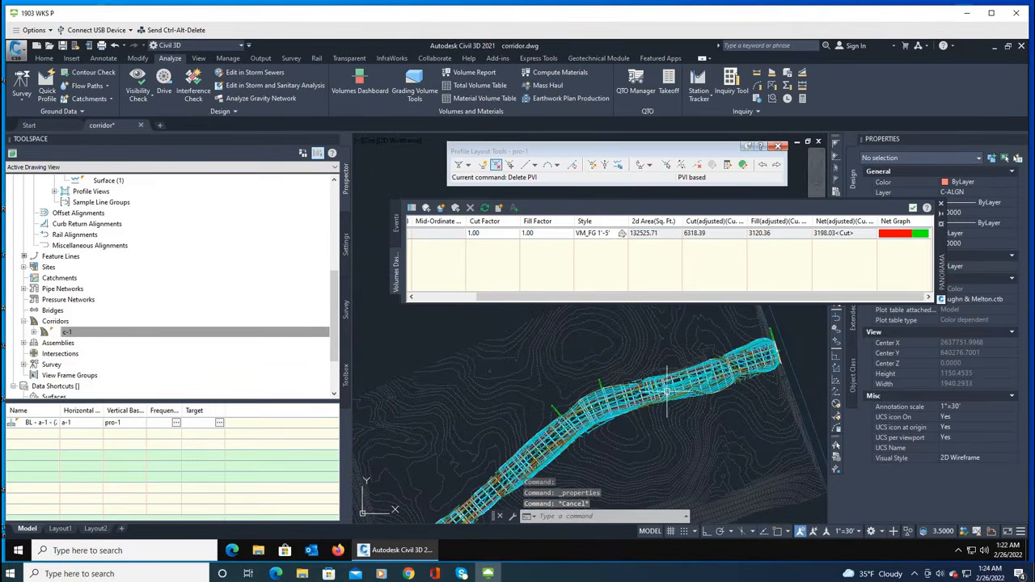
{"action": "scroll", "coordinate": [566, 380], "scroll_direction": "up", "scroll_amount": 3}
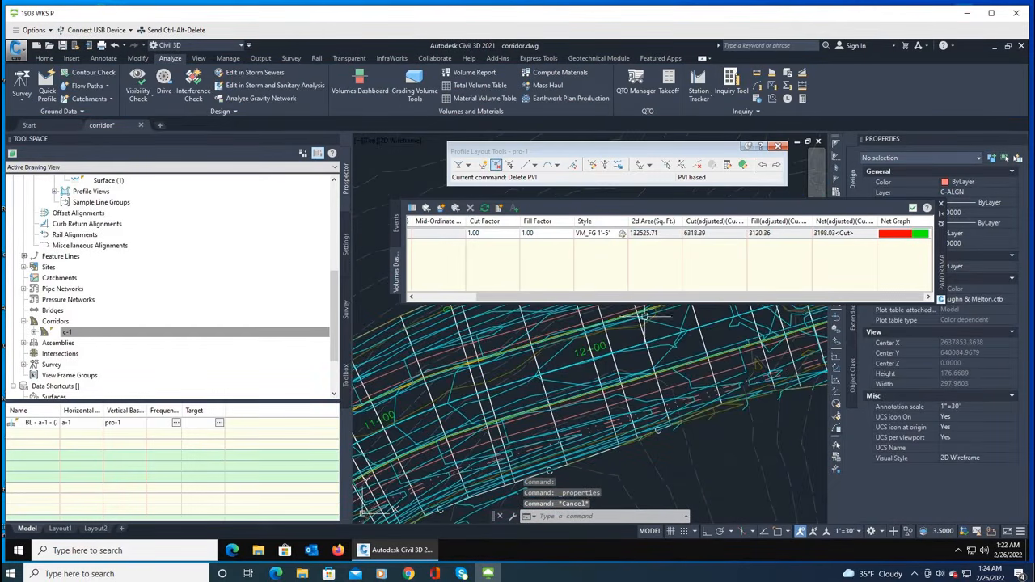
{"action": "scroll", "coordinate": [615, 364], "scroll_direction": "up", "scroll_amount": 2}
{"action": "scroll", "coordinate": [630, 351], "scroll_direction": "down", "scroll_amount": 2}
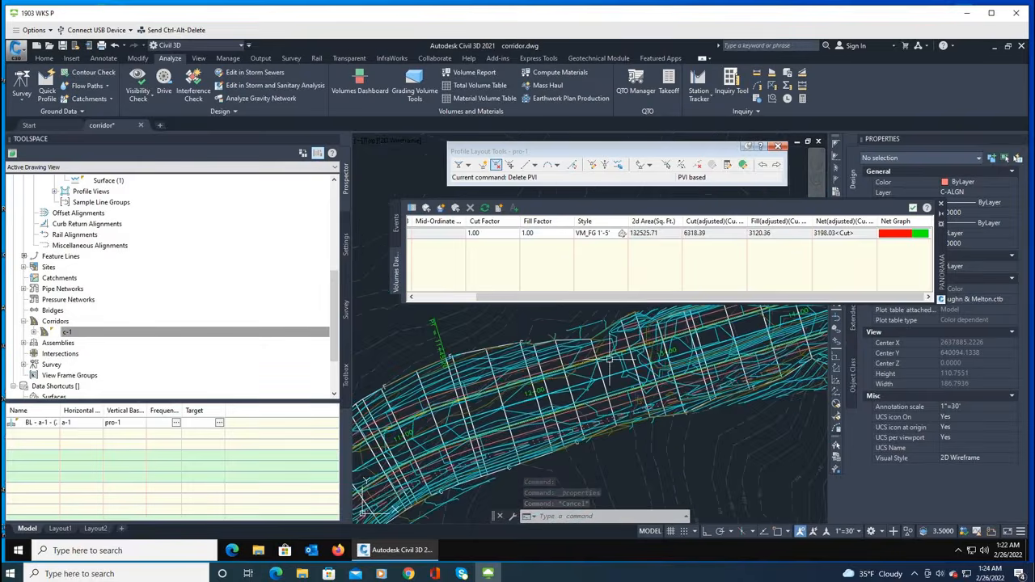
{"action": "scroll", "coordinate": [574, 388], "scroll_direction": "up", "scroll_amount": 2}
Set the surface style of volume surface vol-1 to VM_No Display in its surface properties.
{"action": "left_click", "coordinate": [573, 392]}
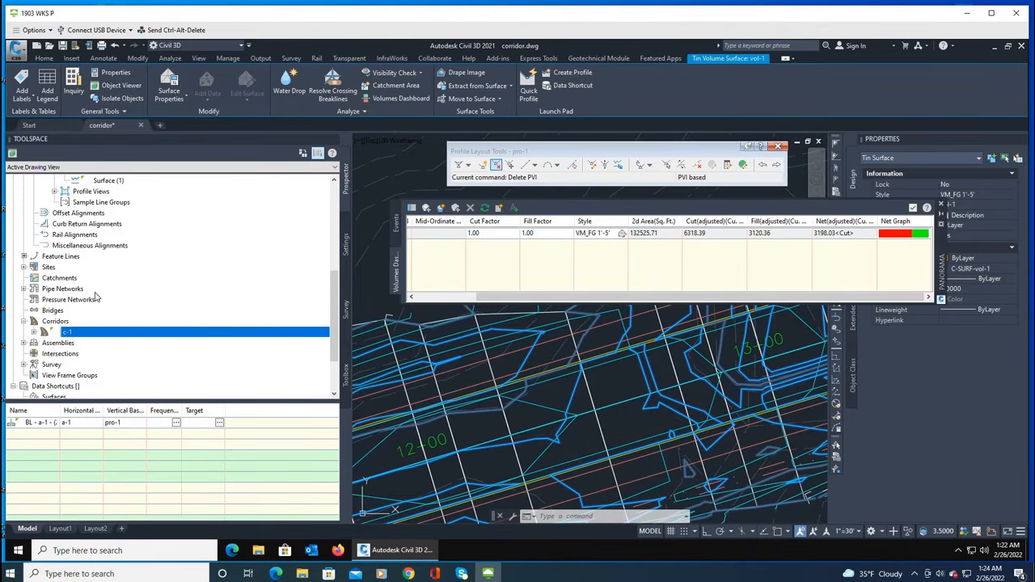
{"action": "left_click_drag", "start_coordinate": [334, 285], "coordinate": [334, 275]}
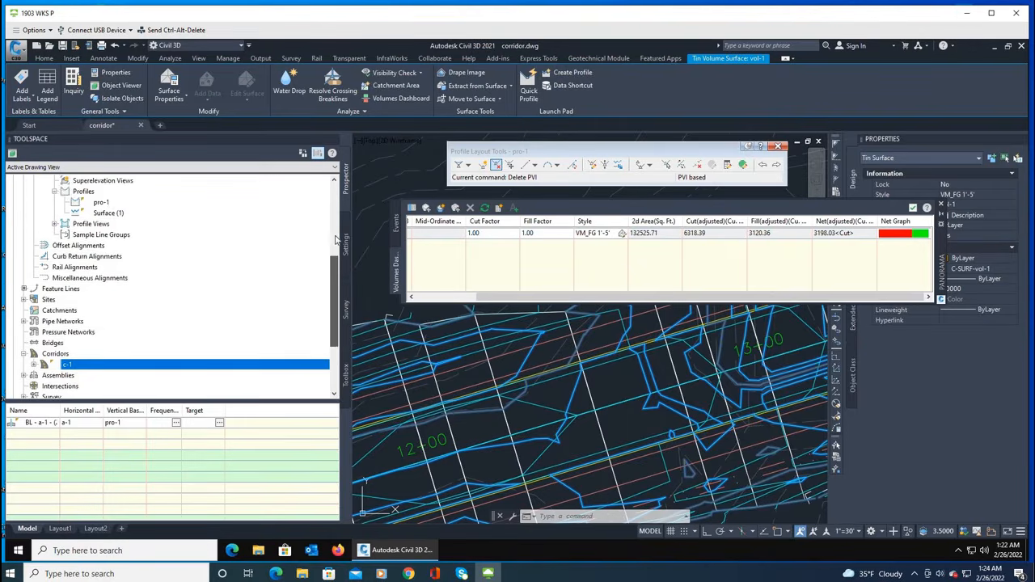
{"action": "scroll", "coordinate": [337, 241], "scroll_direction": "up", "scroll_amount": 4}
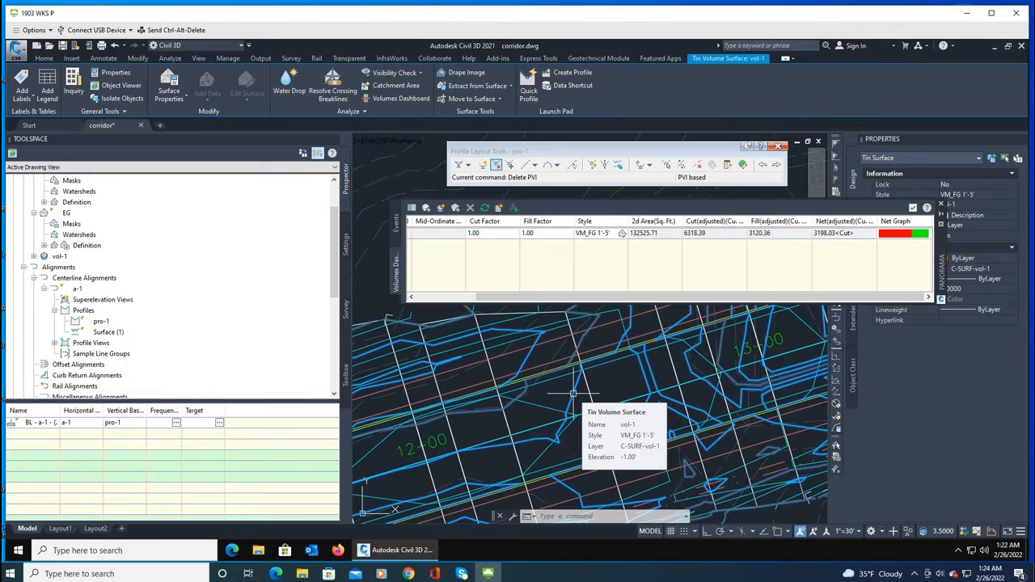
{"action": "left_click_drag", "start_coordinate": [334, 250], "coordinate": [329, 177]}
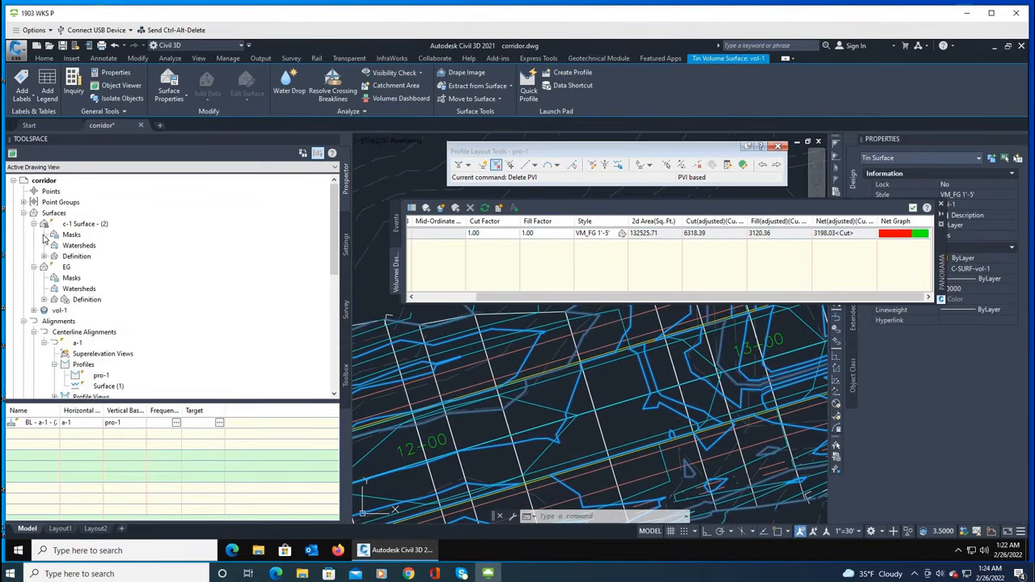
{"action": "left_click", "coordinate": [34, 311]}
{"action": "left_click", "coordinate": [59, 311]}
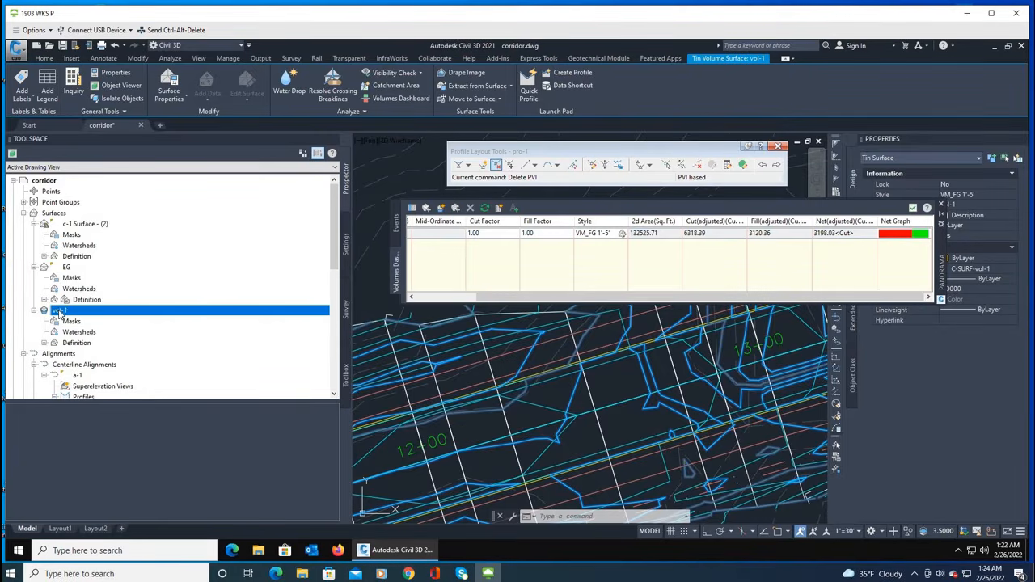
{"action": "right_click", "coordinate": [59, 311]}
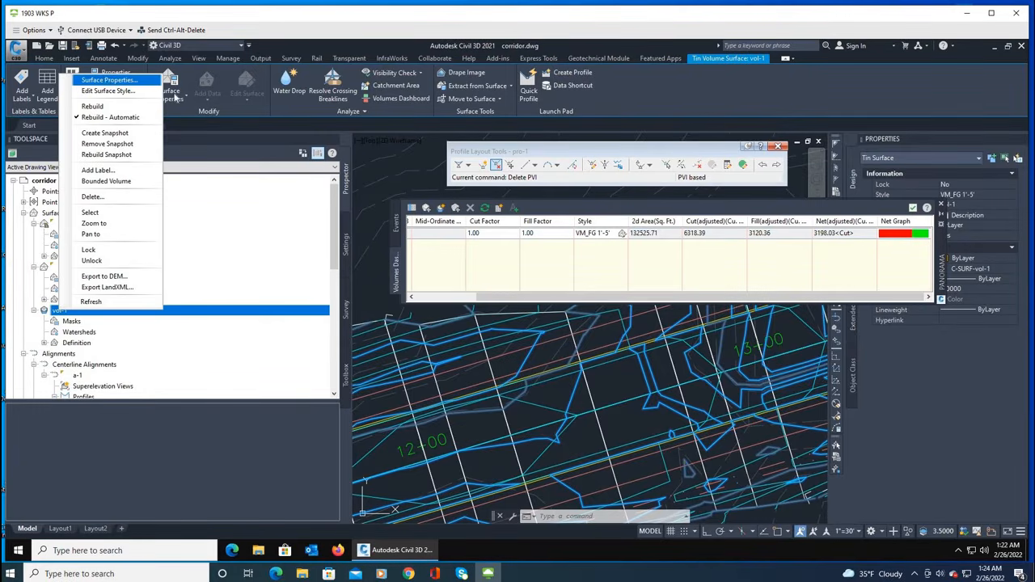
{"action": "left_click", "coordinate": [105, 80]}
{"action": "left_click", "coordinate": [784, 231]}
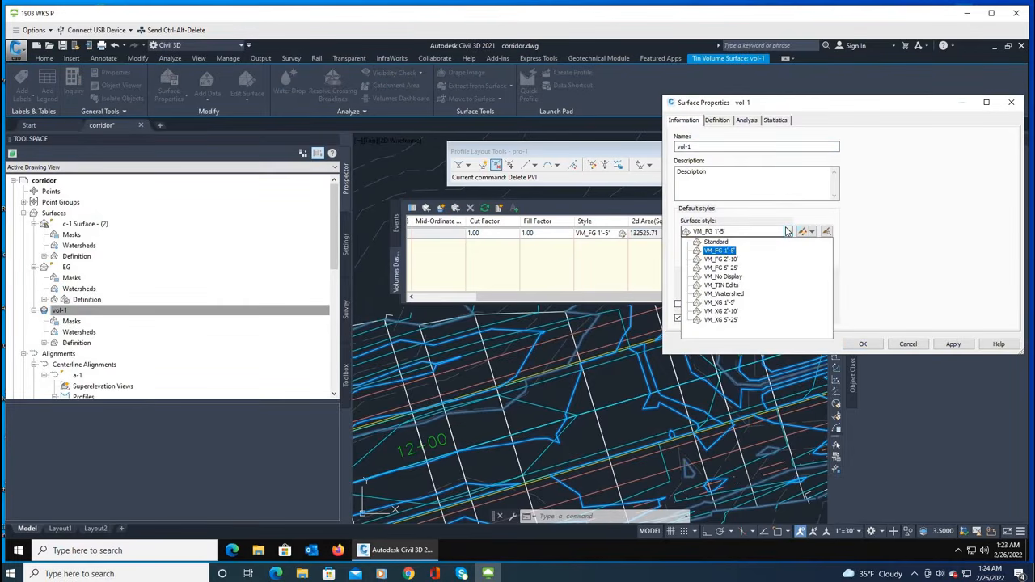
{"action": "left_click", "coordinate": [738, 280]}
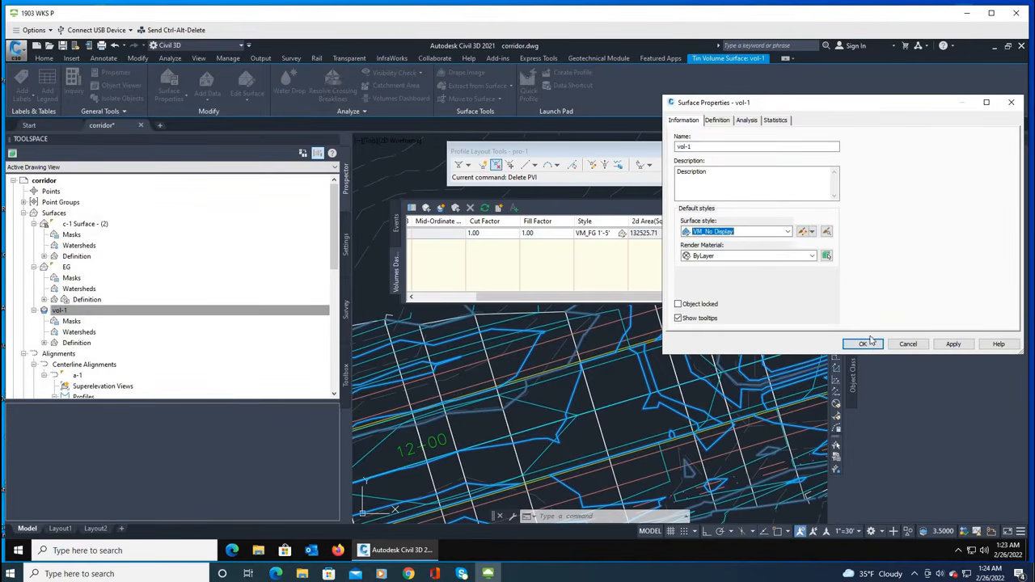
{"action": "left_click", "coordinate": [863, 344]}
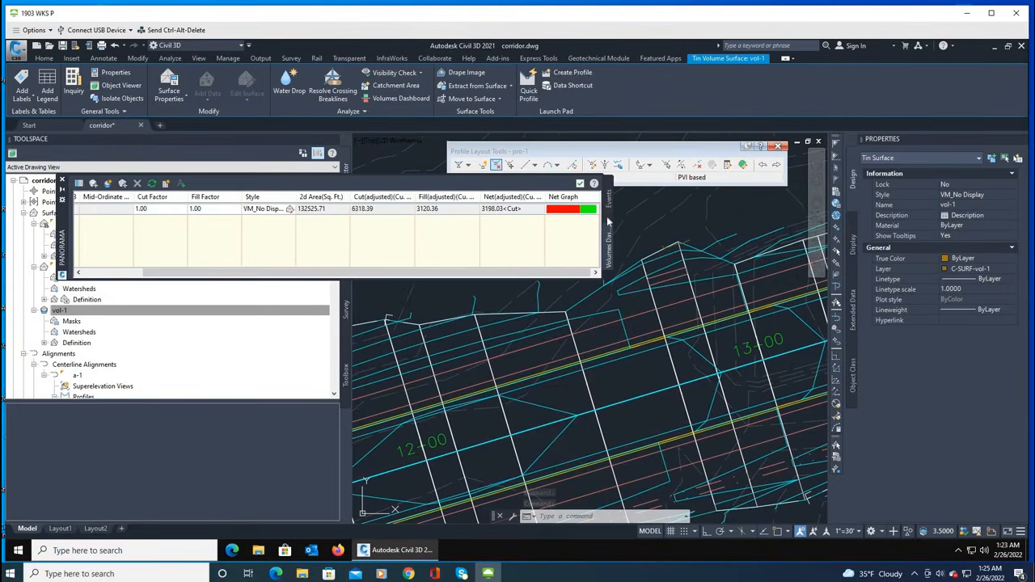
Move pro-1's first sag PVI back to about station 1+65, onto the existing ground line.
{"action": "scroll", "coordinate": [680, 328], "scroll_direction": "down", "scroll_amount": 7}
{"action": "scroll", "coordinate": [636, 326], "scroll_direction": "down", "scroll_amount": 5}
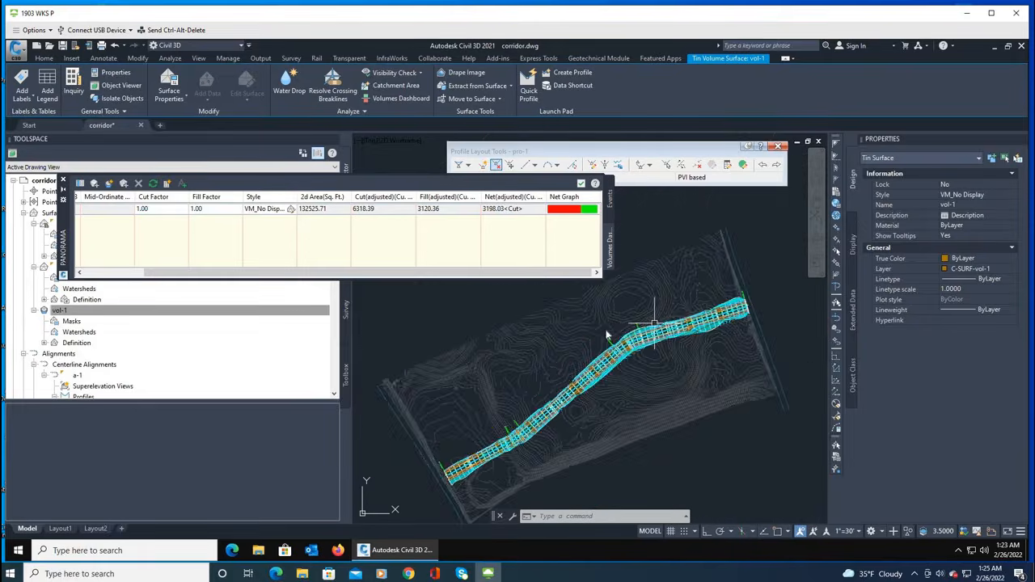
{"action": "scroll", "coordinate": [776, 308], "scroll_direction": "up", "scroll_amount": 8}
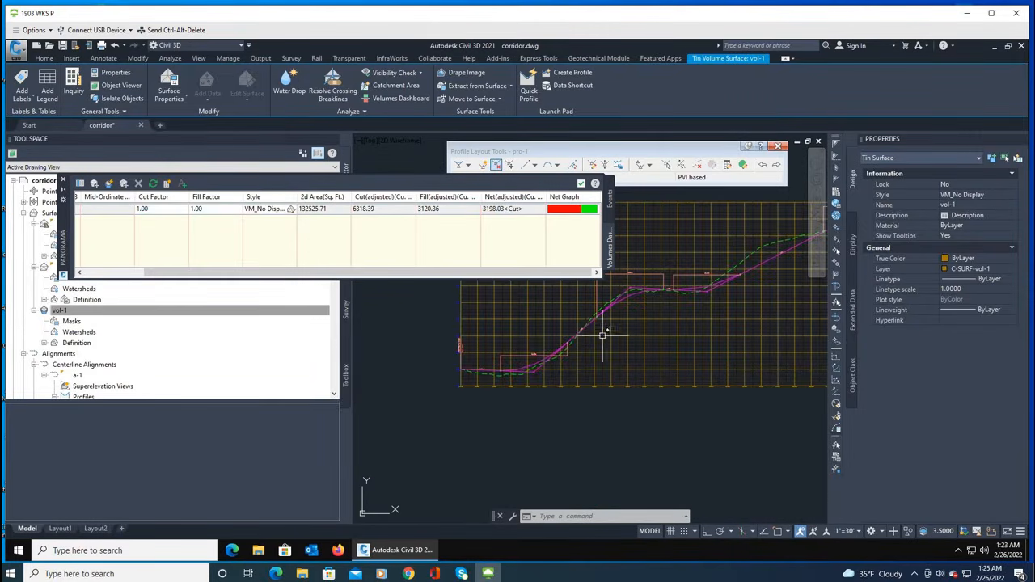
{"action": "scroll", "coordinate": [521, 409], "scroll_direction": "down", "scroll_amount": 3}
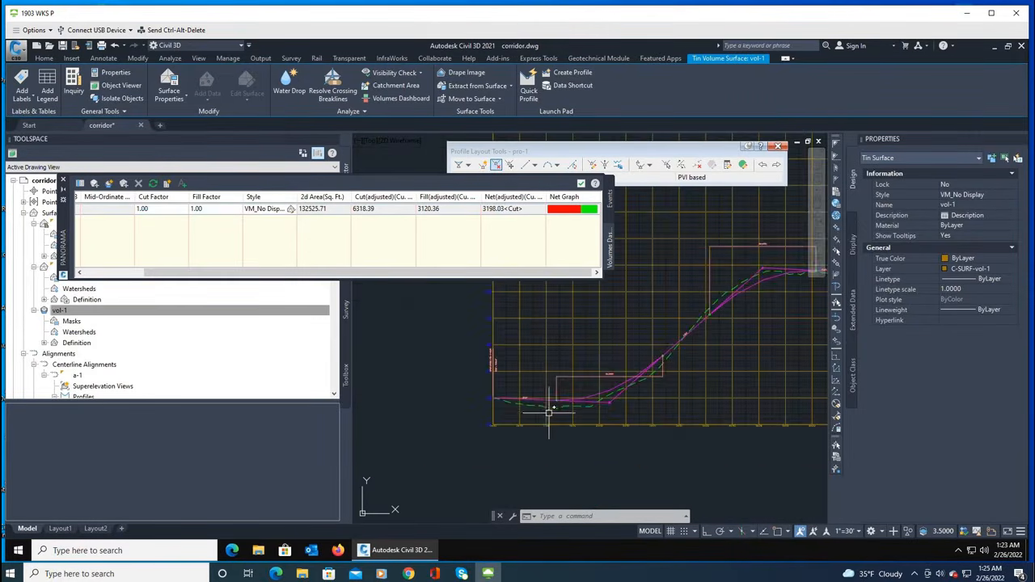
{"action": "left_click", "coordinate": [588, 398]}
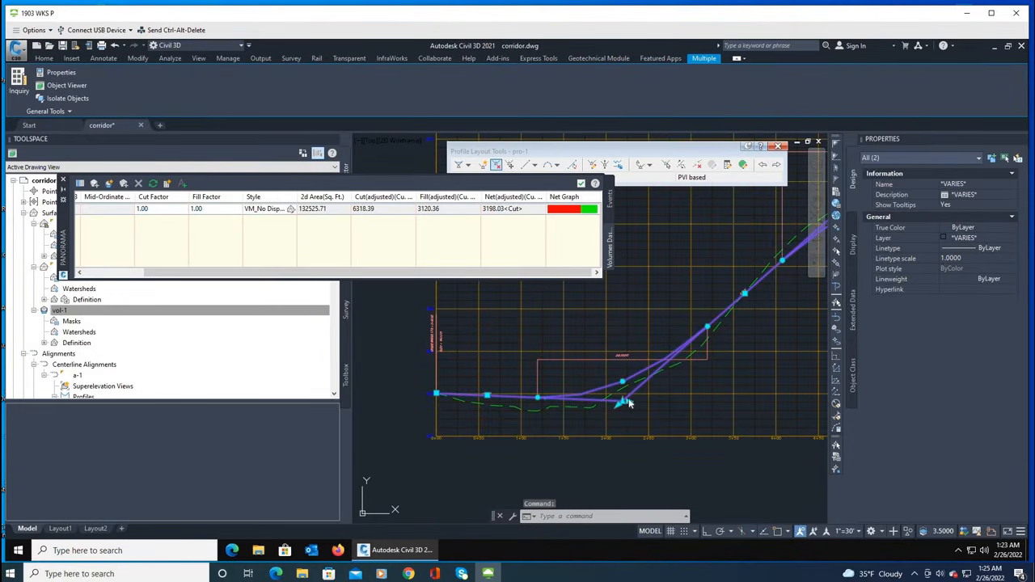
{"action": "scroll", "coordinate": [621, 408], "scroll_direction": "up", "scroll_amount": 5}
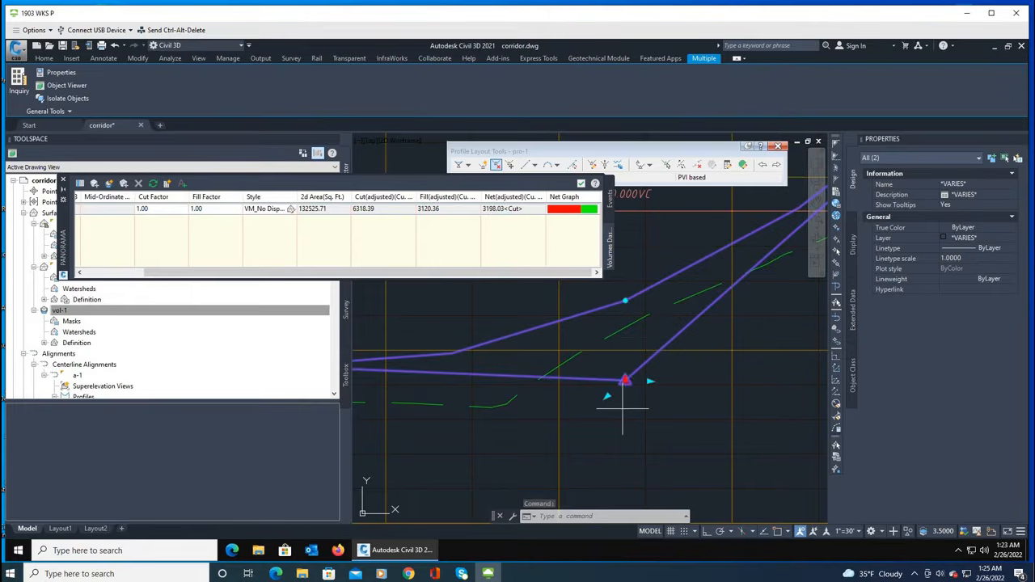
{"action": "left_click", "coordinate": [626, 380]}
{"action": "scroll", "coordinate": [623, 379], "scroll_direction": "down", "scroll_amount": 4}
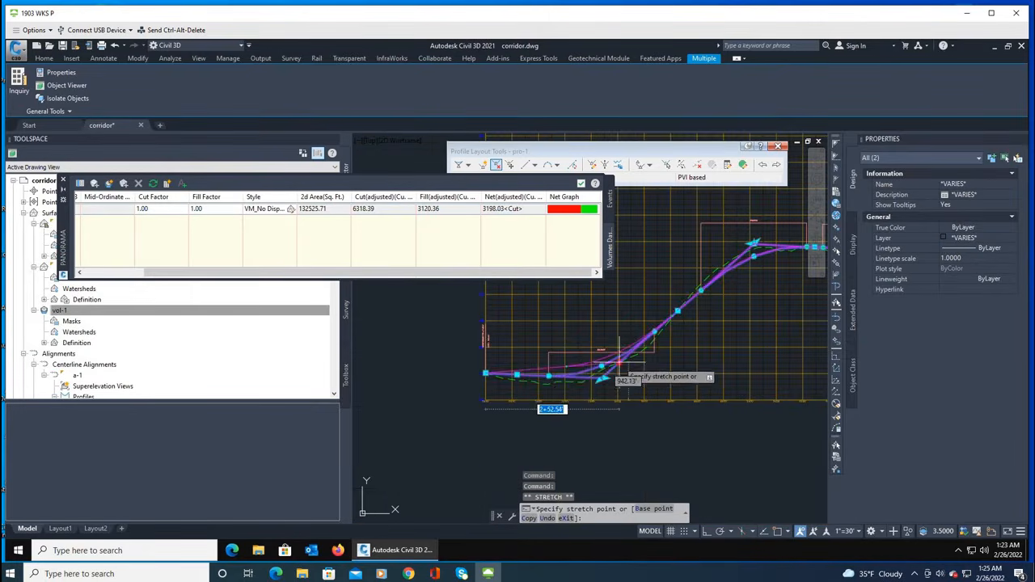
{"action": "left_click", "coordinate": [572, 377]}
{"action": "scroll", "coordinate": [579, 377], "scroll_direction": "down", "scroll_amount": 2}
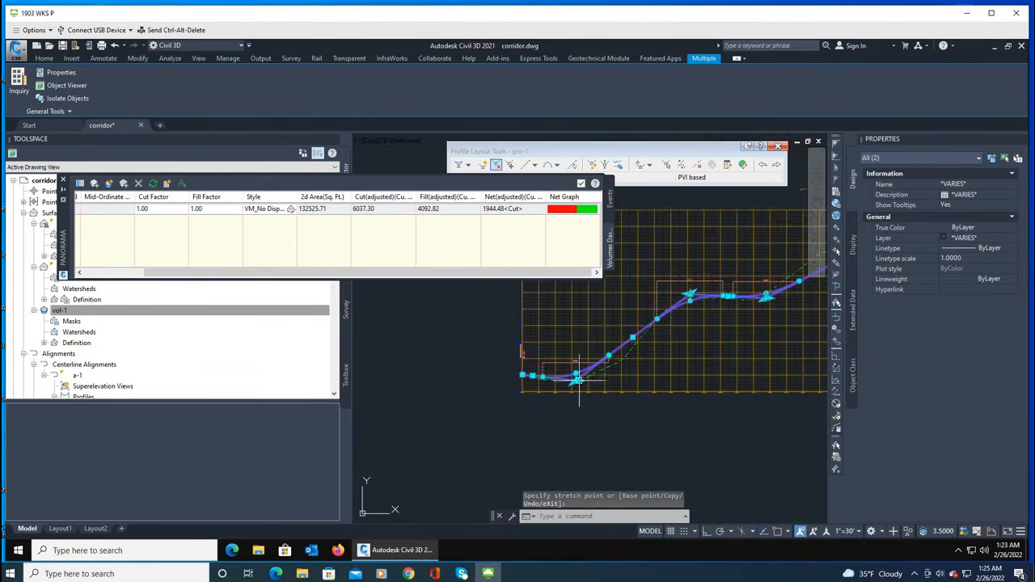
Move pro-1's first crest PVI back and down to about station 4+92, elevation about 963.
{"action": "scroll", "coordinate": [654, 334], "scroll_direction": "up", "scroll_amount": 2}
{"action": "scroll", "coordinate": [619, 365], "scroll_direction": "up", "scroll_amount": 3}
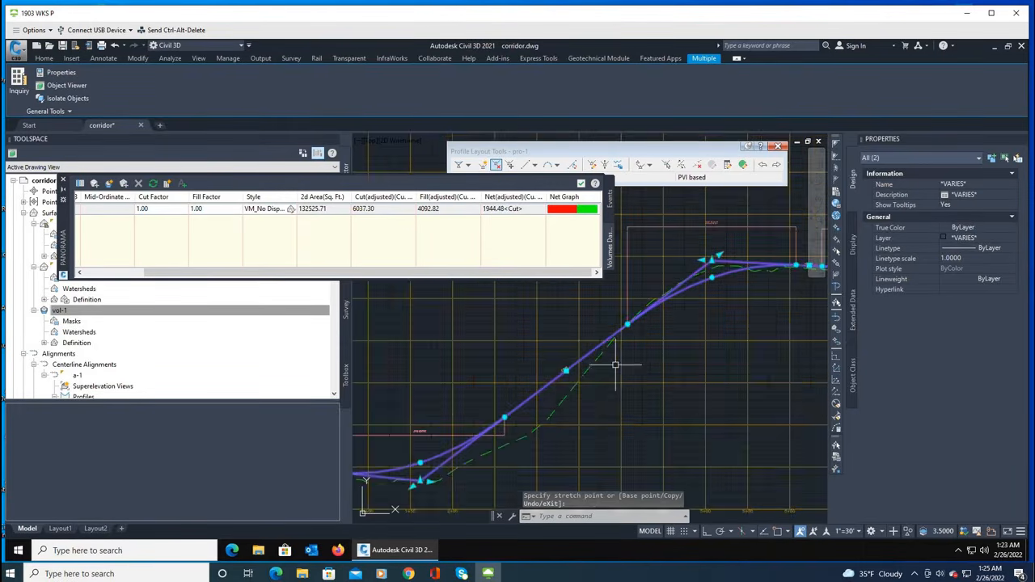
{"action": "scroll", "coordinate": [542, 369], "scroll_direction": "up", "scroll_amount": 2}
{"action": "scroll", "coordinate": [539, 370], "scroll_direction": "down", "scroll_amount": 5}
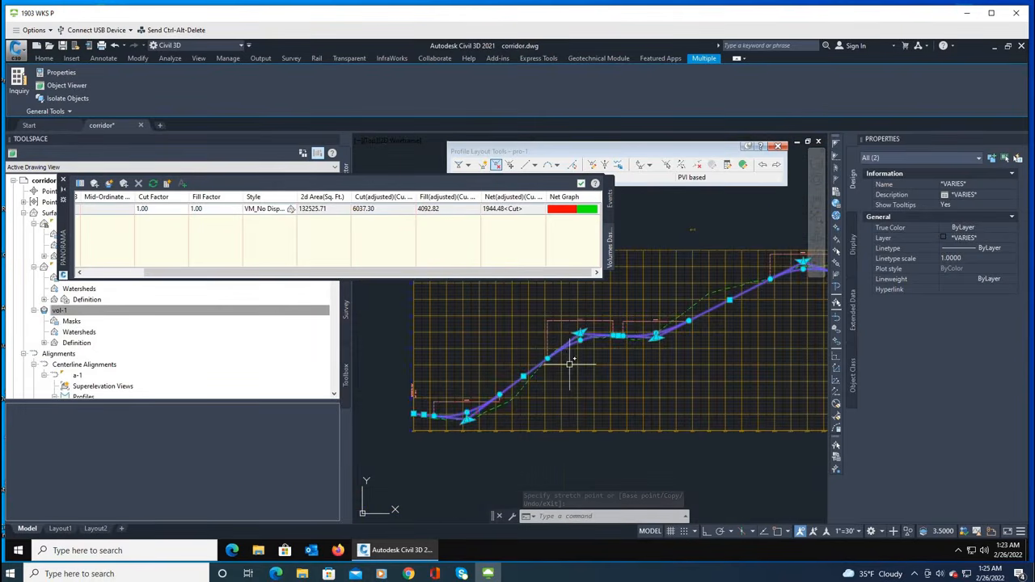
{"action": "scroll", "coordinate": [571, 364], "scroll_direction": "up", "scroll_amount": 1}
{"action": "scroll", "coordinate": [594, 318], "scroll_direction": "up", "scroll_amount": 2}
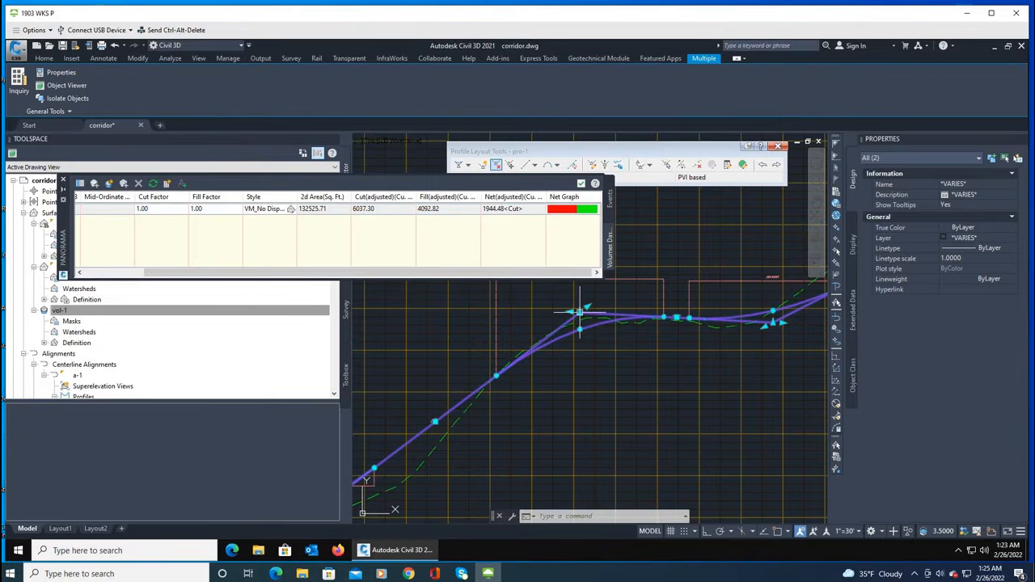
{"action": "left_click", "coordinate": [579, 312]}
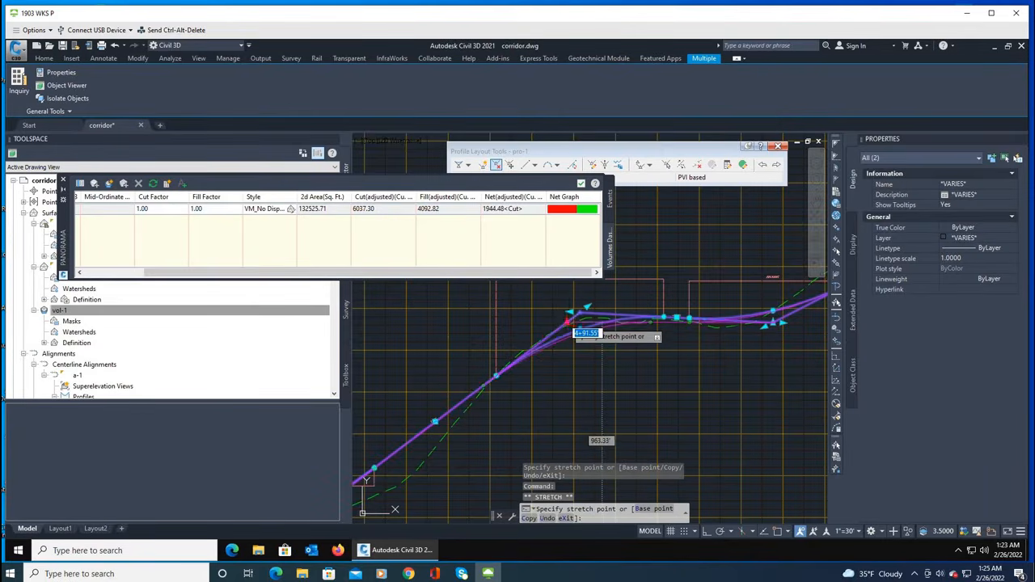
{"action": "left_click", "coordinate": [568, 321]}
Compare pro-1's long climb between the second sag and the highest crest with the existing ground line.
{"action": "scroll", "coordinate": [584, 340], "scroll_direction": "down", "scroll_amount": 3}
{"action": "scroll", "coordinate": [682, 333], "scroll_direction": "up", "scroll_amount": 7}
{"action": "scroll", "coordinate": [405, 406], "scroll_direction": "down", "scroll_amount": 6}
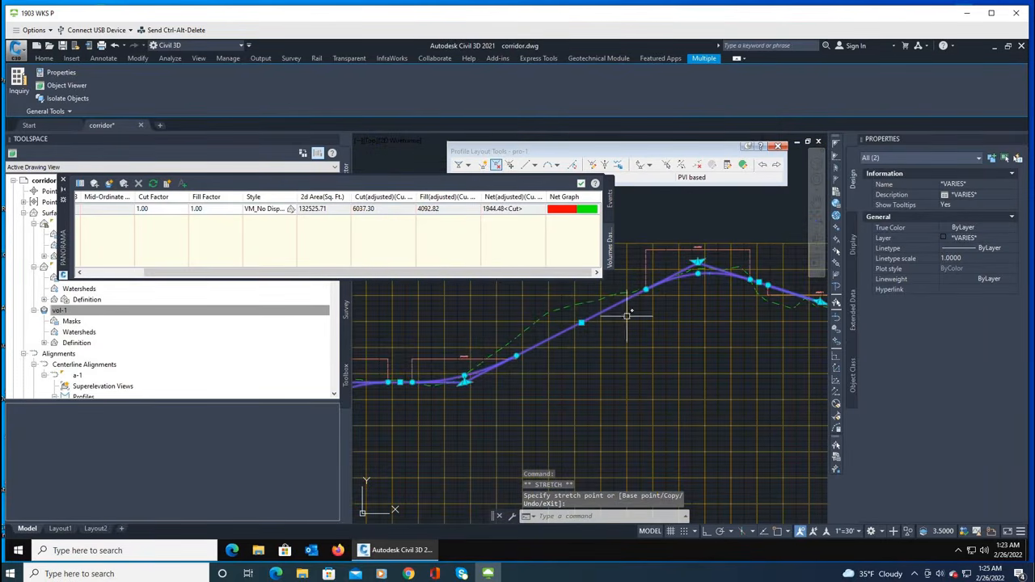
{"action": "scroll", "coordinate": [480, 390], "scroll_direction": "up", "scroll_amount": 2}
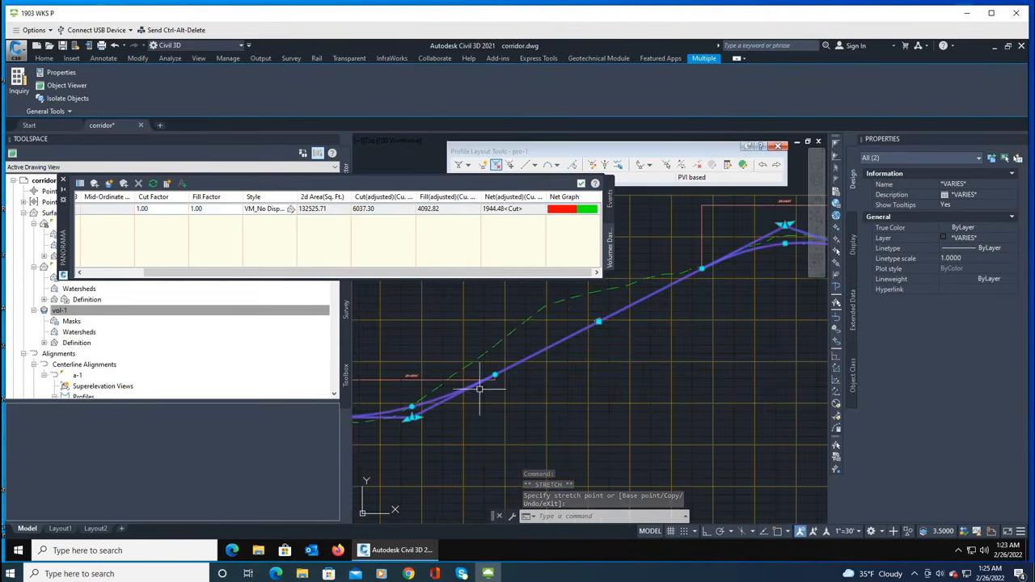
{"action": "scroll", "coordinate": [639, 329], "scroll_direction": "down", "scroll_amount": 3}
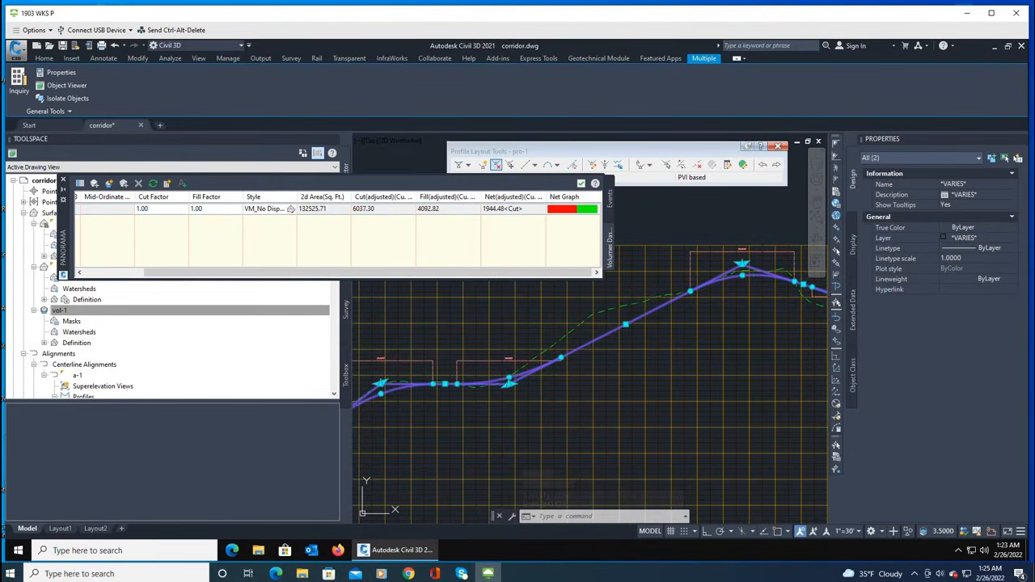
{"action": "left_click", "coordinate": [640, 316]}
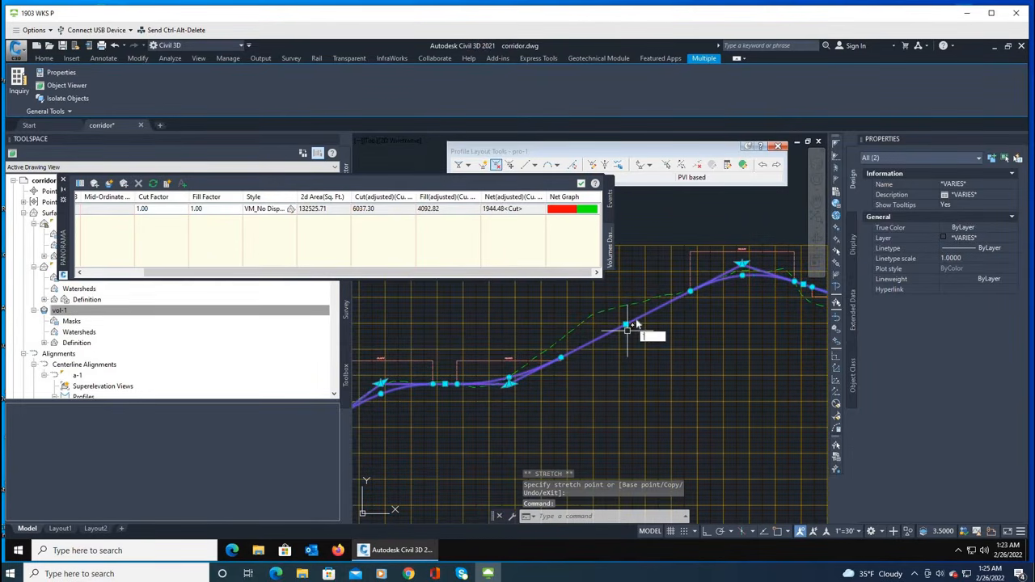
{"action": "scroll", "coordinate": [639, 322], "scroll_direction": "up", "scroll_amount": 3}
{"action": "left_click", "coordinate": [684, 309]}
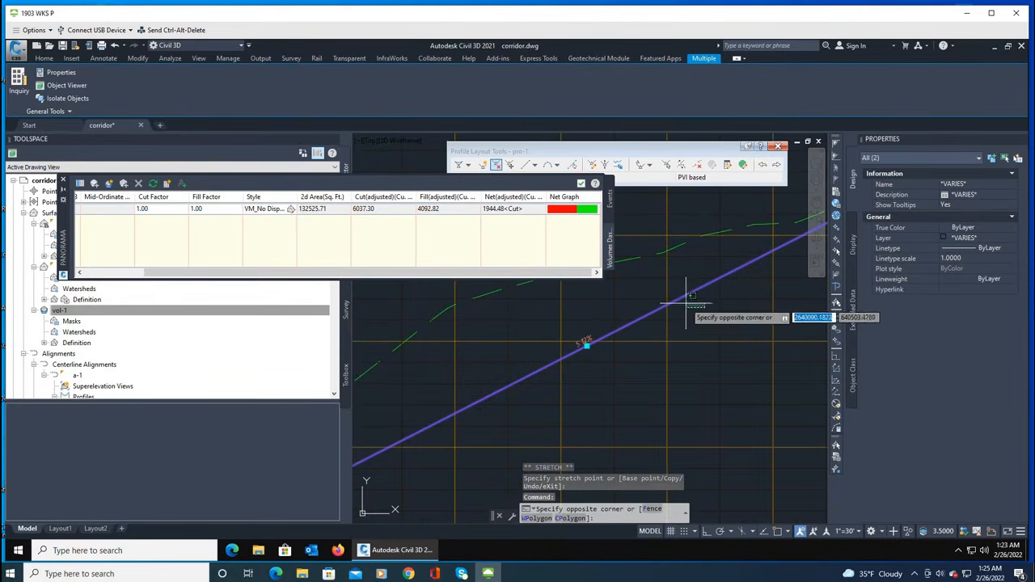
{"action": "key", "text": "Escape"}
{"action": "scroll", "coordinate": [686, 312], "scroll_direction": "down", "scroll_amount": 3}
{"action": "scroll", "coordinate": [620, 326], "scroll_direction": "down", "scroll_amount": 2}
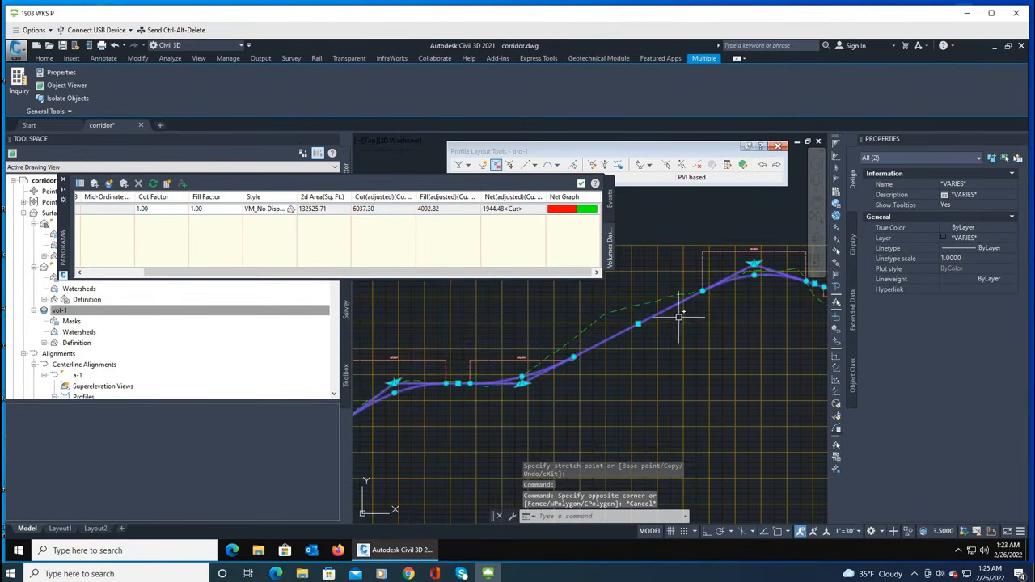
Move pro-1's second sag PVI forward and up to about station 8+30, elevation about 968.
{"action": "left_click", "coordinate": [521, 384]}
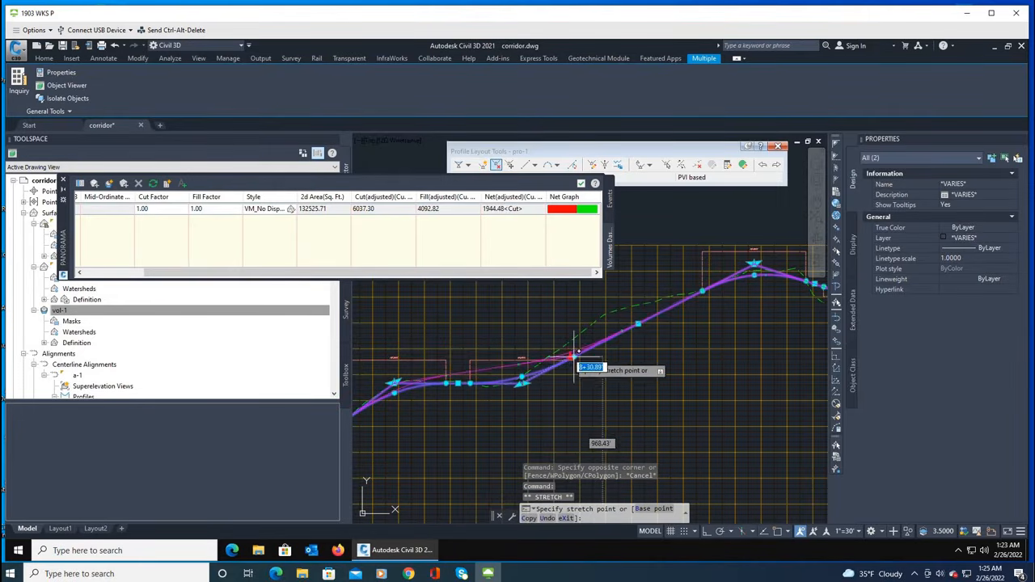
{"action": "left_click", "coordinate": [570, 359]}
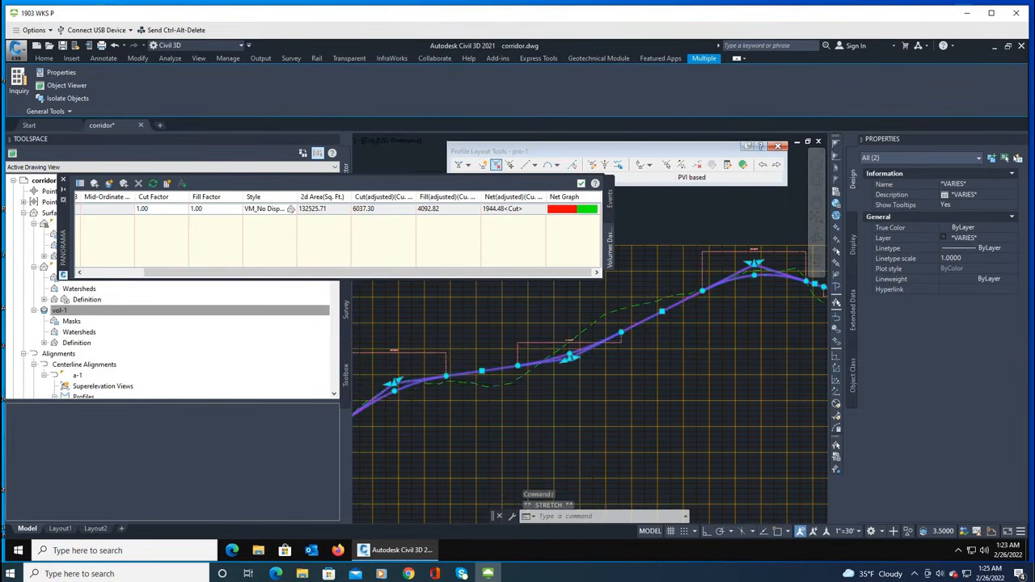
Shift pro-1's highest crest PVI slightly forward to about station 12+02, elevation about 986.5, and clear the selection.
{"action": "scroll", "coordinate": [575, 352], "scroll_direction": "down", "scroll_amount": 5}
{"action": "scroll", "coordinate": [681, 330], "scroll_direction": "up", "scroll_amount": 7}
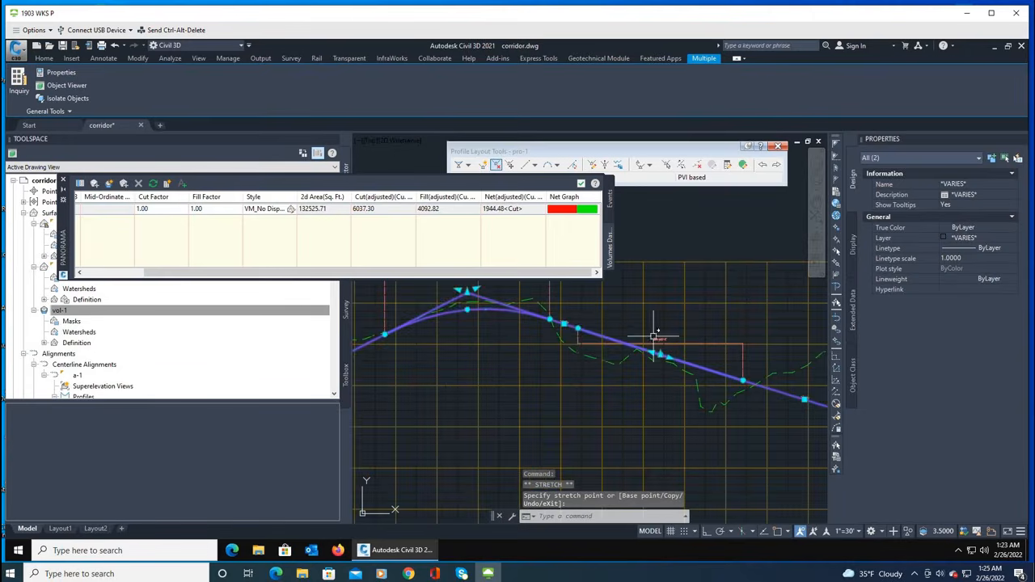
{"action": "scroll", "coordinate": [696, 356], "scroll_direction": "down", "scroll_amount": 2}
{"action": "scroll", "coordinate": [572, 330], "scroll_direction": "up", "scroll_amount": 2}
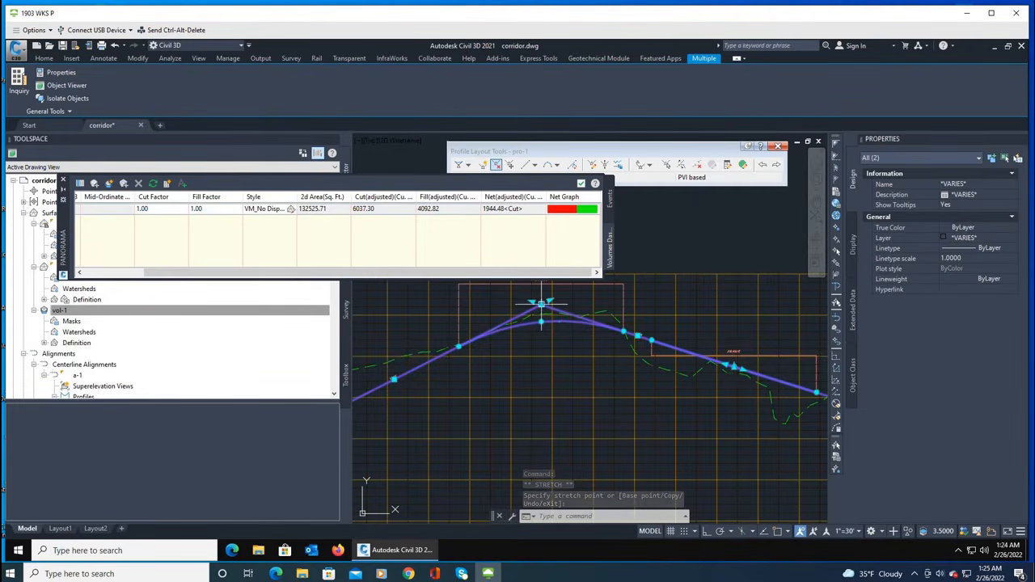
{"action": "left_click", "coordinate": [532, 302]}
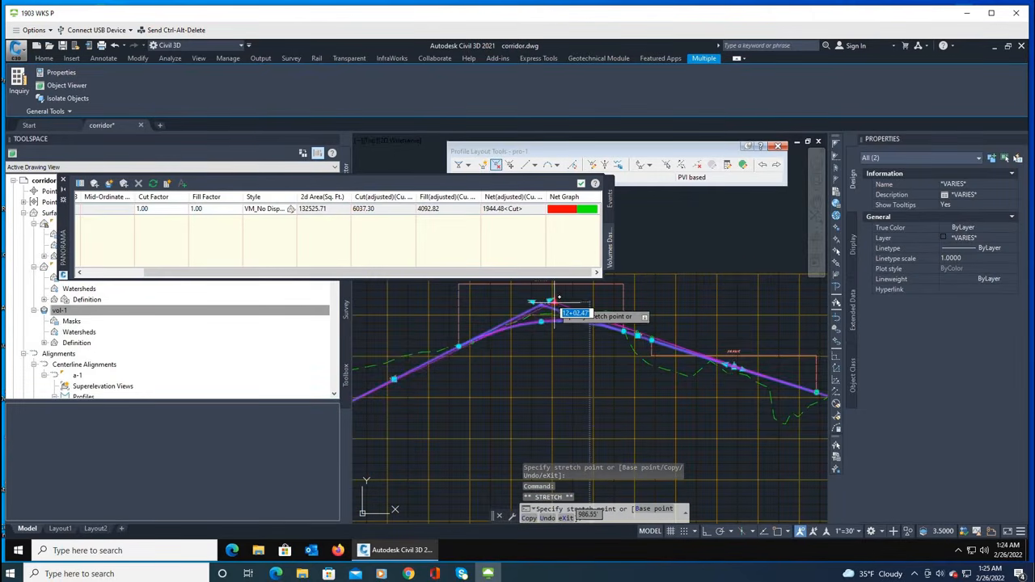
{"action": "scroll", "coordinate": [734, 356], "scroll_direction": "up", "scroll_amount": 4}
{"action": "scroll", "coordinate": [734, 356], "scroll_direction": "down", "scroll_amount": 2}
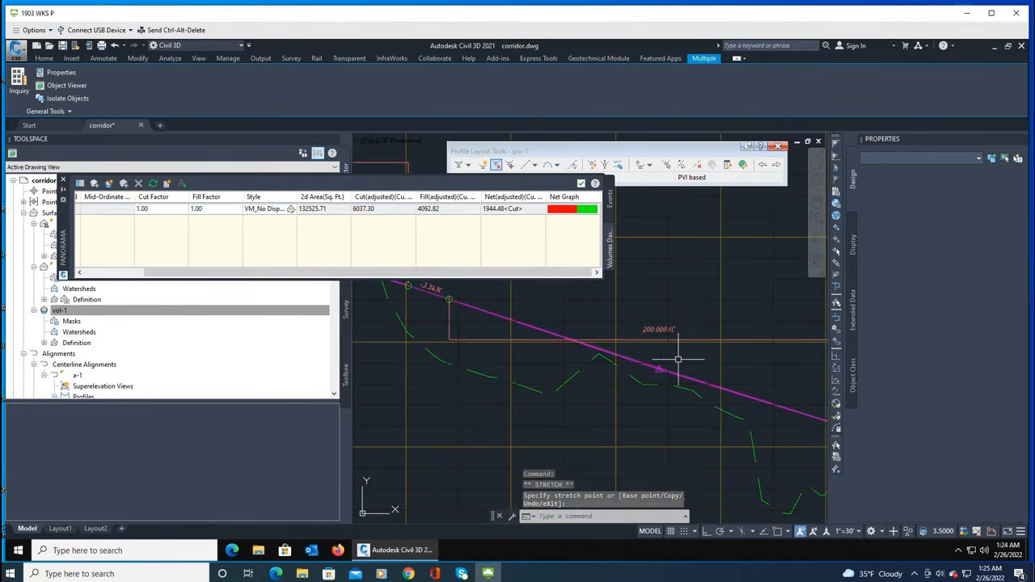
{"action": "key", "text": "Escape"}
Rebuild corridor c-1 with the moved second sag and highest crest PVIs.
{"action": "scroll", "coordinate": [686, 373], "scroll_direction": "down", "scroll_amount": 2}
{"action": "scroll", "coordinate": [570, 351], "scroll_direction": "up", "scroll_amount": 3}
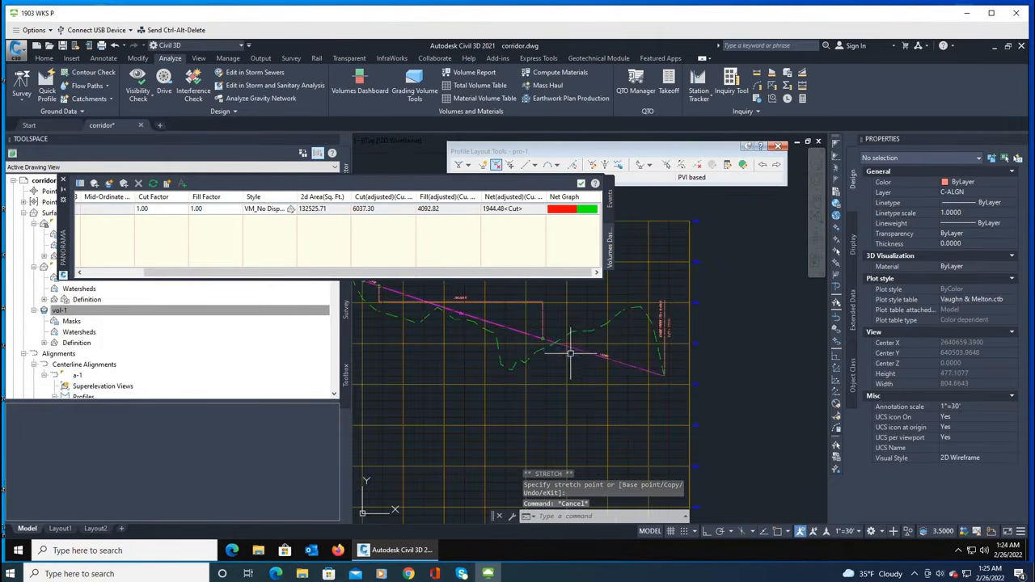
{"action": "scroll", "coordinate": [608, 363], "scroll_direction": "down", "scroll_amount": 1}
{"action": "scroll", "coordinate": [602, 360], "scroll_direction": "down", "scroll_amount": 5}
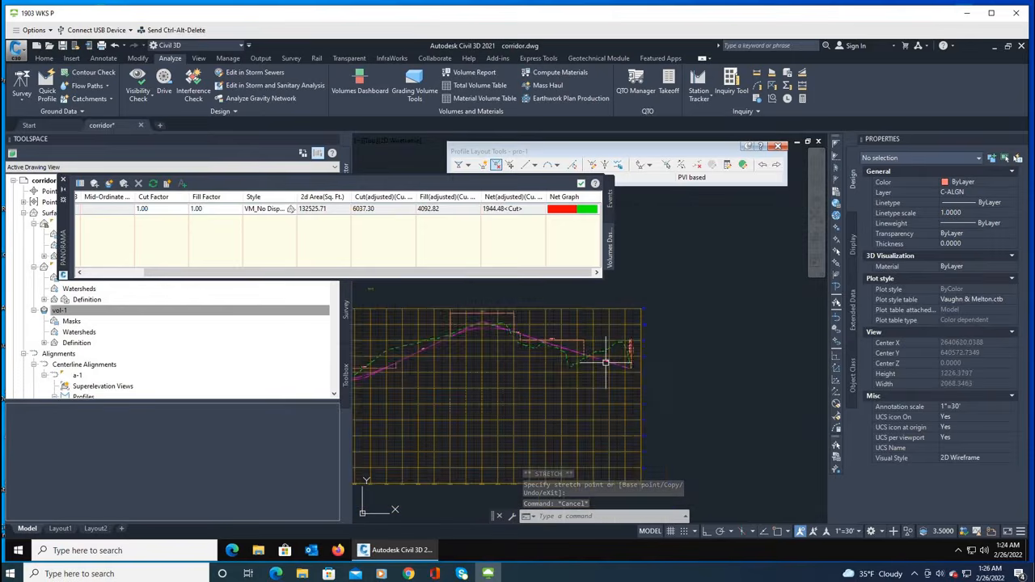
{"action": "left_click", "coordinate": [59, 310]}
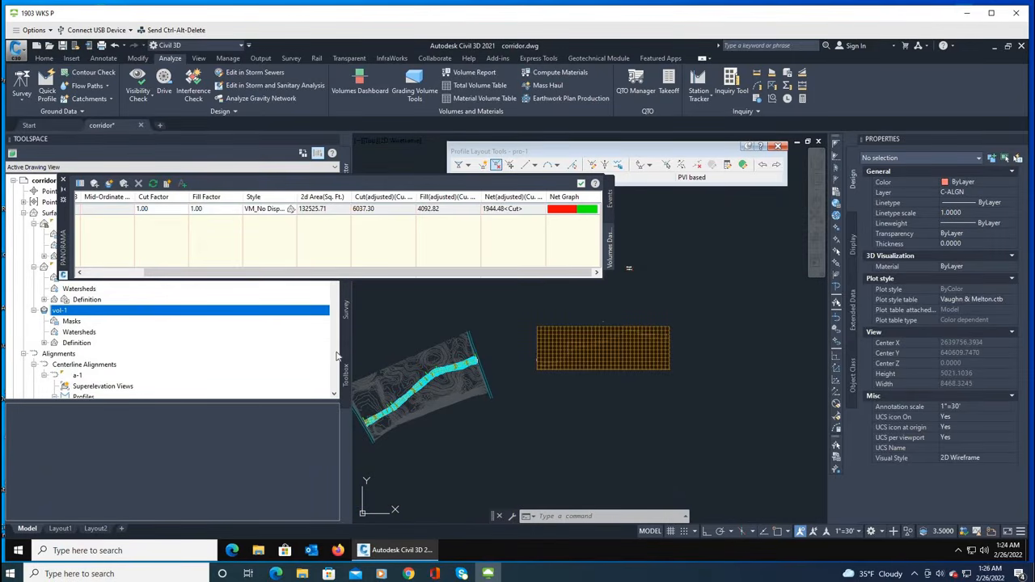
{"action": "scroll", "coordinate": [252, 352], "scroll_direction": "down", "scroll_amount": 5}
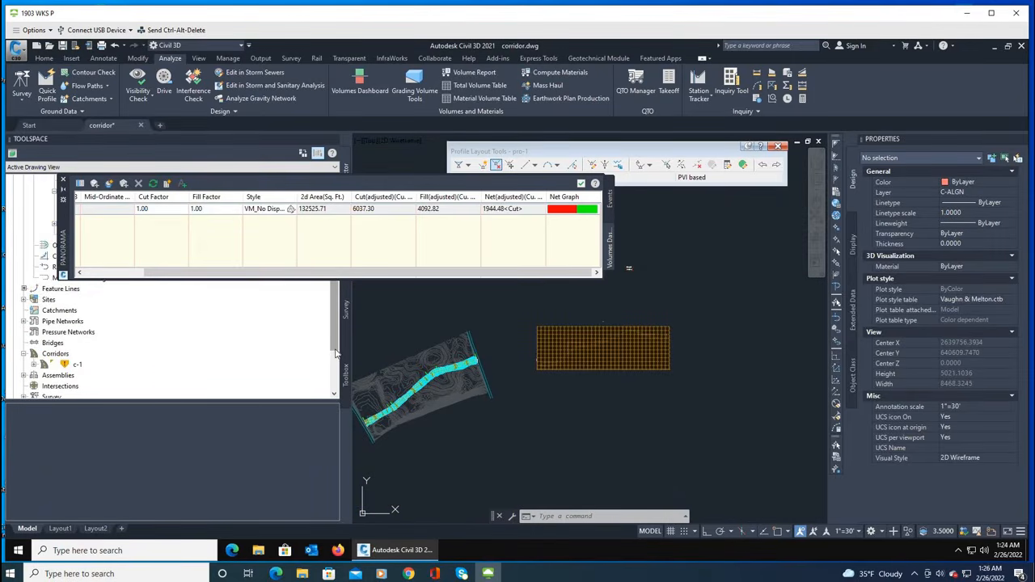
{"action": "right_click", "coordinate": [67, 366]}
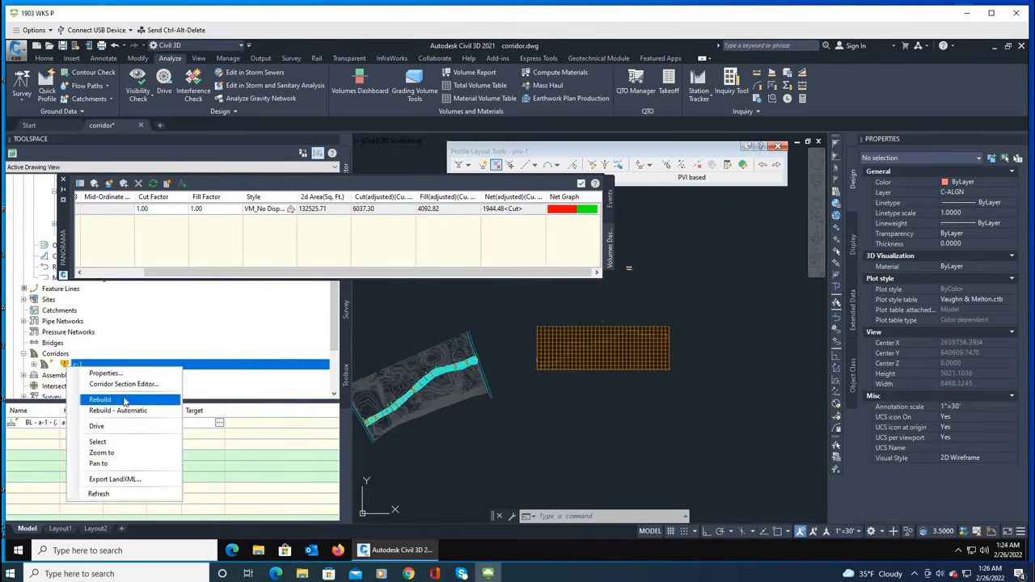
{"action": "left_click", "coordinate": [124, 400]}
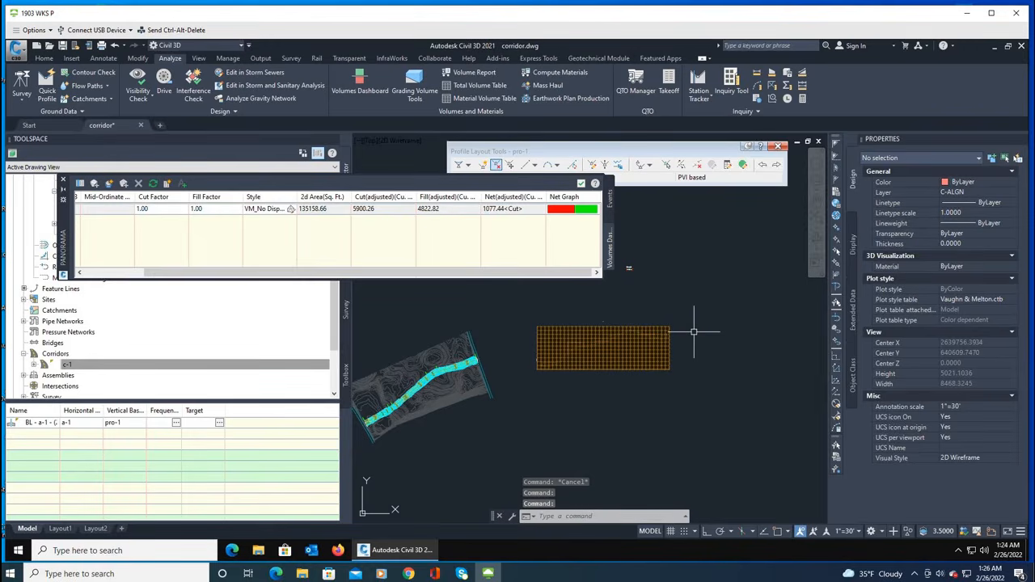
Examine the rebuilt corridor in plan and compare pro-1 with the existing ground line in the profile view.
{"action": "scroll", "coordinate": [686, 331], "scroll_direction": "down", "scroll_amount": 4}
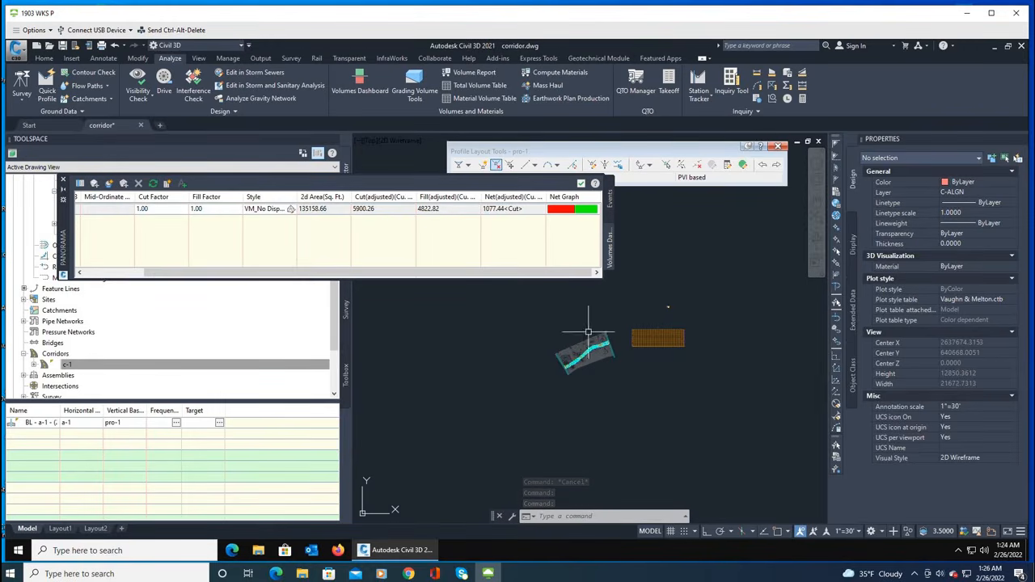
{"action": "scroll", "coordinate": [605, 343], "scroll_direction": "up", "scroll_amount": 4}
{"action": "scroll", "coordinate": [565, 360], "scroll_direction": "up", "scroll_amount": 3}
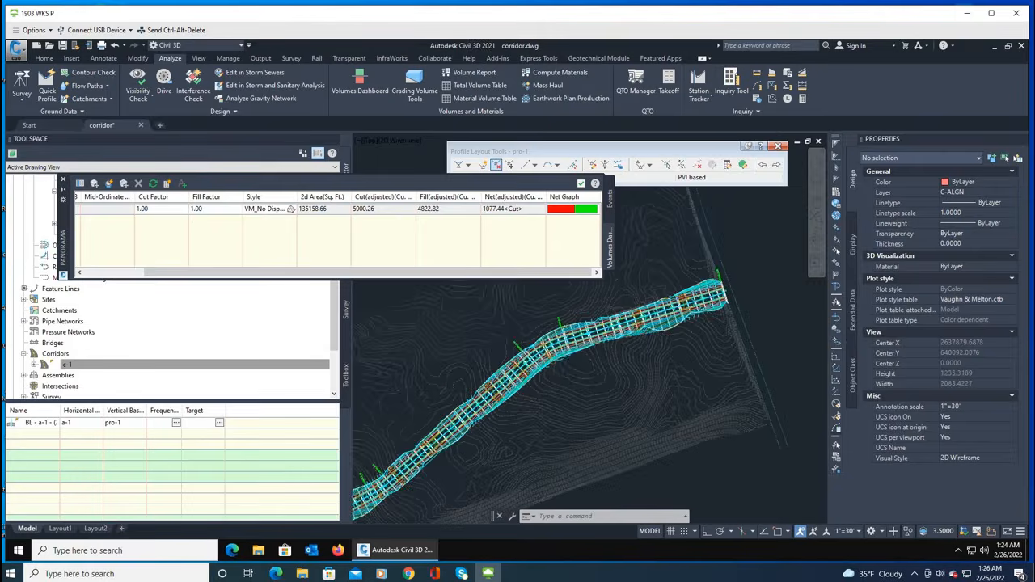
{"action": "scroll", "coordinate": [583, 347], "scroll_direction": "down", "scroll_amount": 4}
{"action": "scroll", "coordinate": [692, 331], "scroll_direction": "up", "scroll_amount": 6}
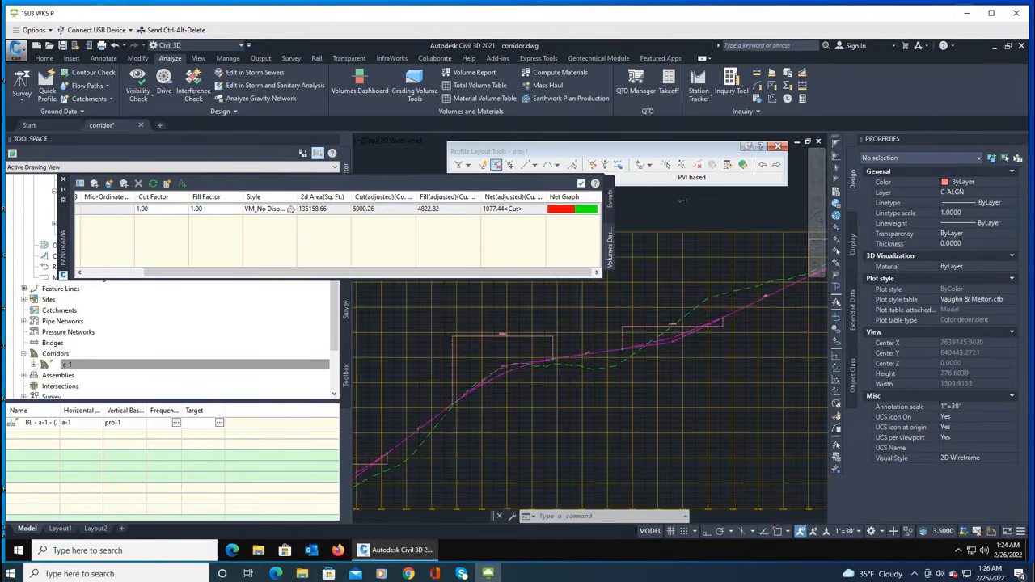
{"action": "scroll", "coordinate": [620, 342], "scroll_direction": "up", "scroll_amount": 4}
{"action": "scroll", "coordinate": [537, 377], "scroll_direction": "down", "scroll_amount": 4}
{"action": "scroll", "coordinate": [554, 358], "scroll_direction": "down", "scroll_amount": 3}
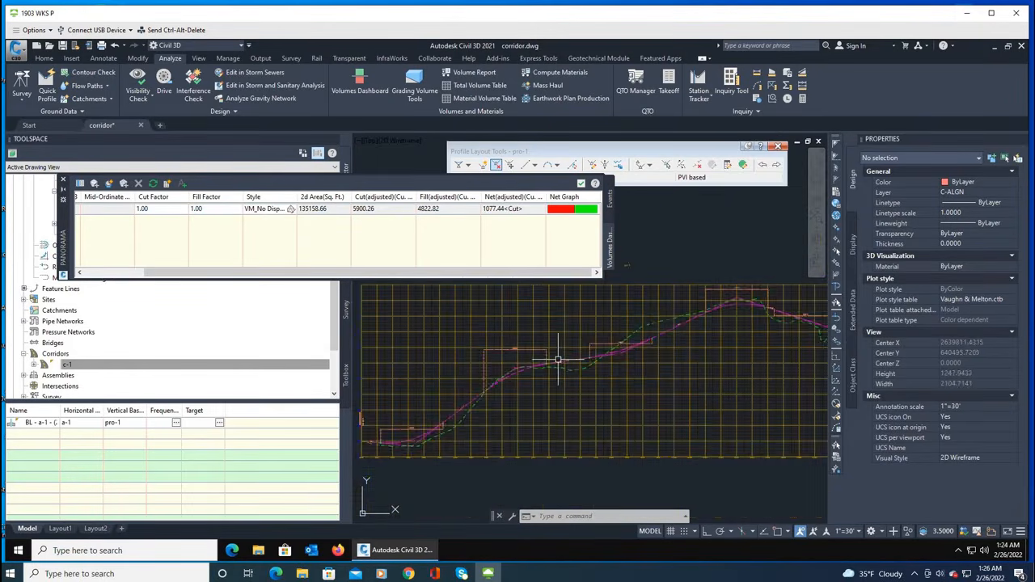
Raise pro-1's highest crest PVI slightly, placing it at about station 11+97.
{"action": "scroll", "coordinate": [756, 309], "scroll_direction": "up", "scroll_amount": 2}
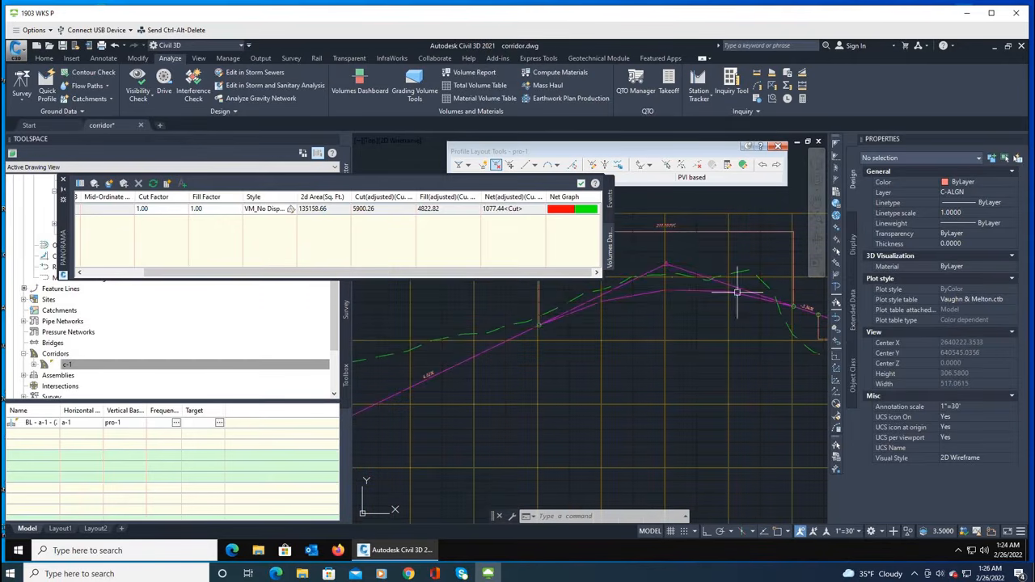
{"action": "left_click", "coordinate": [665, 264]}
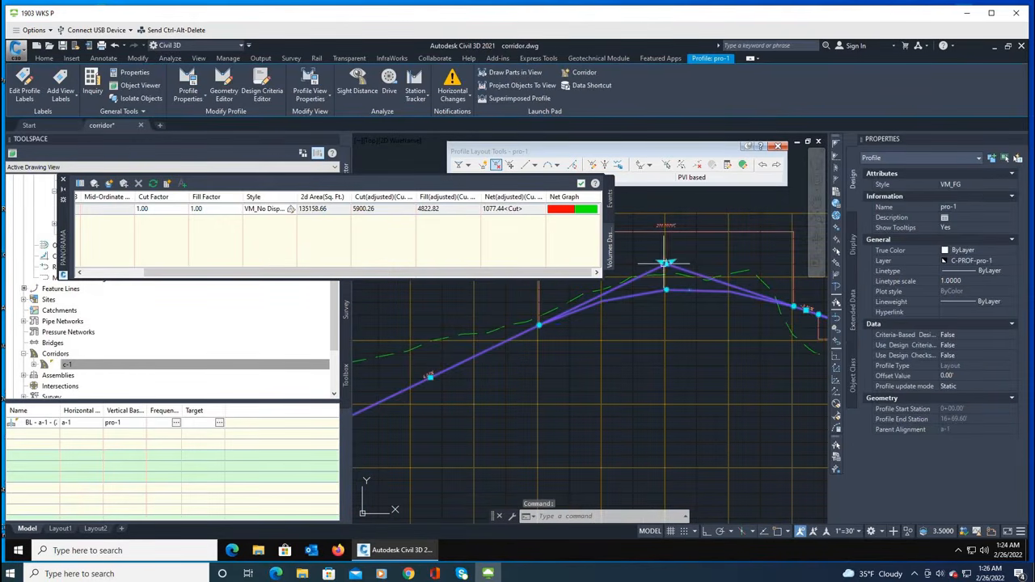
{"action": "left_click", "coordinate": [665, 263]}
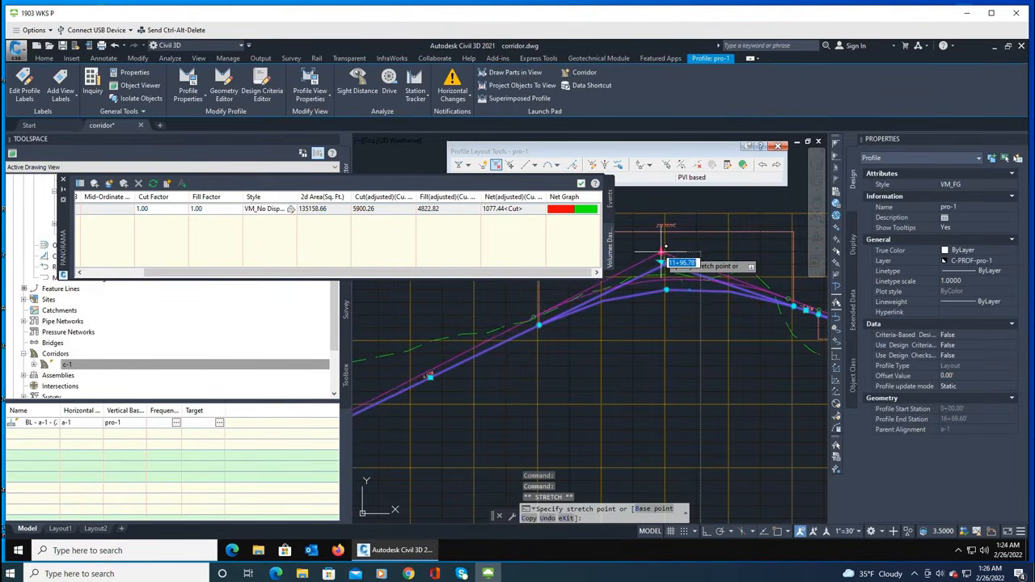
{"action": "scroll", "coordinate": [597, 341], "scroll_direction": "down", "scroll_amount": 2}
{"action": "scroll", "coordinate": [460, 370], "scroll_direction": "up", "scroll_amount": 6}
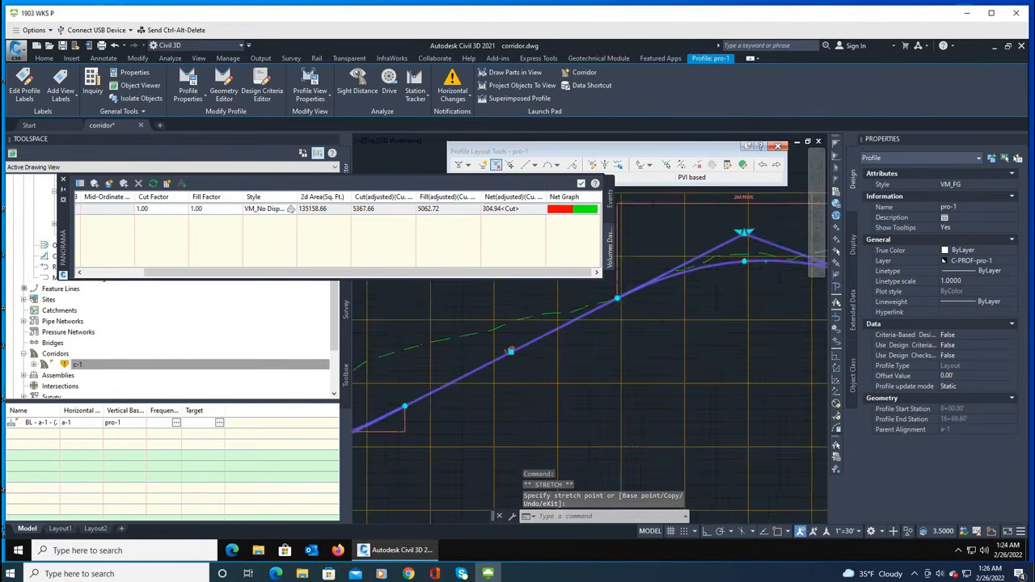
Rebuild corridor c-1 to apply the raised crest PVI.
{"action": "scroll", "coordinate": [493, 343], "scroll_direction": "down", "scroll_amount": 4}
{"action": "scroll", "coordinate": [527, 375], "scroll_direction": "down", "scroll_amount": 2}
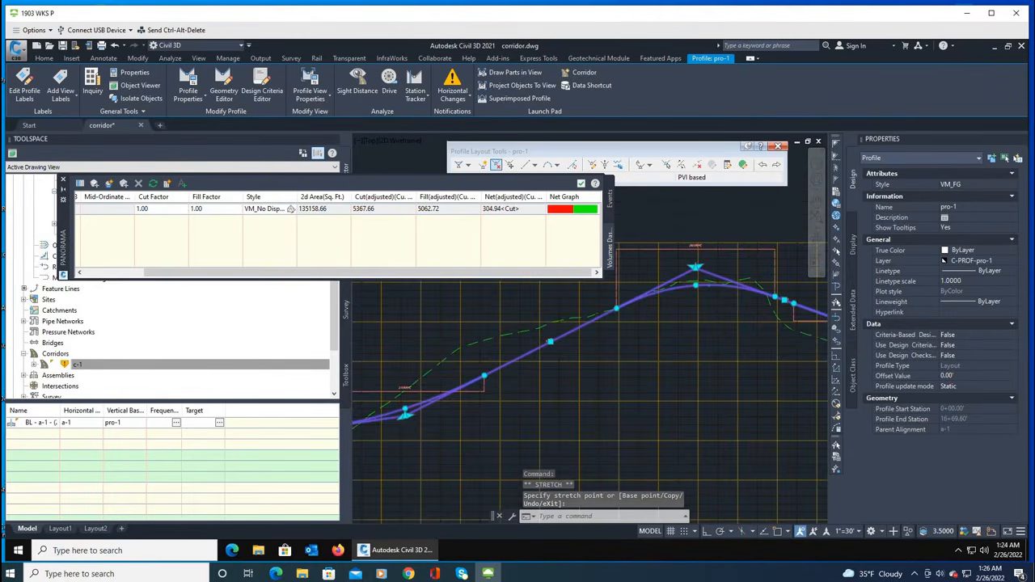
{"action": "scroll", "coordinate": [707, 335], "scroll_direction": "down", "scroll_amount": 4}
{"action": "right_click", "coordinate": [81, 364]}
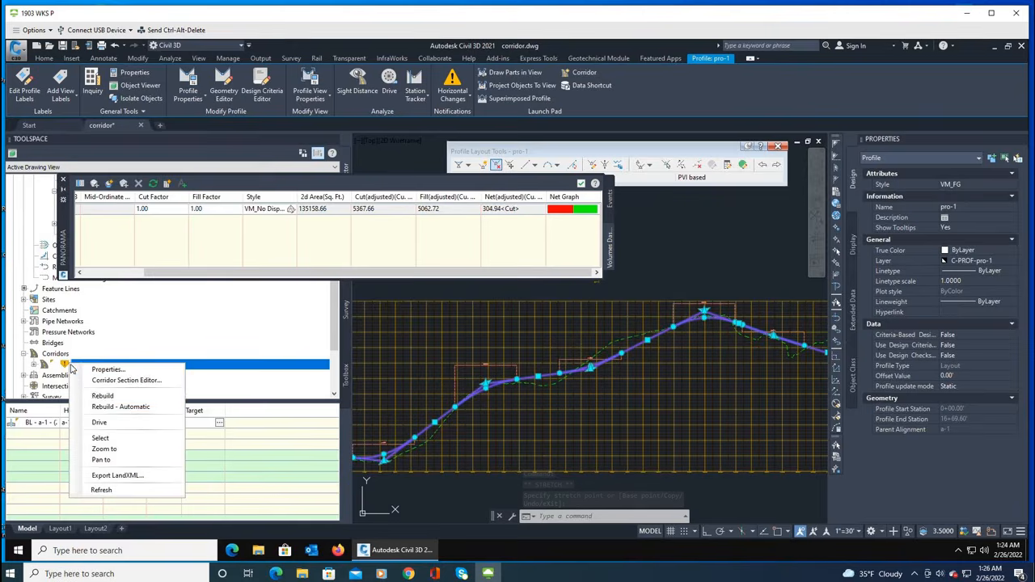
{"action": "left_click", "coordinate": [103, 396]}
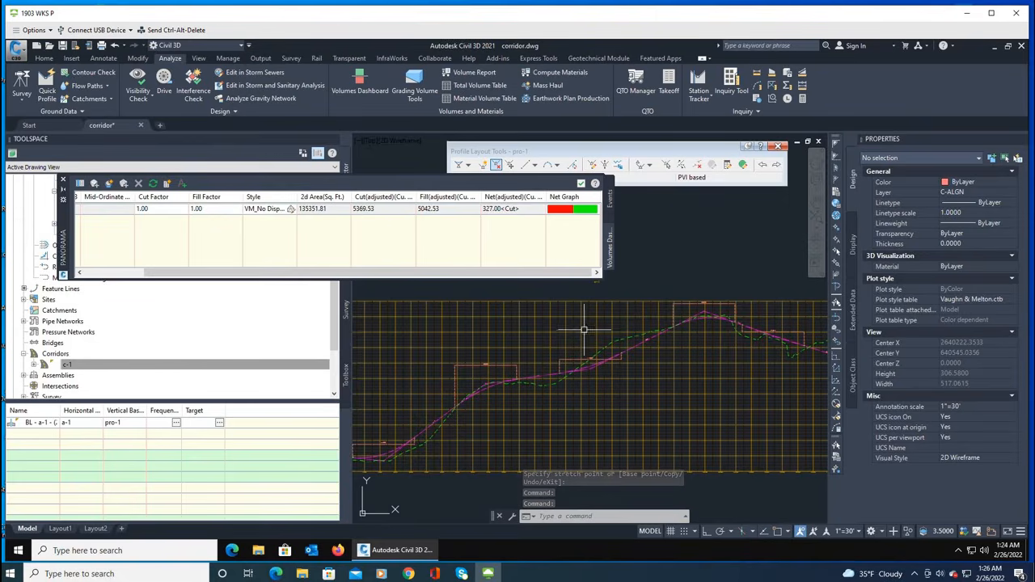
Start creating sample lines on alignment a-1 and move the volumes dashboard clear of the Sample Line Tools.
{"action": "scroll", "coordinate": [710, 331], "scroll_direction": "down", "scroll_amount": 6}
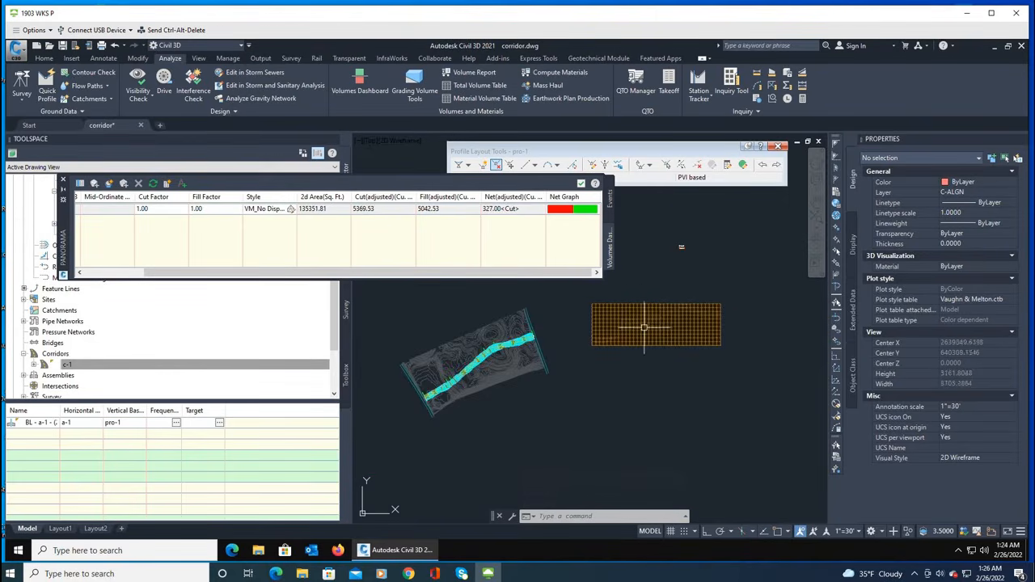
{"action": "scroll", "coordinate": [647, 332], "scroll_direction": "up", "scroll_amount": 3}
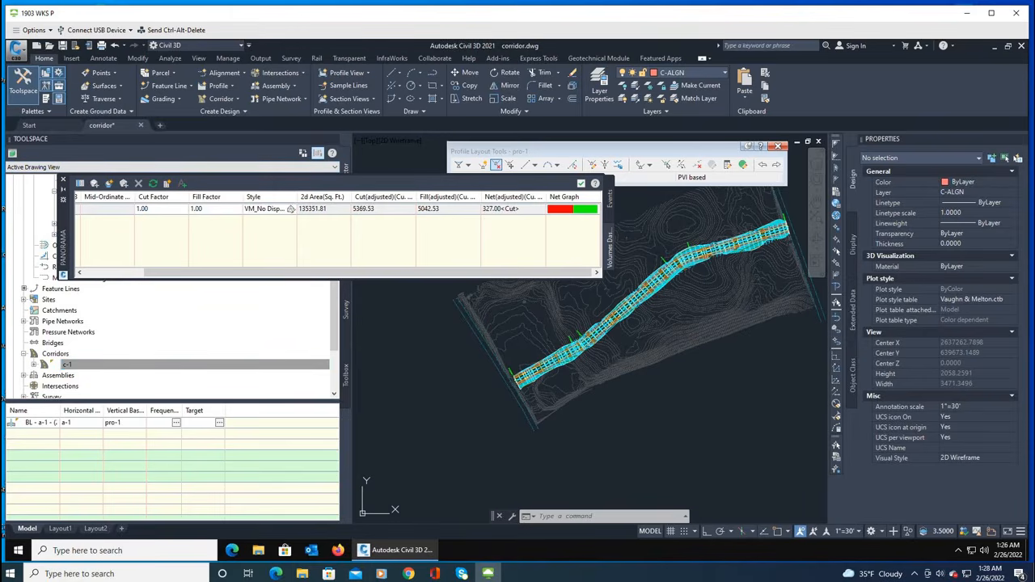
{"action": "scroll", "coordinate": [484, 371], "scroll_direction": "down", "scroll_amount": 3}
{"action": "scroll", "coordinate": [477, 331], "scroll_direction": "down", "scroll_amount": 2}
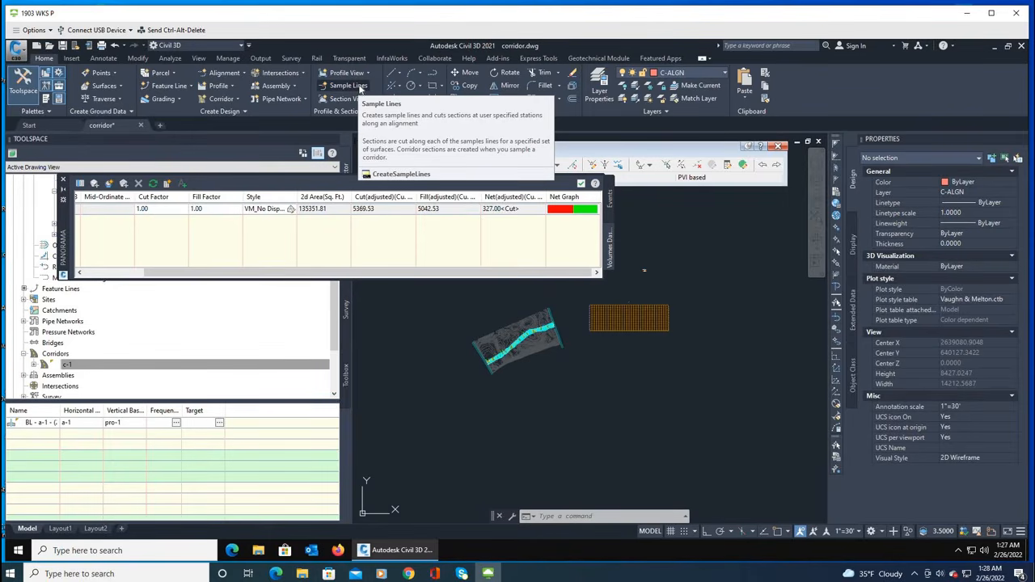
{"action": "left_click", "coordinate": [359, 86]}
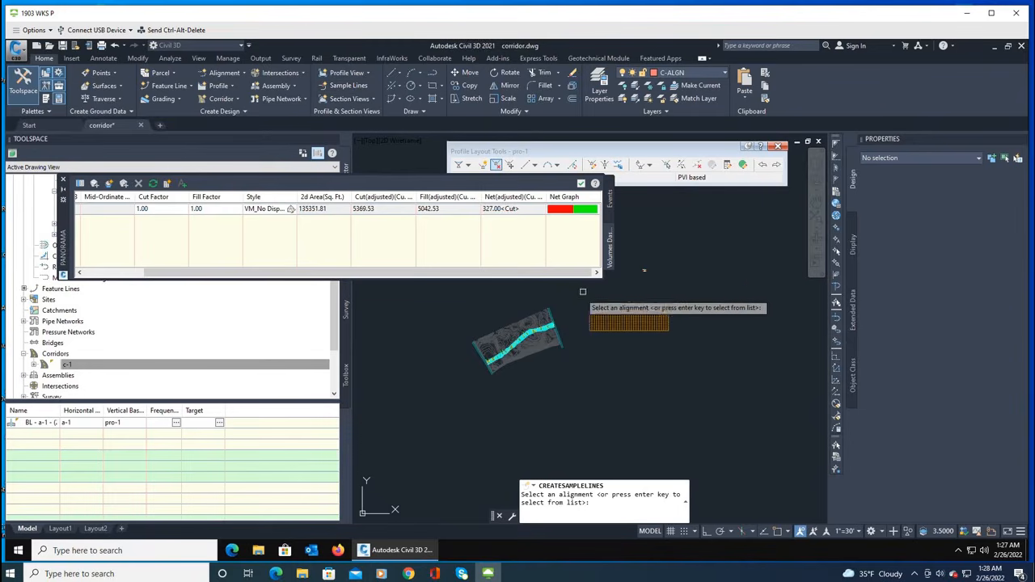
{"action": "scroll", "coordinate": [537, 341], "scroll_direction": "up", "scroll_amount": 5}
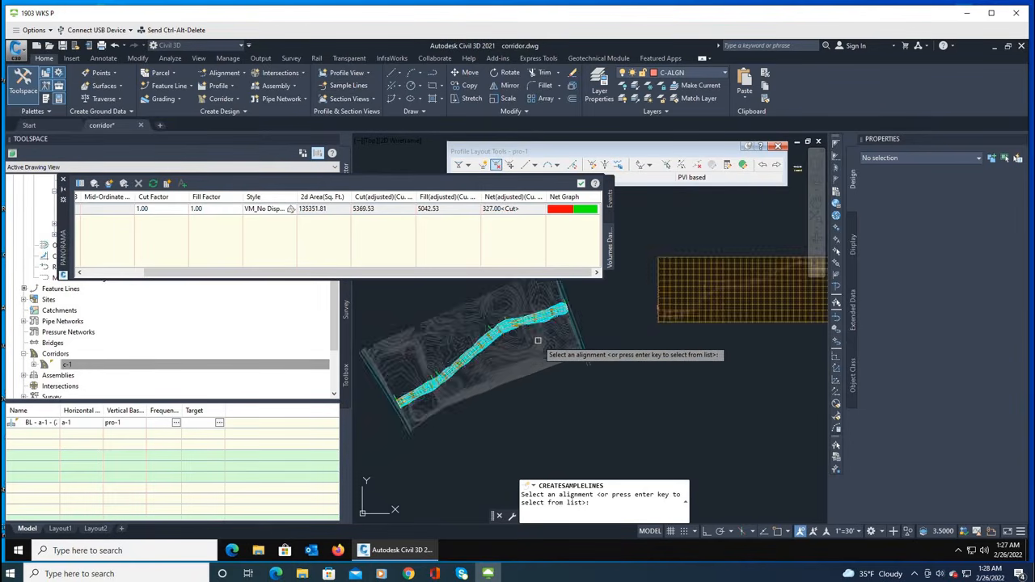
{"action": "scroll", "coordinate": [538, 341], "scroll_direction": "down", "scroll_amount": 2}
{"action": "scroll", "coordinate": [538, 340], "scroll_direction": "up", "scroll_amount": 6}
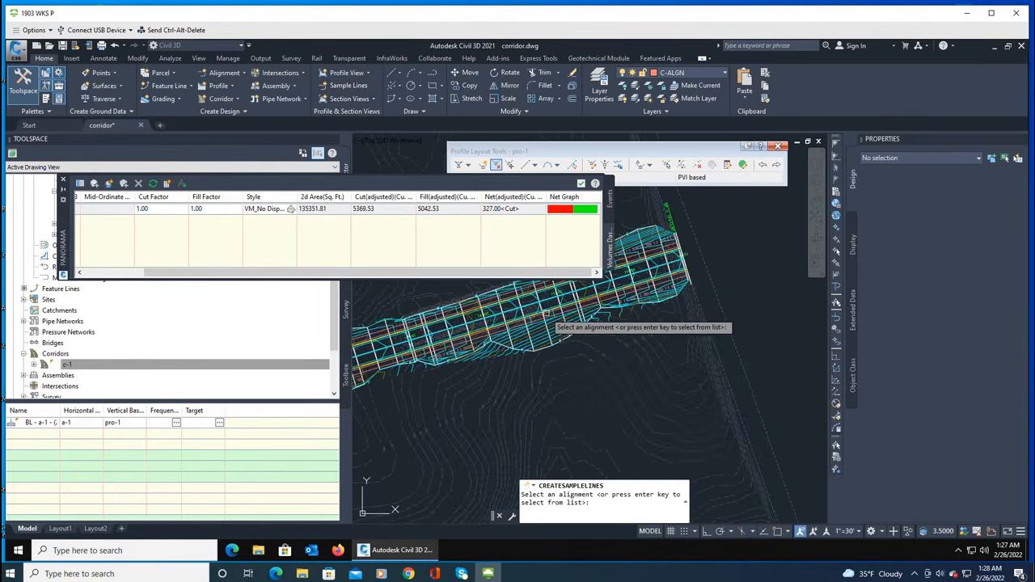
{"action": "scroll", "coordinate": [531, 337], "scroll_direction": "down", "scroll_amount": 4}
{"action": "key", "text": "Return"}
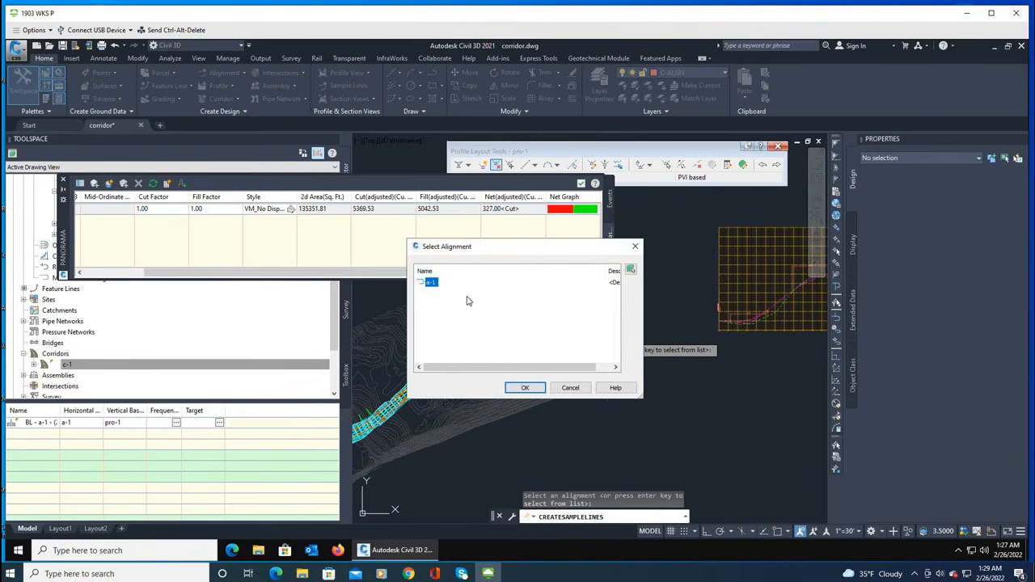
{"action": "left_click", "coordinate": [525, 387]}
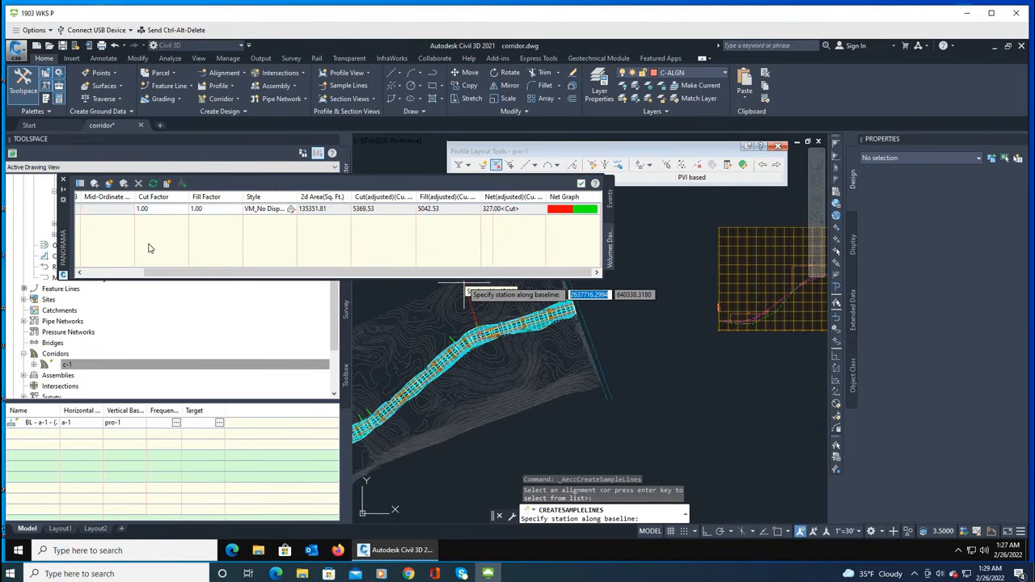
{"action": "left_click_drag", "start_coordinate": [68, 249], "coordinate": [57, 430]}
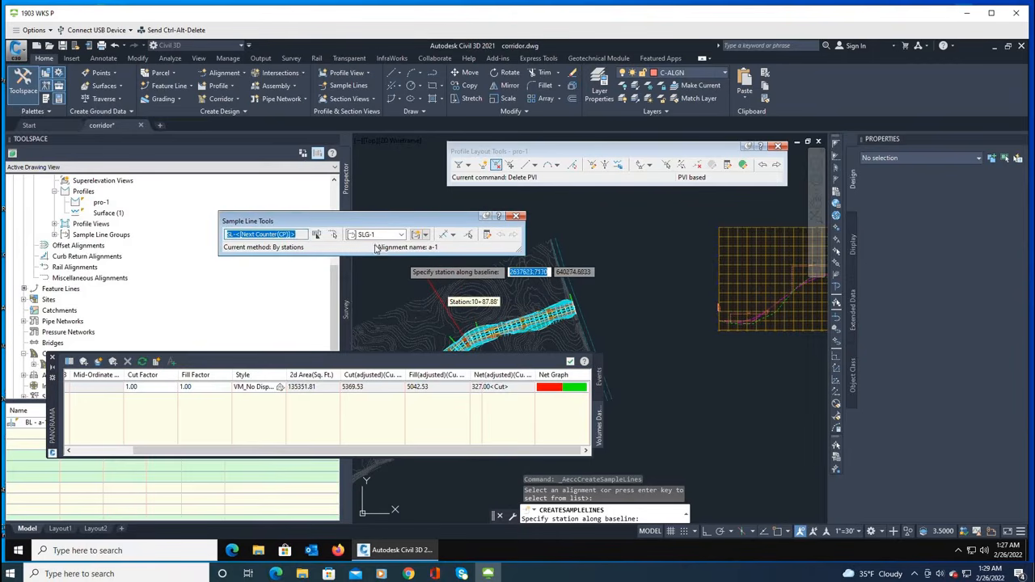
Keep SLG-1 as the sample line group and choose to create its sample lines by range of stations.
{"action": "left_click", "coordinate": [302, 234]}
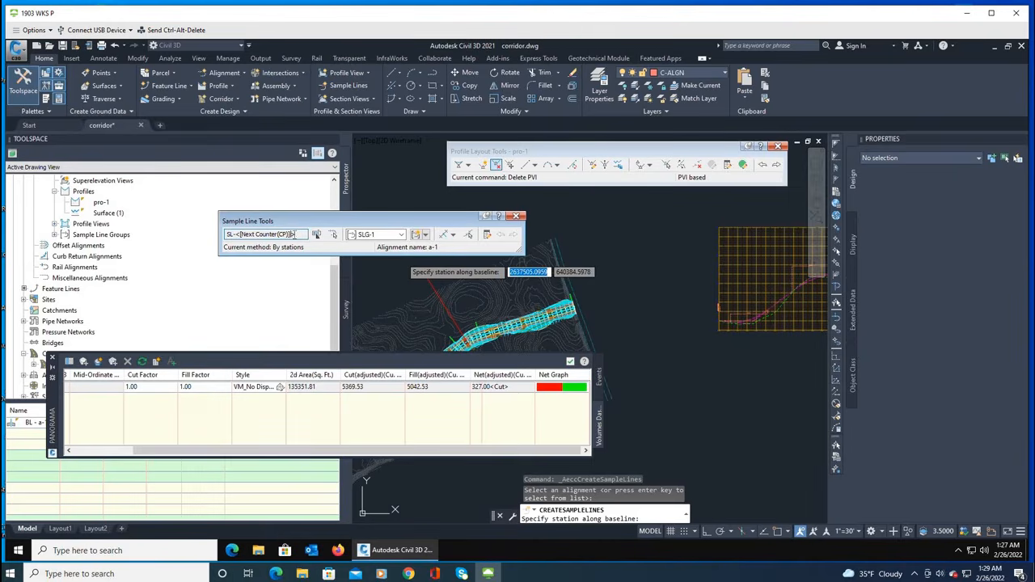
{"action": "left_click", "coordinate": [401, 235]}
{"action": "left_click", "coordinate": [372, 244]}
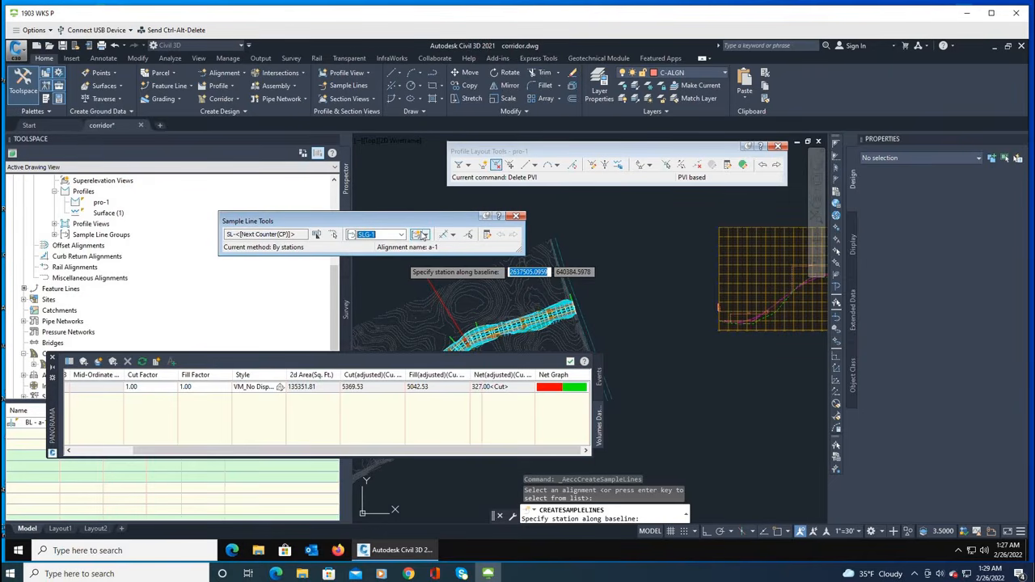
{"action": "left_click", "coordinate": [426, 235]}
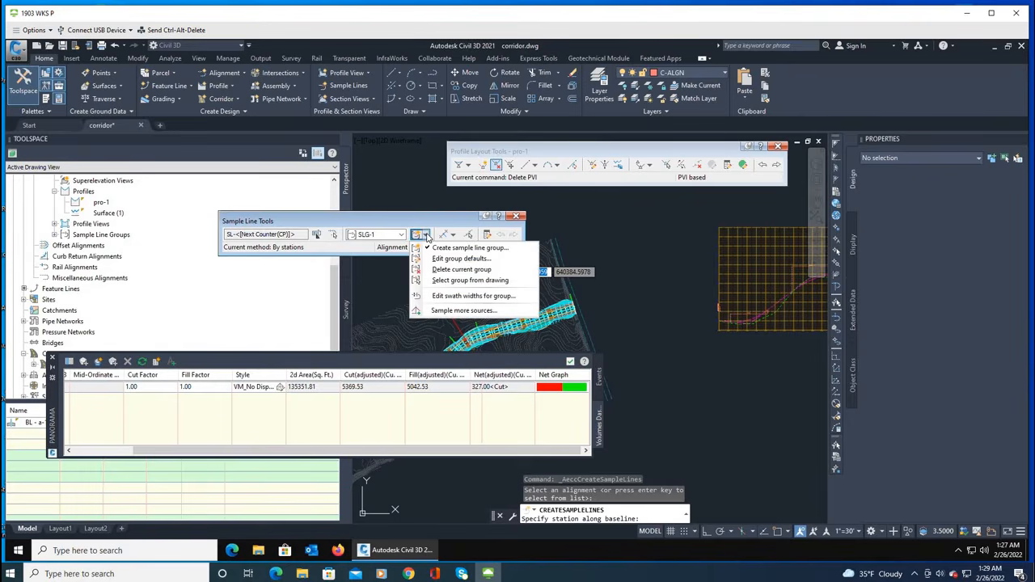
{"action": "left_click", "coordinate": [427, 236]}
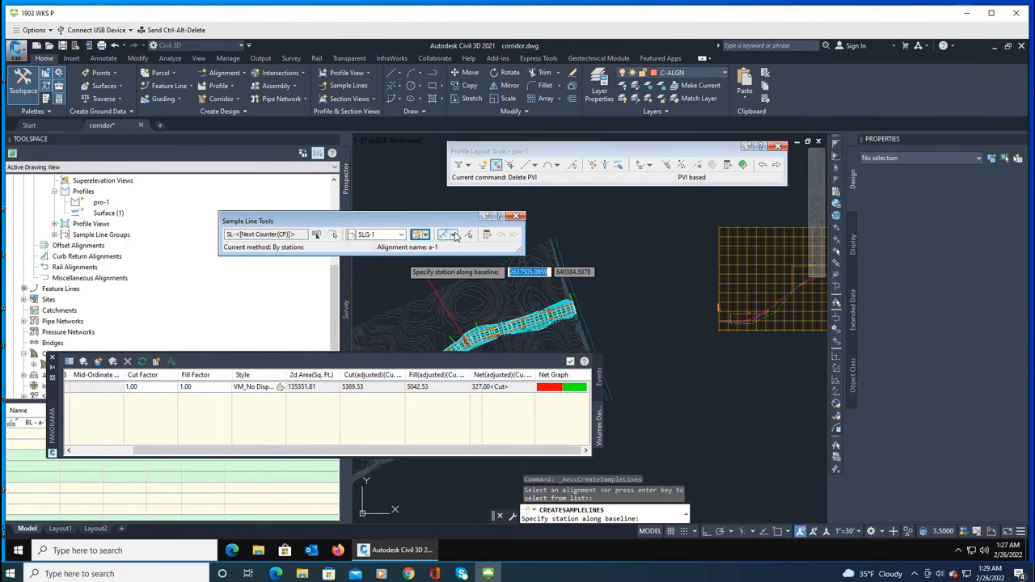
{"action": "left_click", "coordinate": [455, 235]}
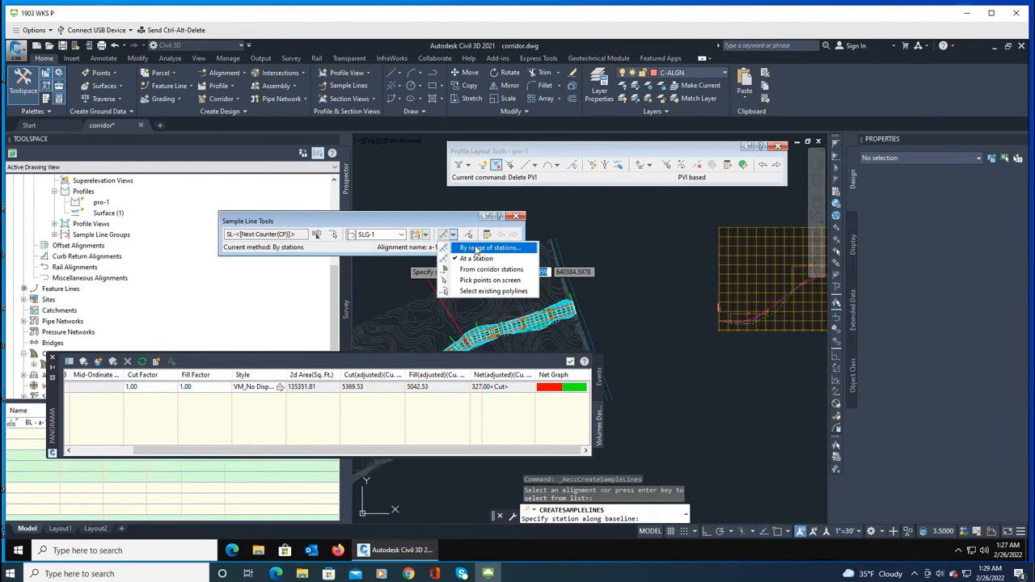
{"action": "left_click", "coordinate": [476, 249]}
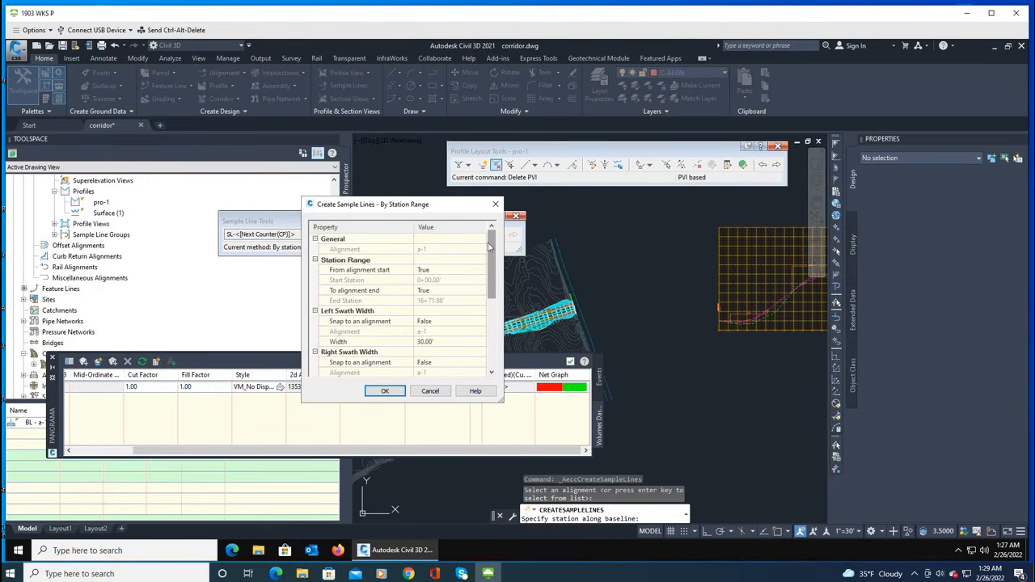
Set the left and right swath widths to 100' and create the sample lines over the full length of a-1.
{"action": "left_click_drag", "start_coordinate": [491, 248], "coordinate": [494, 282]}
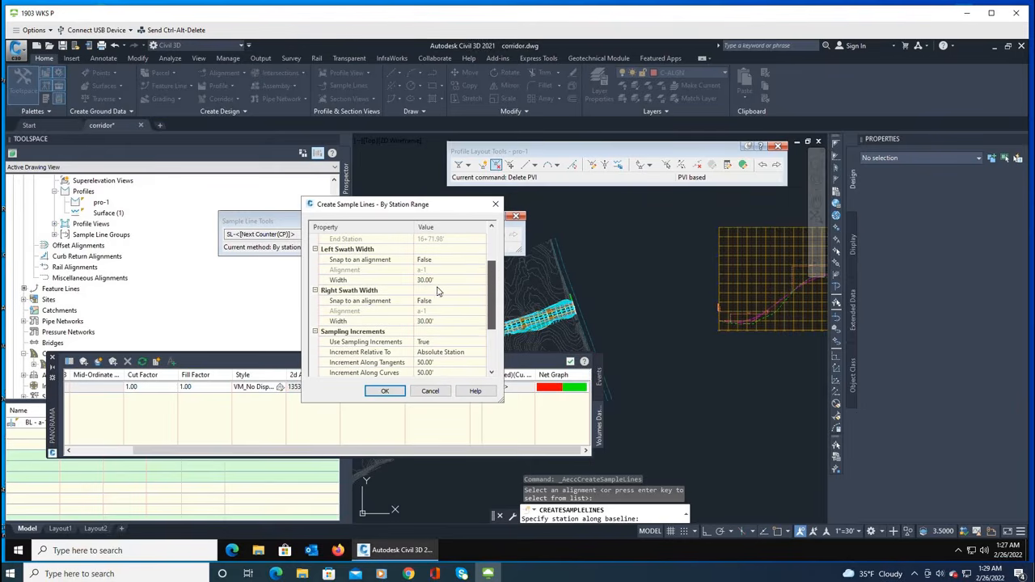
{"action": "left_click", "coordinate": [439, 280]}
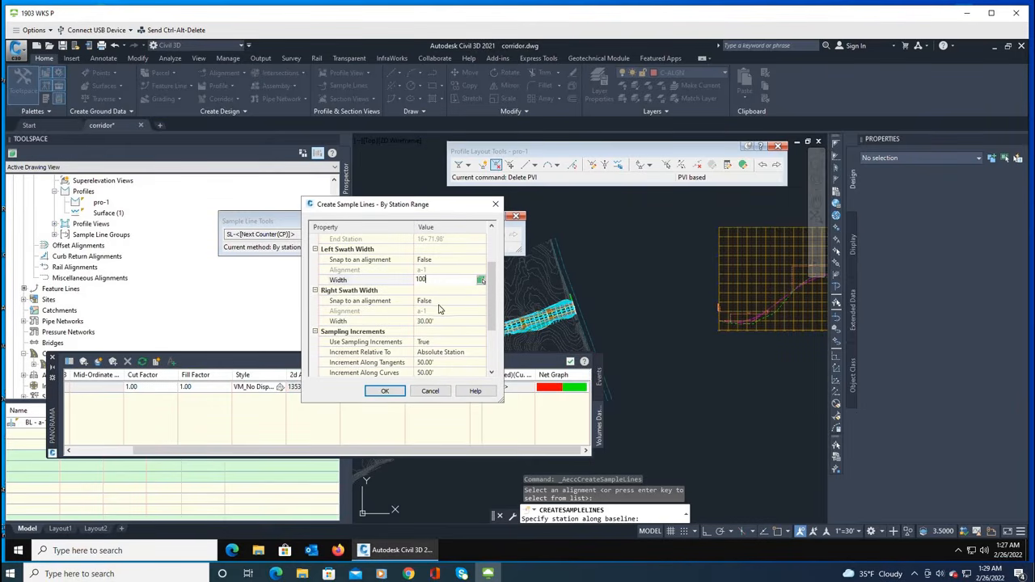
{"action": "type", "text": "100"}
{"action": "left_click", "coordinate": [441, 304]}
{"action": "left_click", "coordinate": [446, 320]}
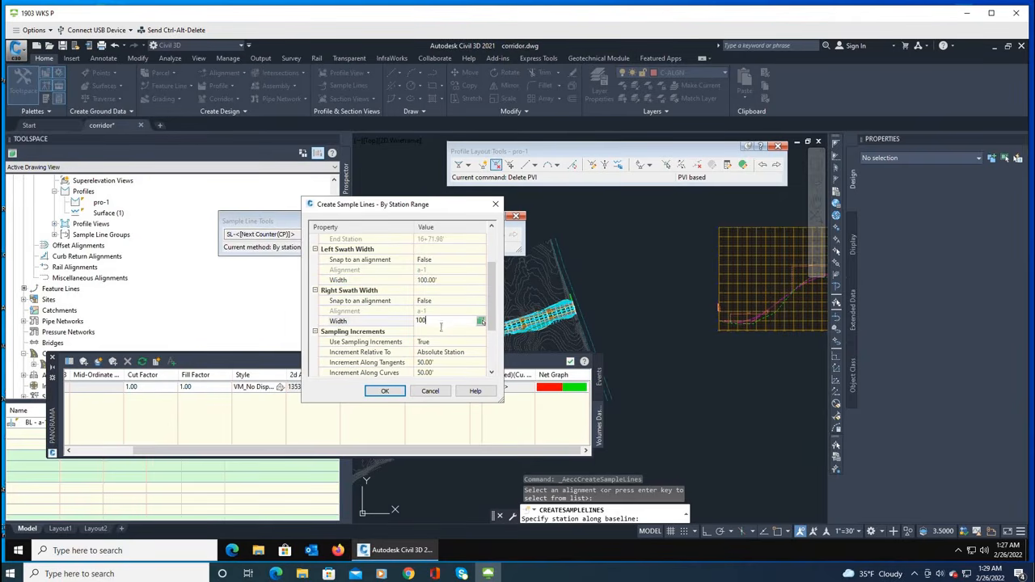
{"action": "left_click", "coordinate": [435, 333]}
{"action": "scroll", "coordinate": [492, 303], "scroll_direction": "down", "scroll_amount": 1}
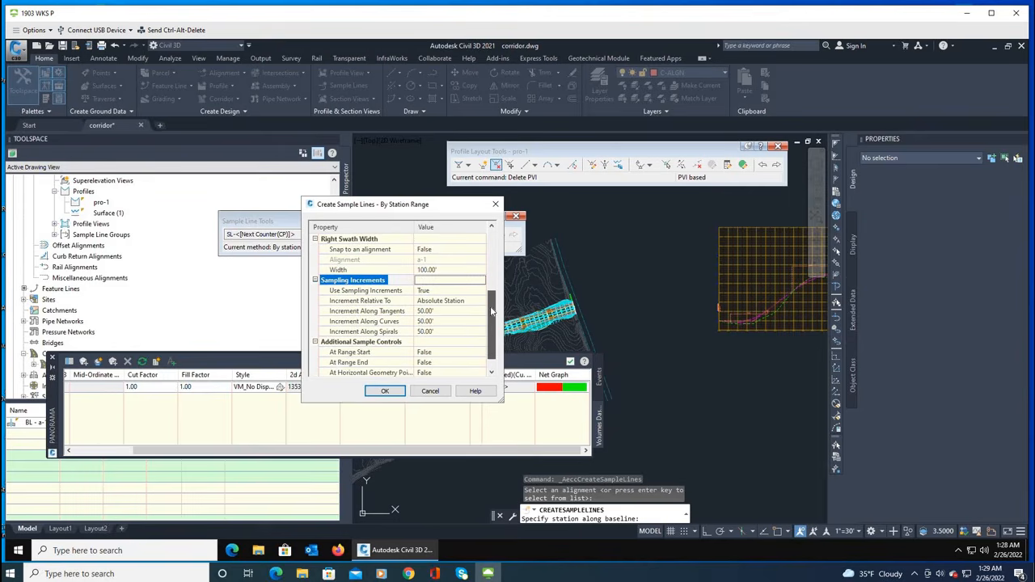
{"action": "scroll", "coordinate": [489, 322], "scroll_direction": "down", "scroll_amount": 1}
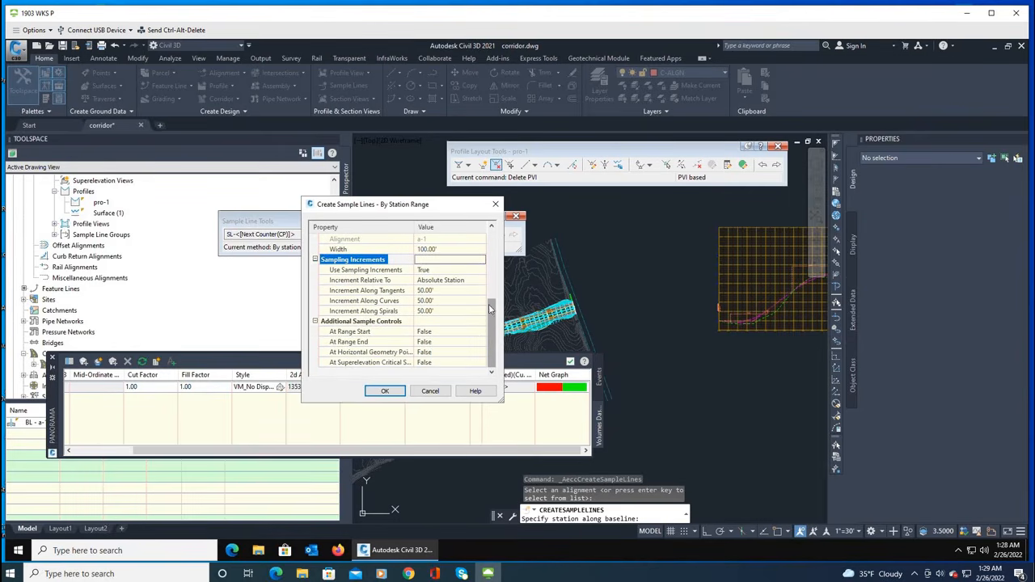
{"action": "left_click", "coordinate": [386, 393]}
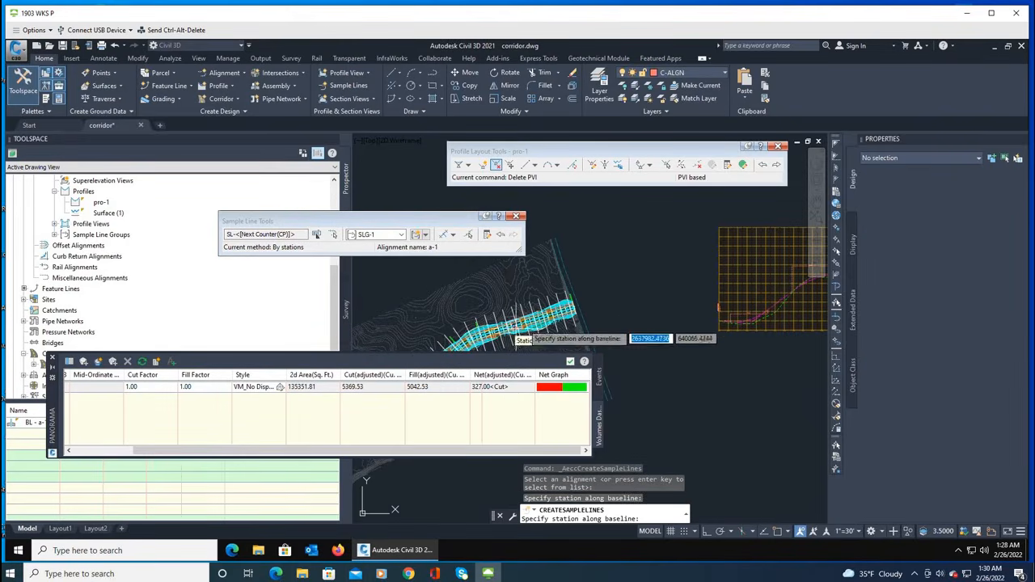
Examine the new sample lines and their station labels across the corridor, and end the sample line command.
{"action": "scroll", "coordinate": [514, 325], "scroll_direction": "up", "scroll_amount": 6}
{"action": "scroll", "coordinate": [584, 258], "scroll_direction": "down", "scroll_amount": 4}
{"action": "scroll", "coordinate": [581, 283], "scroll_direction": "up", "scroll_amount": 7}
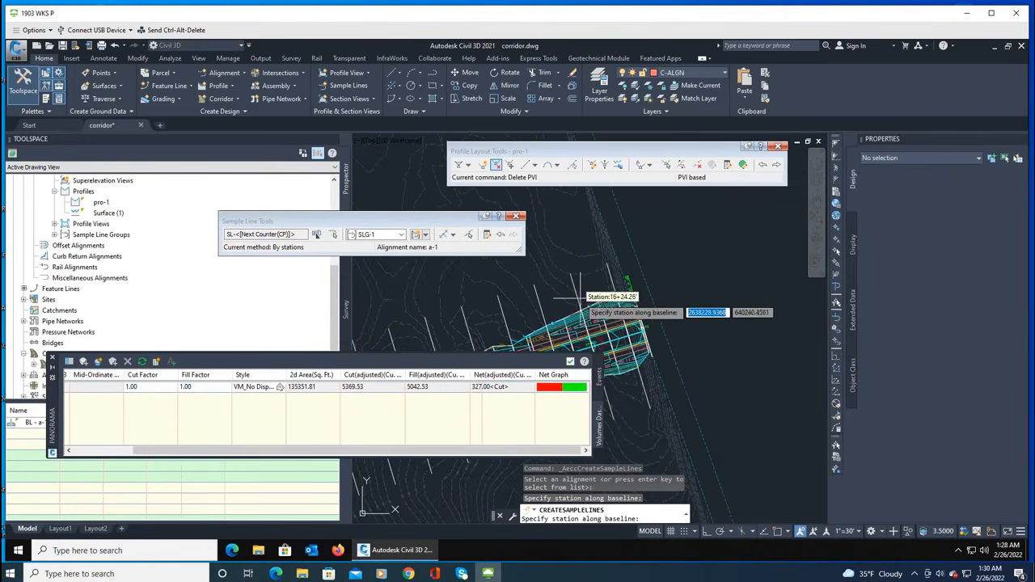
{"action": "scroll", "coordinate": [579, 235], "scroll_direction": "down", "scroll_amount": 4}
{"action": "scroll", "coordinate": [580, 237], "scroll_direction": "down", "scroll_amount": 3}
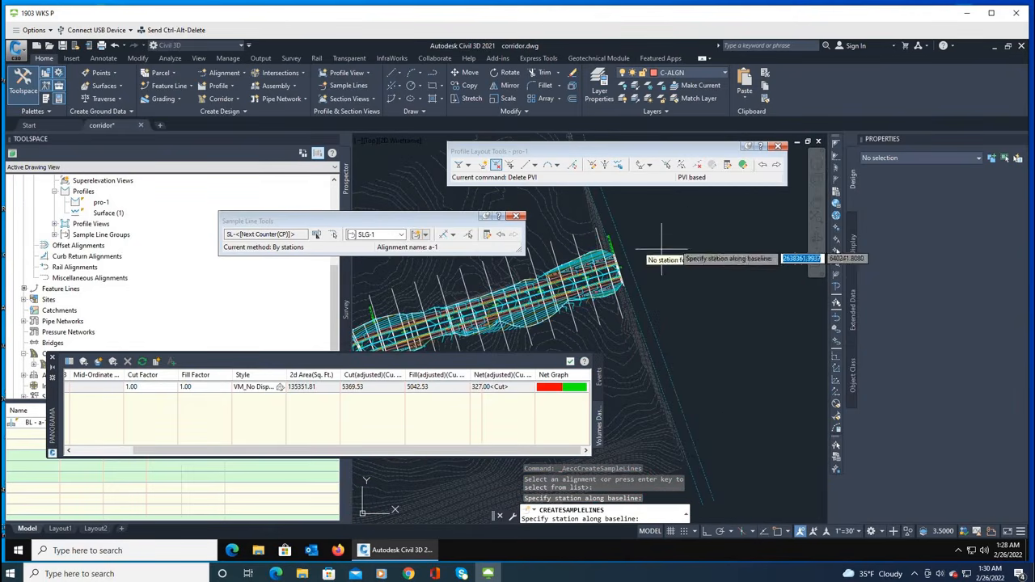
{"action": "scroll", "coordinate": [610, 232], "scroll_direction": "up", "scroll_amount": 3}
{"action": "scroll", "coordinate": [609, 235], "scroll_direction": "up", "scroll_amount": 2}
{"action": "key", "text": "Escape"}
{"action": "scroll", "coordinate": [596, 261], "scroll_direction": "down", "scroll_amount": 3}
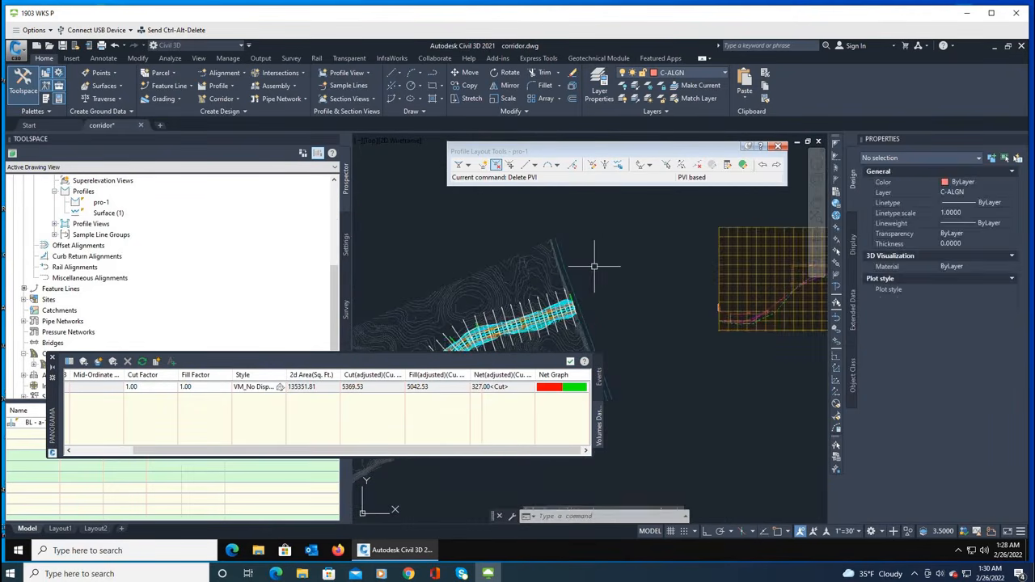
{"action": "scroll", "coordinate": [596, 275], "scroll_direction": "up", "scroll_amount": 2}
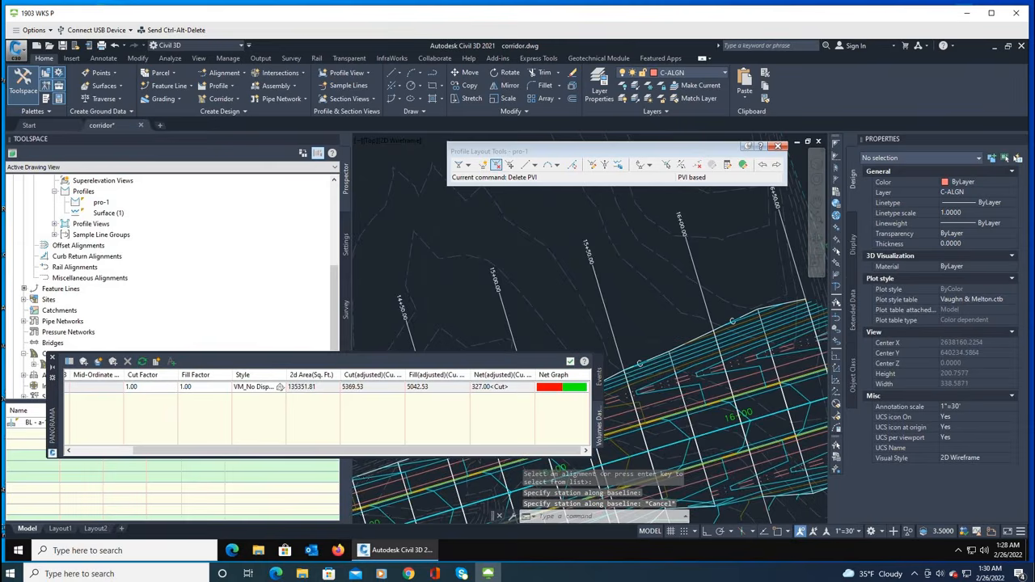
{"action": "scroll", "coordinate": [595, 266], "scroll_direction": "down", "scroll_amount": 2}
{"action": "scroll", "coordinate": [593, 267], "scroll_direction": "down", "scroll_amount": 5}
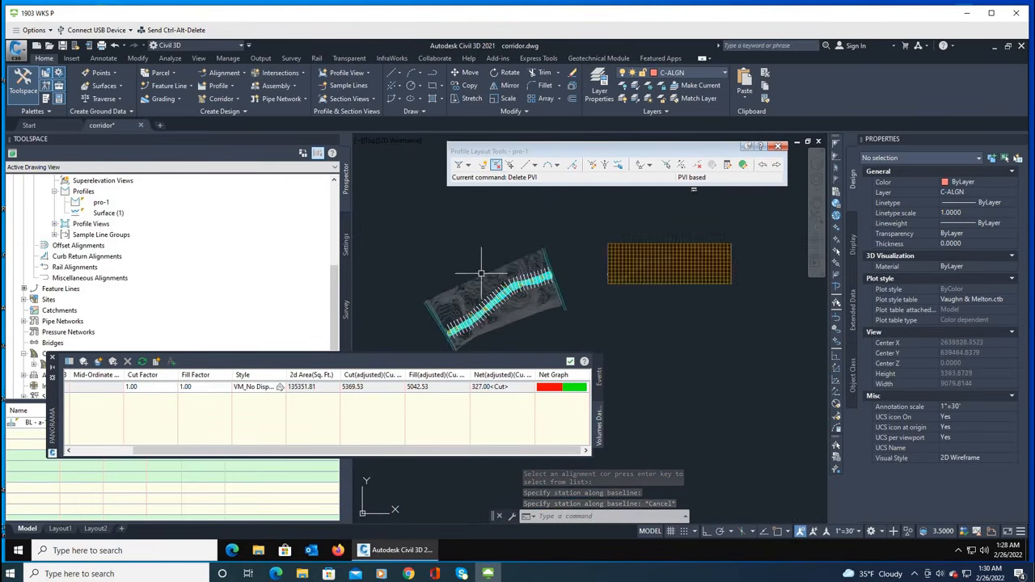
Start creating multiple section views for a-1 and SLG-1, named xsec-1, with the VM_with Grid 20'H-2'V style.
{"action": "left_click", "coordinate": [373, 99]}
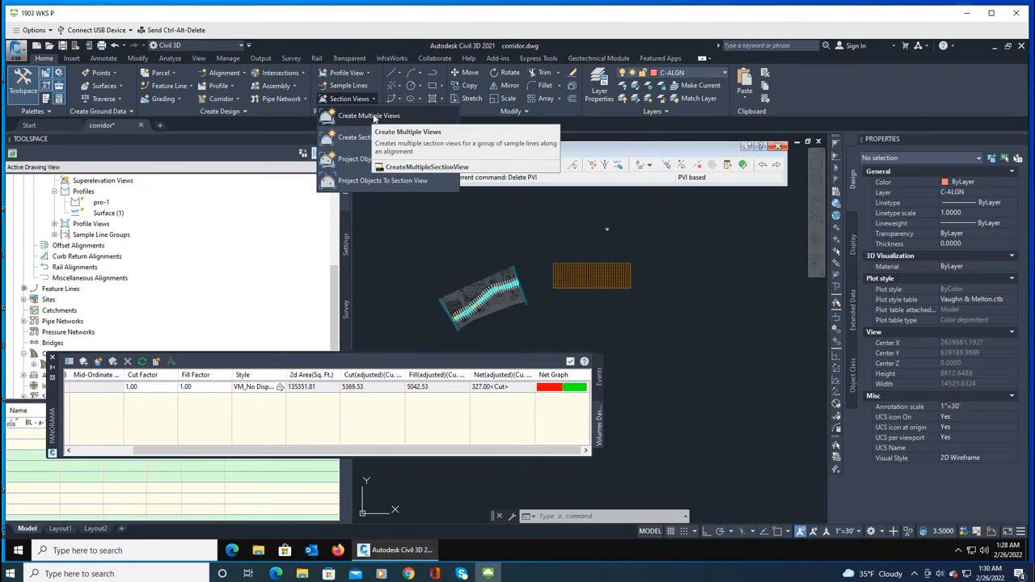
{"action": "left_click", "coordinate": [374, 115]}
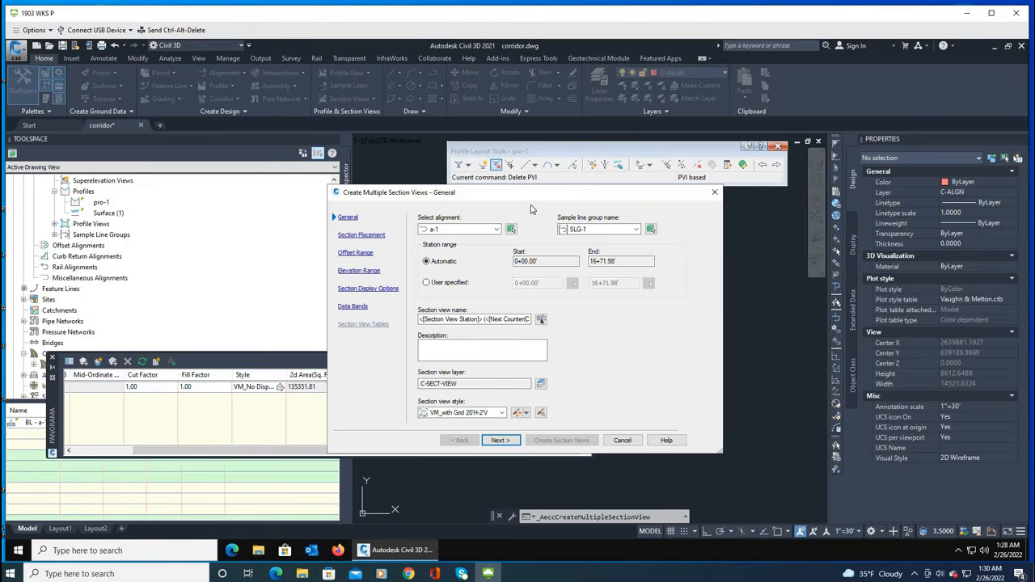
{"action": "left_click", "coordinate": [497, 232]}
{"action": "left_click", "coordinate": [497, 231]}
{"action": "left_click", "coordinate": [639, 231]}
{"action": "left_click", "coordinate": [514, 320]}
{"action": "left_click_drag", "start_coordinate": [422, 320], "coordinate": [571, 312]}
{"action": "type", "text": "<"}
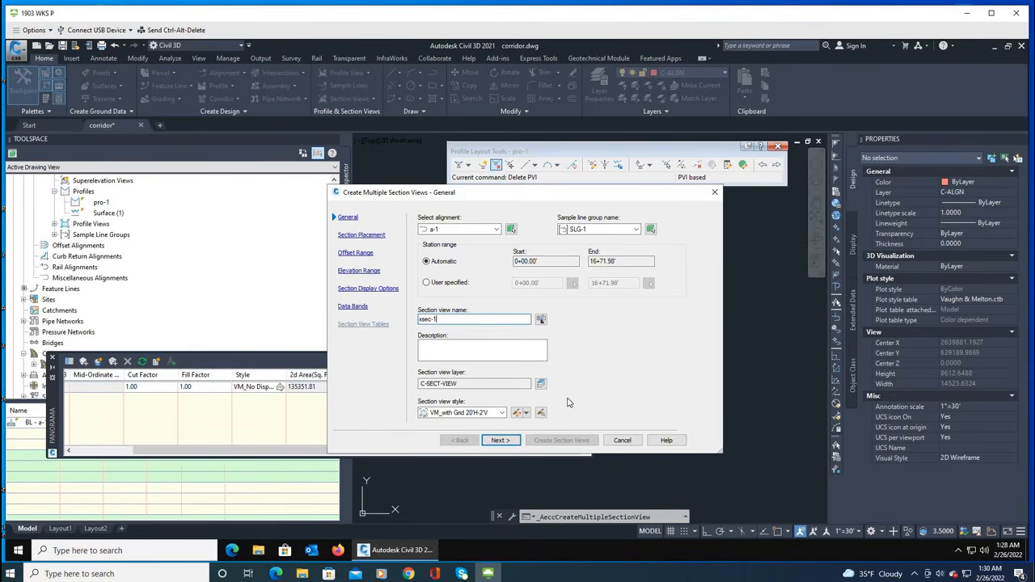
{"action": "left_click", "coordinate": [502, 413]}
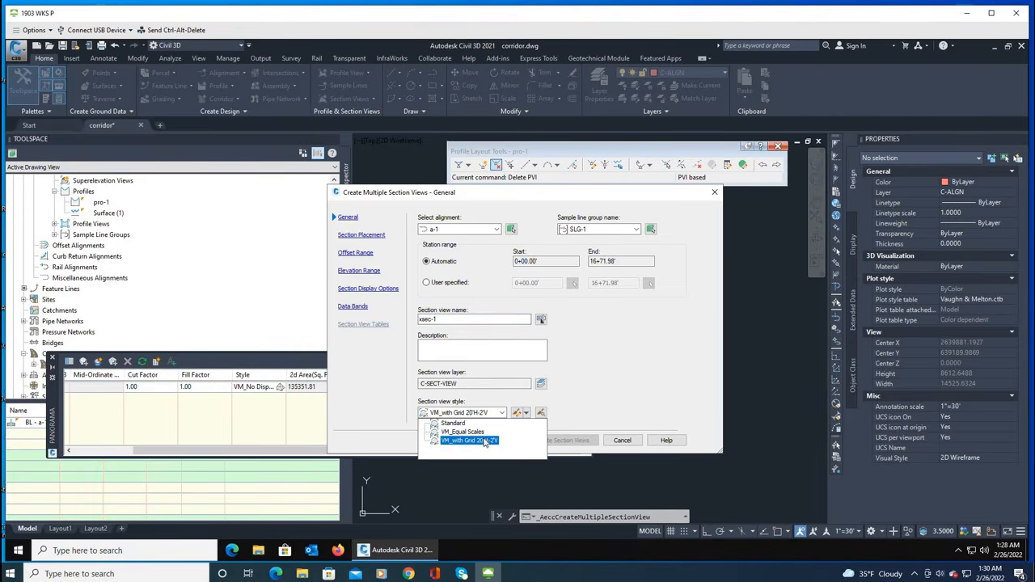
{"action": "left_click", "coordinate": [484, 441]}
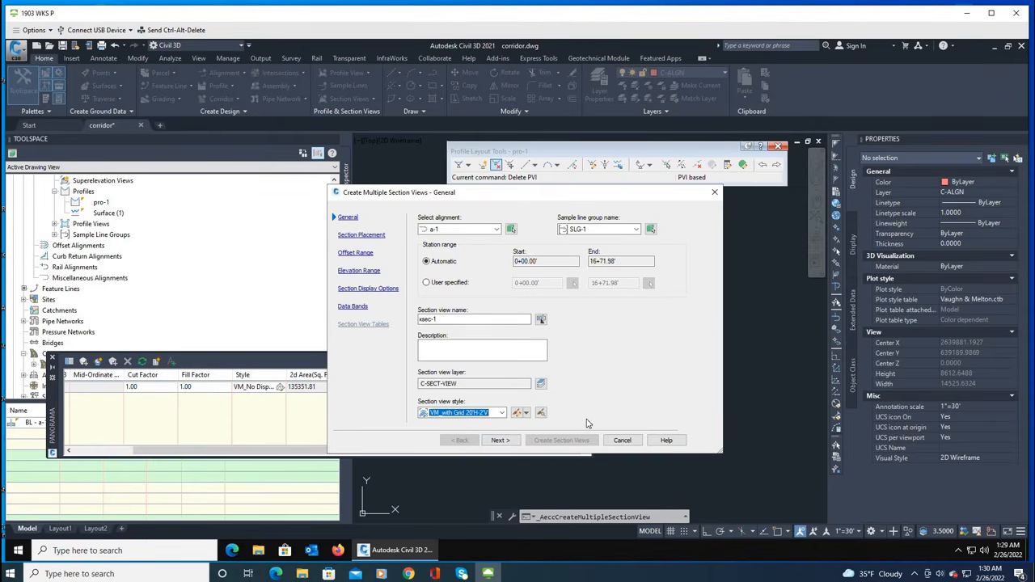
{"action": "left_click", "coordinate": [498, 440]}
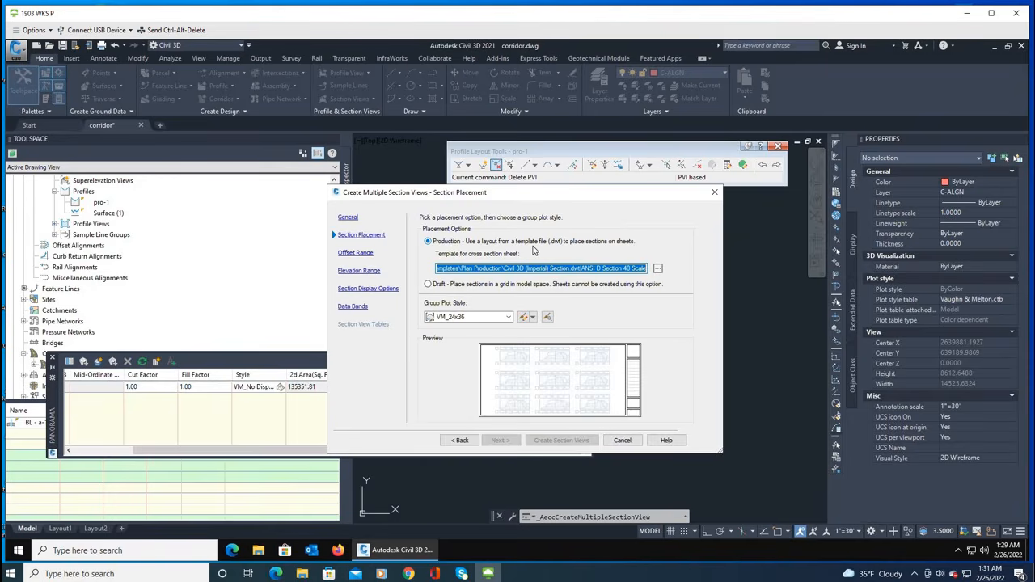
Set the section placement to Draft in model space with the VM_24x36 group plot style.
{"action": "left_click", "coordinate": [430, 283]}
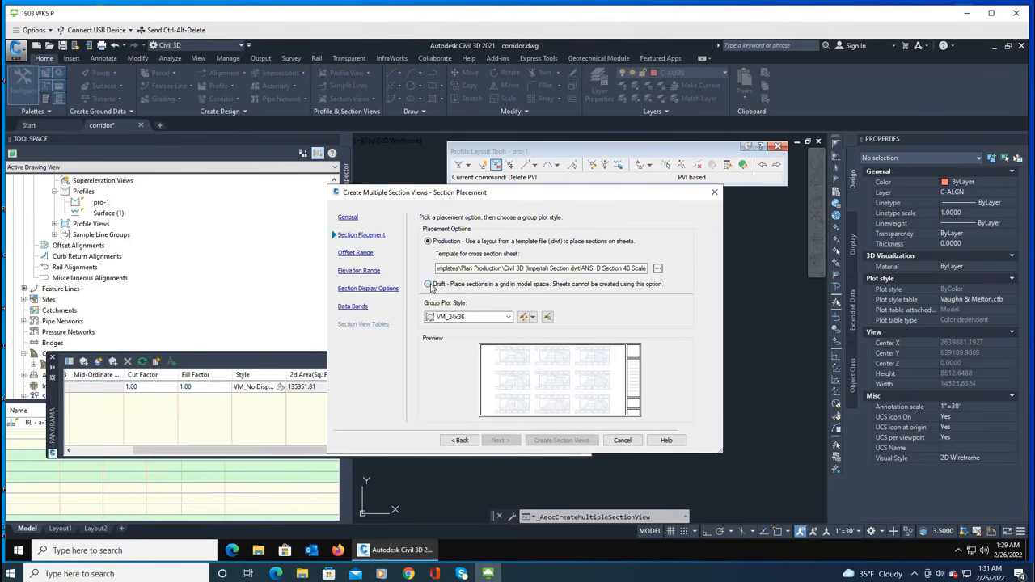
{"action": "left_click", "coordinate": [507, 318]}
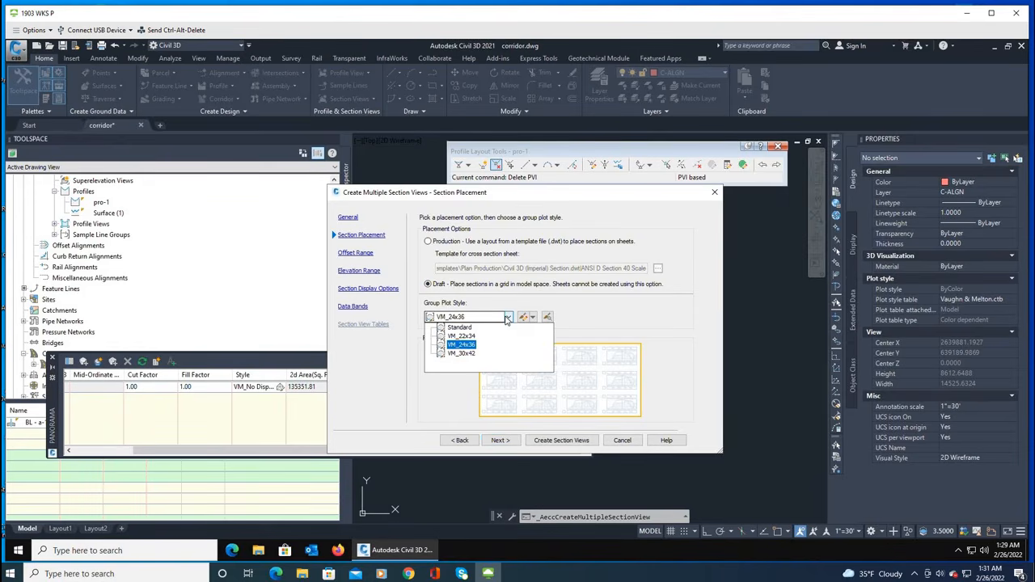
{"action": "left_click", "coordinate": [459, 344]}
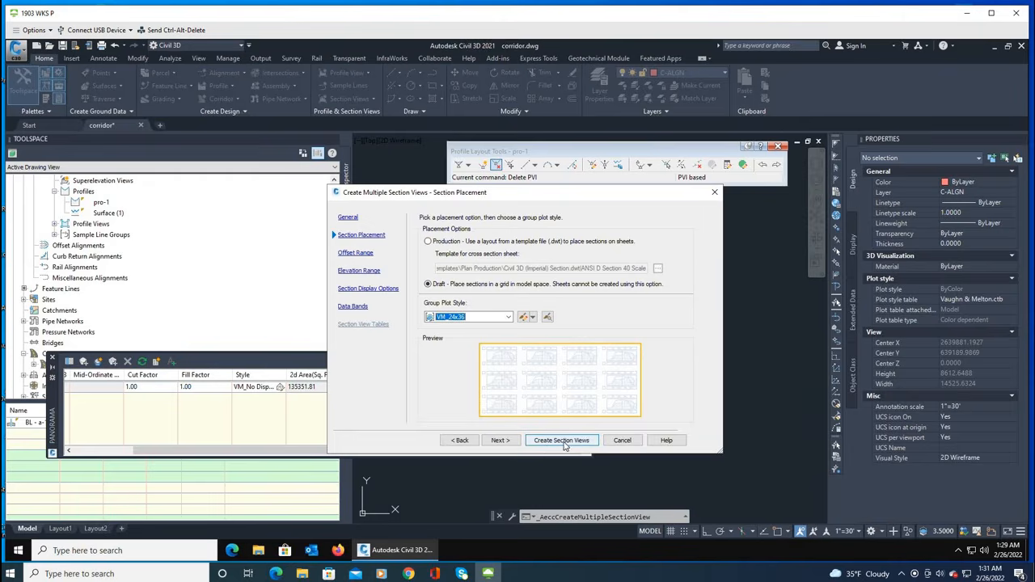
{"action": "left_click", "coordinate": [500, 443]}
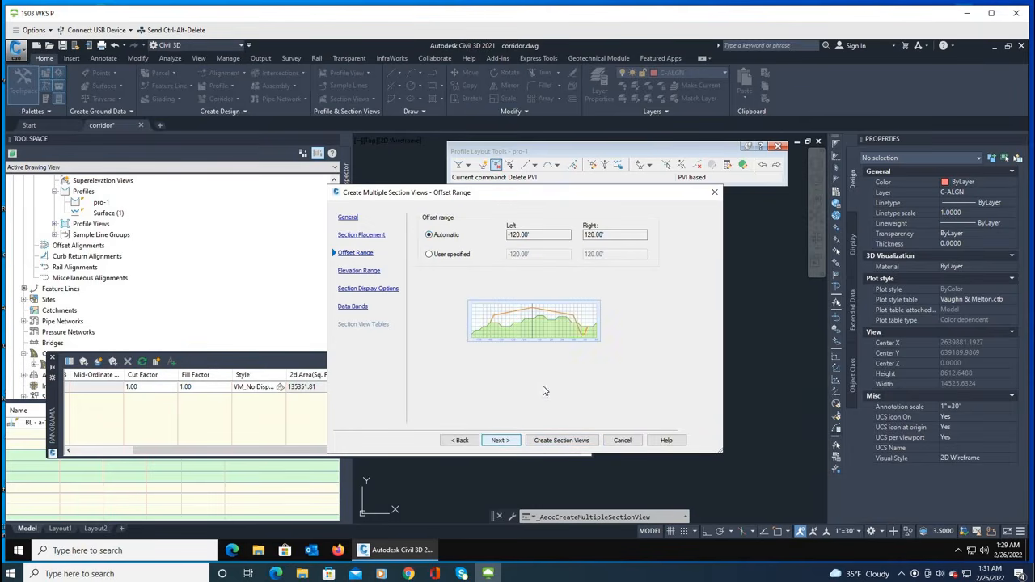
Accept the automatic offset and elevation ranges and default section display, and place the section views beside the profile view.
{"action": "left_click", "coordinate": [500, 441]}
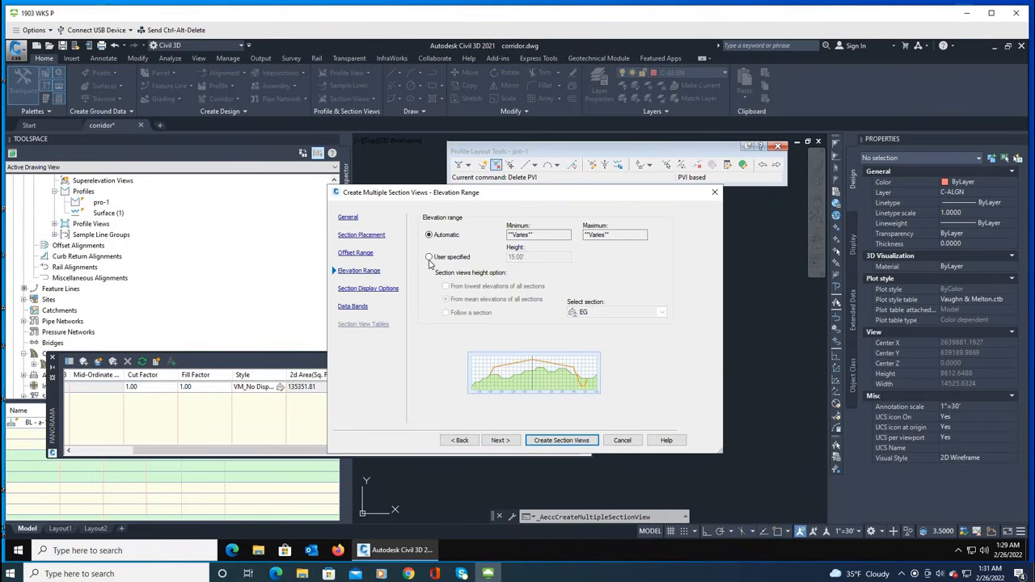
{"action": "left_click", "coordinate": [500, 441]}
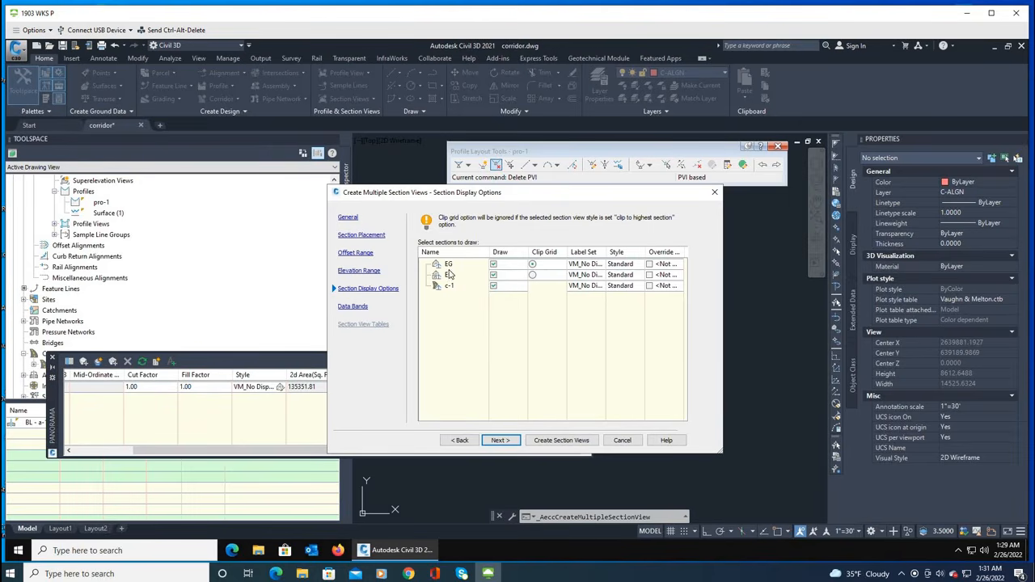
{"action": "left_click", "coordinate": [557, 443]}
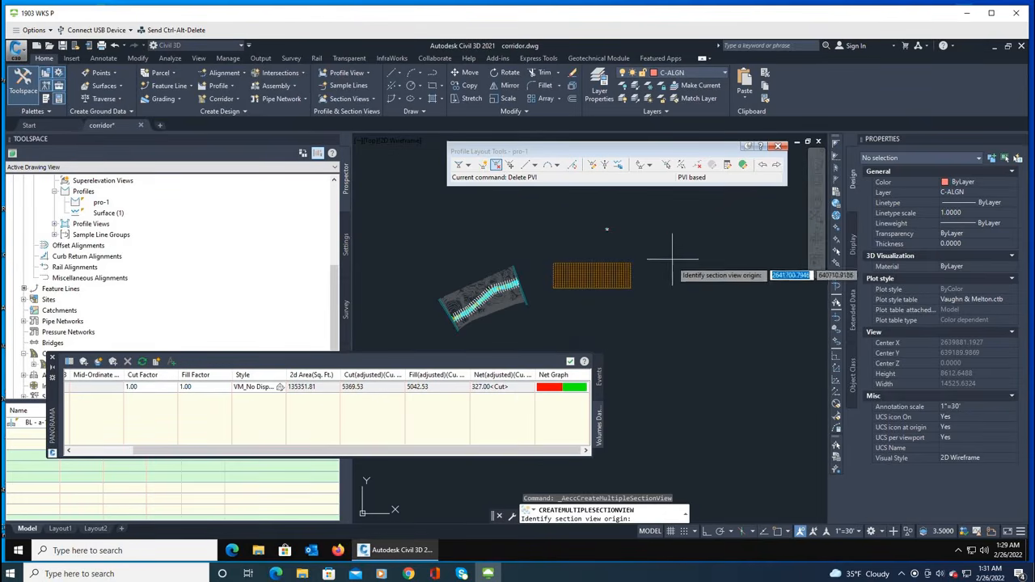
{"action": "left_click", "coordinate": [664, 288]}
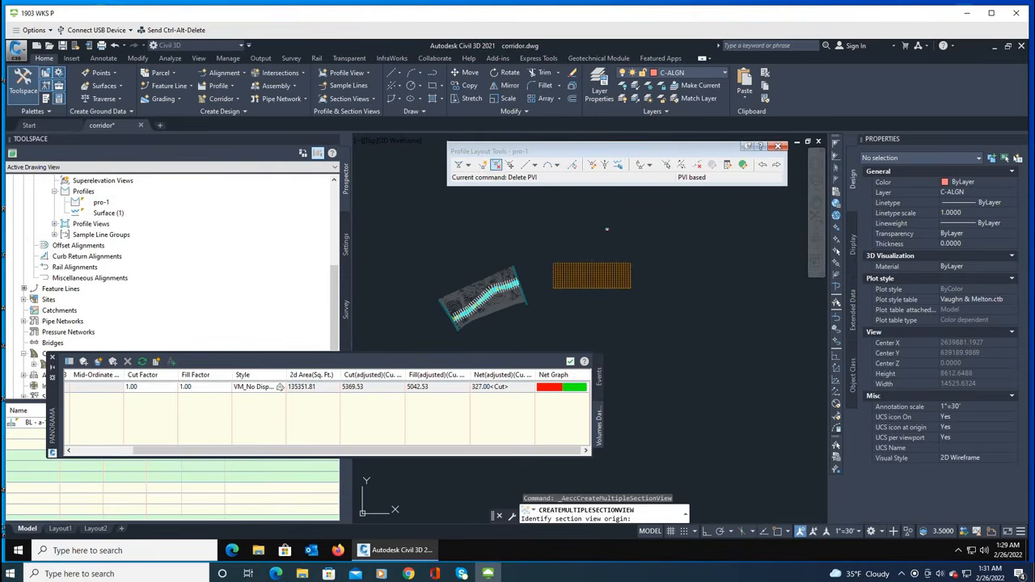
Examine the created section views, checking the corridor section against existing ground at station 3+00.
{"action": "scroll", "coordinate": [661, 261], "scroll_direction": "up", "scroll_amount": 4}
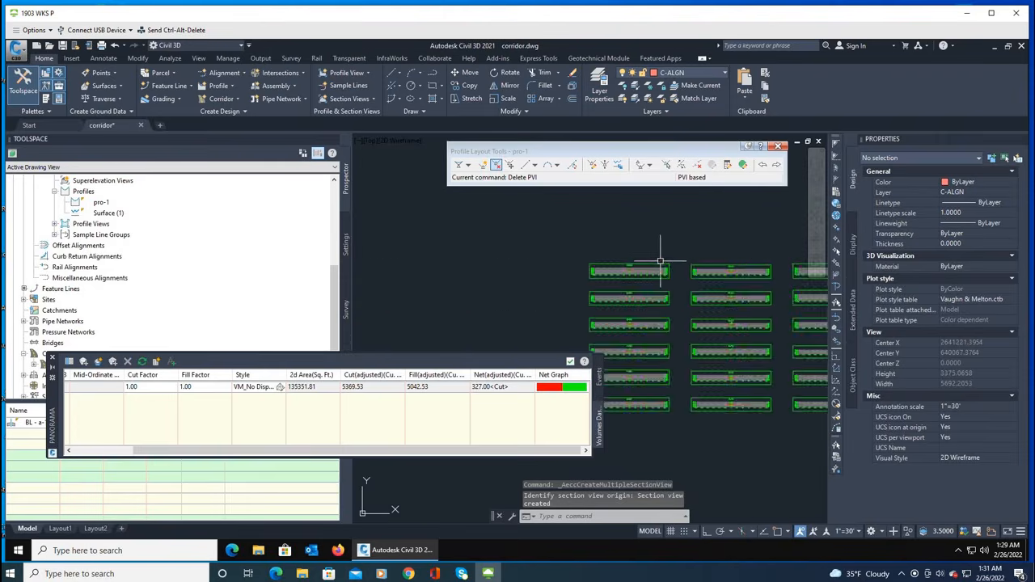
{"action": "scroll", "coordinate": [661, 262], "scroll_direction": "up", "scroll_amount": 5}
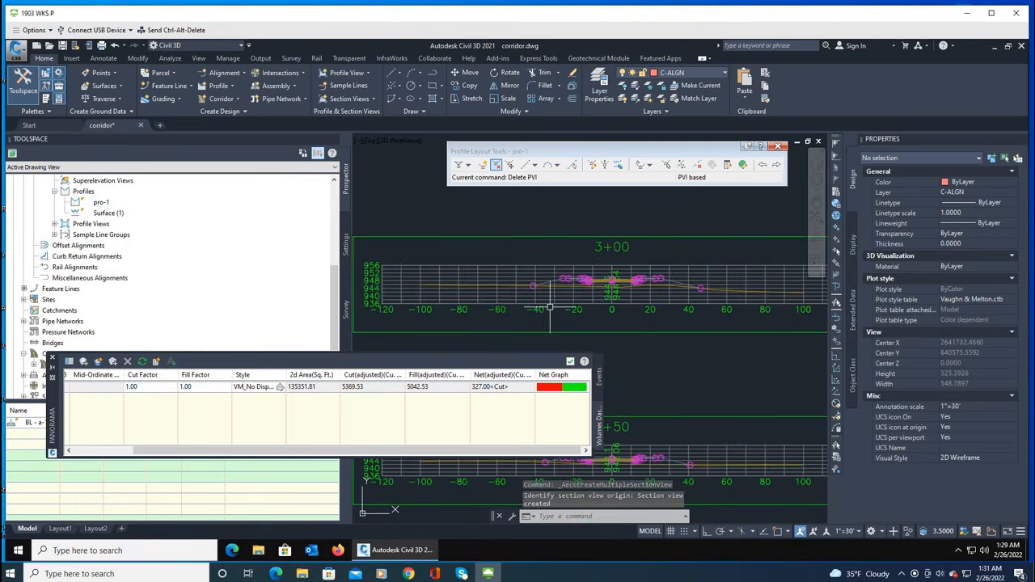
{"action": "key", "text": "Escape"}
{"action": "key", "text": "Escape"}
{"action": "scroll", "coordinate": [599, 271], "scroll_direction": "up", "scroll_amount": 4}
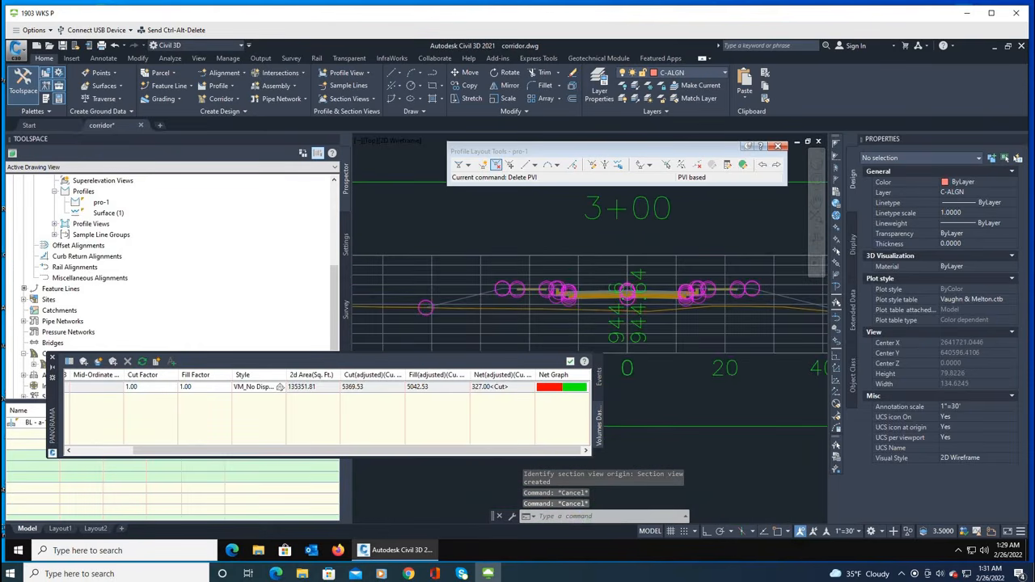
{"action": "scroll", "coordinate": [566, 267], "scroll_direction": "up", "scroll_amount": 1}
{"action": "scroll", "coordinate": [566, 267], "scroll_direction": "down", "scroll_amount": 1}
{"action": "left_click", "coordinate": [697, 220]}
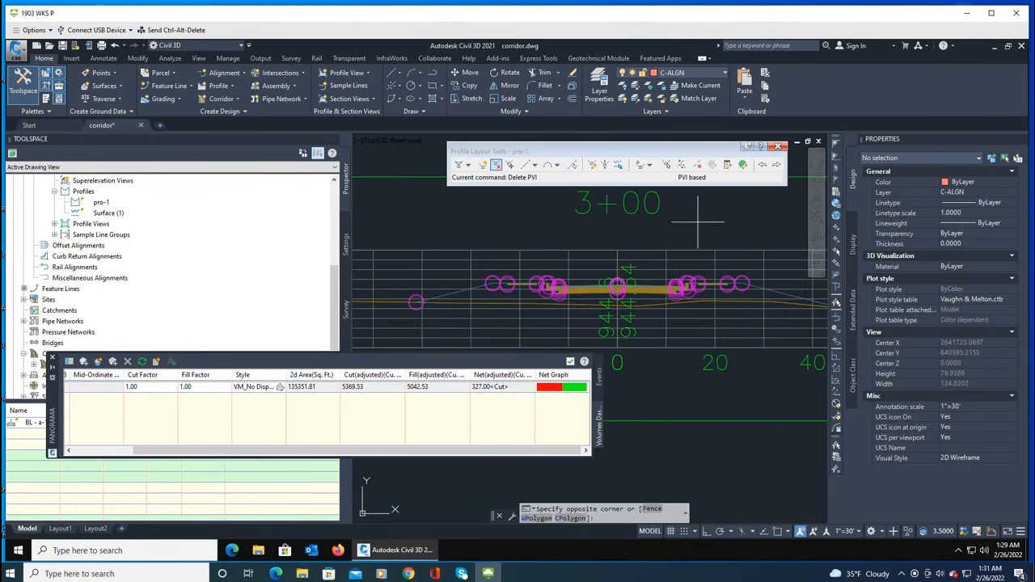
Examine how the corridor sections are displayed against existing ground at stations 3+00 and 2+50.
{"action": "key", "text": "Escape"}
{"action": "scroll", "coordinate": [554, 279], "scroll_direction": "up", "scroll_amount": 2}
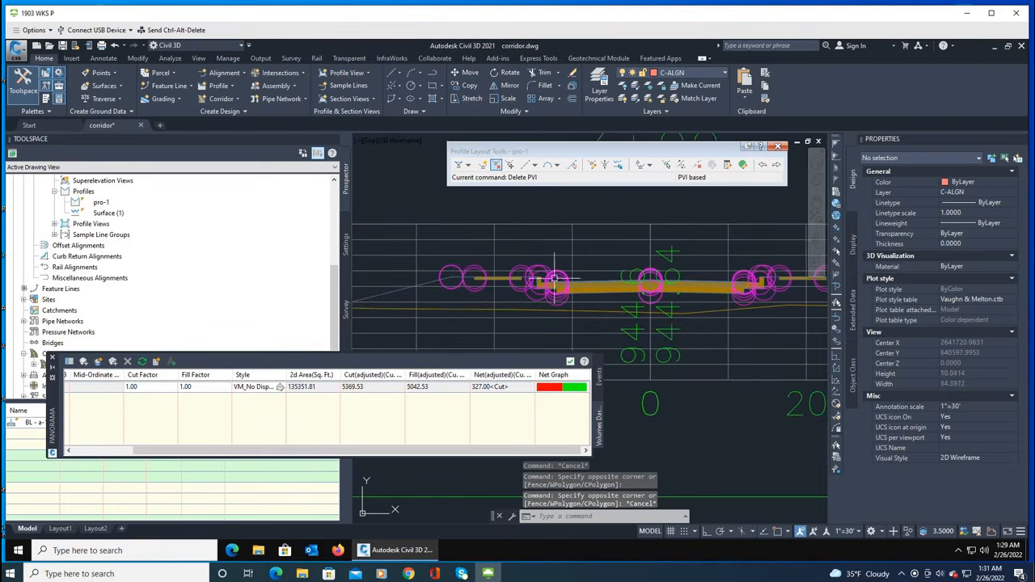
{"action": "left_click", "coordinate": [477, 266]}
{"action": "key", "text": "Escape"}
{"action": "scroll", "coordinate": [530, 261], "scroll_direction": "down", "scroll_amount": 2}
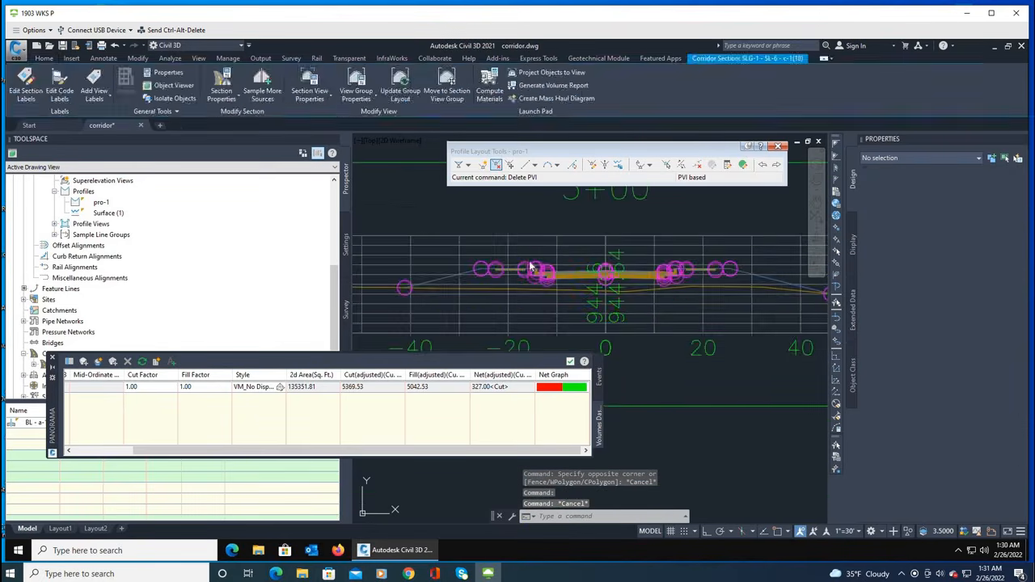
{"action": "scroll", "coordinate": [544, 308], "scroll_direction": "down", "scroll_amount": 2}
{"action": "scroll", "coordinate": [566, 279], "scroll_direction": "up", "scroll_amount": 5}
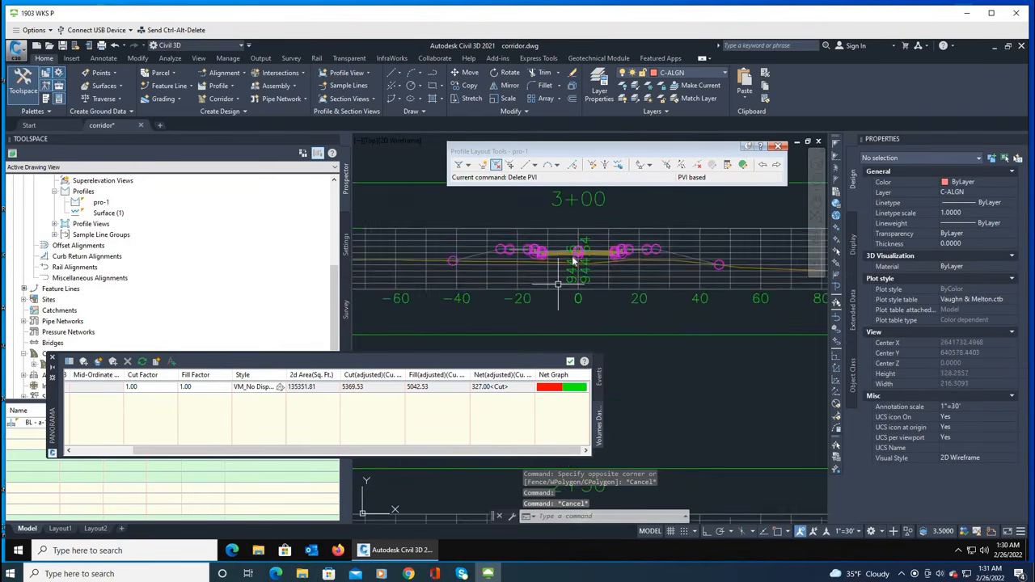
{"action": "scroll", "coordinate": [570, 256], "scroll_direction": "down", "scroll_amount": 2}
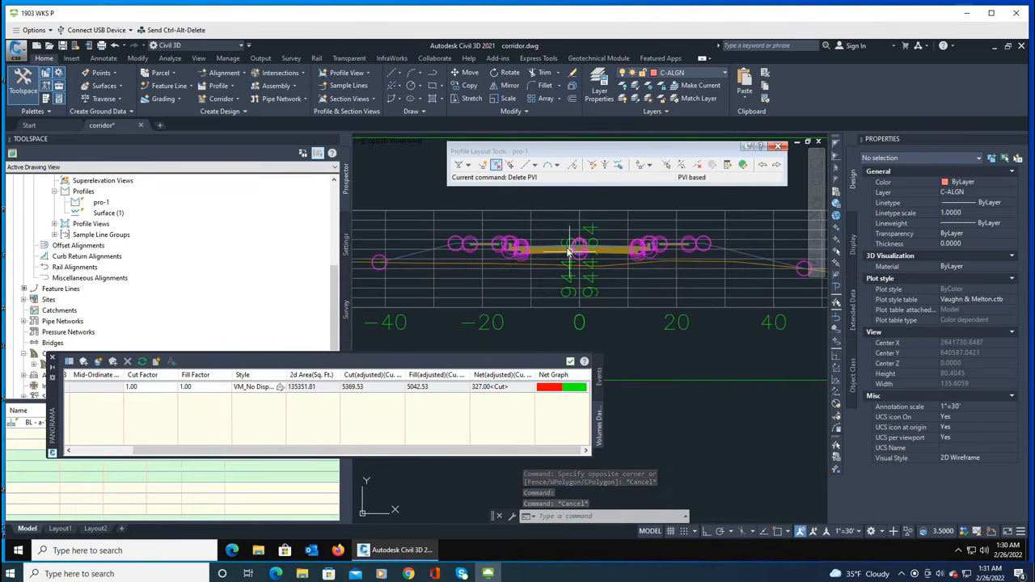
{"action": "scroll", "coordinate": [569, 253], "scroll_direction": "down", "scroll_amount": 3}
{"action": "scroll", "coordinate": [563, 315], "scroll_direction": "up", "scroll_amount": 2}
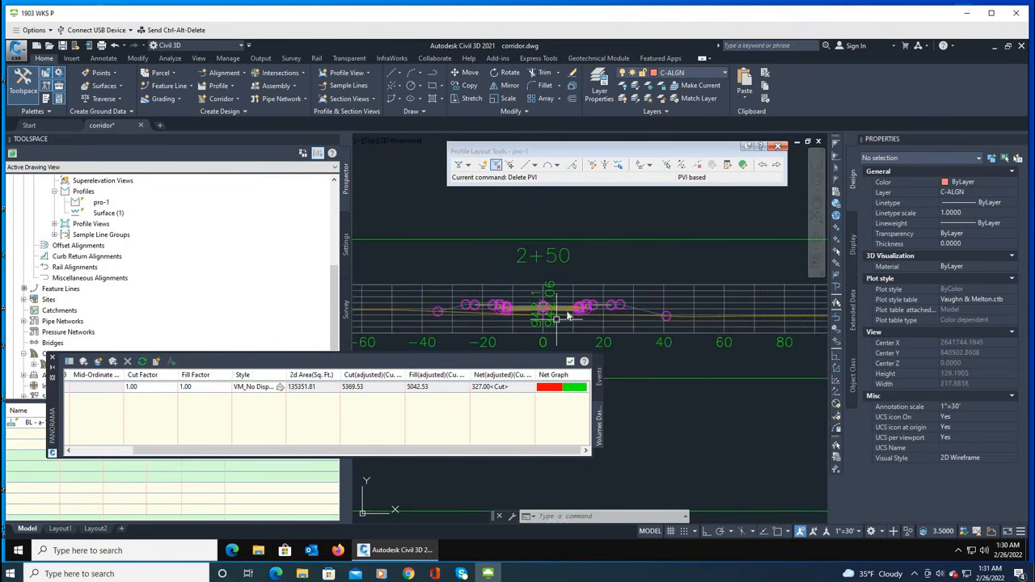
{"action": "scroll", "coordinate": [568, 316], "scroll_direction": "down", "scroll_amount": 3}
{"action": "scroll", "coordinate": [557, 298], "scroll_direction": "up", "scroll_amount": 2}
{"action": "scroll", "coordinate": [543, 293], "scroll_direction": "down", "scroll_amount": 3}
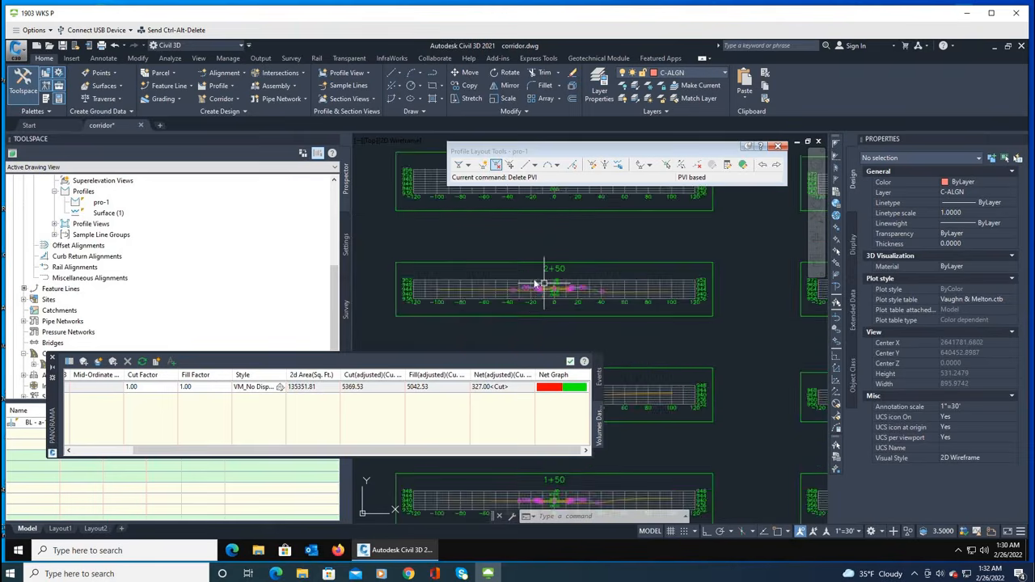
{"action": "scroll", "coordinate": [534, 283], "scroll_direction": "up", "scroll_amount": 3}
{"action": "left_click", "coordinate": [526, 284]}
{"action": "scroll", "coordinate": [557, 242], "scroll_direction": "down", "scroll_amount": 1}
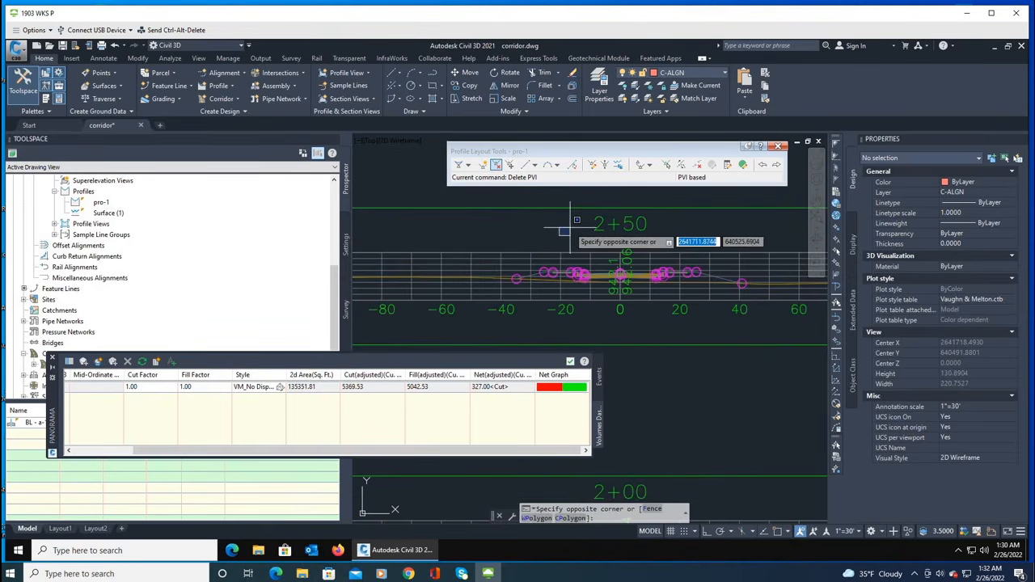
{"action": "key", "text": "Escape"}
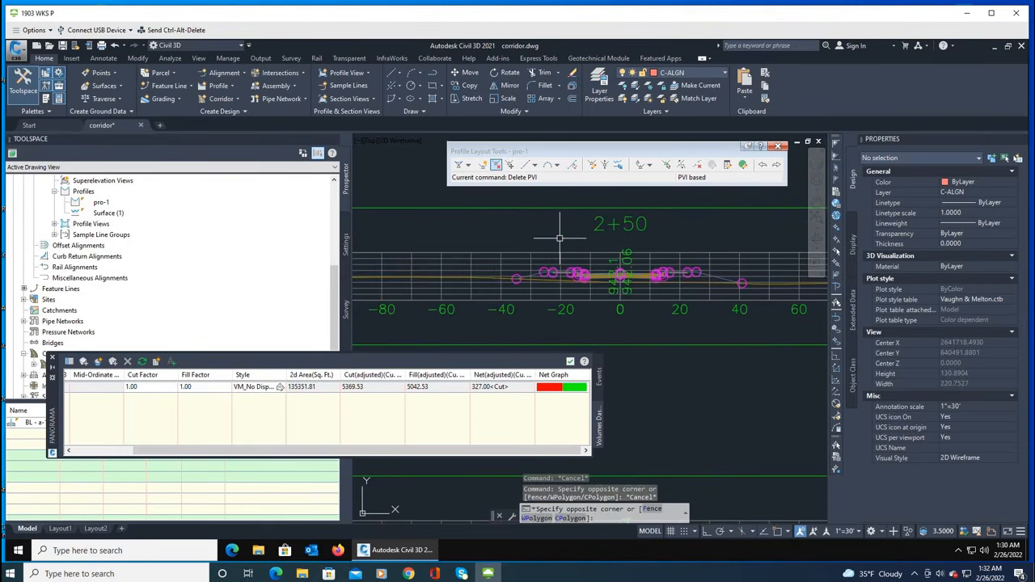
{"action": "left_click", "coordinate": [555, 234]}
{"action": "scroll", "coordinate": [529, 271], "scroll_direction": "up", "scroll_amount": 2}
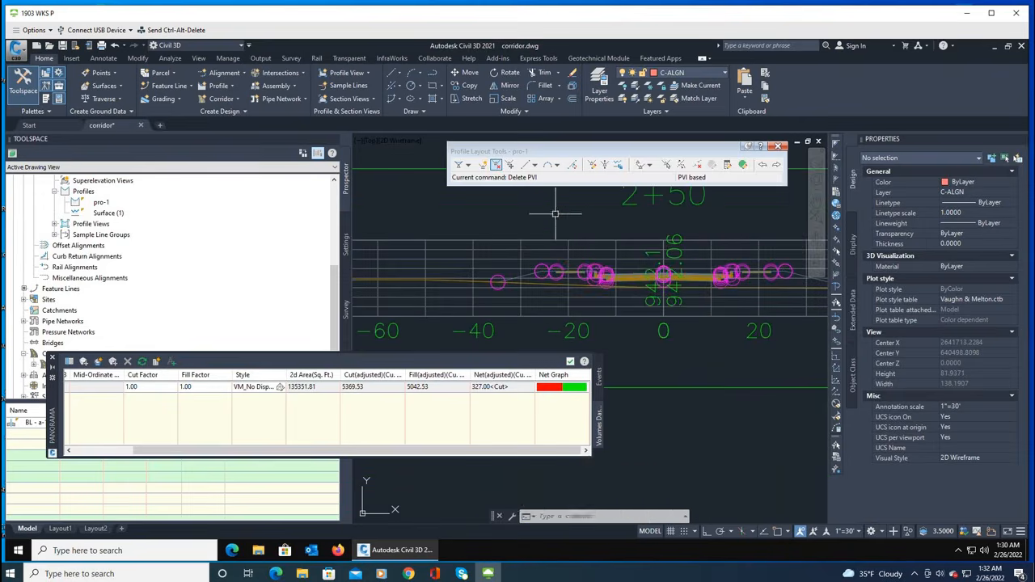
Inspect the Standard code set style of the corridor section at station 2+50 and close it without changes.
{"action": "scroll", "coordinate": [548, 263], "scroll_direction": "up", "scroll_amount": 2}
{"action": "left_click", "coordinate": [537, 257]}
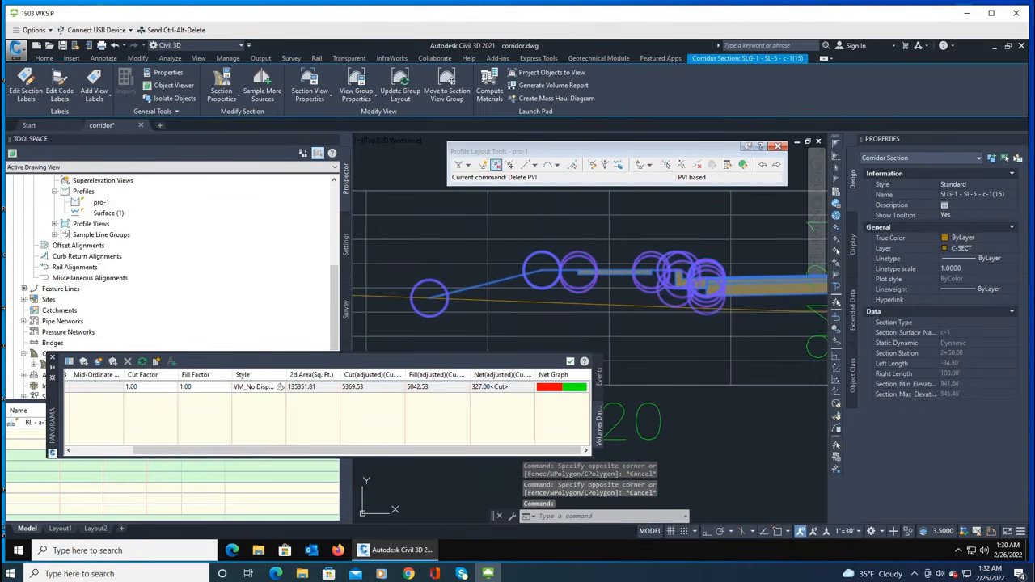
{"action": "right_click", "coordinate": [538, 256]}
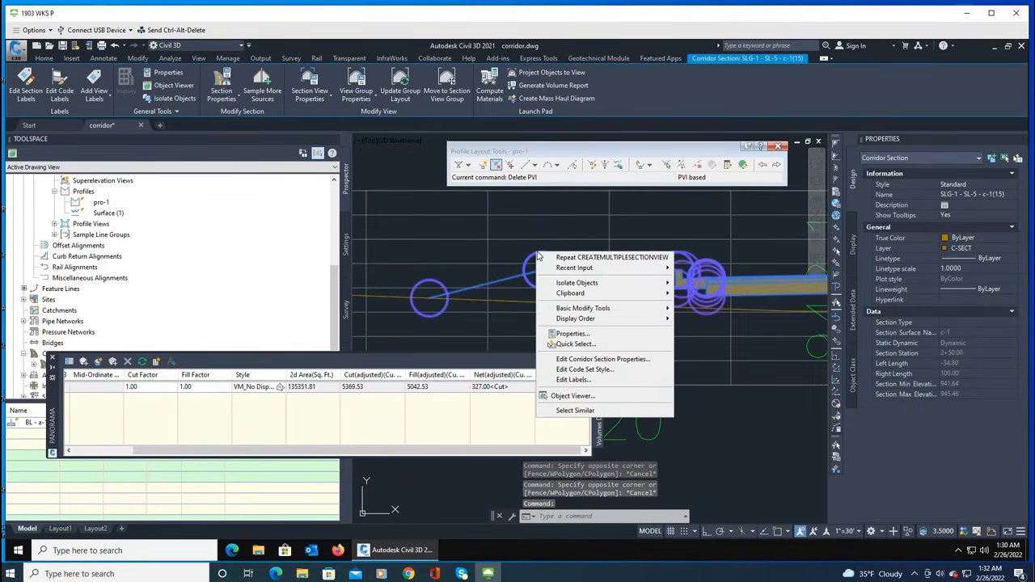
{"action": "left_click", "coordinate": [611, 370]}
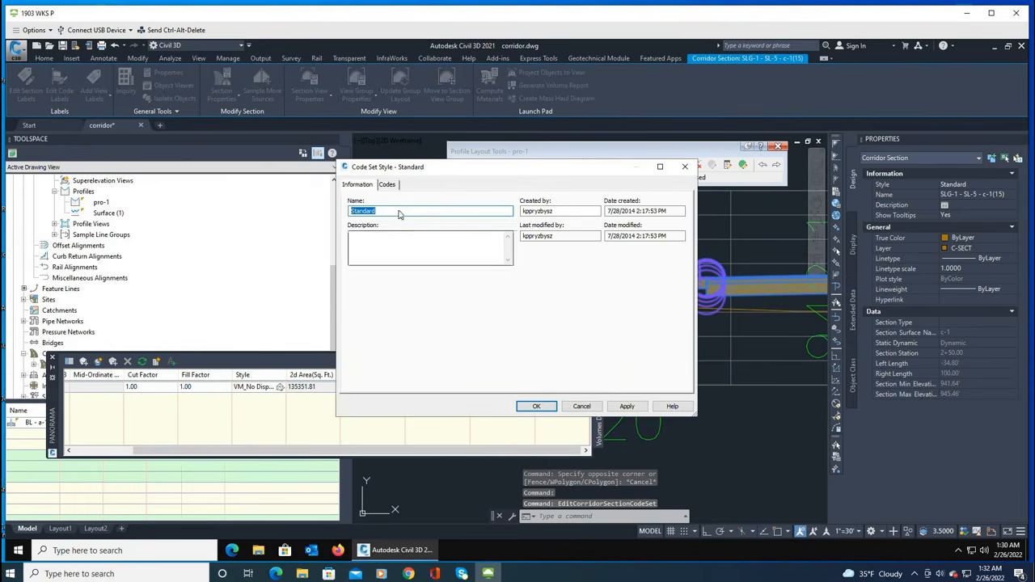
{"action": "left_click", "coordinate": [386, 185]}
{"action": "left_click", "coordinate": [358, 186]}
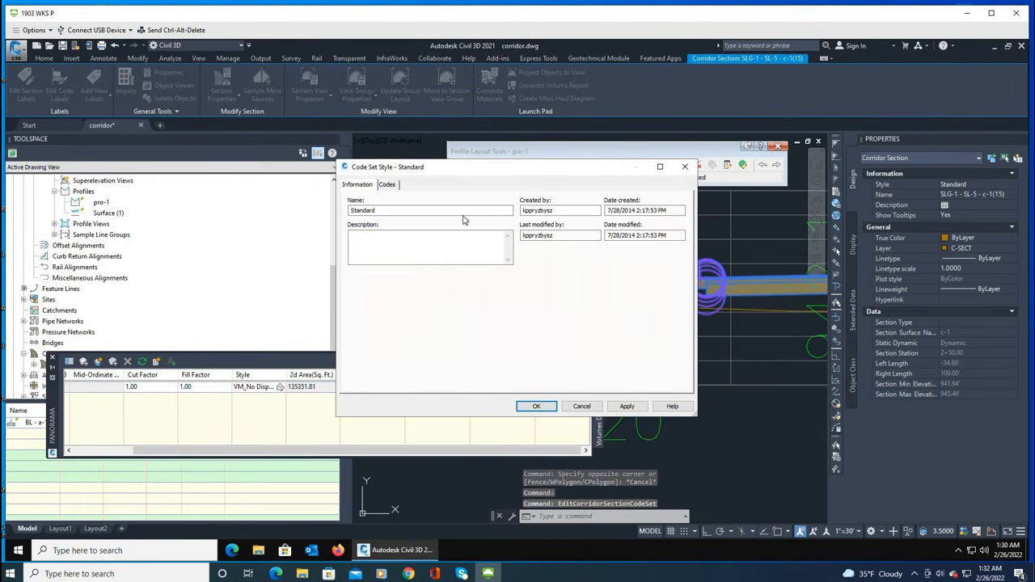
{"action": "left_click", "coordinate": [686, 166]}
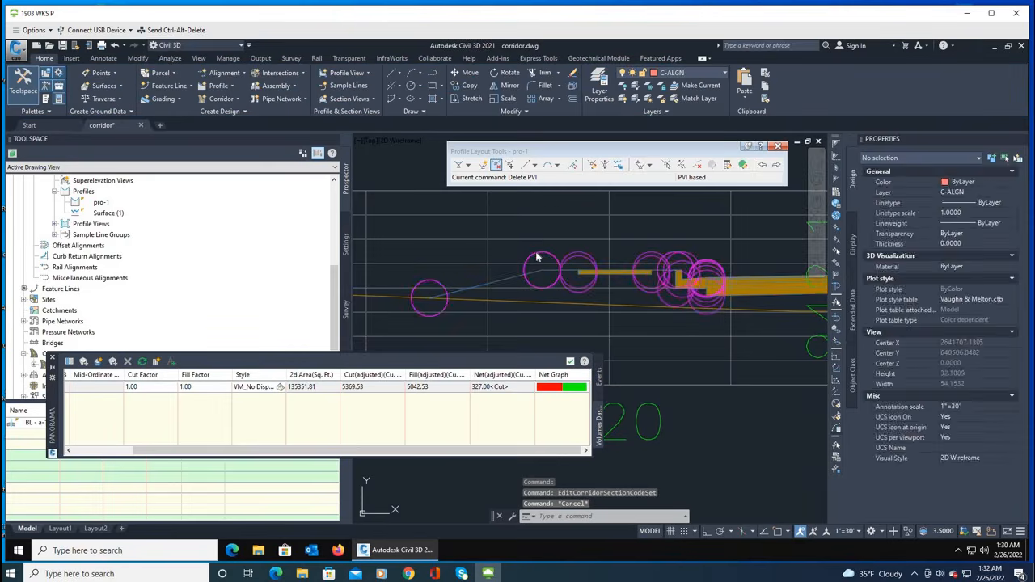
Change the corridor section's object style at station 2+50 to VM_Xsecs in its section properties.
{"action": "left_click", "coordinate": [575, 299]}
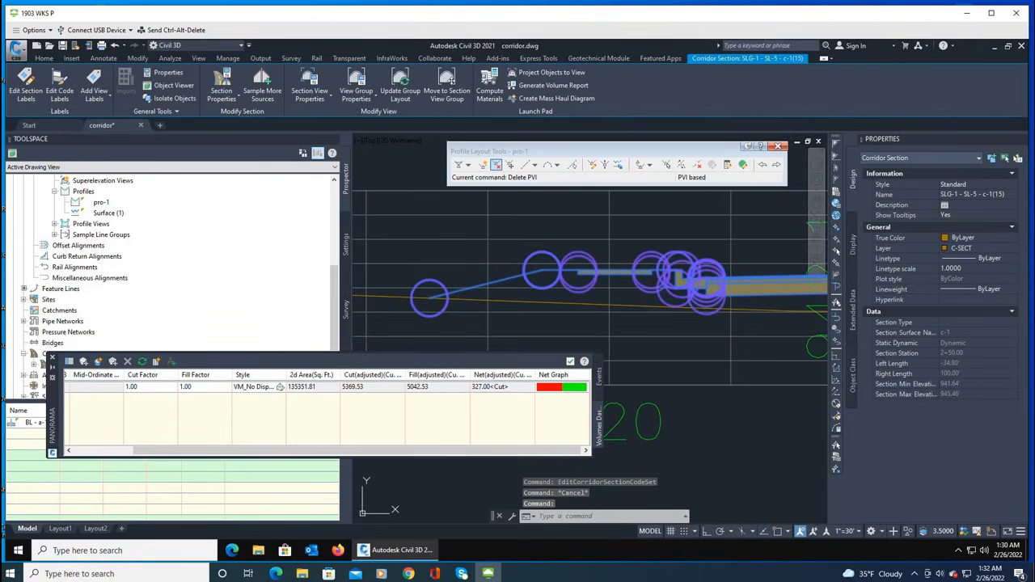
{"action": "right_click", "coordinate": [555, 256]}
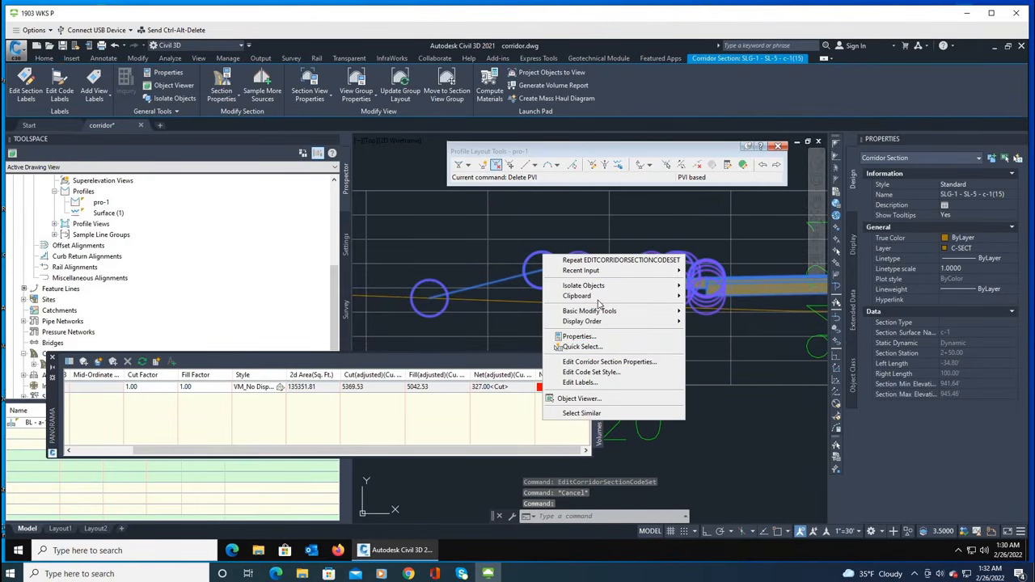
{"action": "left_click", "coordinate": [606, 361]}
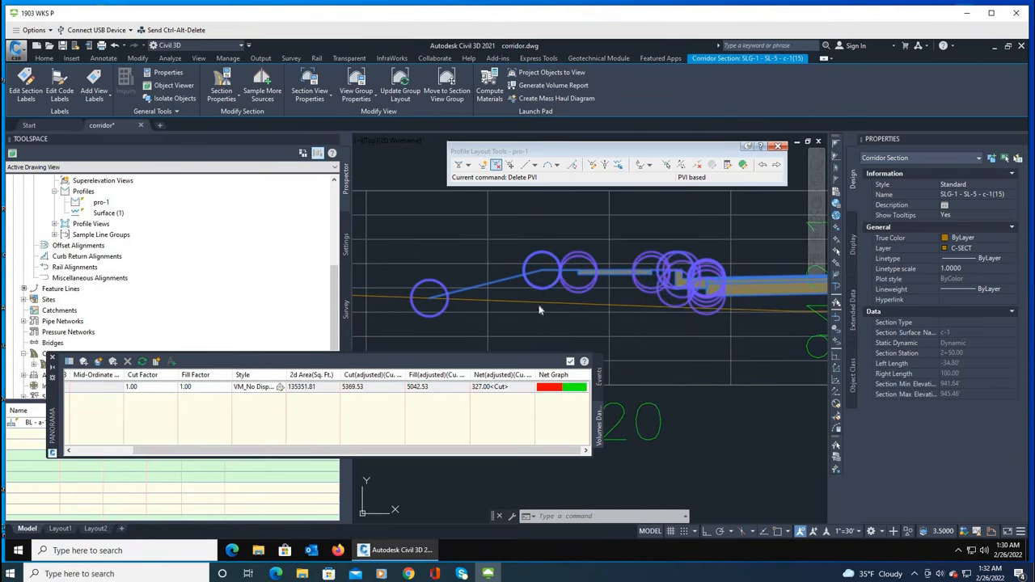
{"action": "left_click", "coordinate": [476, 287]}
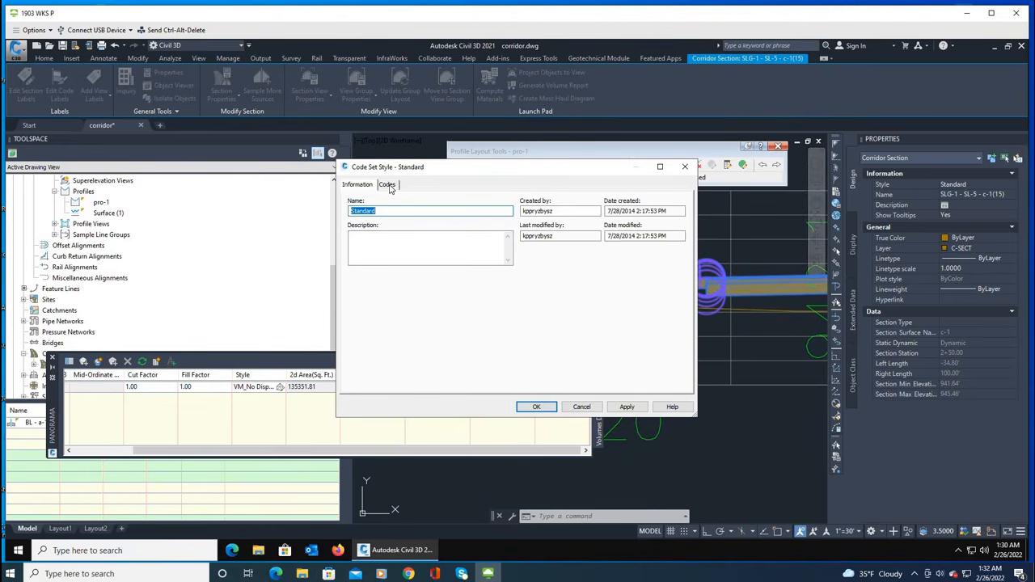
{"action": "left_click", "coordinate": [387, 185]}
{"action": "left_click", "coordinate": [357, 185]}
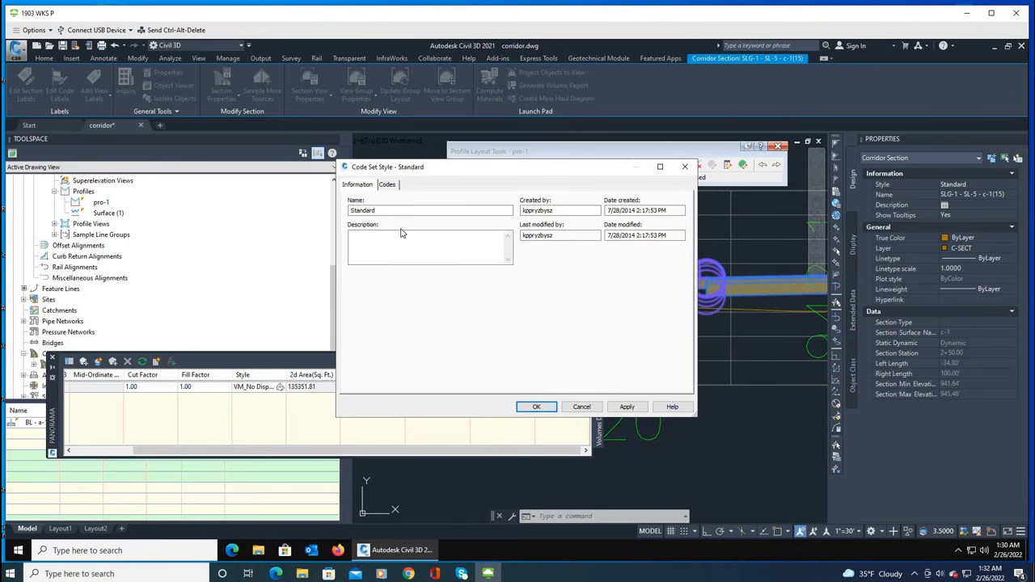
{"action": "left_click", "coordinate": [582, 407]}
{"action": "left_click", "coordinate": [460, 288]}
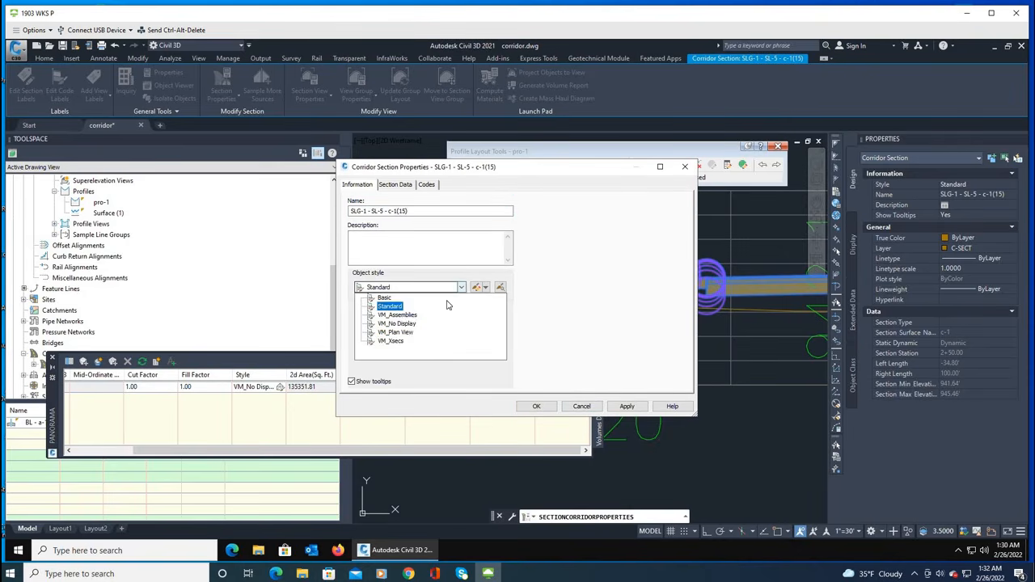
{"action": "left_click", "coordinate": [404, 341]}
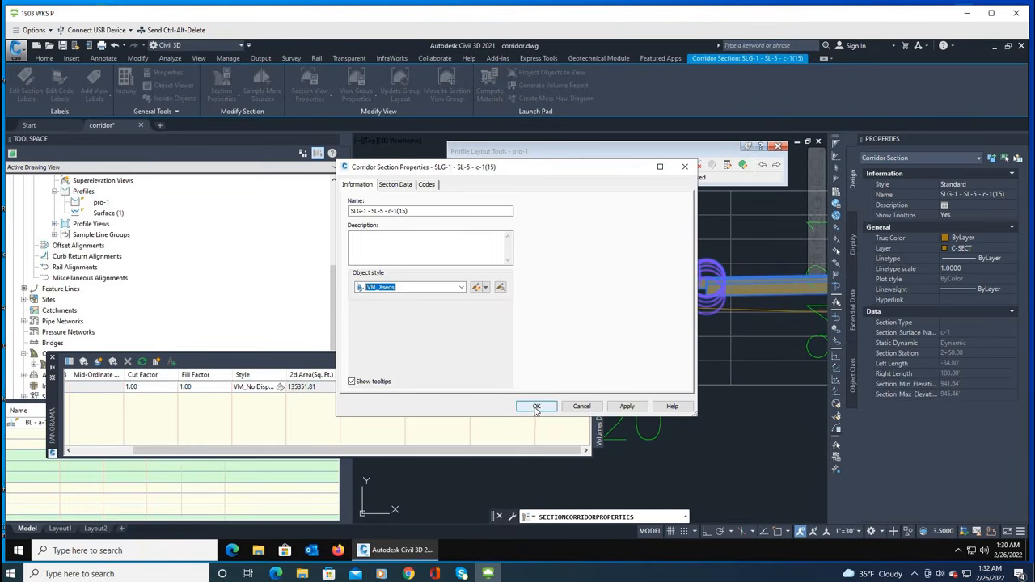
{"action": "left_click", "coordinate": [536, 406]}
{"action": "scroll", "coordinate": [492, 283], "scroll_direction": "down", "scroll_amount": 3}
{"action": "key", "text": "Escape"}
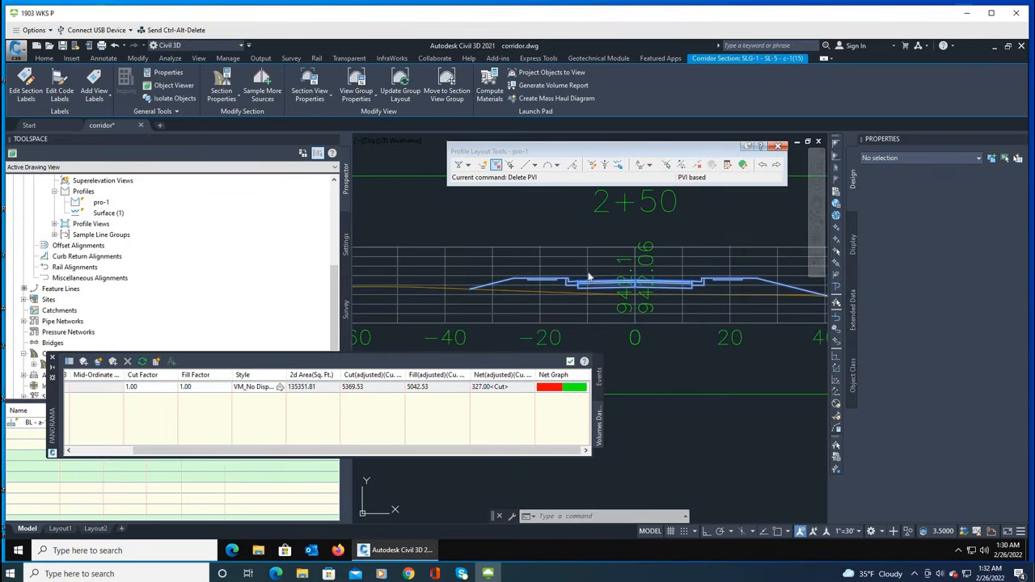
Match the properties of the 2+50 corridor section onto the corridor section at station 2+00.
{"action": "scroll", "coordinate": [587, 272], "scroll_direction": "down", "scroll_amount": 6}
{"action": "scroll", "coordinate": [608, 273], "scroll_direction": "up", "scroll_amount": 5}
{"action": "scroll", "coordinate": [611, 253], "scroll_direction": "down", "scroll_amount": 5}
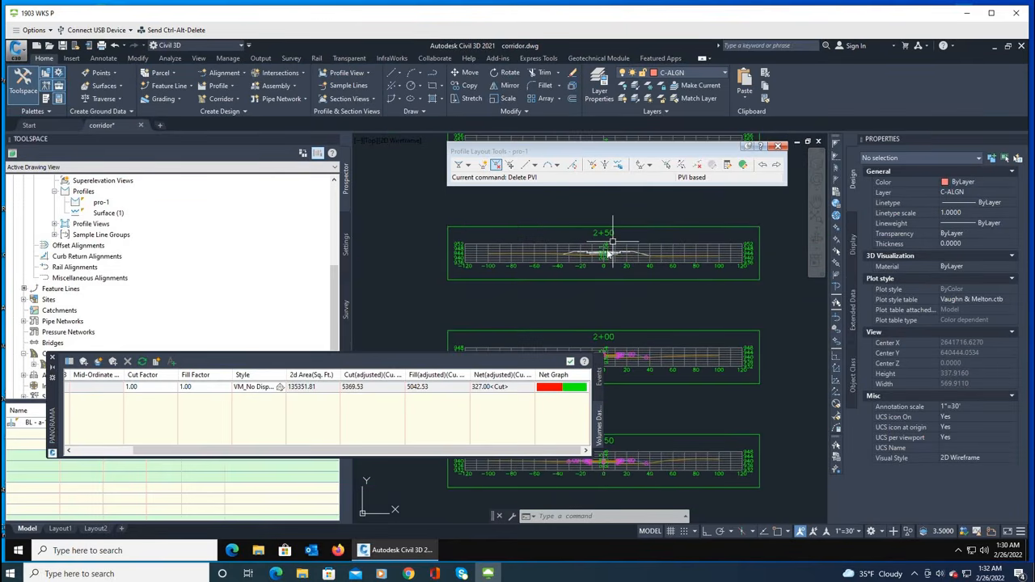
{"action": "left_click", "coordinate": [635, 313]}
{"action": "key", "text": "Escape"}
{"action": "left_click", "coordinate": [765, 97]}
{"action": "scroll", "coordinate": [550, 245], "scroll_direction": "up", "scroll_amount": 8}
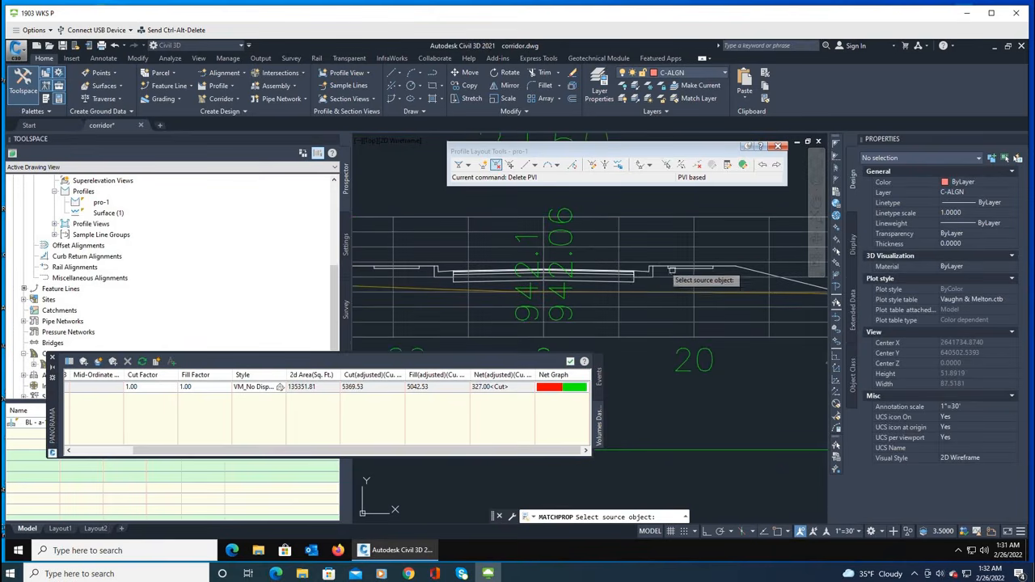
{"action": "left_click", "coordinate": [662, 265]}
{"action": "scroll", "coordinate": [663, 269], "scroll_direction": "down", "scroll_amount": 5}
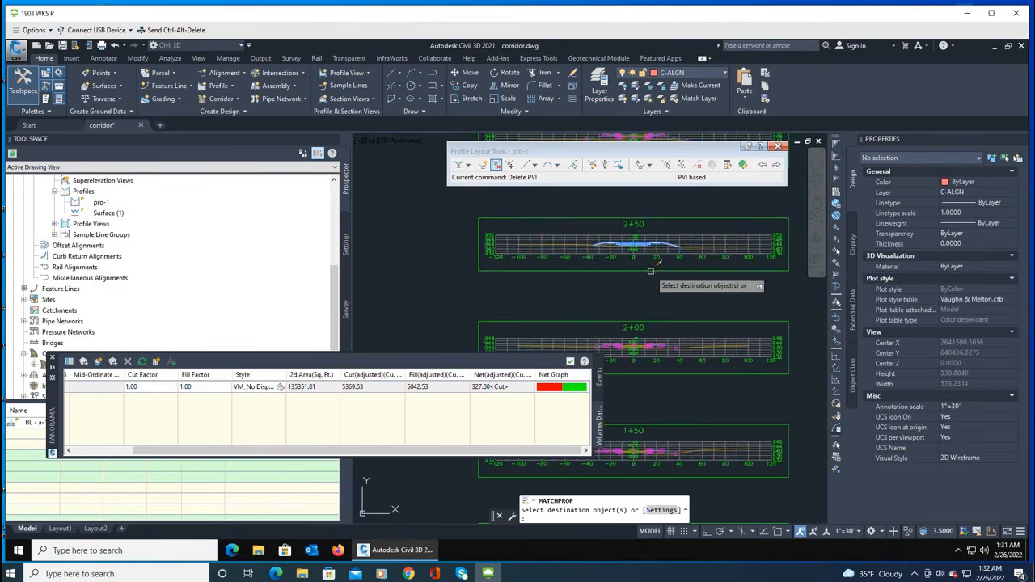
{"action": "scroll", "coordinate": [645, 335], "scroll_direction": "up", "scroll_amount": 5}
{"action": "scroll", "coordinate": [645, 335], "scroll_direction": "up", "scroll_amount": 4}
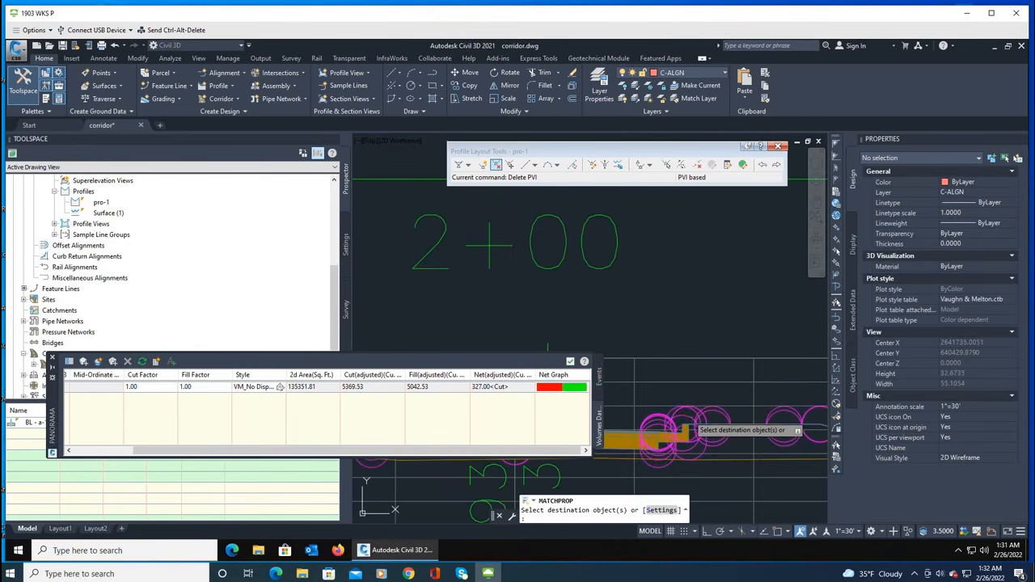
{"action": "scroll", "coordinate": [672, 354], "scroll_direction": "down", "scroll_amount": 5}
Apply the matched 2+50 section properties to the corridor sections at stations 1+50 and 1+00.
{"action": "scroll", "coordinate": [671, 261], "scroll_direction": "up", "scroll_amount": 6}
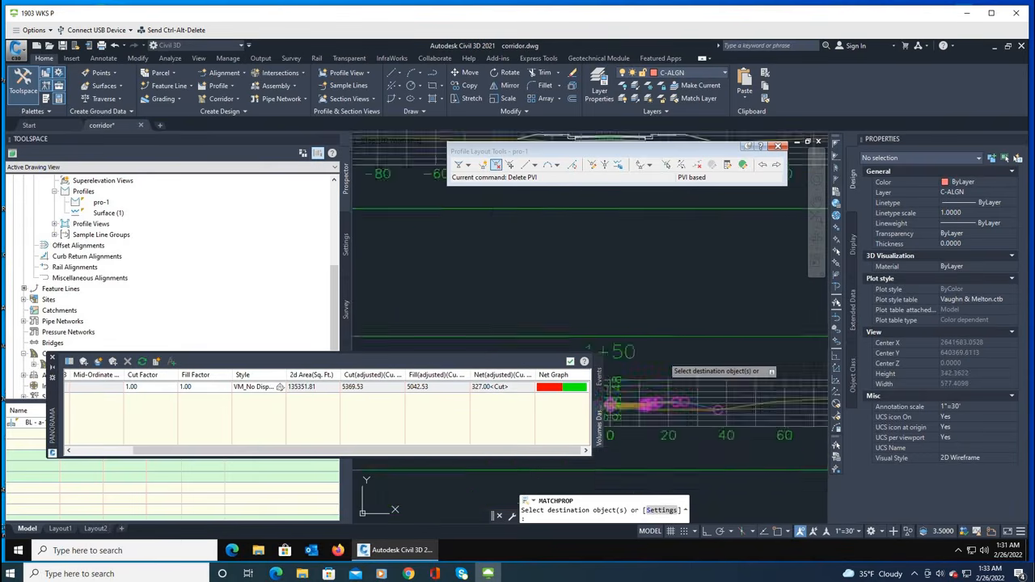
{"action": "scroll", "coordinate": [662, 399], "scroll_direction": "down", "scroll_amount": 5}
{"action": "scroll", "coordinate": [662, 412], "scroll_direction": "up", "scroll_amount": 4}
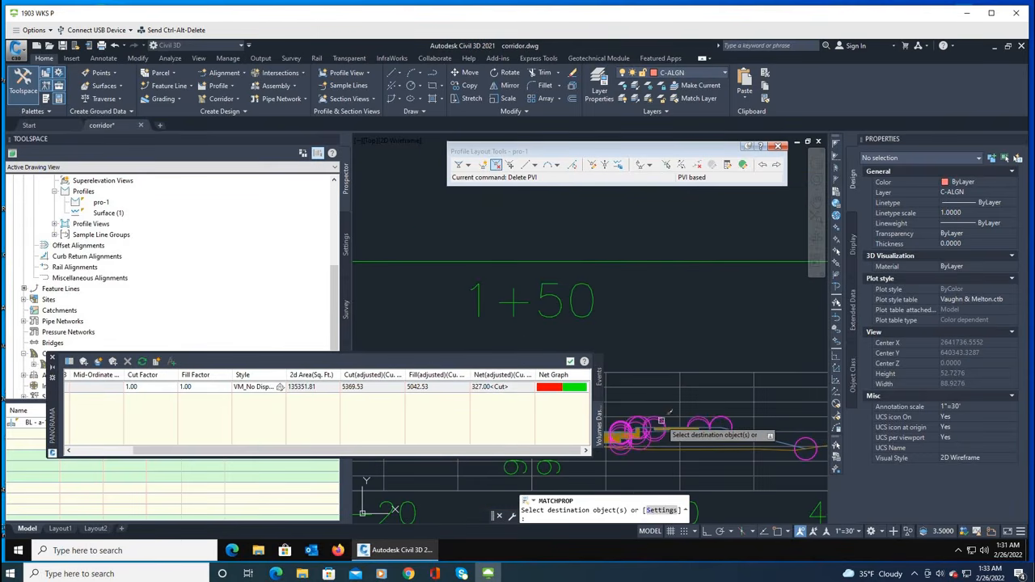
{"action": "scroll", "coordinate": [694, 315], "scroll_direction": "down", "scroll_amount": 5}
{"action": "scroll", "coordinate": [708, 368], "scroll_direction": "up", "scroll_amount": 5}
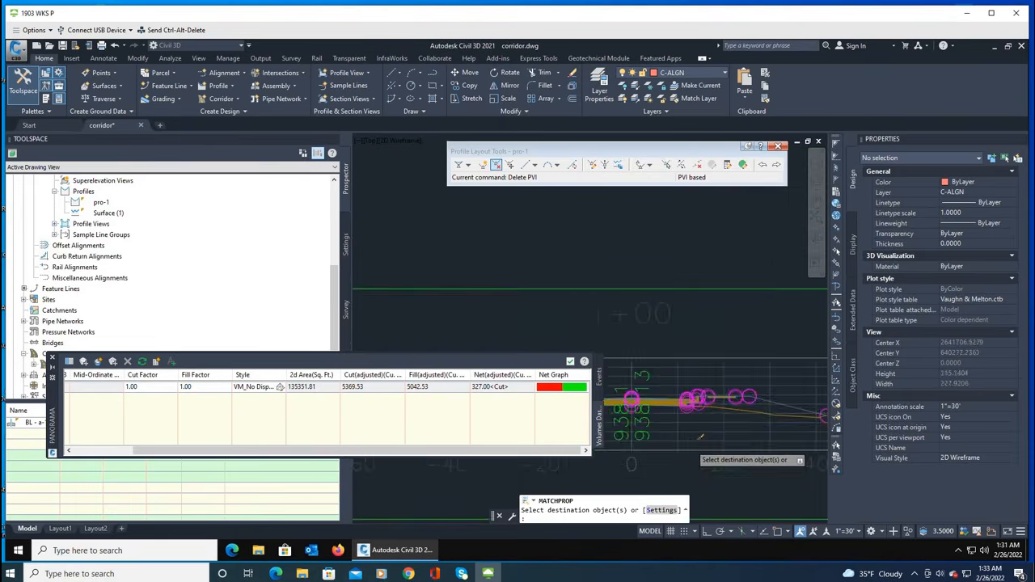
{"action": "scroll", "coordinate": [689, 252], "scroll_direction": "down", "scroll_amount": 5}
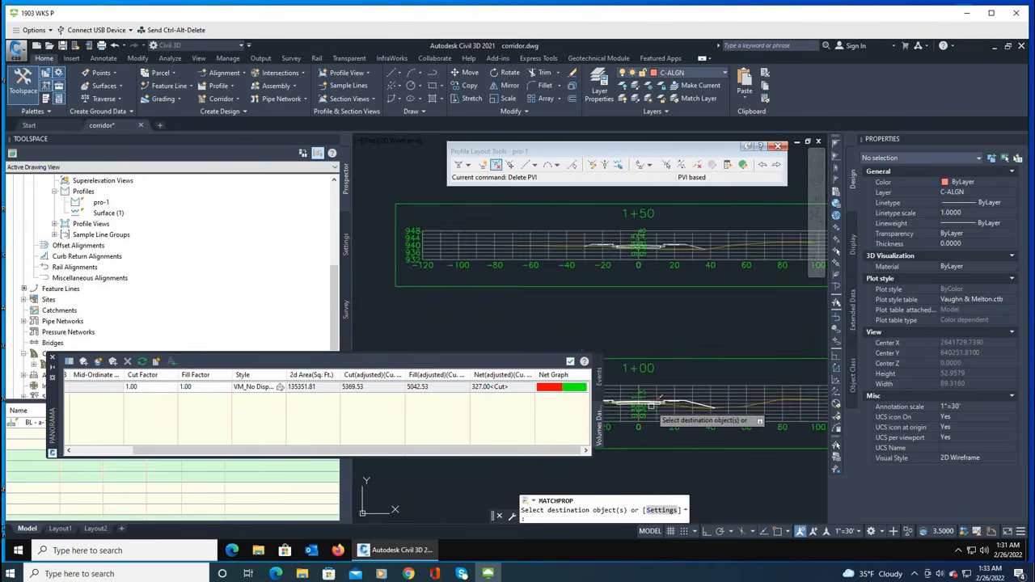
Apply the matched section properties to the corridor sections at 0+50 and 3+00, and end the property matching.
{"action": "scroll", "coordinate": [677, 384], "scroll_direction": "up", "scroll_amount": 5}
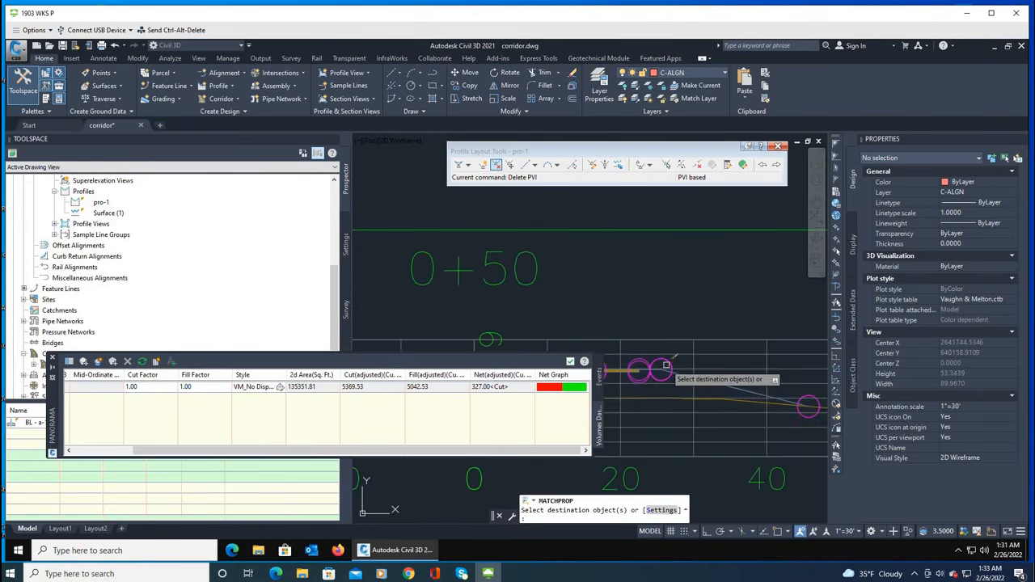
{"action": "scroll", "coordinate": [668, 360], "scroll_direction": "down", "scroll_amount": 5}
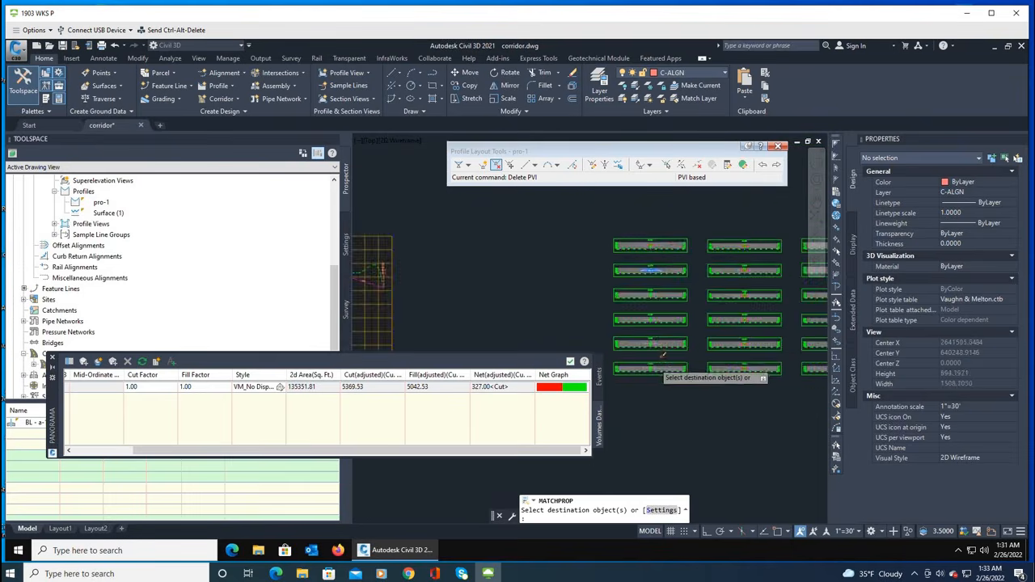
{"action": "scroll", "coordinate": [636, 237], "scroll_direction": "up", "scroll_amount": 4}
{"action": "scroll", "coordinate": [652, 230], "scroll_direction": "up", "scroll_amount": 3}
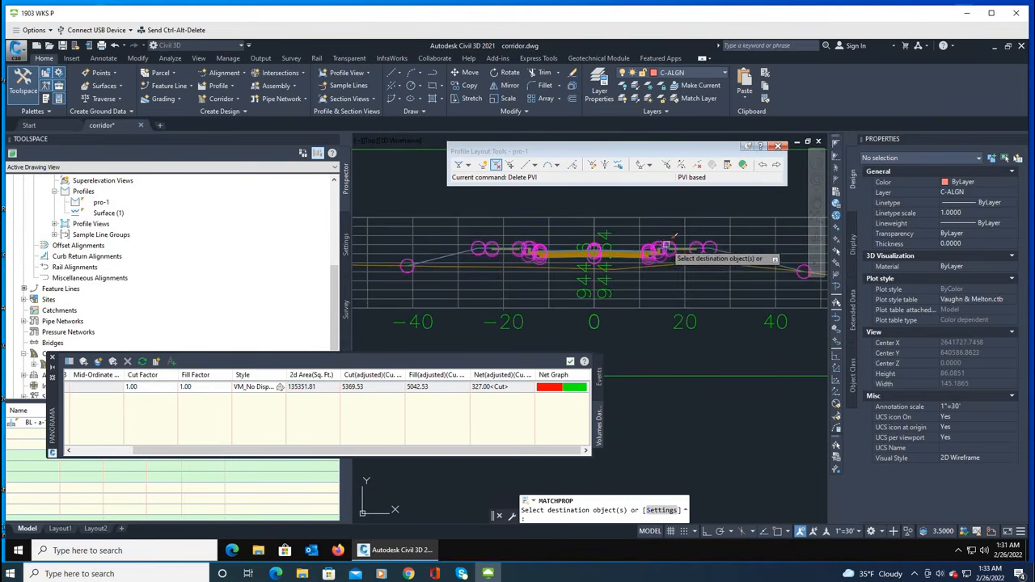
{"action": "scroll", "coordinate": [536, 253], "scroll_direction": "down", "scroll_amount": 5}
{"action": "scroll", "coordinate": [536, 252], "scroll_direction": "down", "scroll_amount": 4}
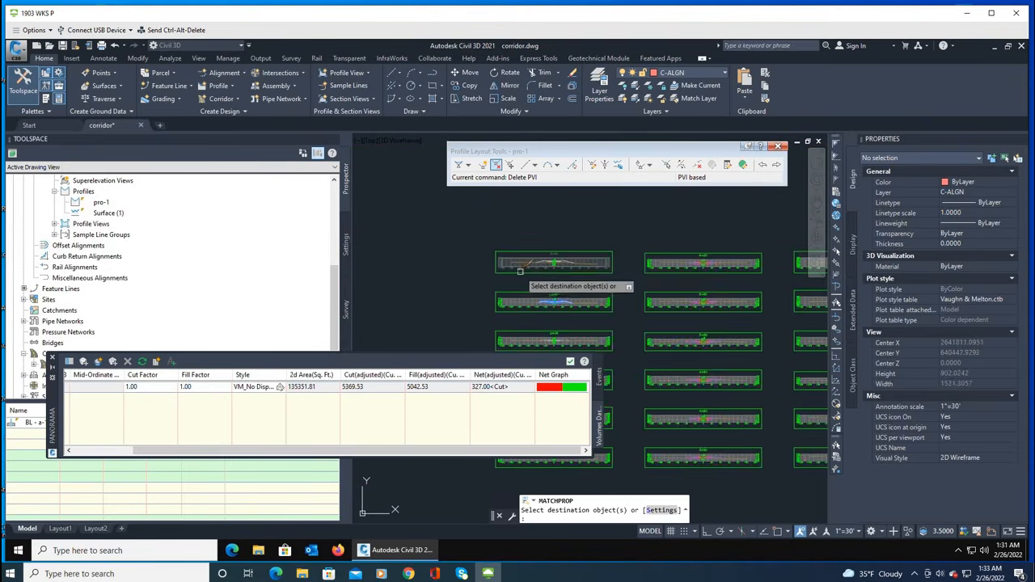
{"action": "key", "text": "Escape"}
Review the restyled corridor section at station 3+00 and the overall arrangement of all section views.
{"action": "scroll", "coordinate": [582, 241], "scroll_direction": "up", "scroll_amount": 5}
{"action": "scroll", "coordinate": [643, 231], "scroll_direction": "up", "scroll_amount": 2}
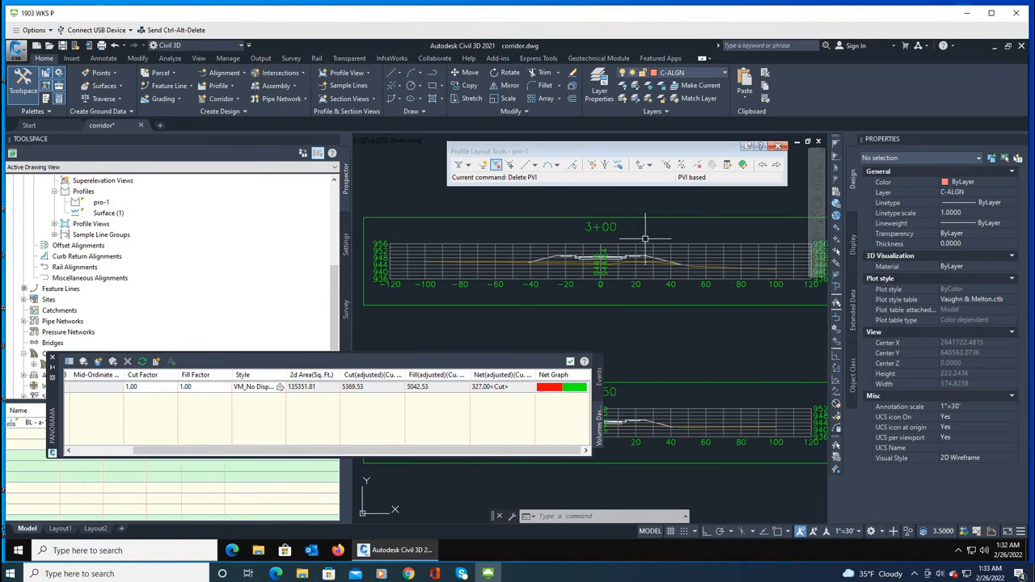
{"action": "scroll", "coordinate": [526, 259], "scroll_direction": "down", "scroll_amount": 3}
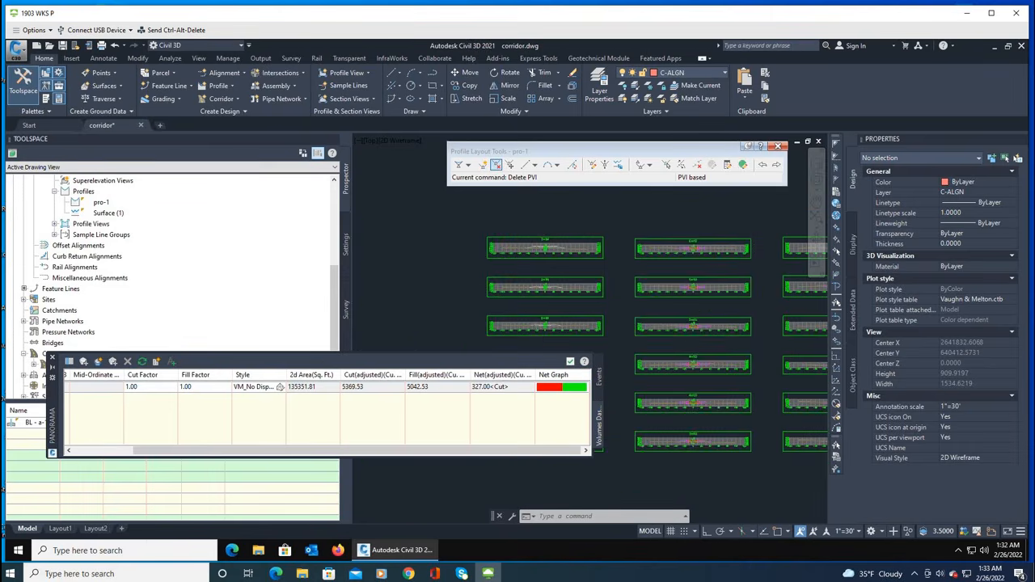
{"action": "scroll", "coordinate": [502, 252], "scroll_direction": "down", "scroll_amount": 2}
{"action": "scroll", "coordinate": [499, 233], "scroll_direction": "down", "scroll_amount": 2}
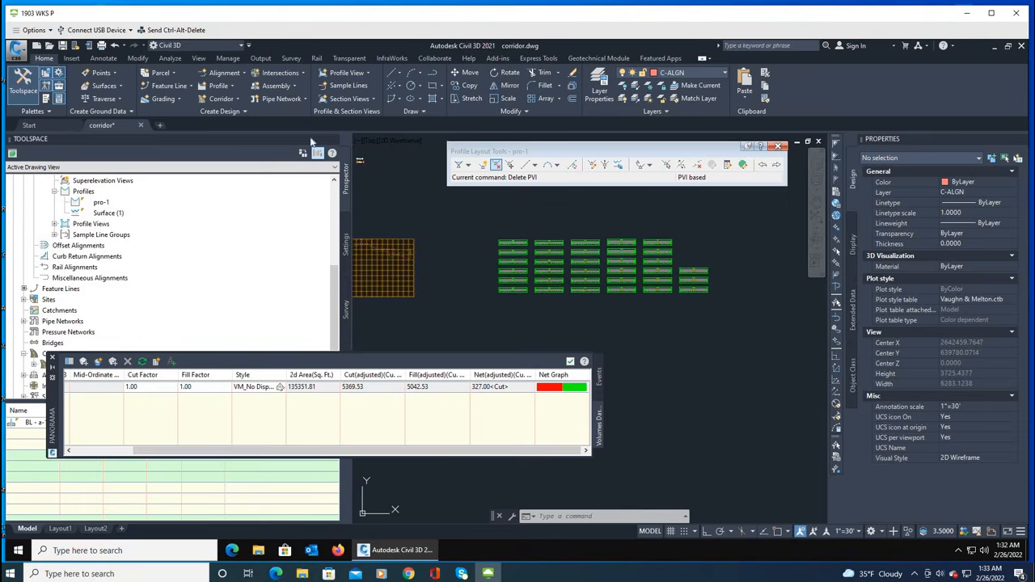